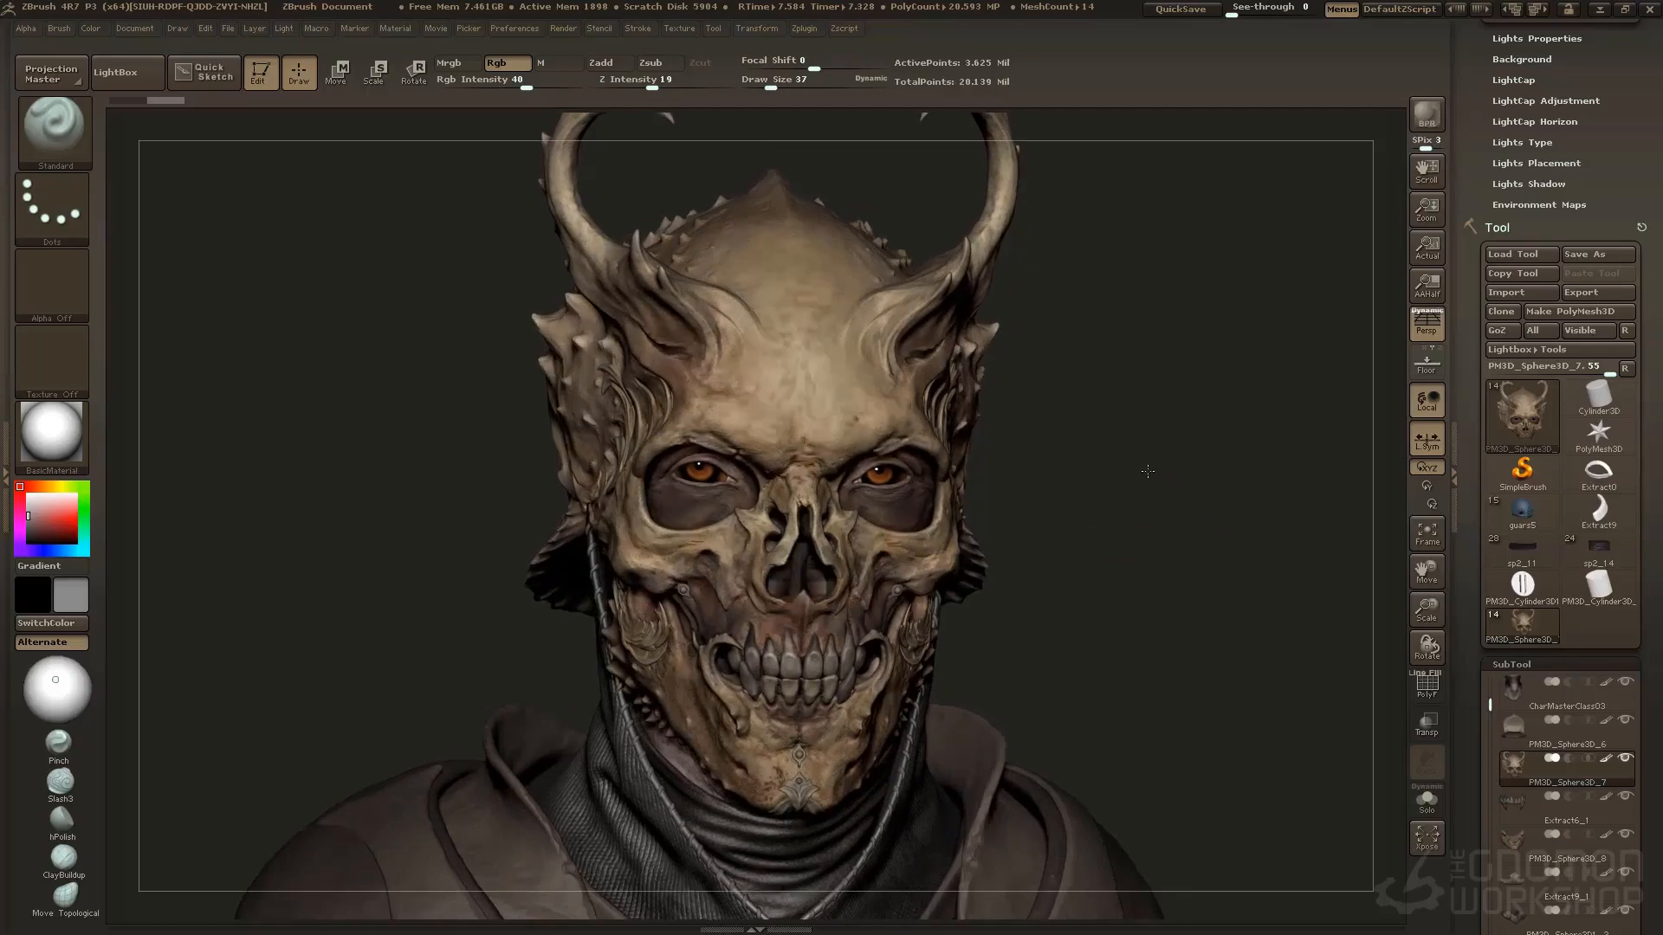
Reset the list of recently used tools to its short form
left_click_drag(1147, 472, 1070, 520)
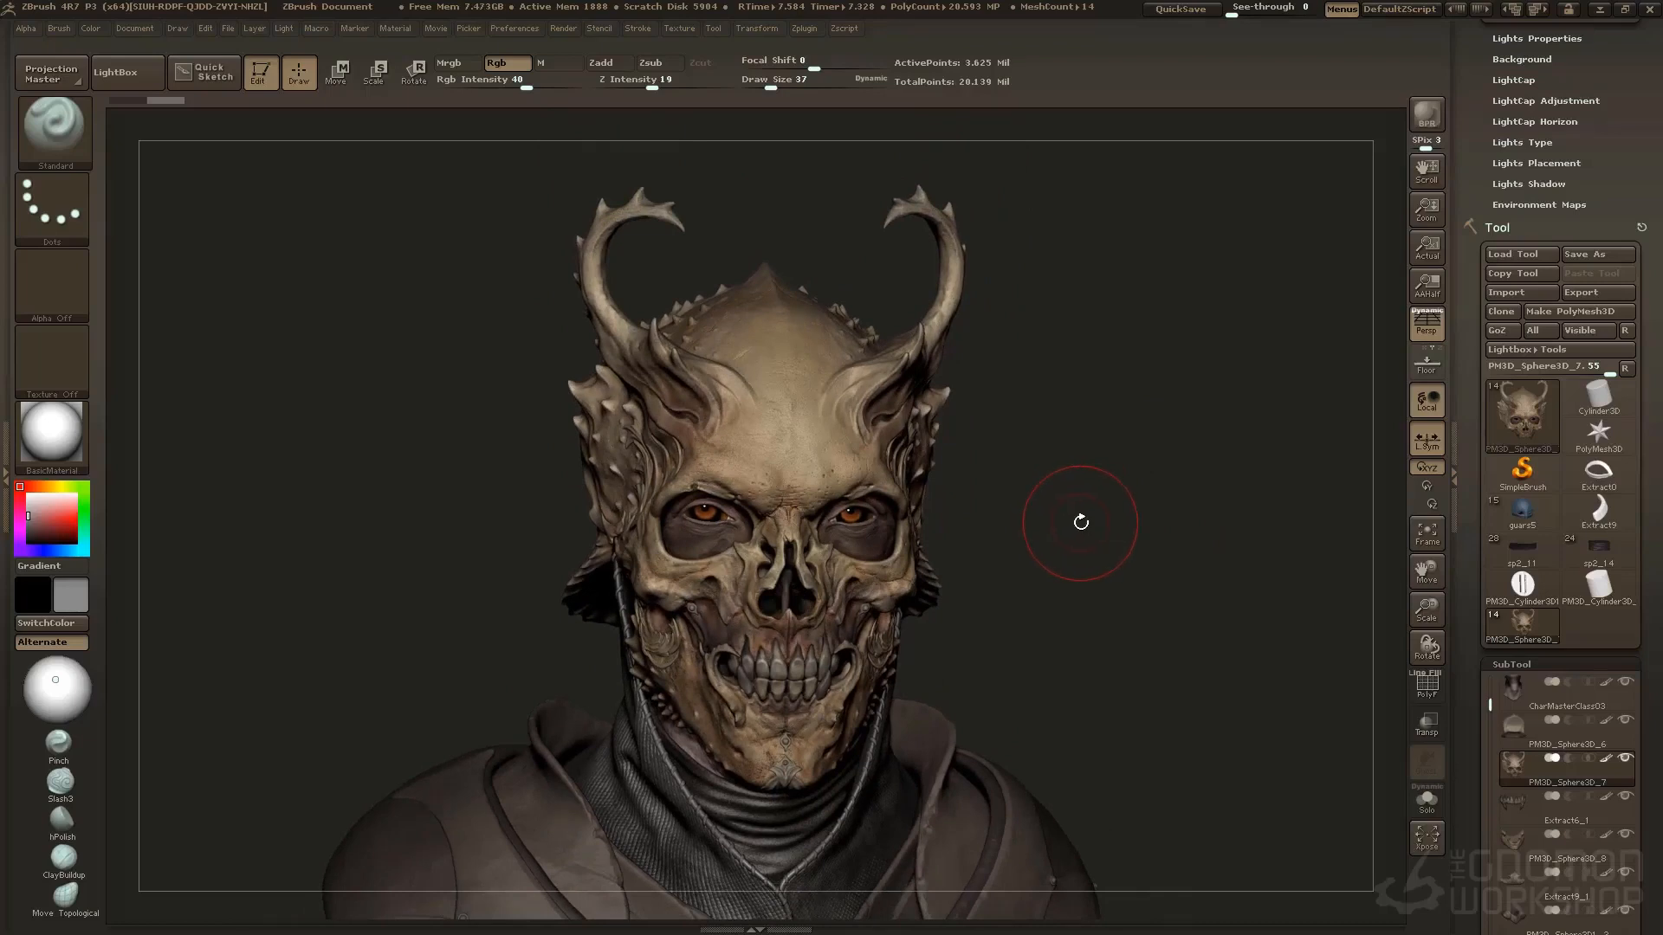
left_click_drag(1081, 522, 1088, 524)
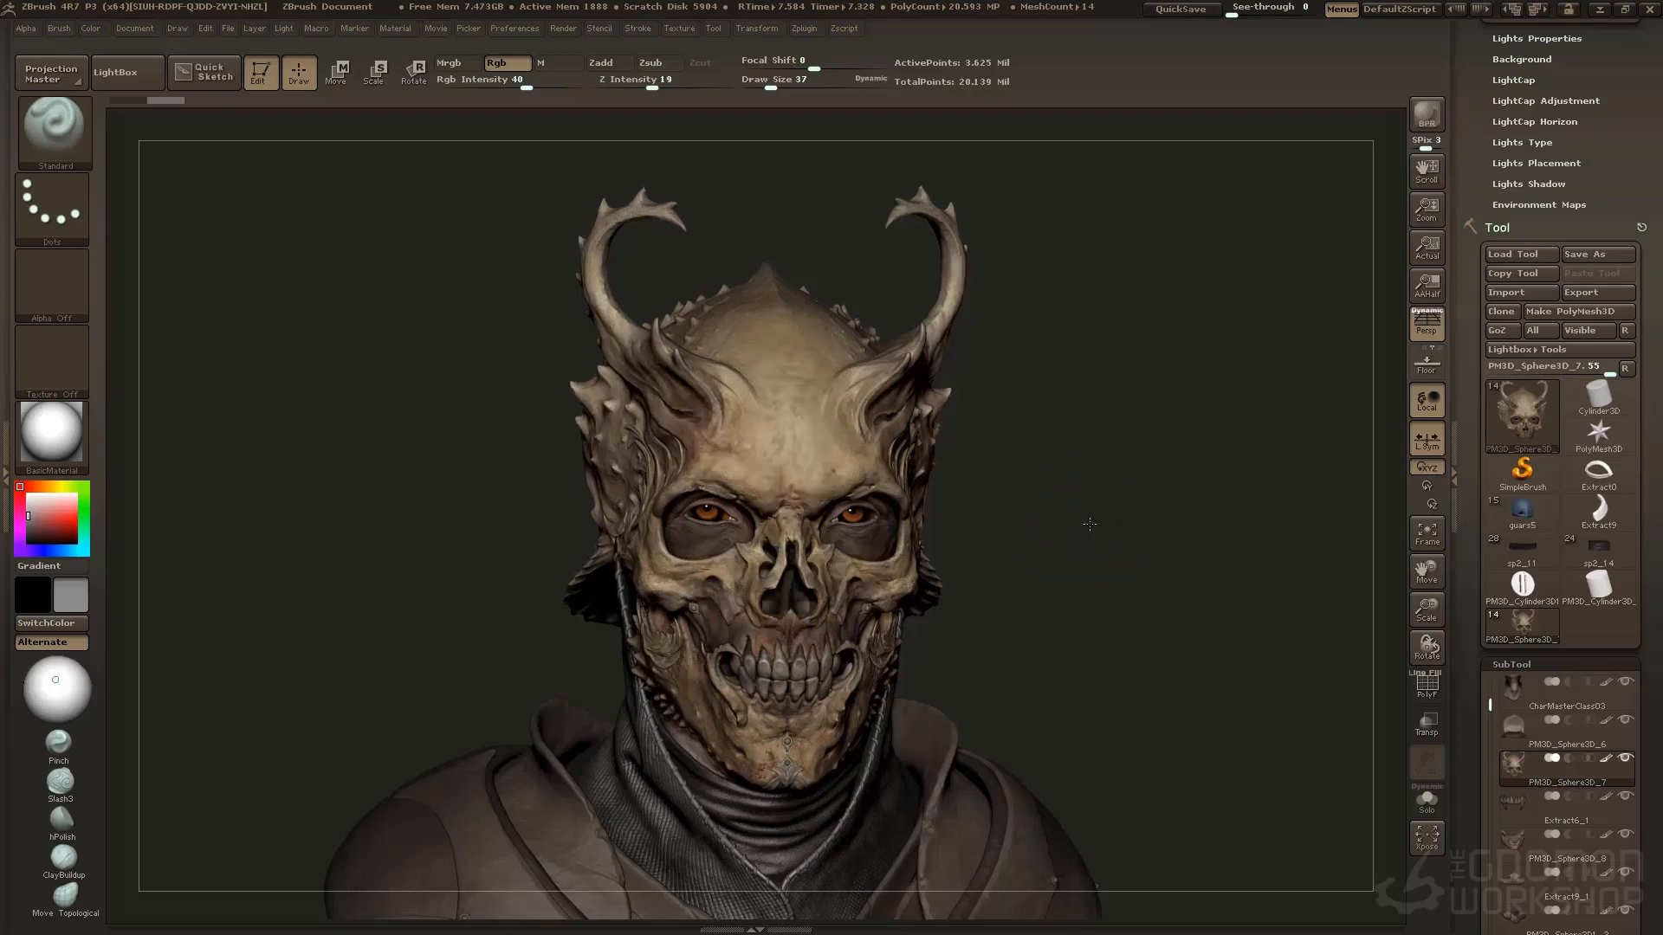
scroll(1089, 523, "up", 3)
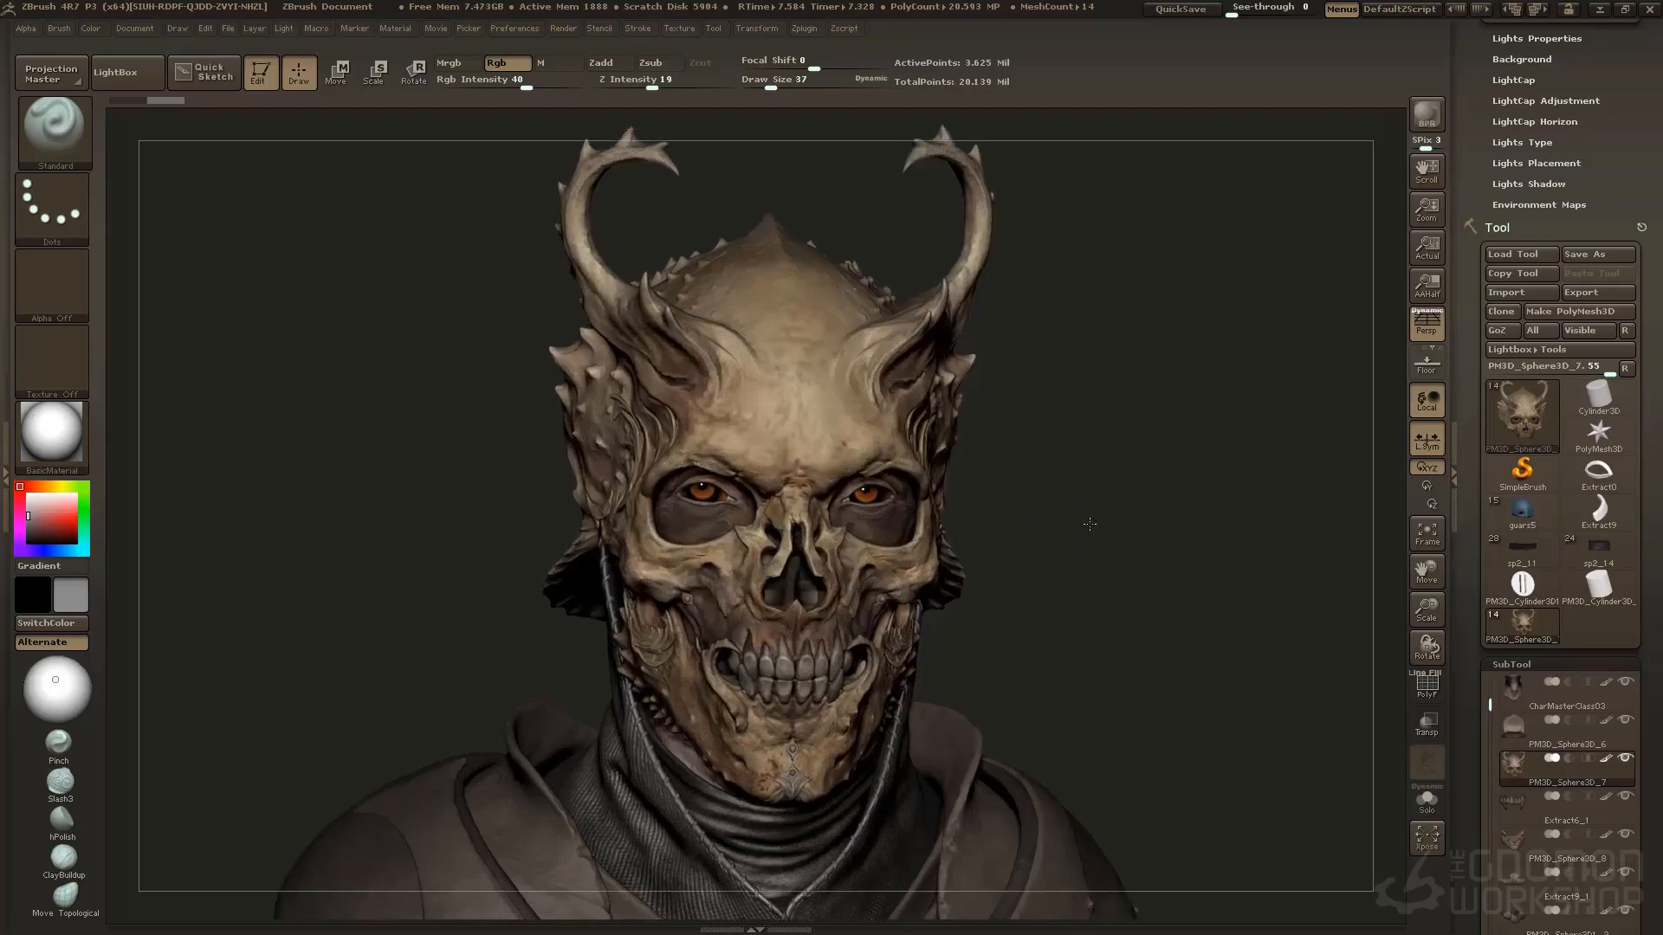
left_click_drag(1090, 524, 1092, 518)
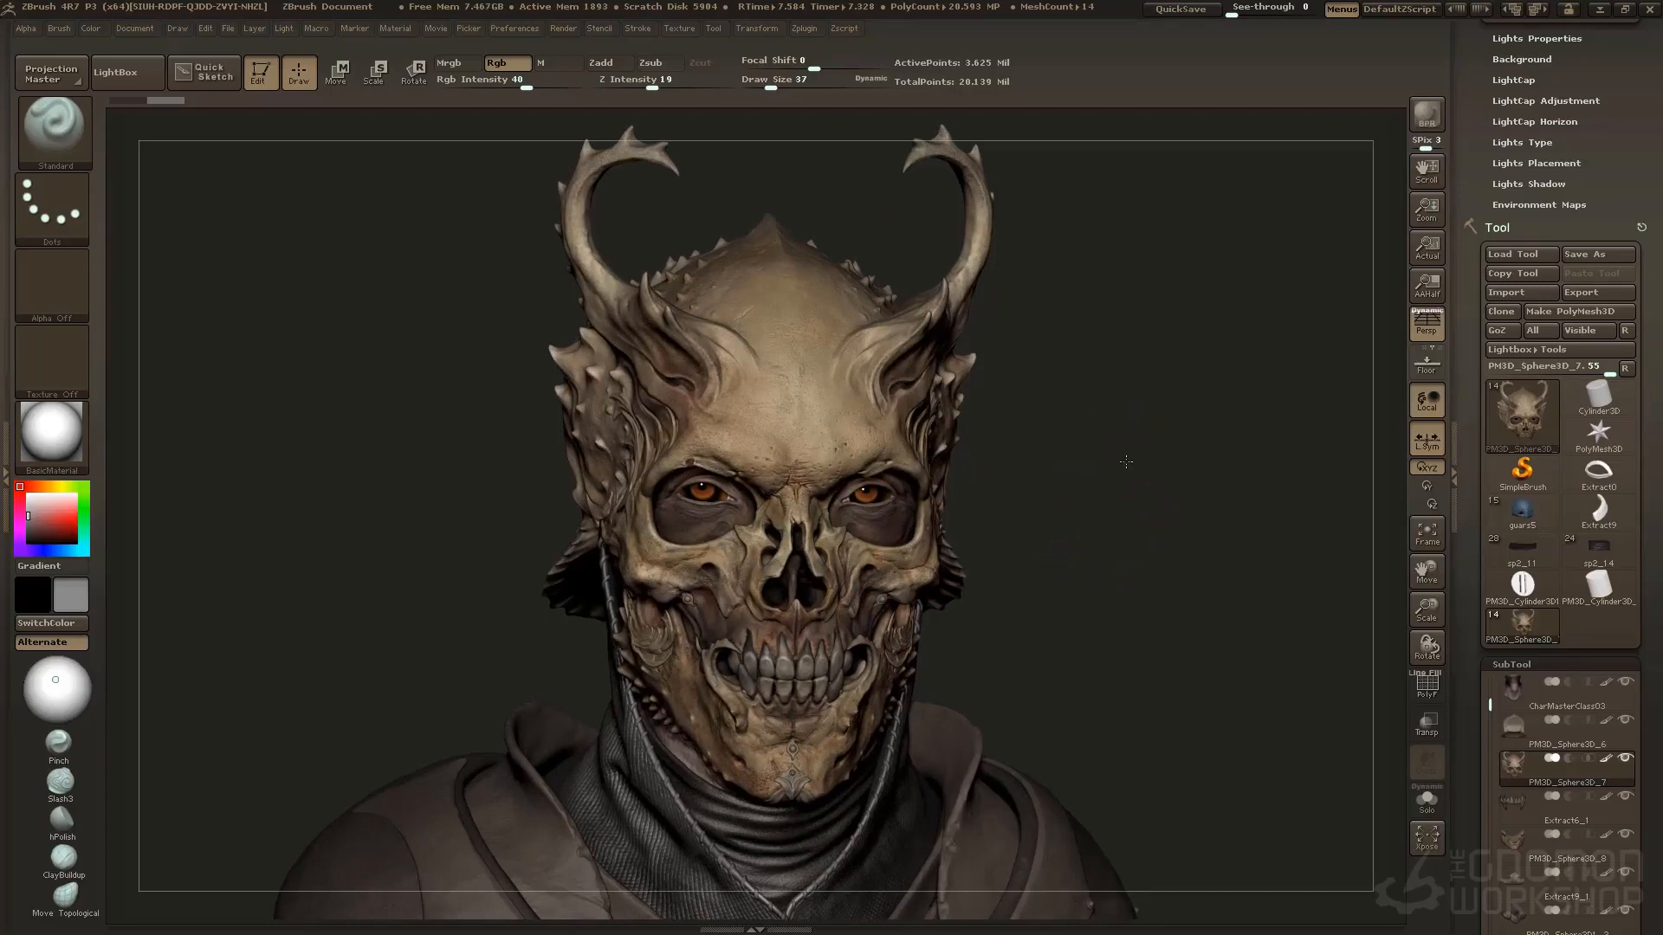
left_click_drag(1124, 459, 1129, 481)
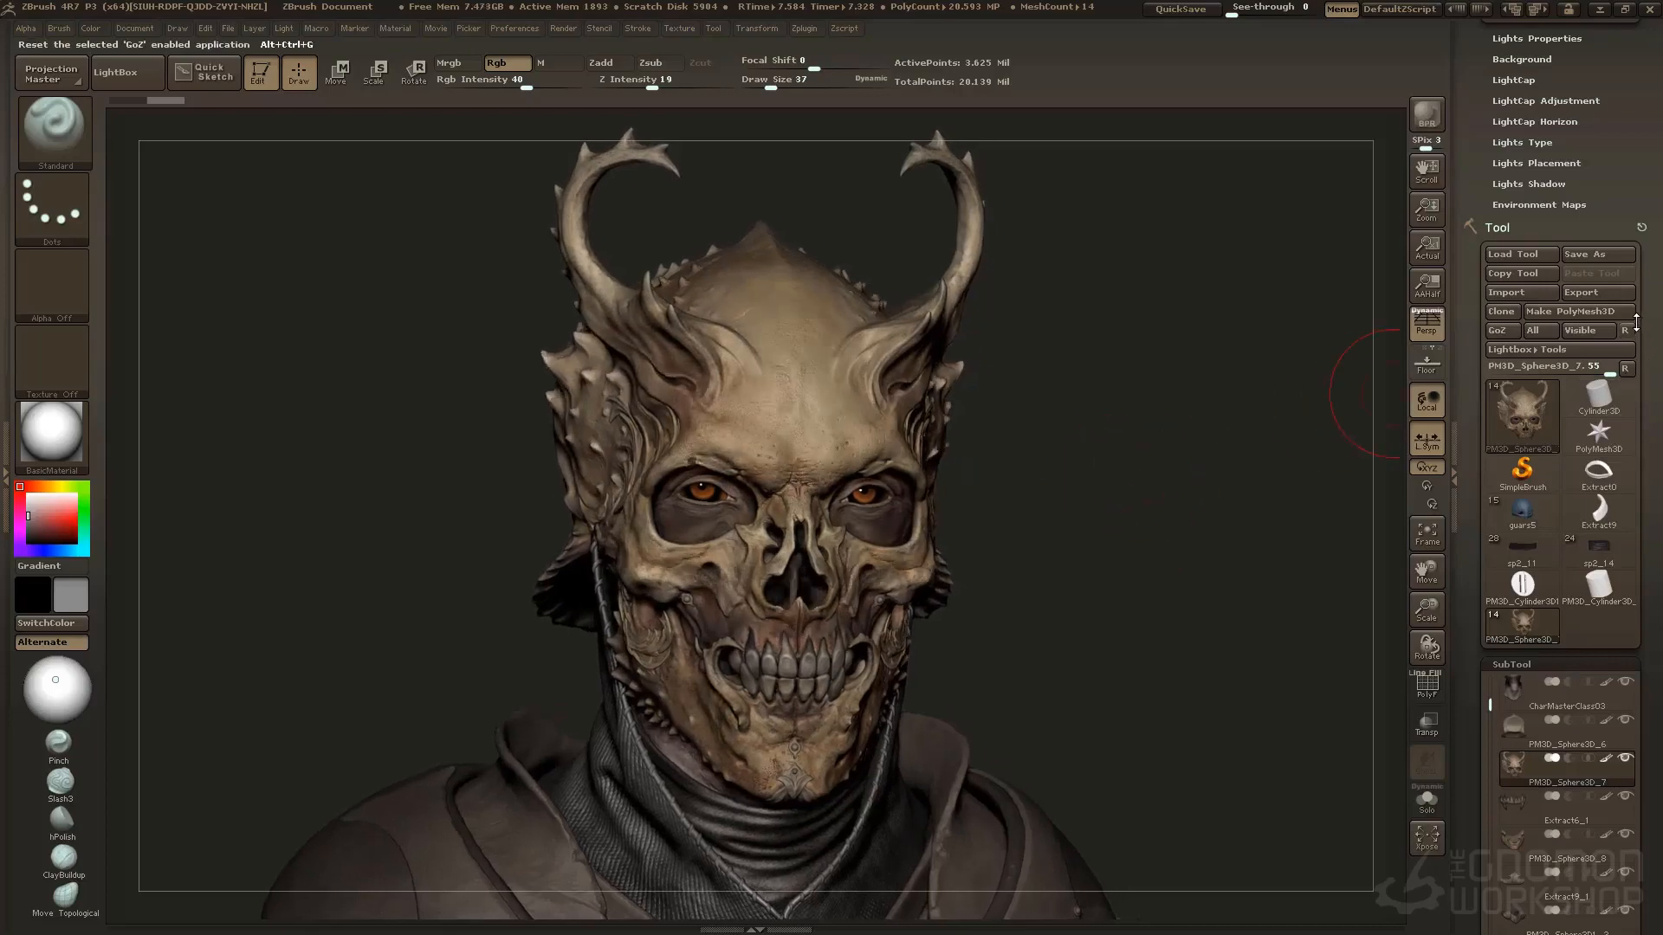
left_click(1625, 369)
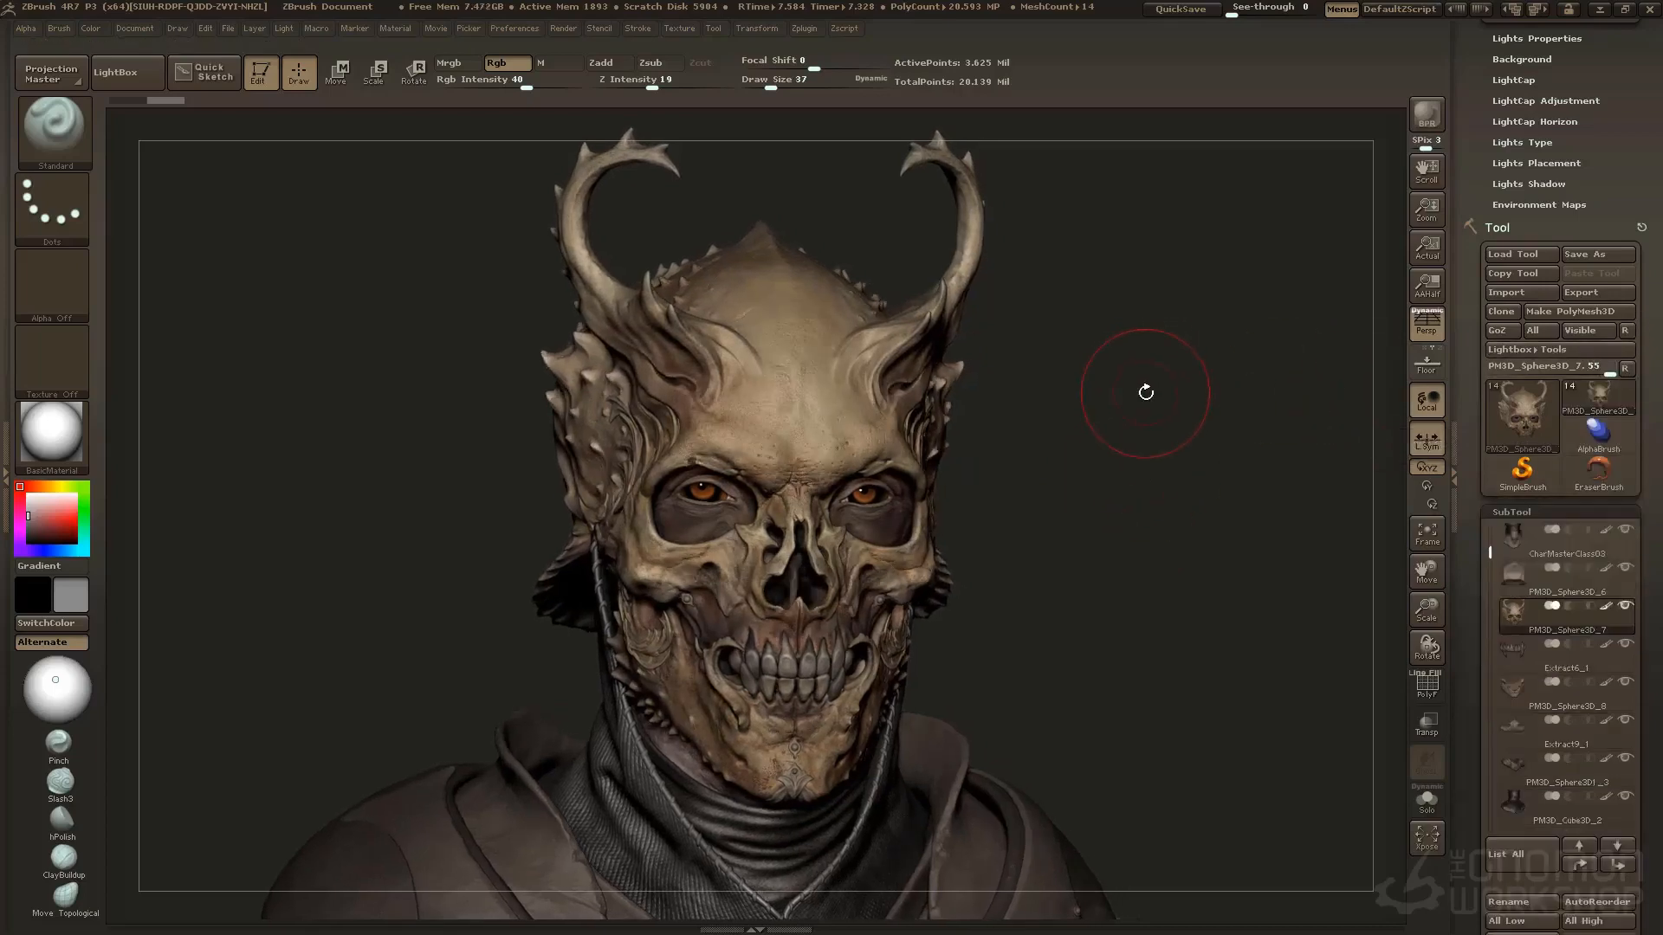
Reposition the main light so it shines on the bust from slightly above the front
left_click(563, 29)
mouse_move(282, 28)
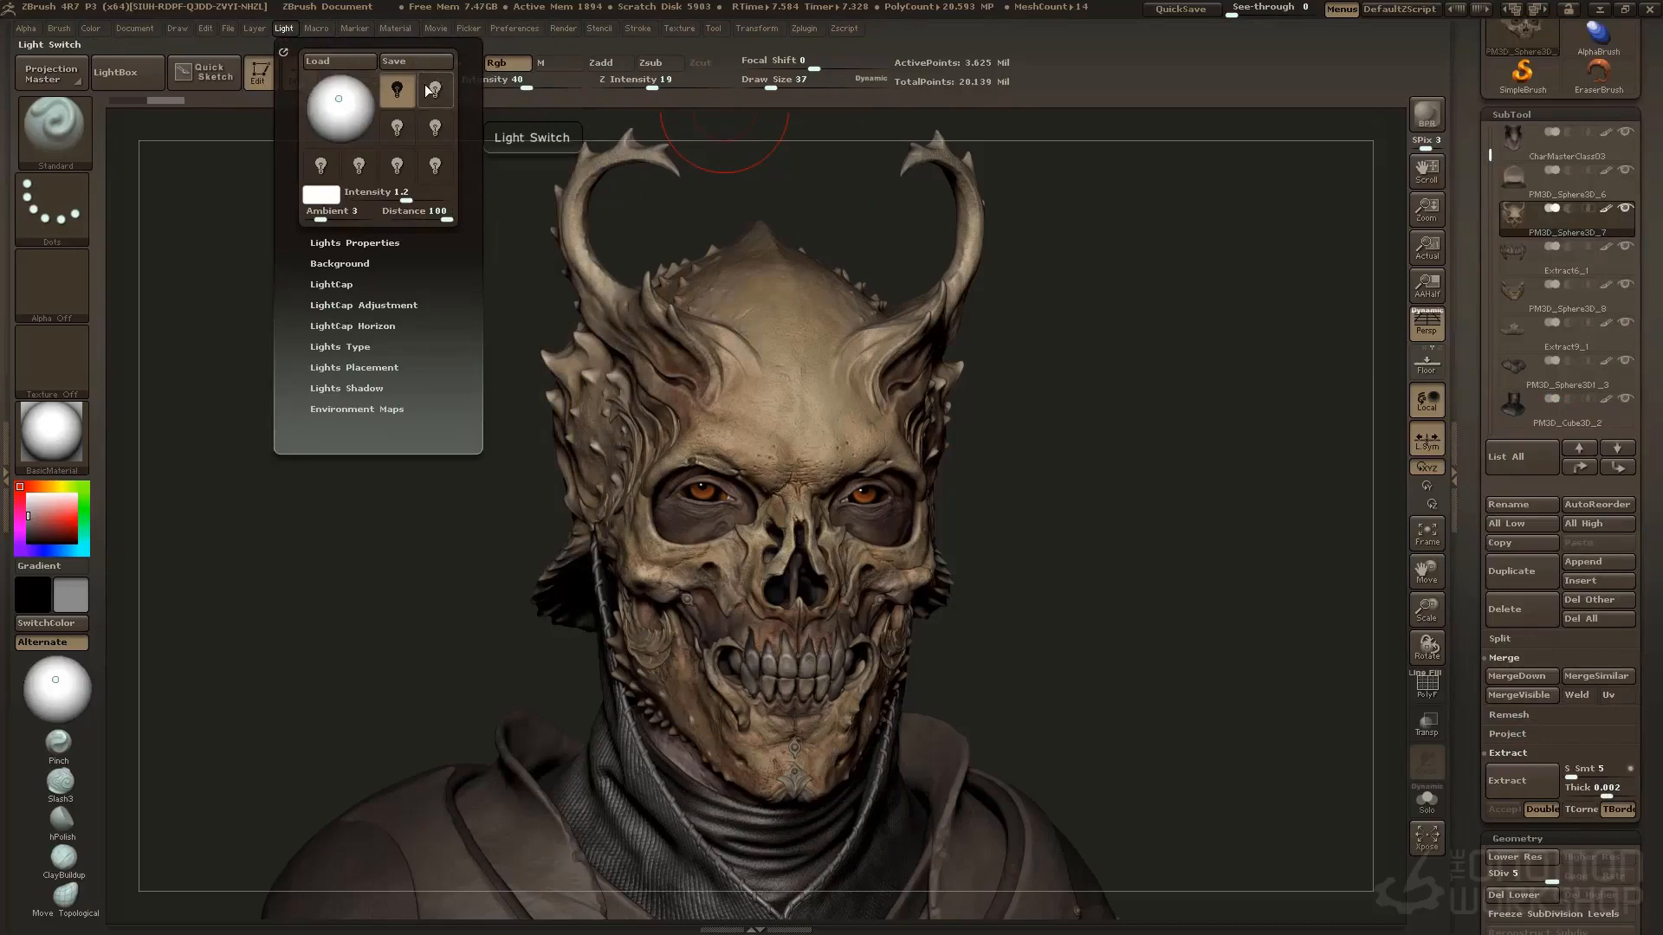
left_click(284, 53)
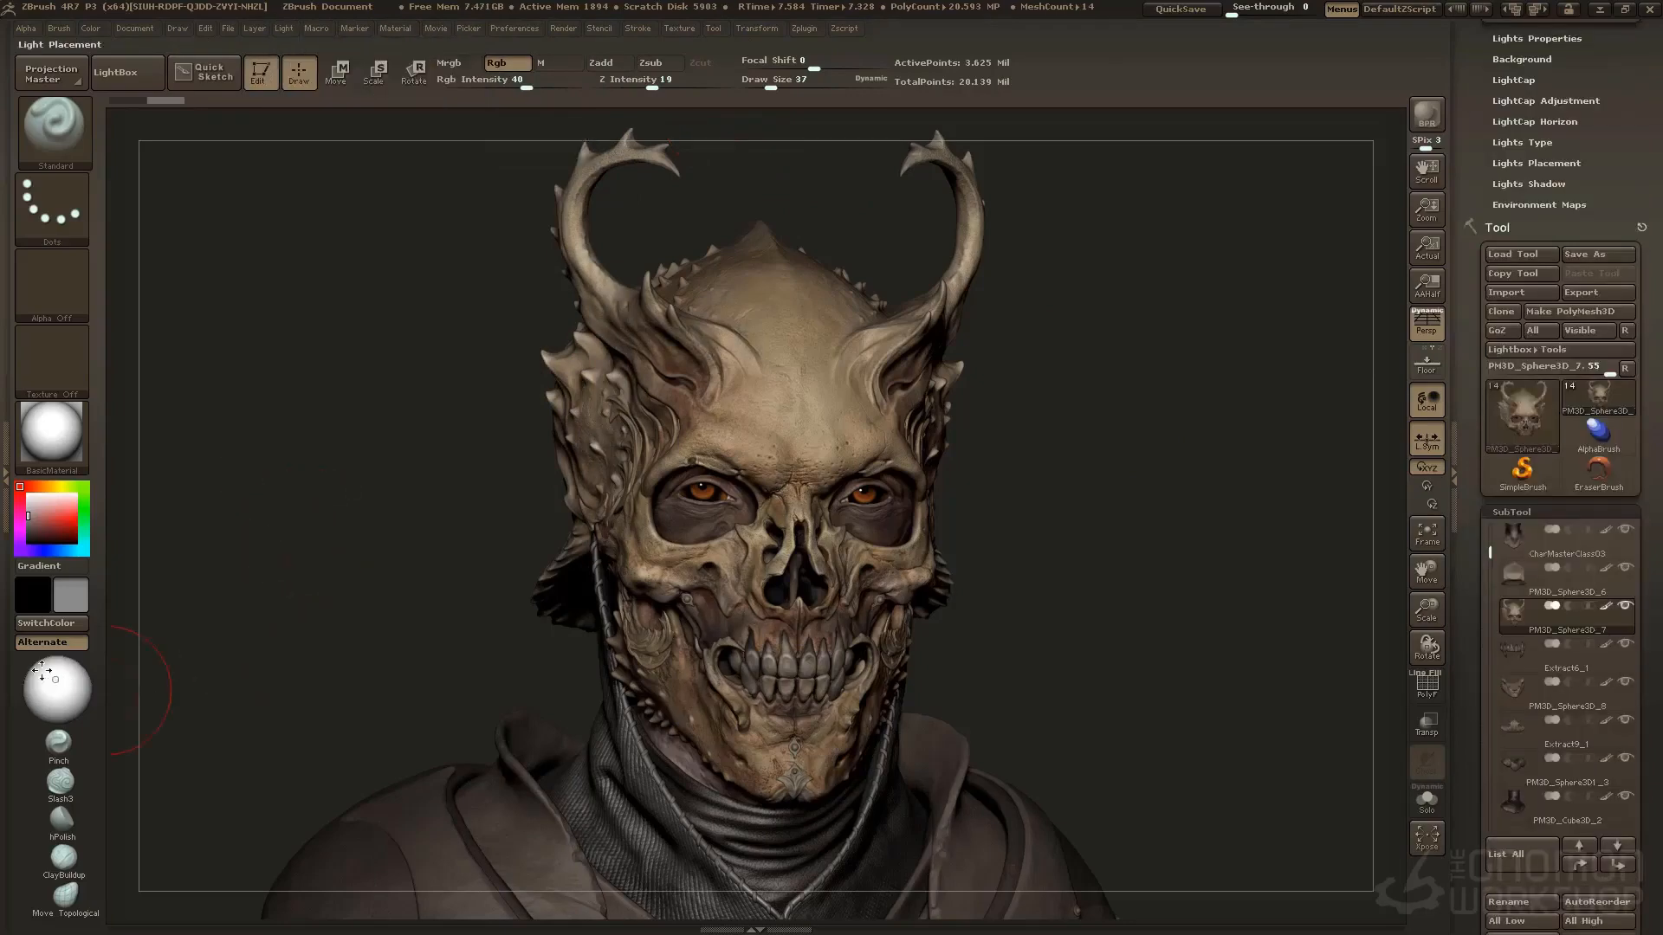
left_click_drag(52, 679, 59, 670)
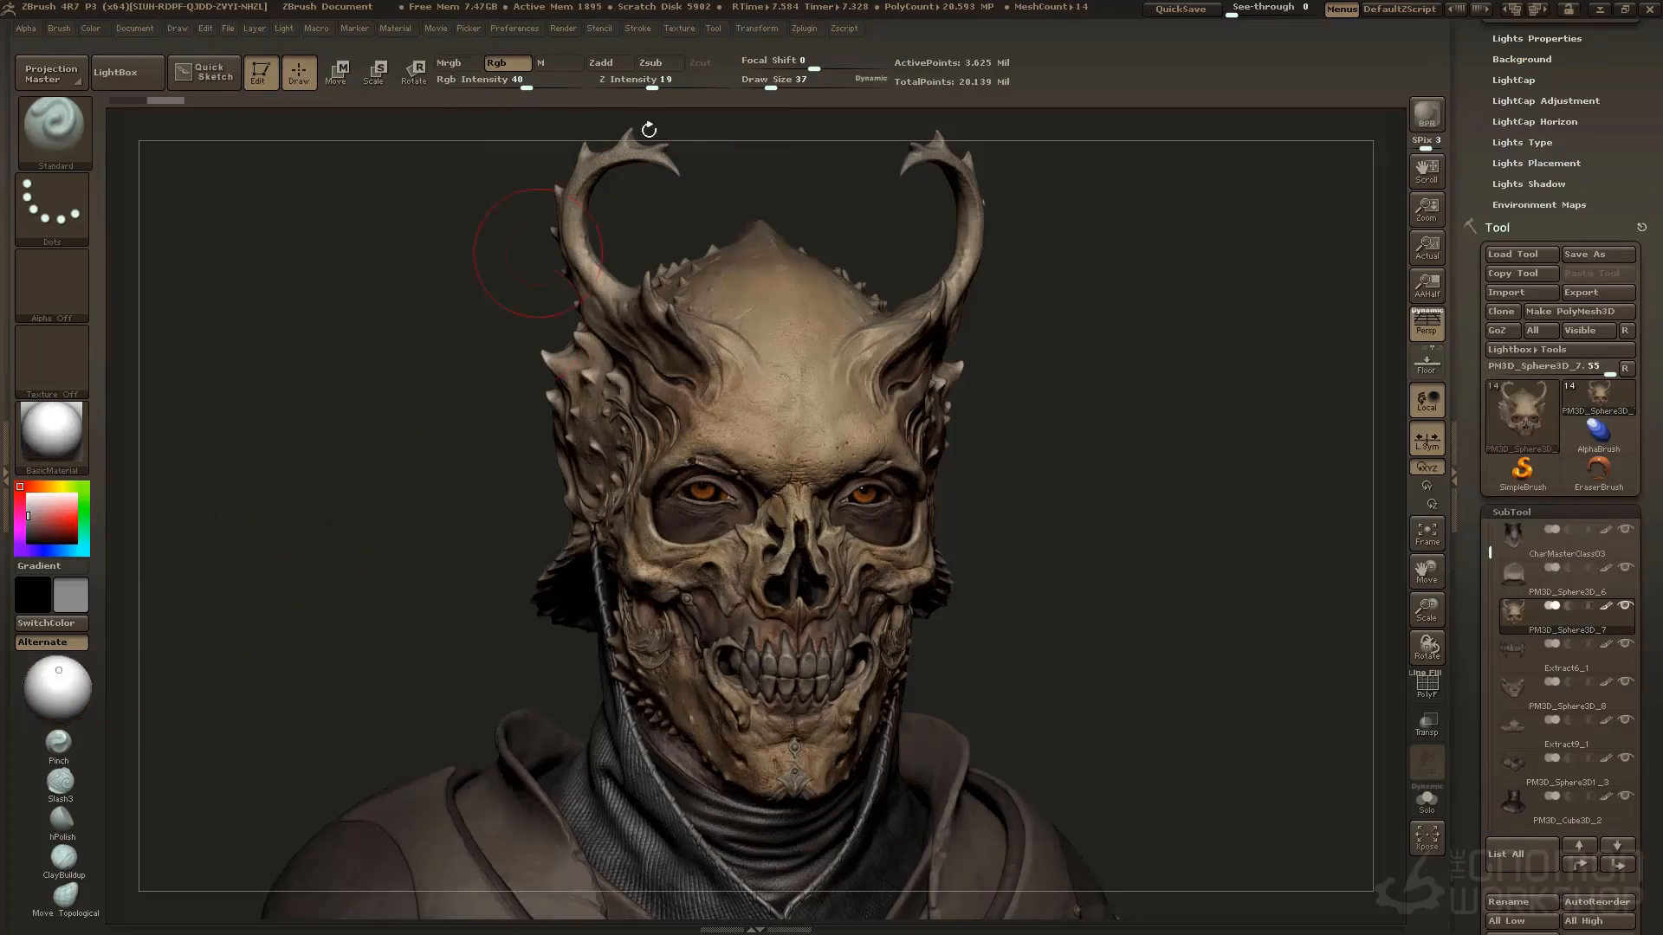
Lower the BPR shadow Angle to about 0.07 and set the shadow Blur to 0
left_click(563, 28)
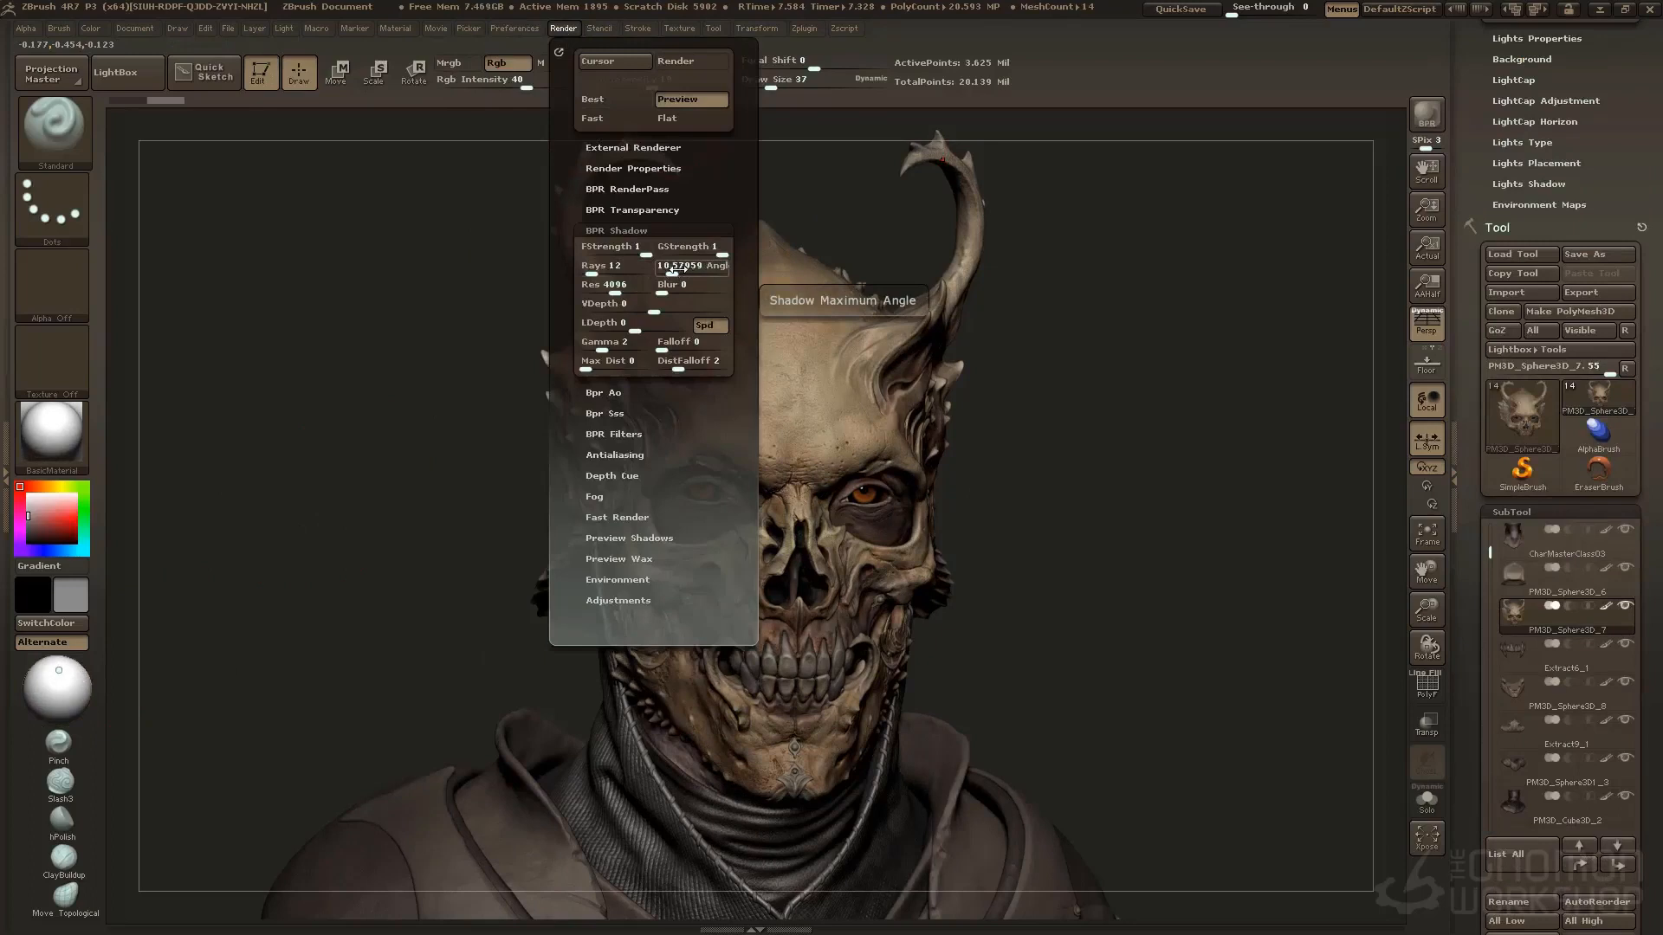
mouse_move(678, 270)
left_mouse_down()
mouse_move(658, 272)
mouse_move(669, 289)
left_mouse_up()
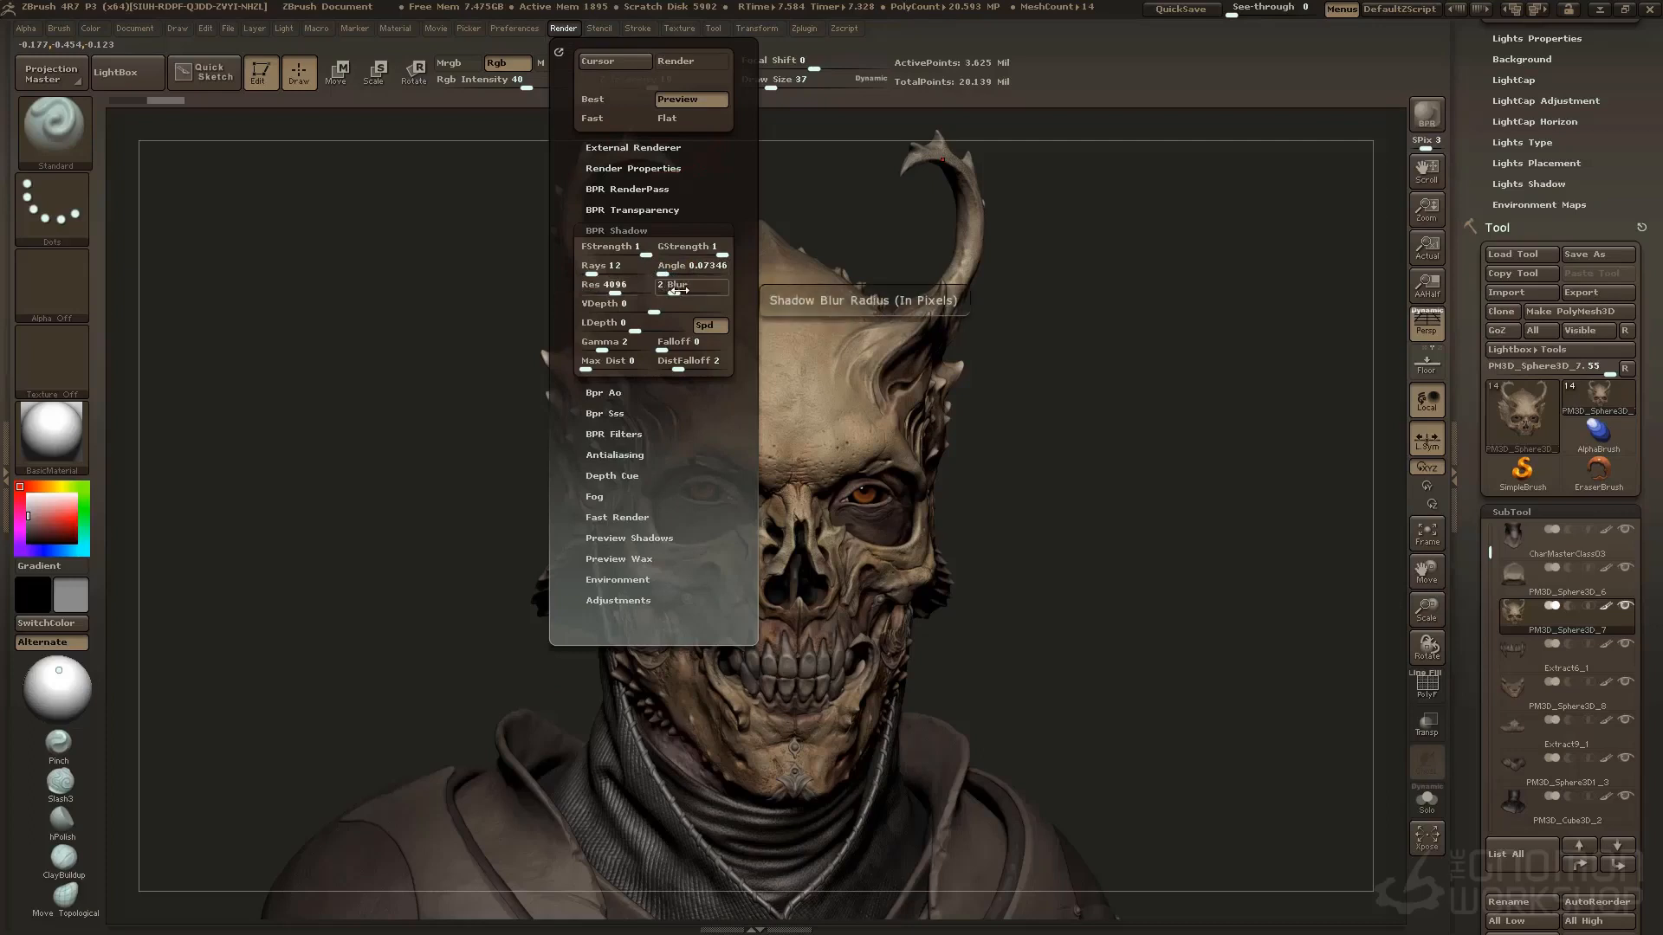
left_click_drag(674, 289, 664, 293)
left_click(672, 274)
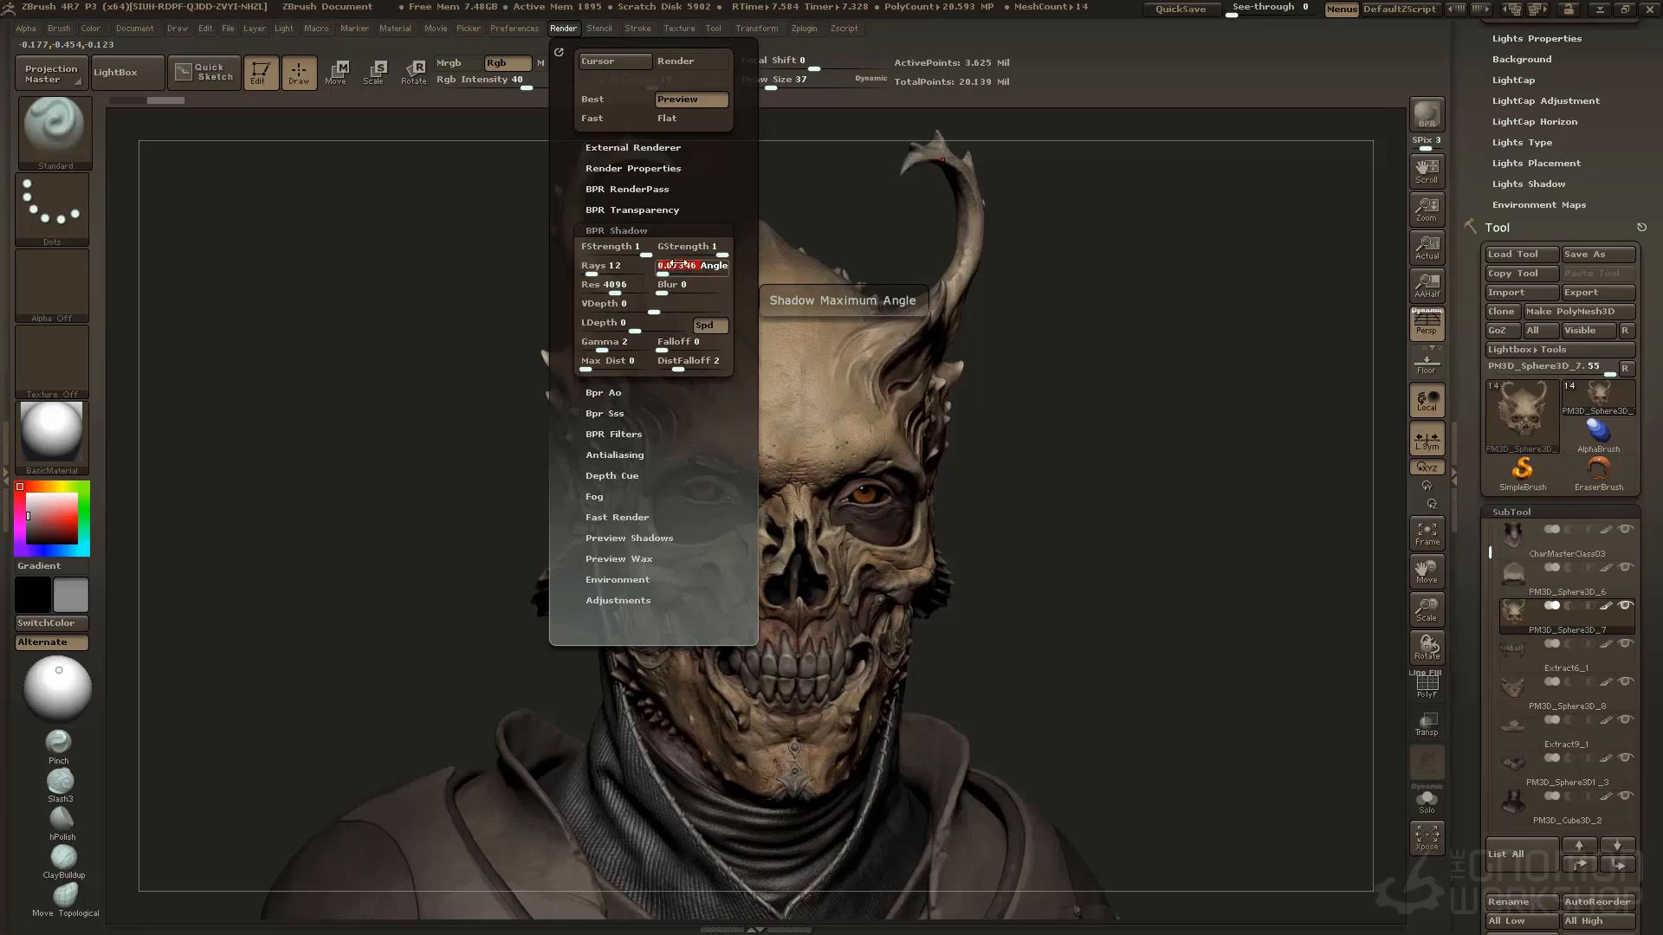
key("Return")
Isolate the horned skull subtool and run a BPR render of it to judge the shadows
mouse_move(1145, 385)
left_mouse_down()
mouse_move(1148, 421)
mouse_move(1213, 447)
mouse_move(1190, 448)
left_mouse_up()
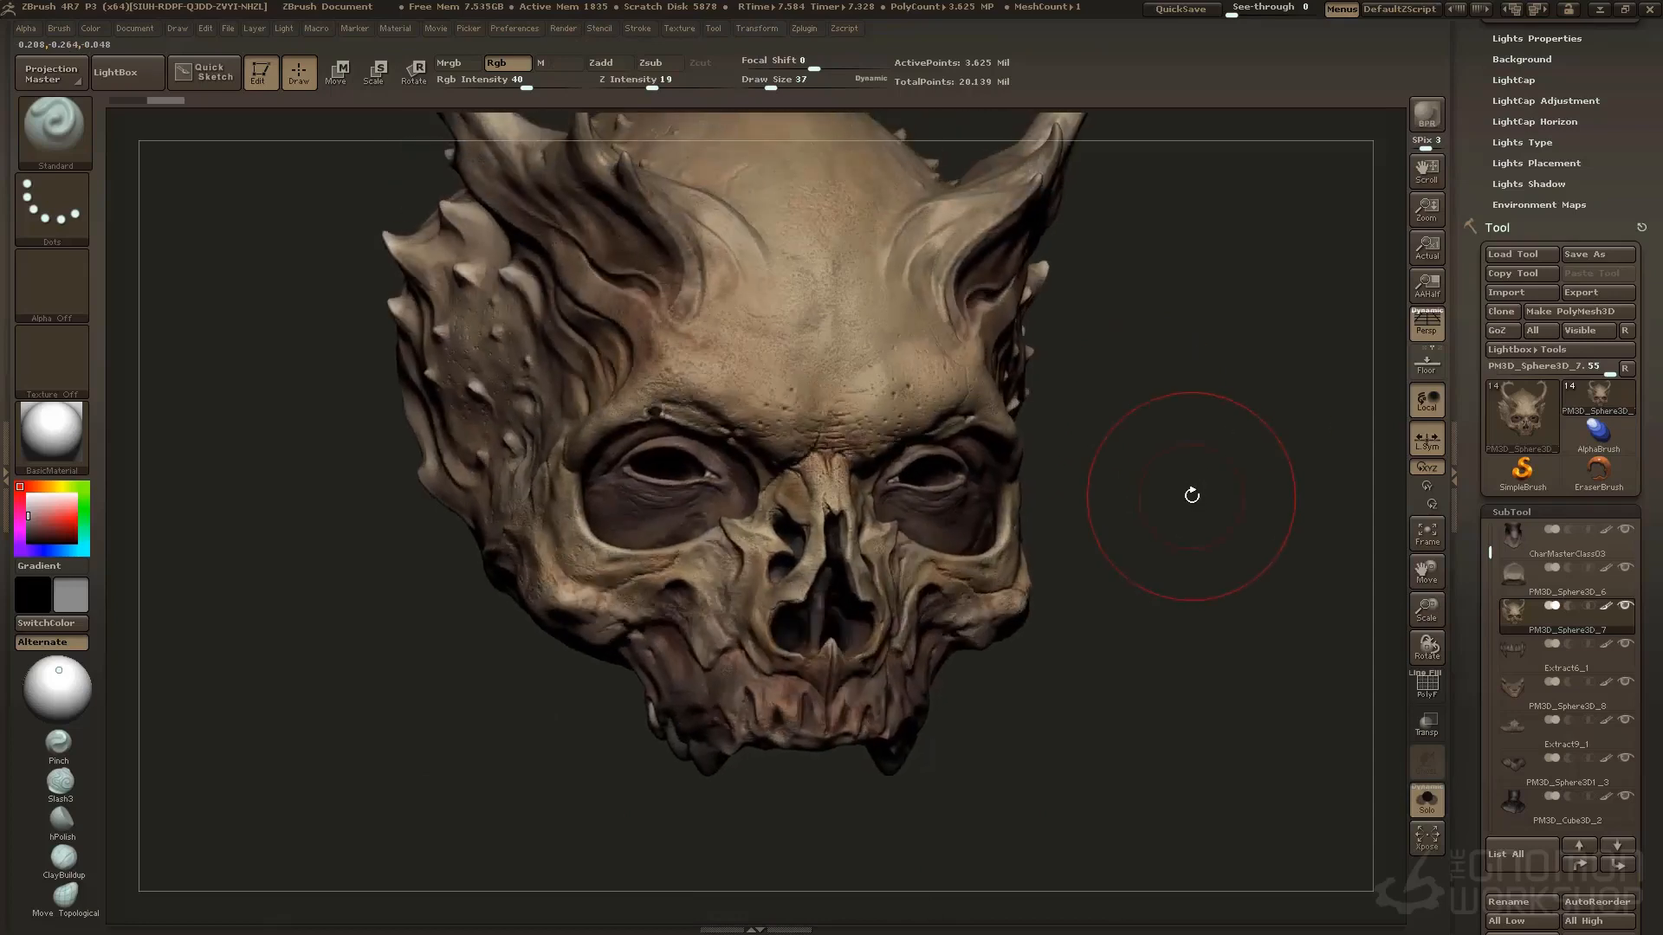
left_click(1427, 112)
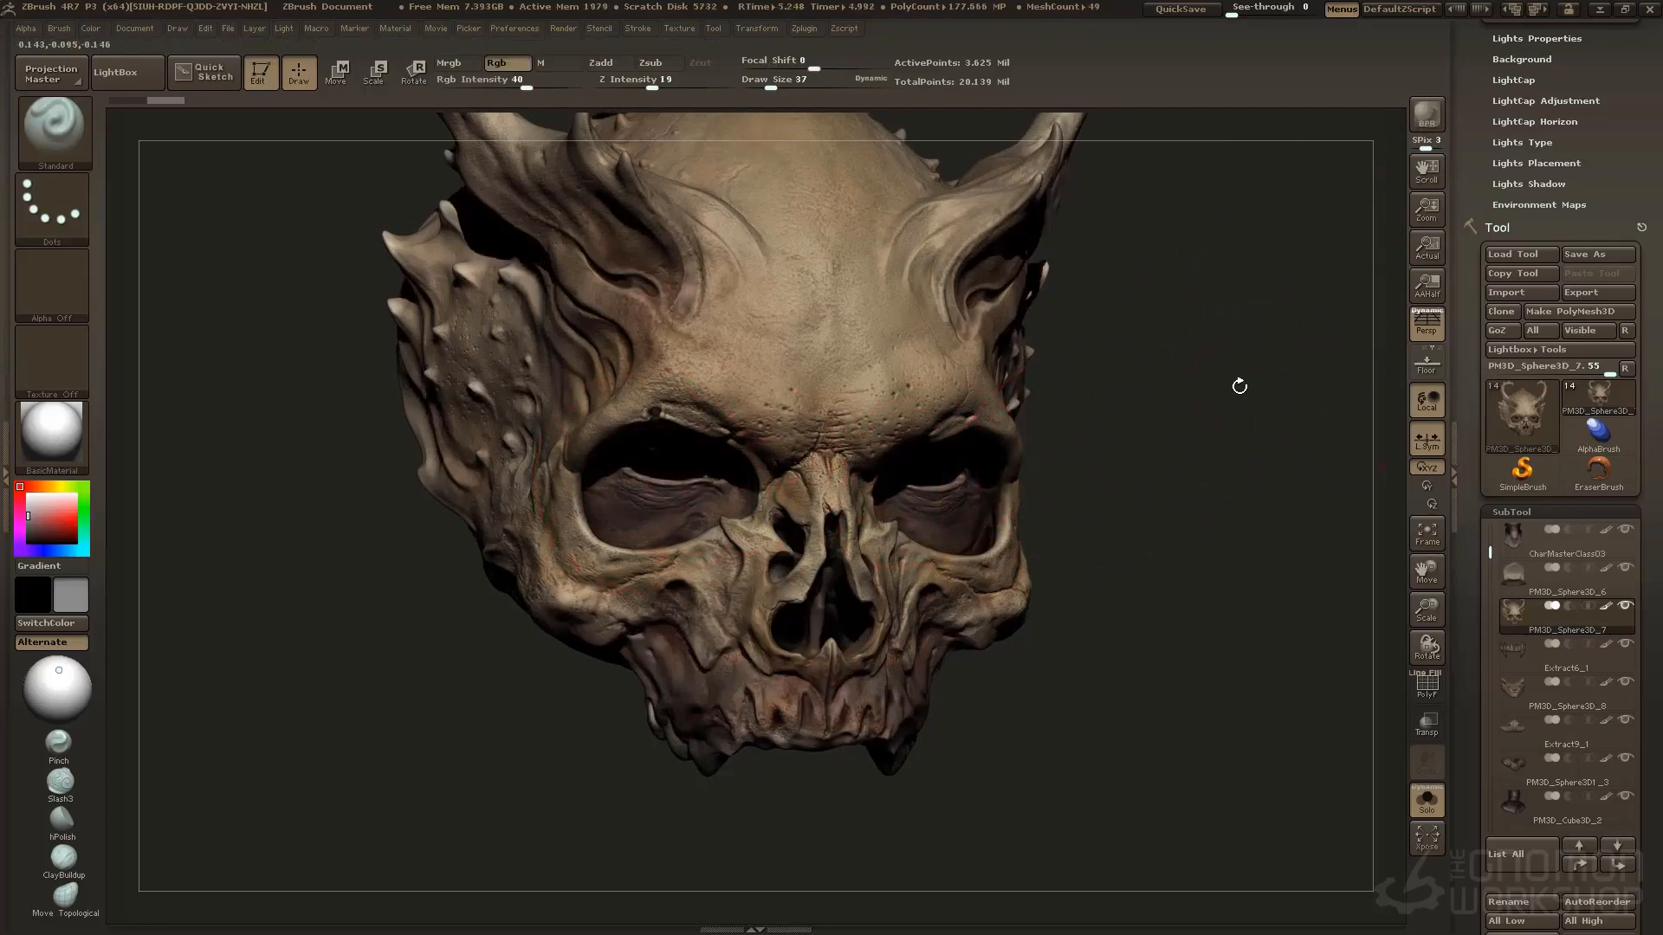
left_click_drag(1239, 386, 1215, 438)
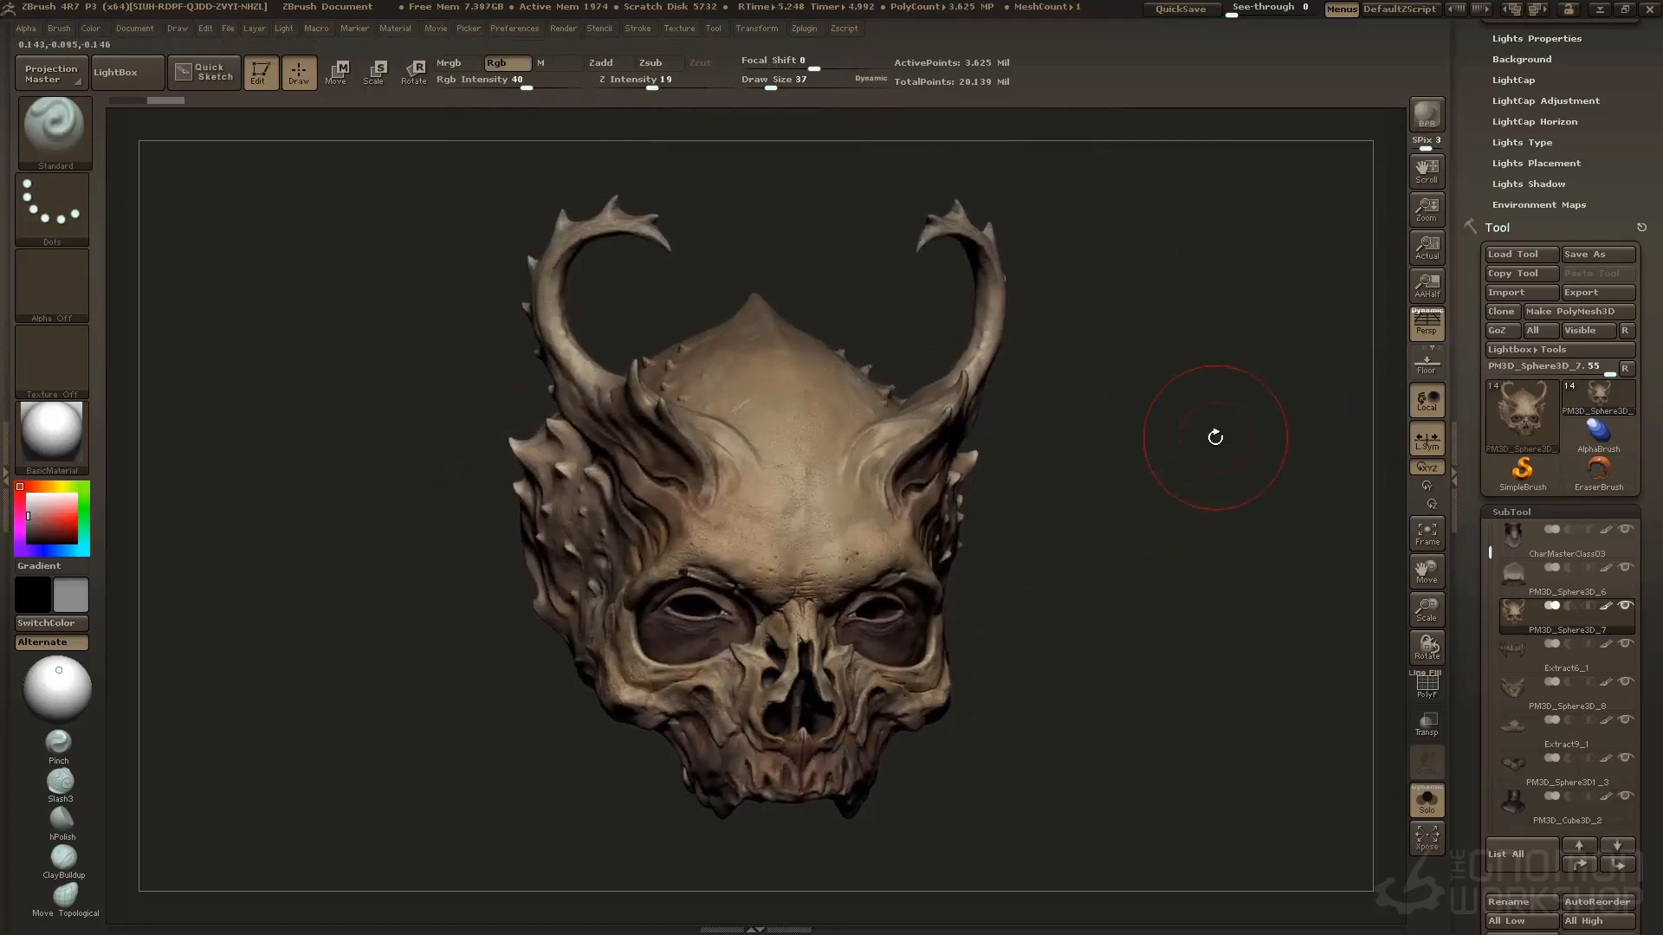
Set the BPR shadow Angle to 20
left_click(568, 28)
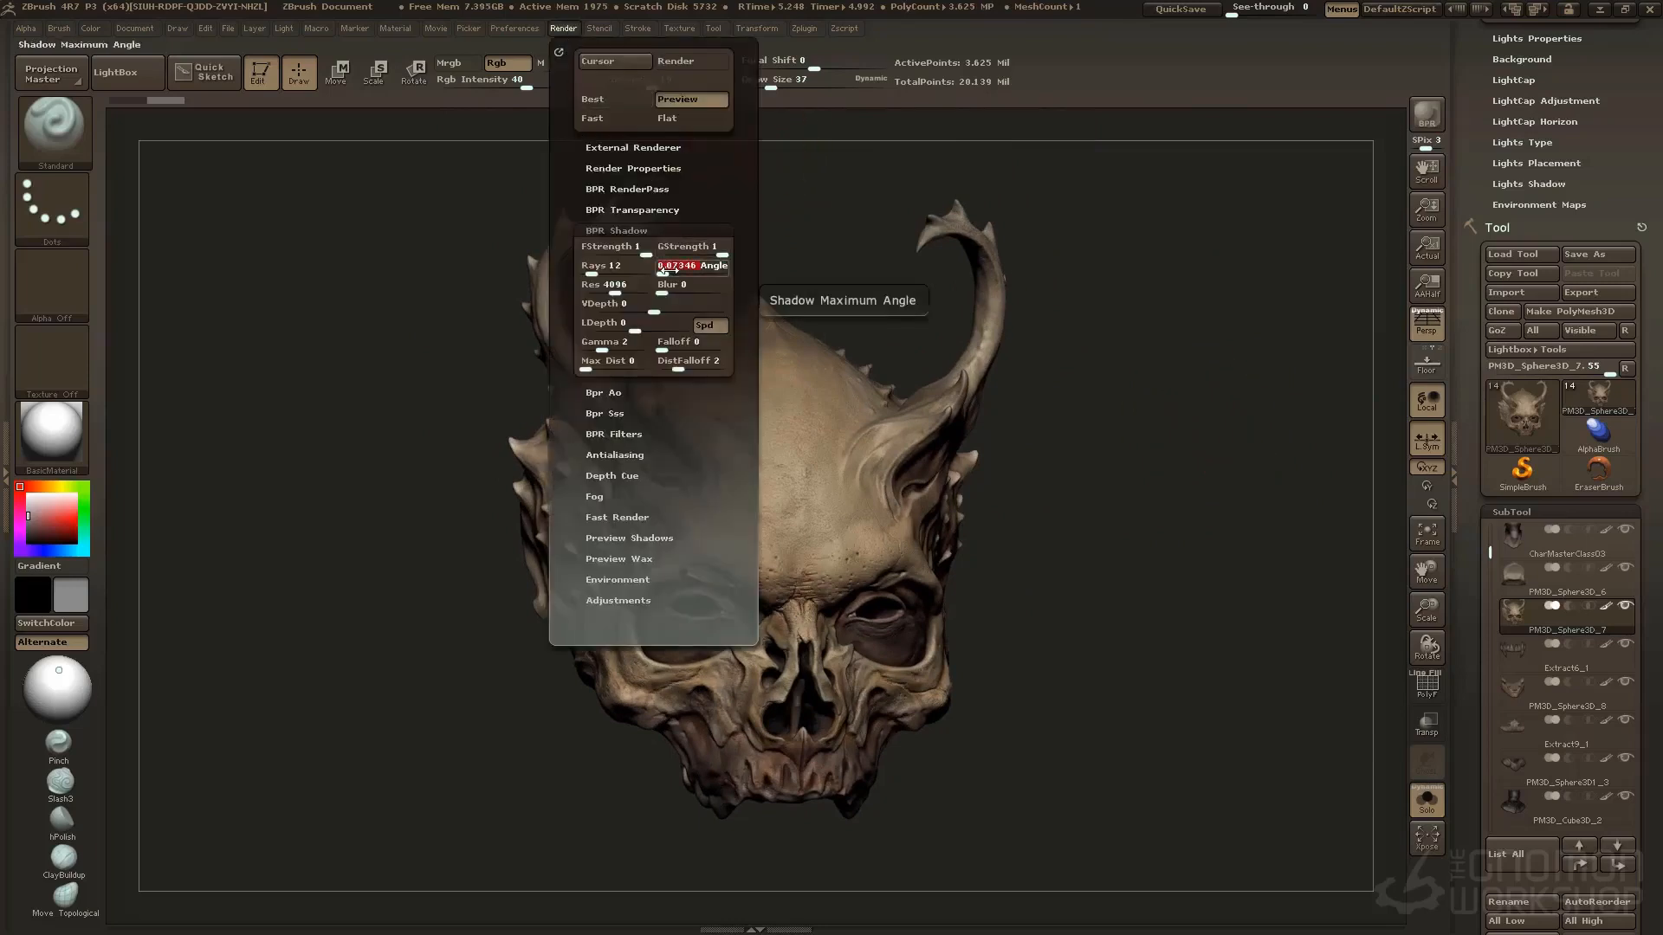
type("2")
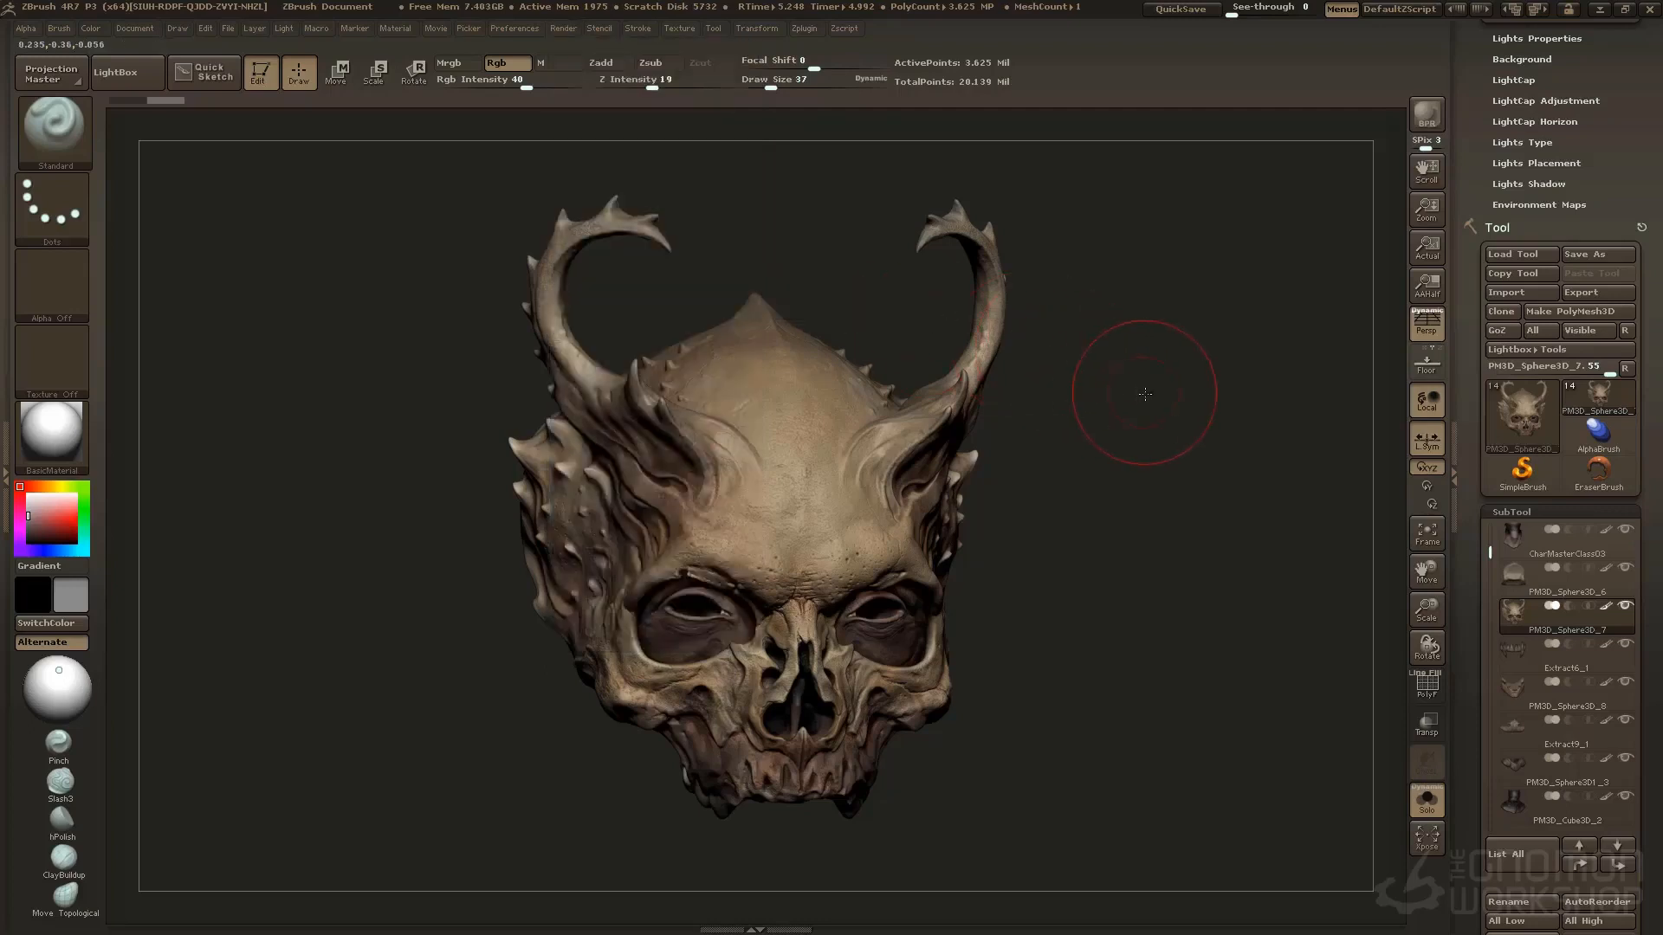
left_click_drag(1143, 396, 1164, 416, "alt")
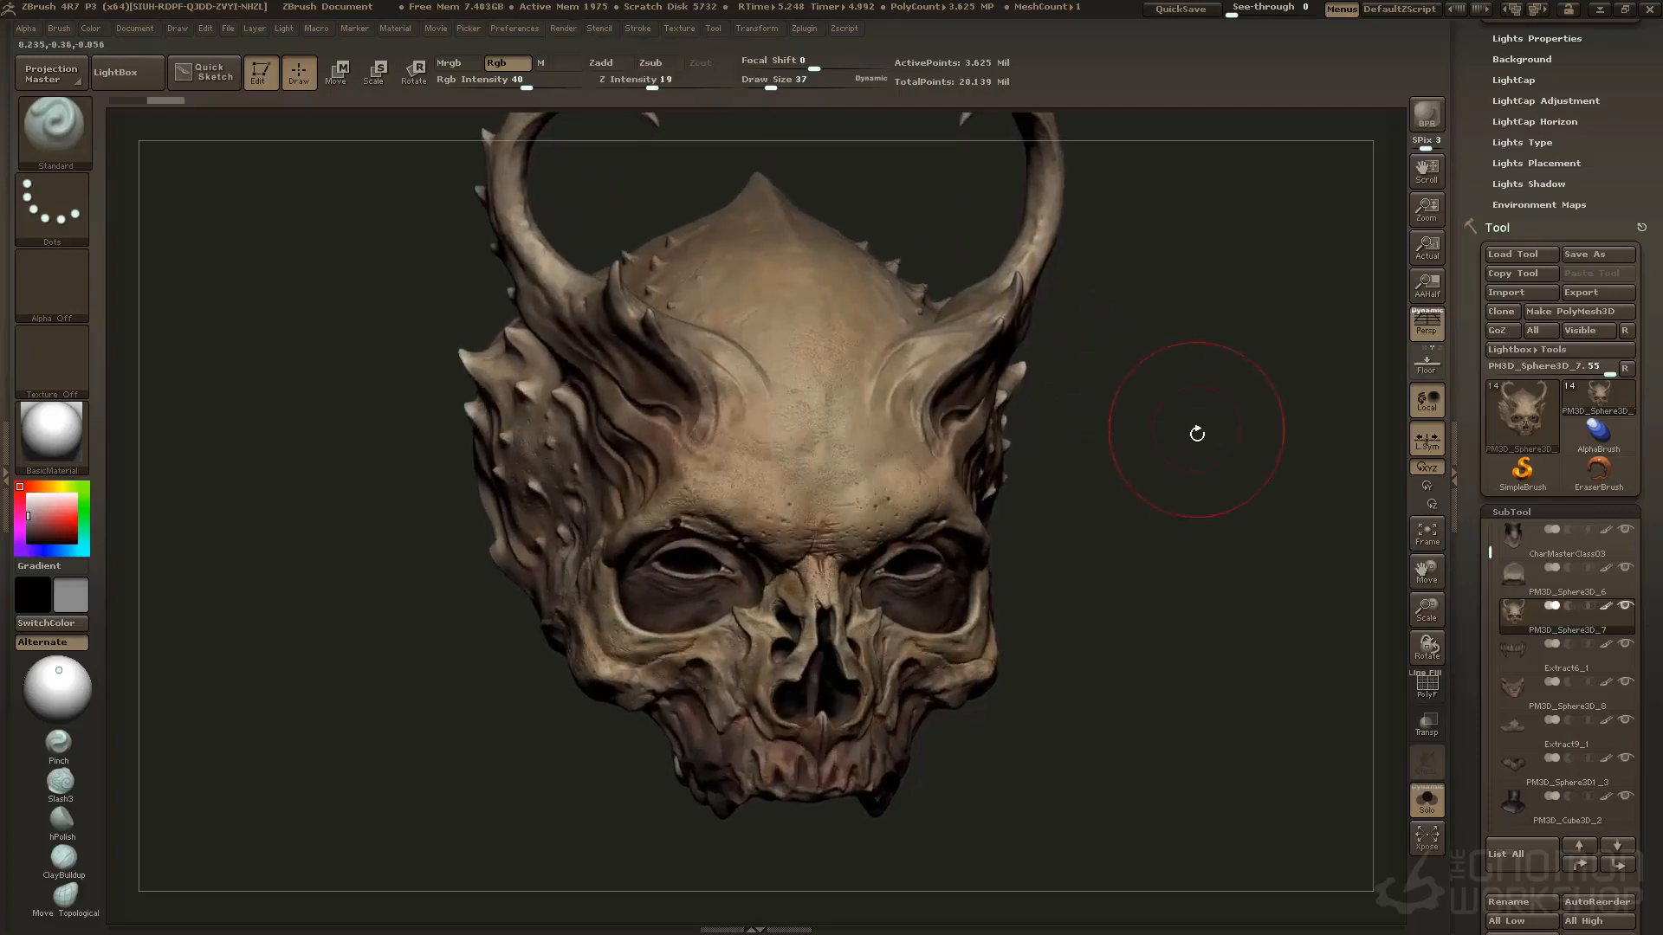
Turn off polypaint on all subtools and move the light to the upper left of the skull for a BPR render
key("shift")
left_click(1602, 608)
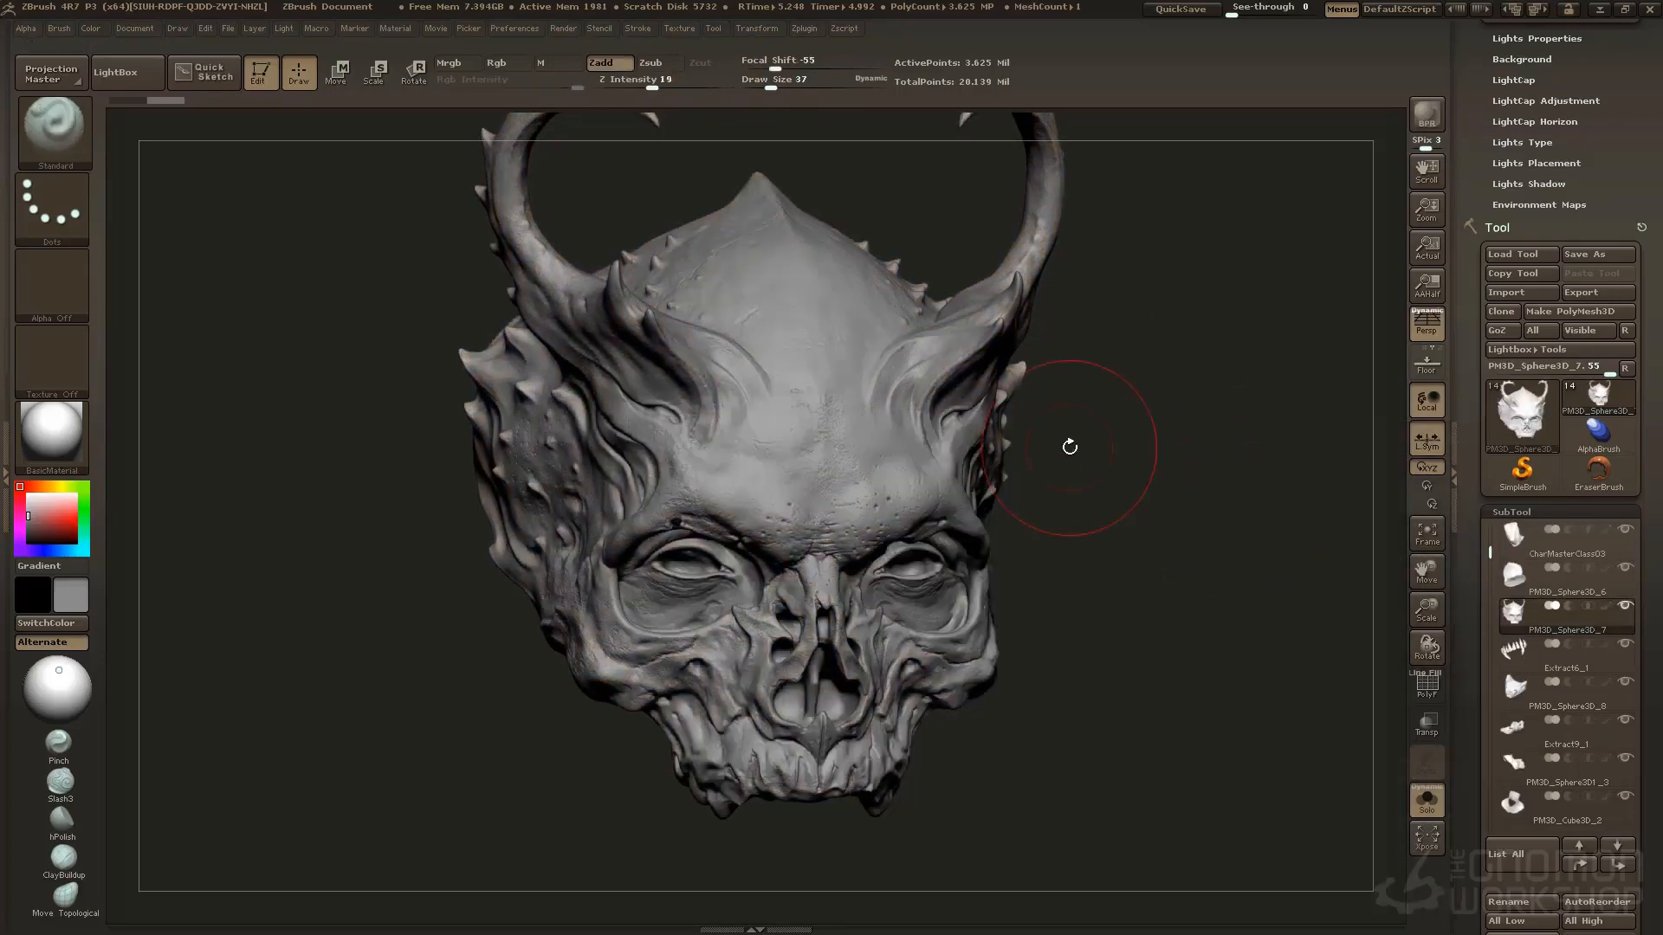
left_click_drag(1163, 483, 1164, 469)
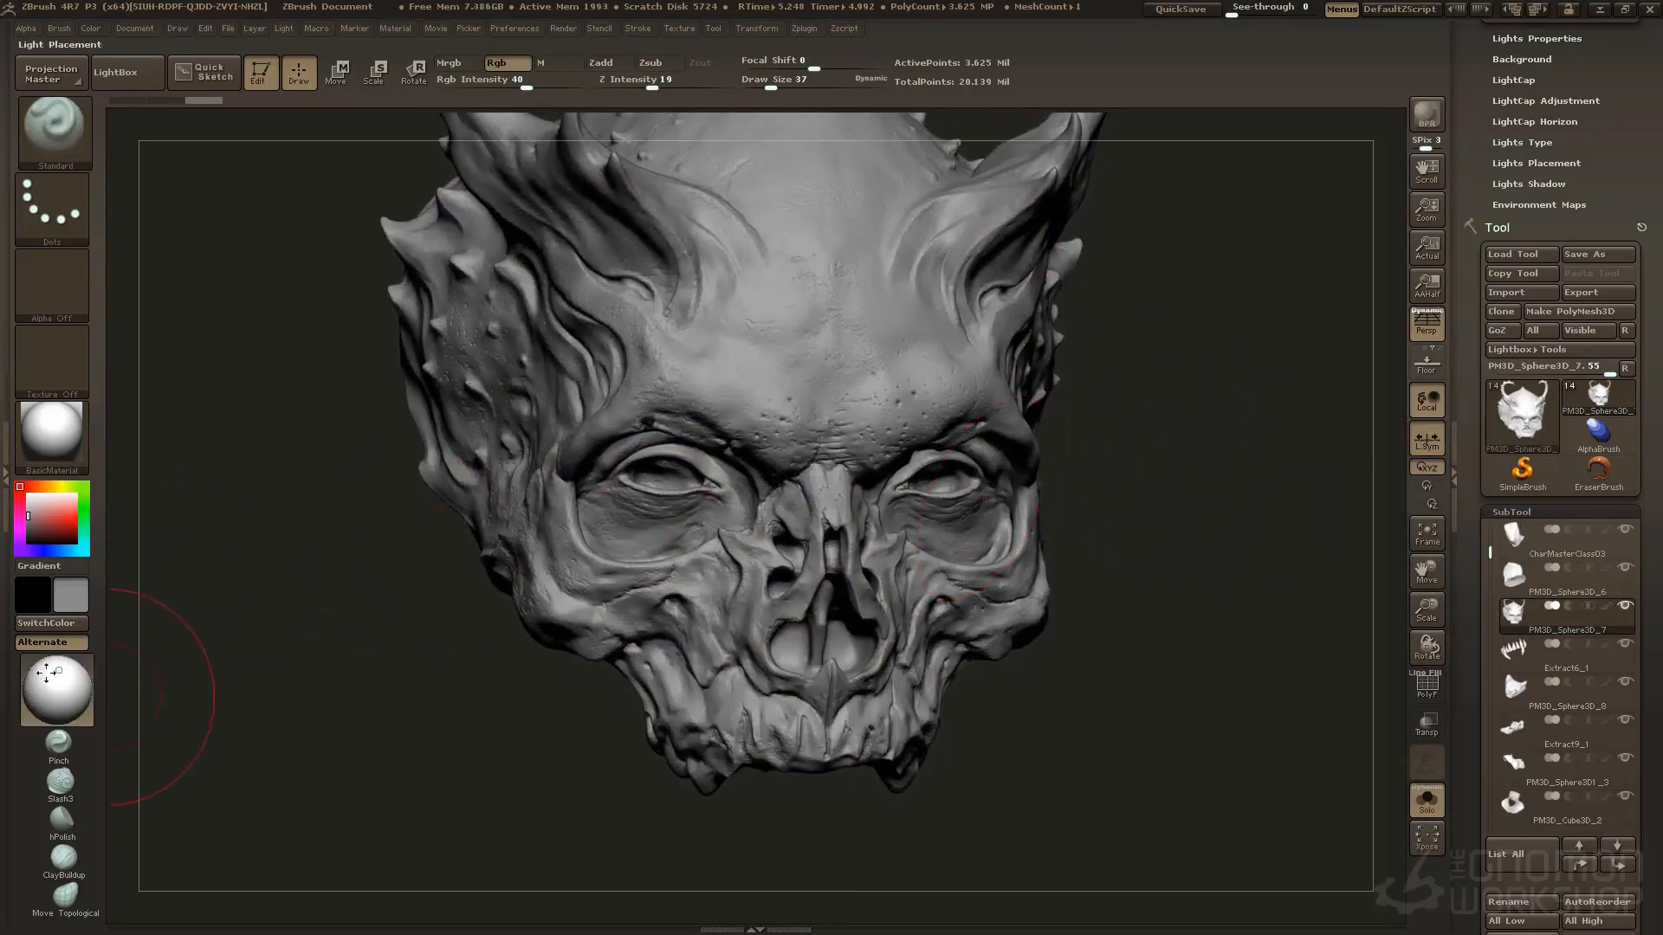
left_click_drag(57, 682, 45, 664)
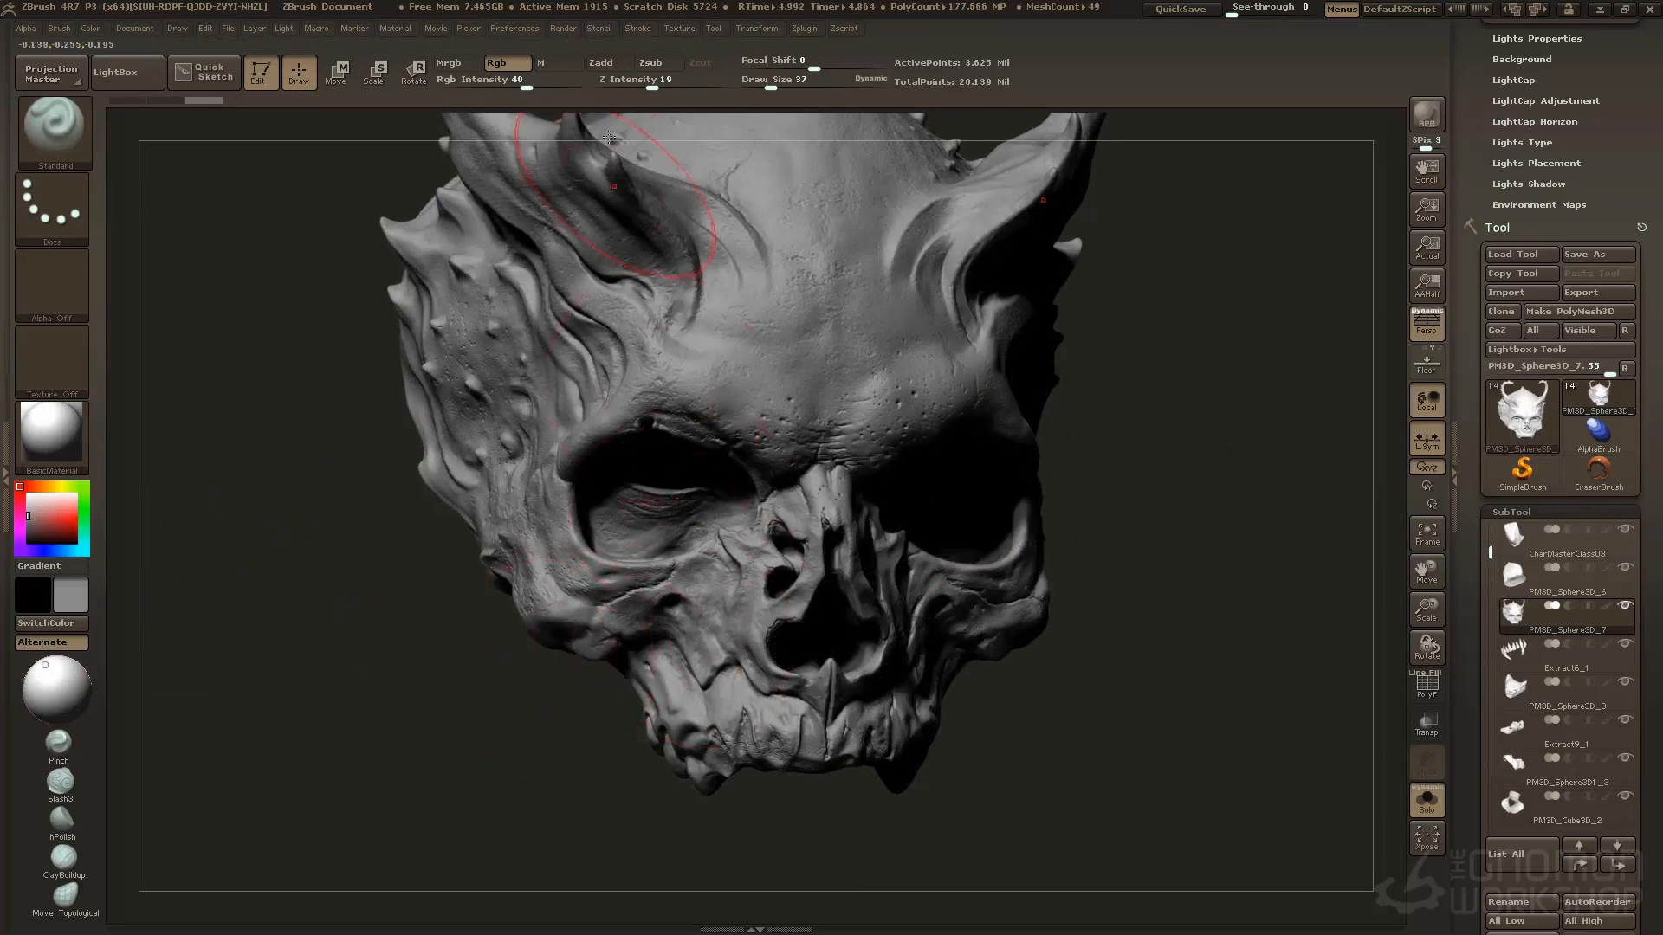
Raise the BPR shadow Angle for softer shadows and render the grey skull again
left_click(563, 28)
left_click(667, 266)
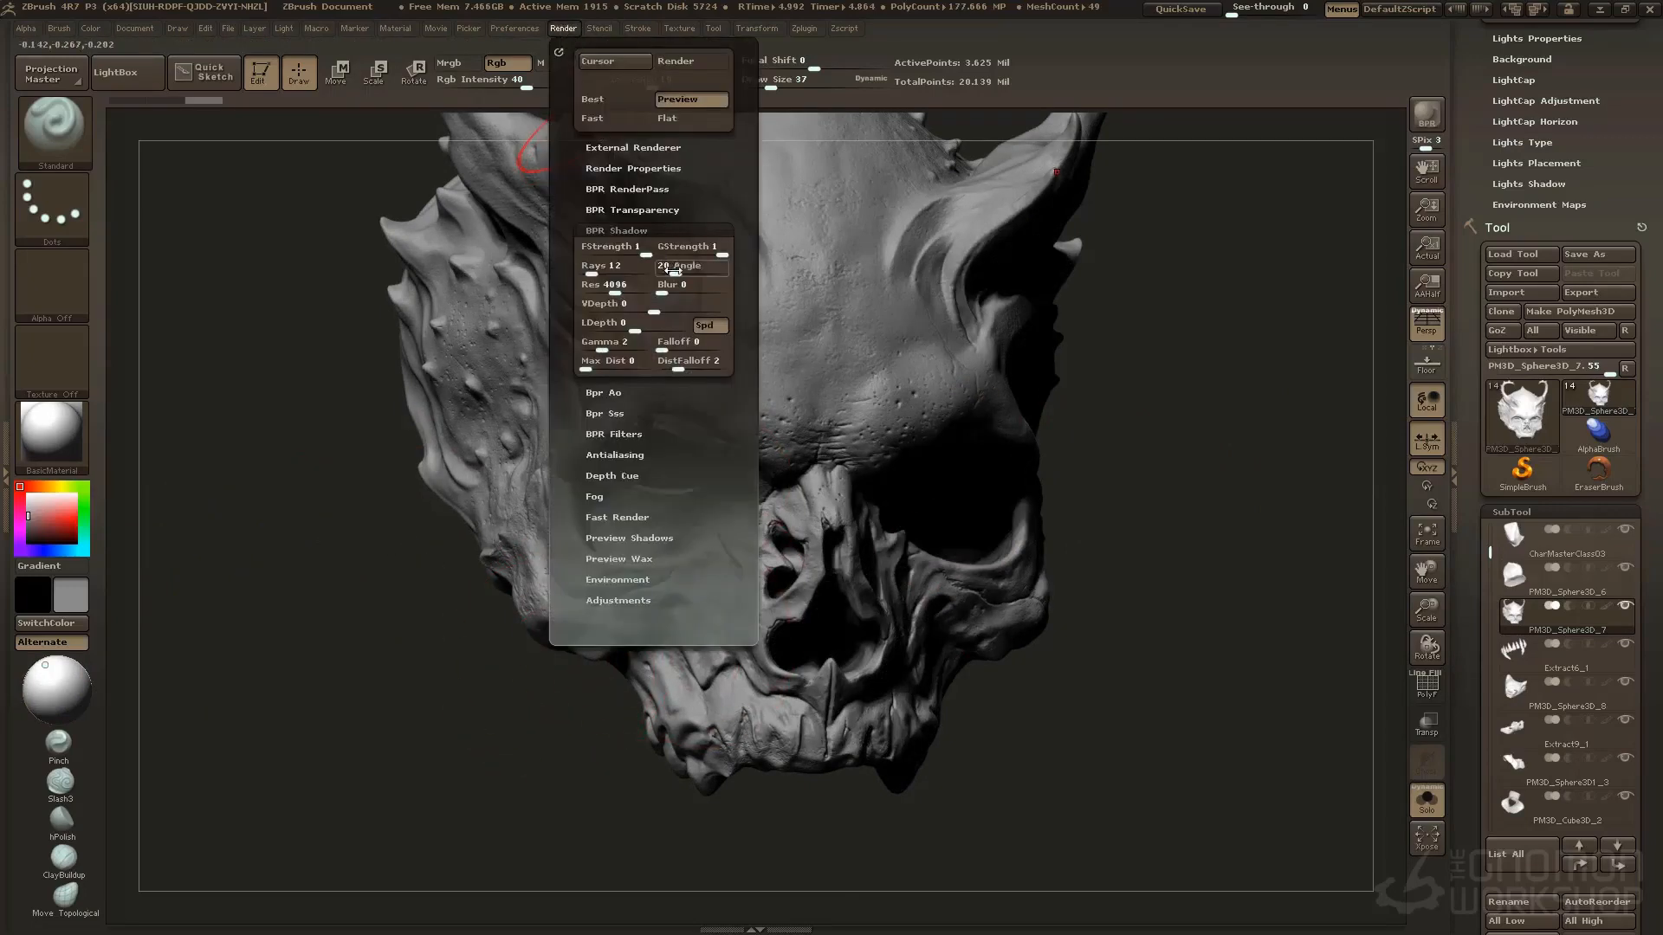
type("4")
key("Return")
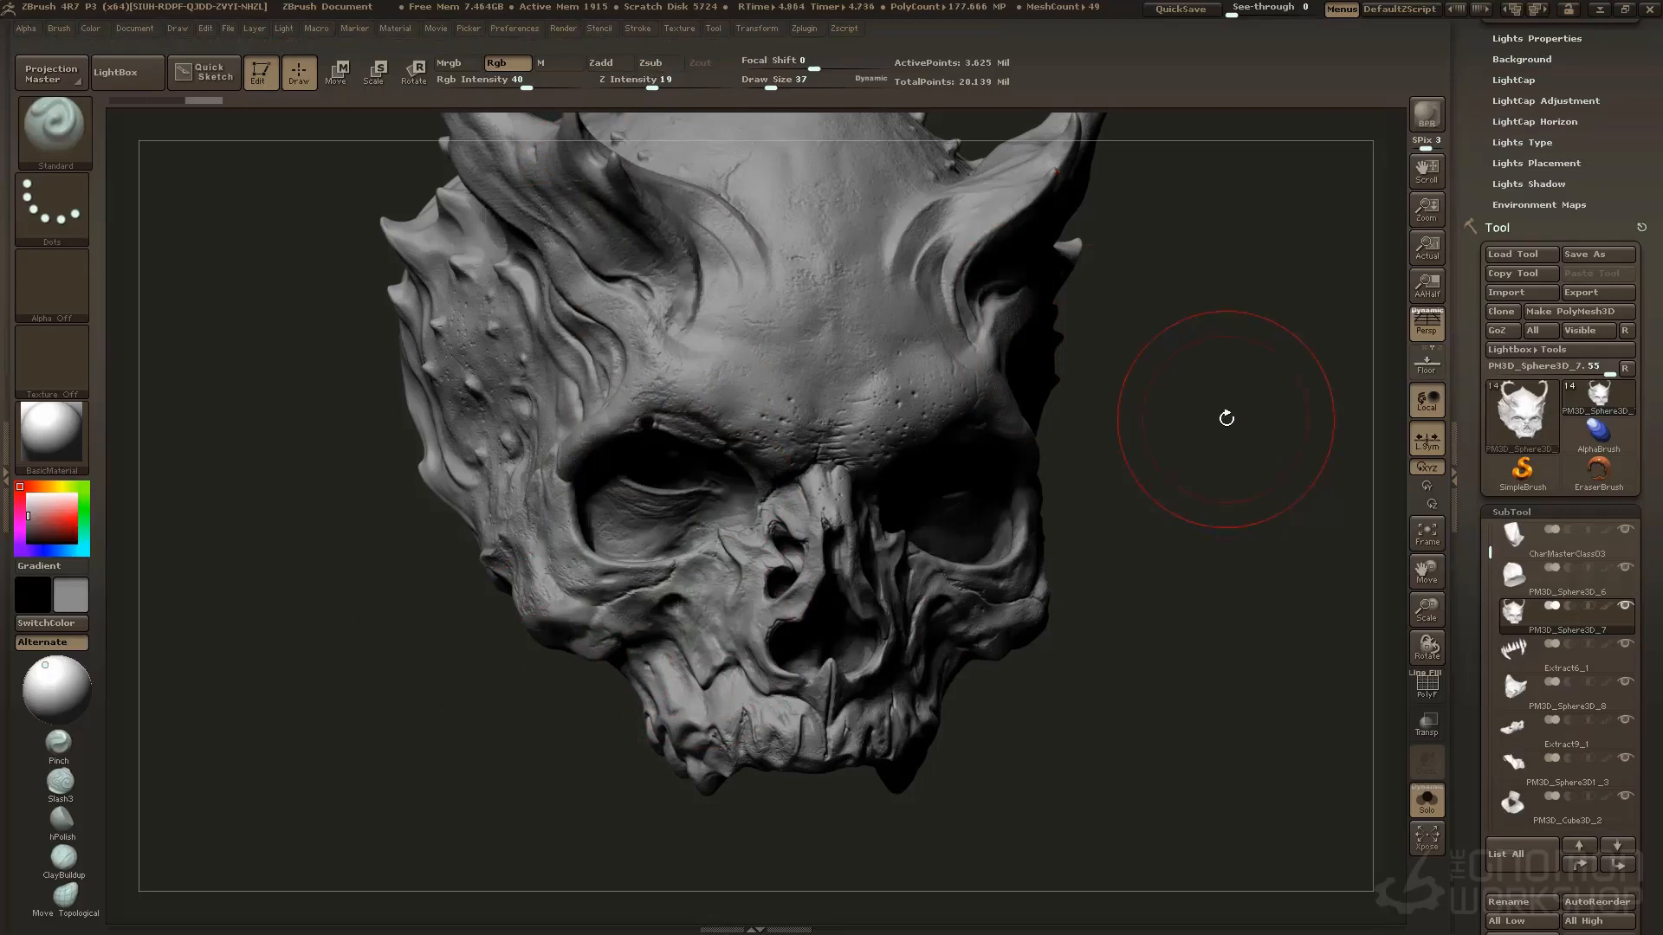
Open the BasicMaterial modifiers and the Specular value for editing
left_click(390, 29)
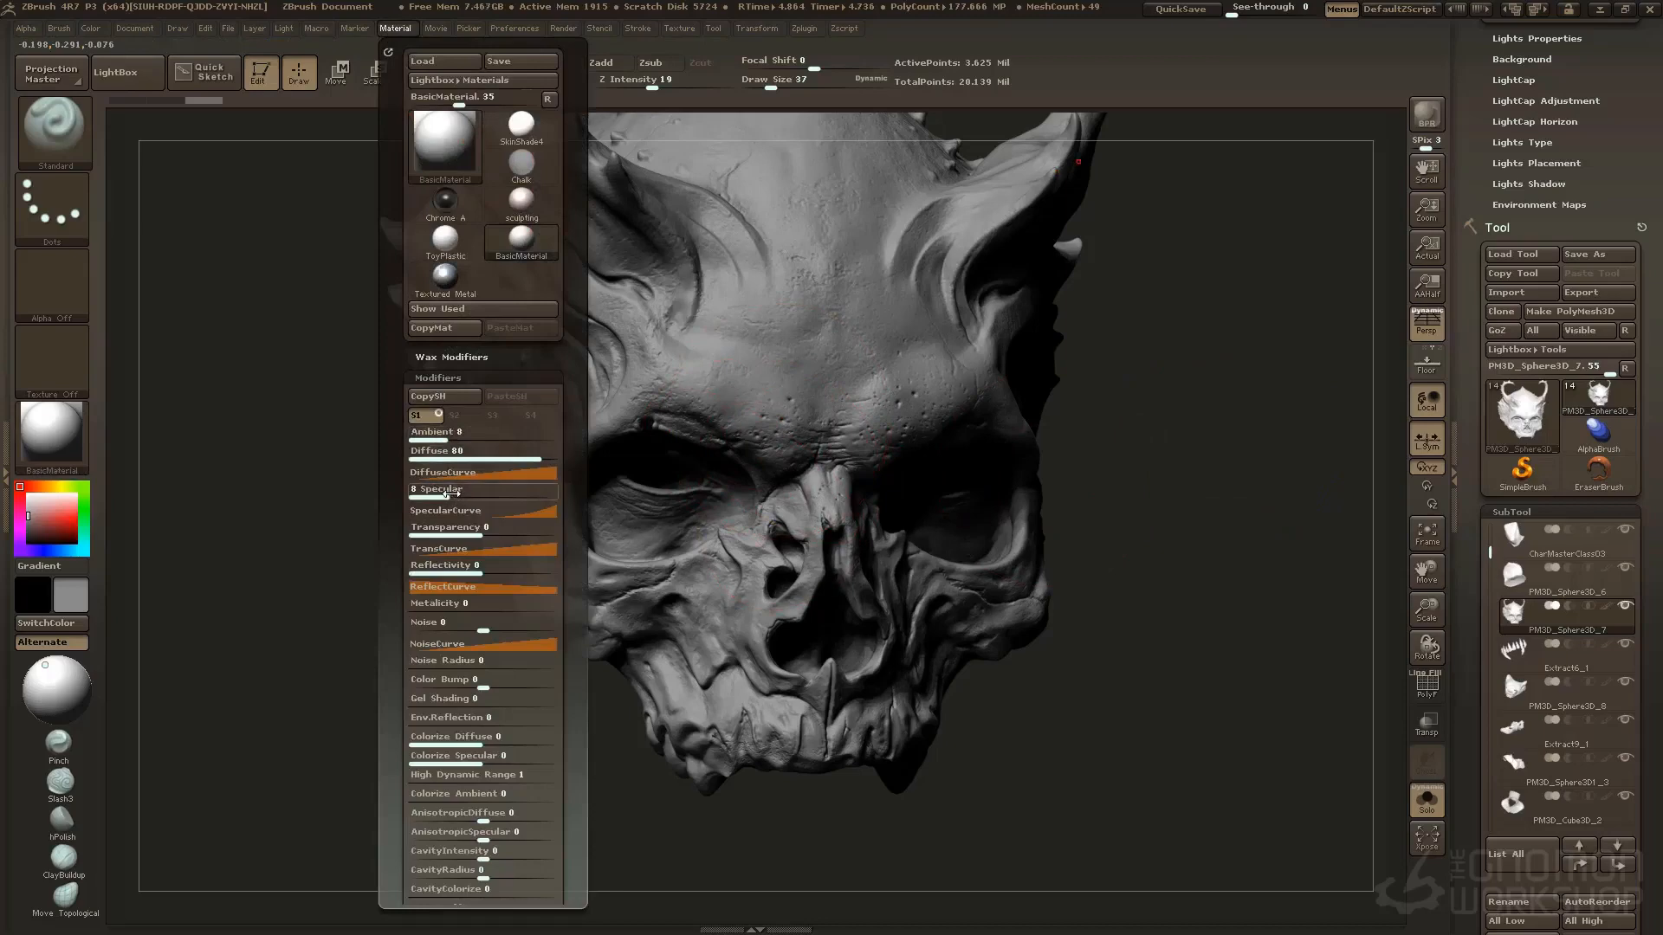
left_click_drag(447, 498, 452, 492)
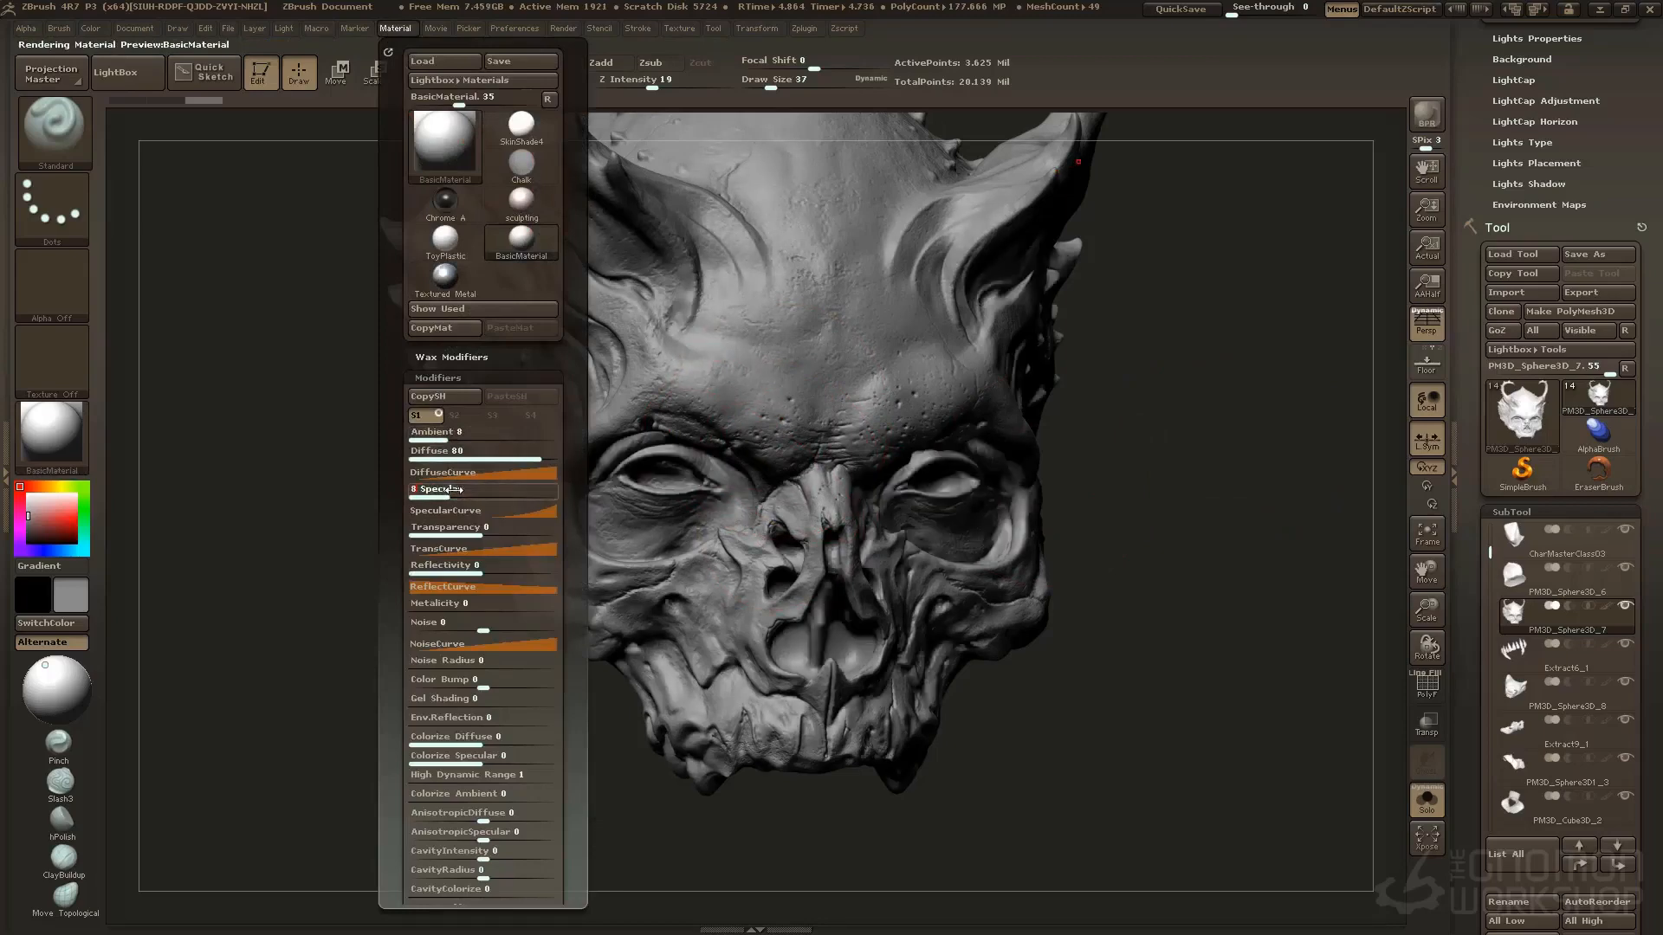
mouse_move(1270, 475)
left_mouse_down()
mouse_move(1261, 461)
mouse_move(1250, 549)
mouse_move(1225, 499)
mouse_move(1210, 521)
left_mouse_up()
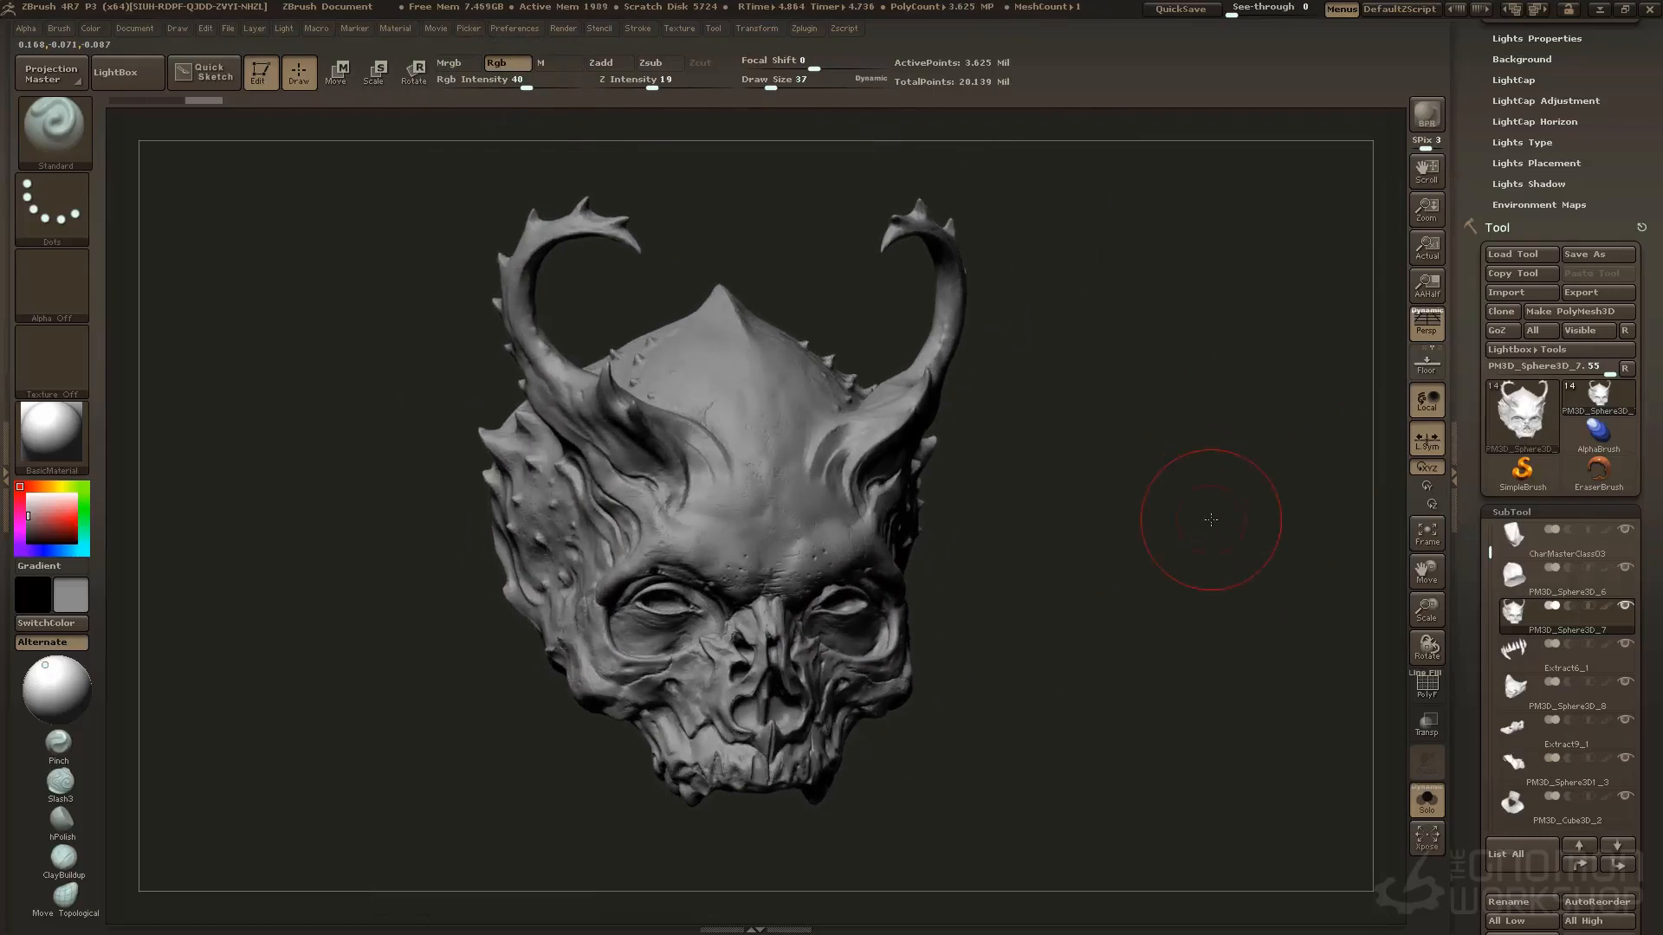
Show all subtools again and run a BPR render of the whole grey bust
key("alt+s")
left_click_drag(1211, 585, 1237, 467, "alt")
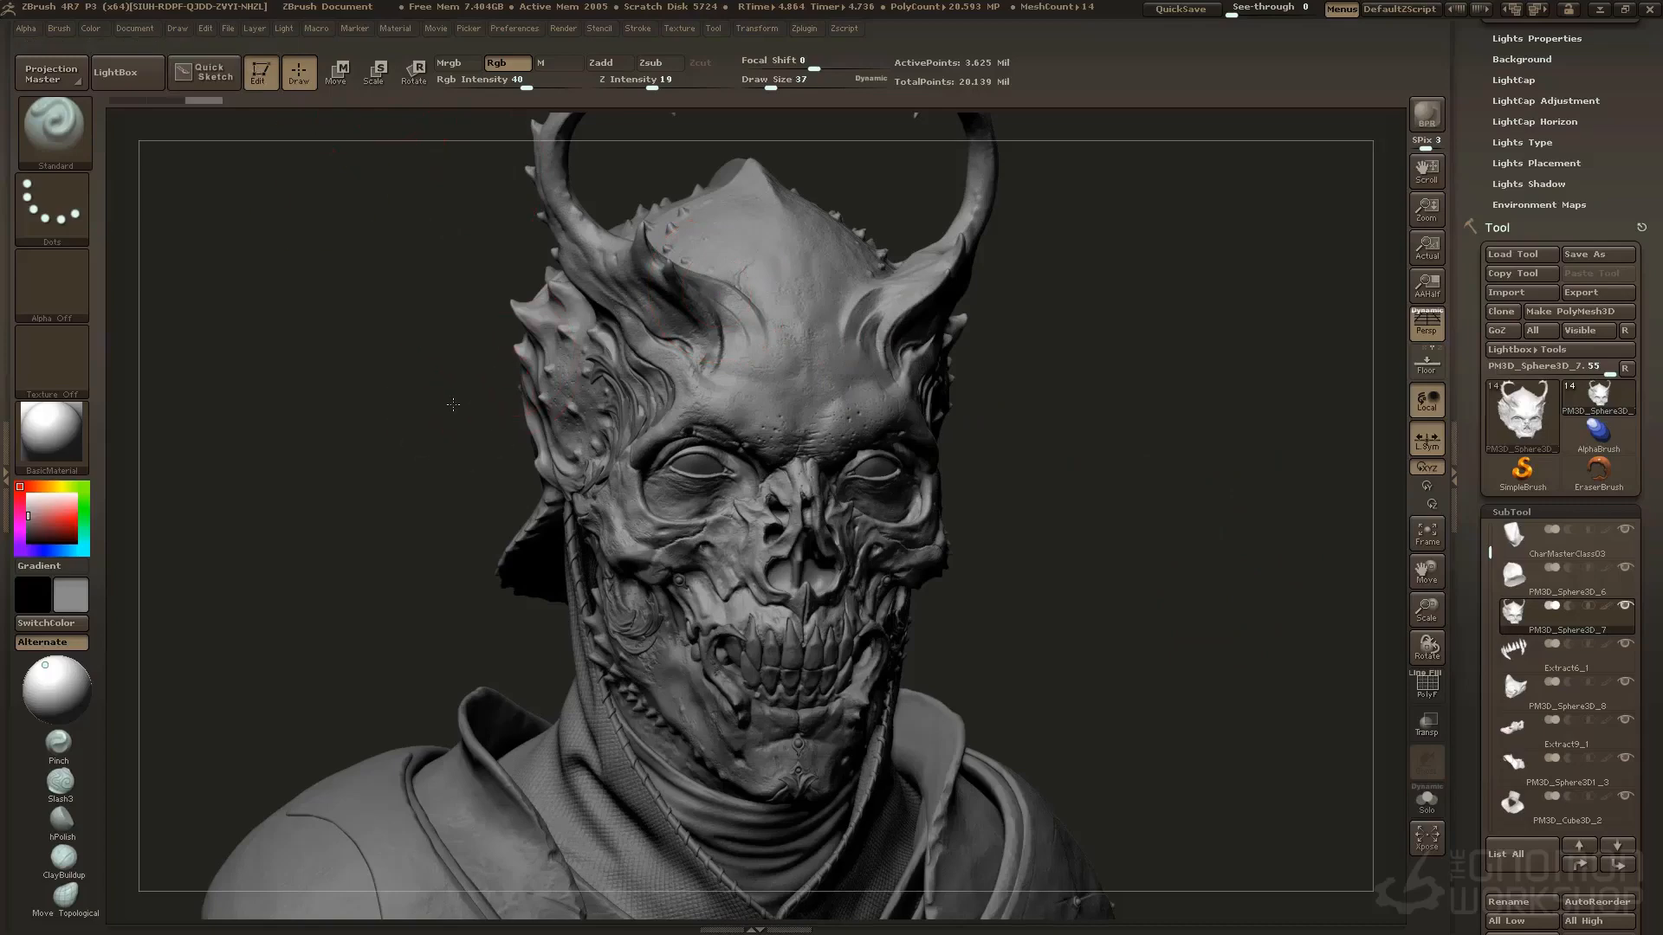
left_click_drag(453, 404, 433, 412)
key("shift+r")
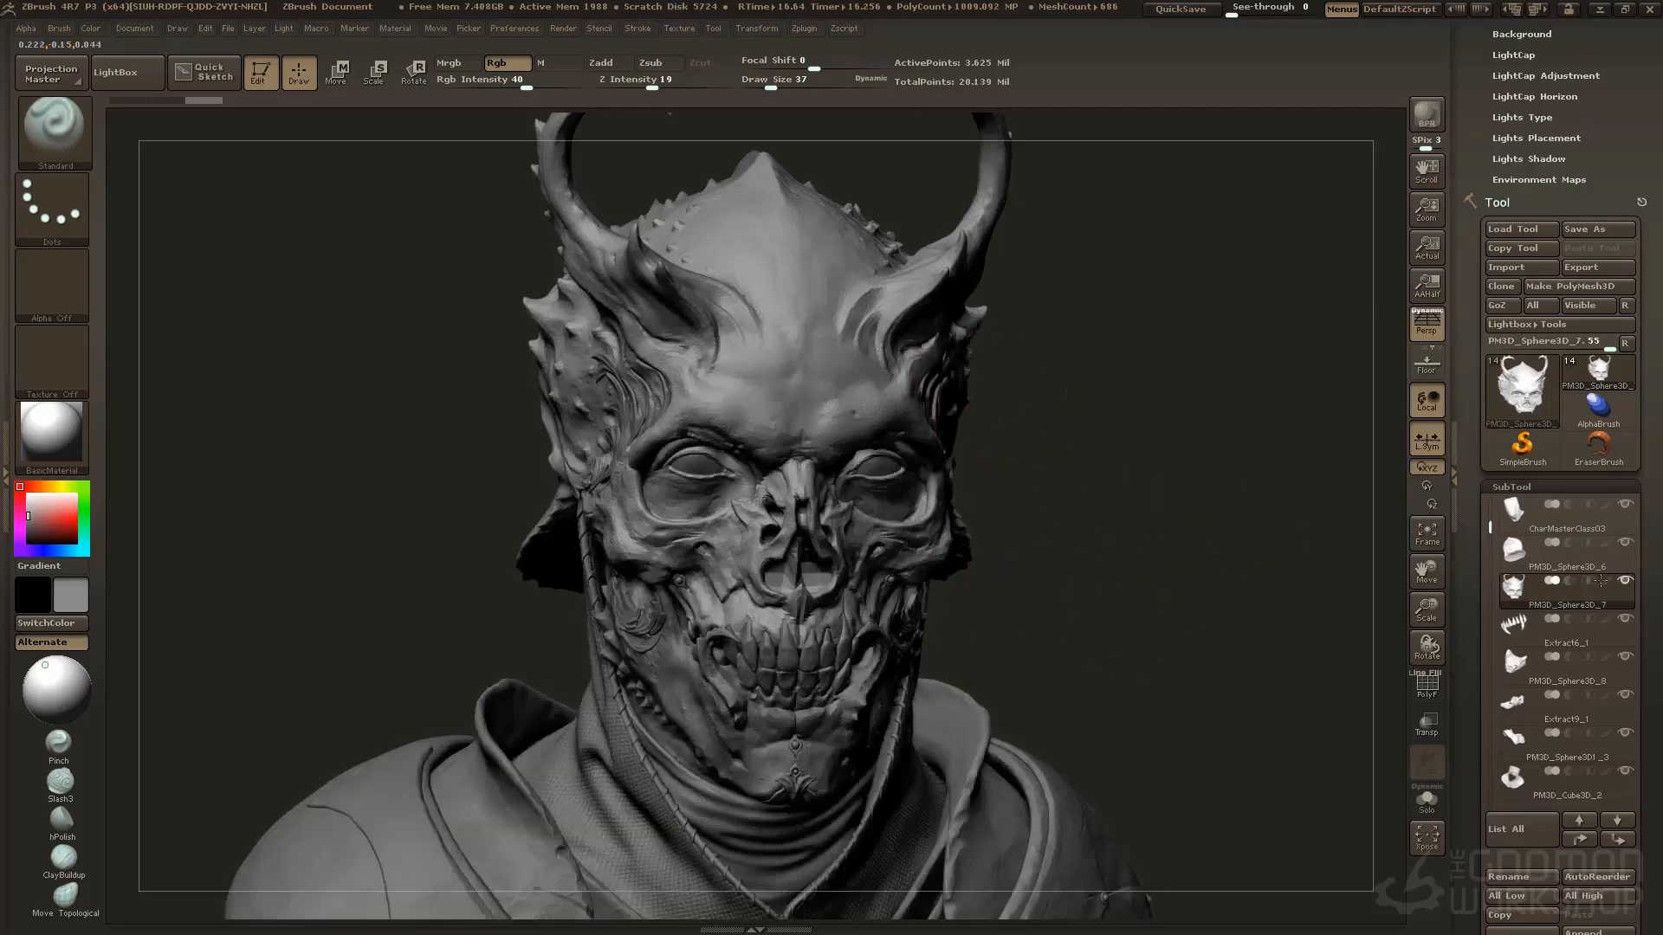
Turn polypaint back on for all subtools of the bust
mouse_move(1603, 578)
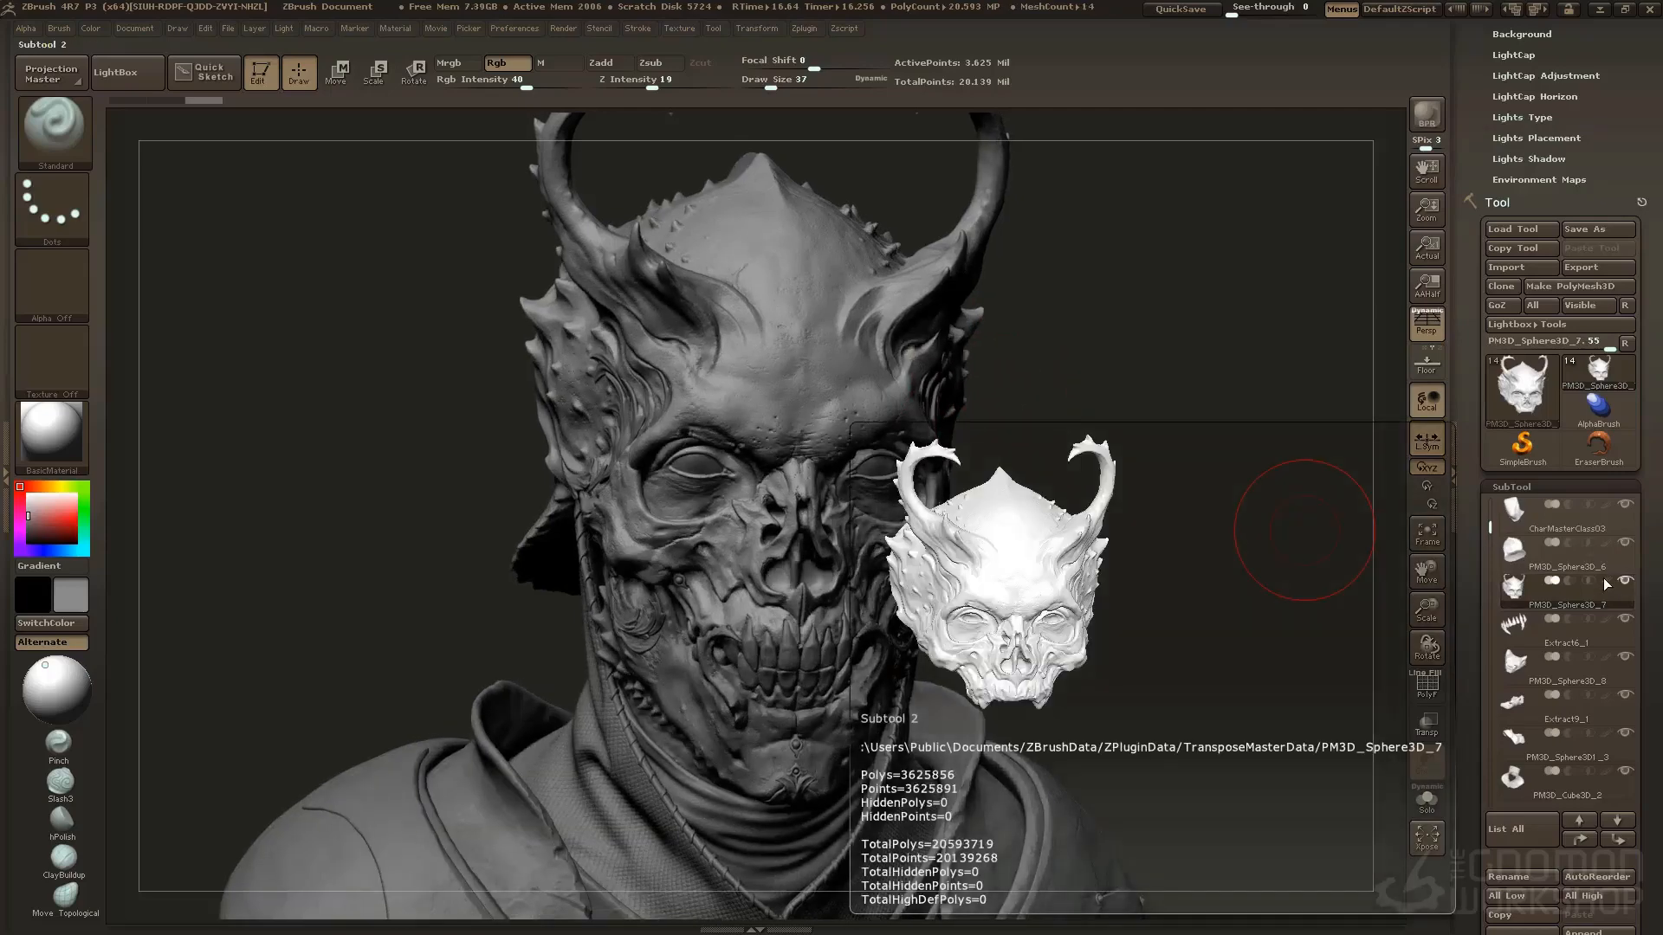
key("shift")
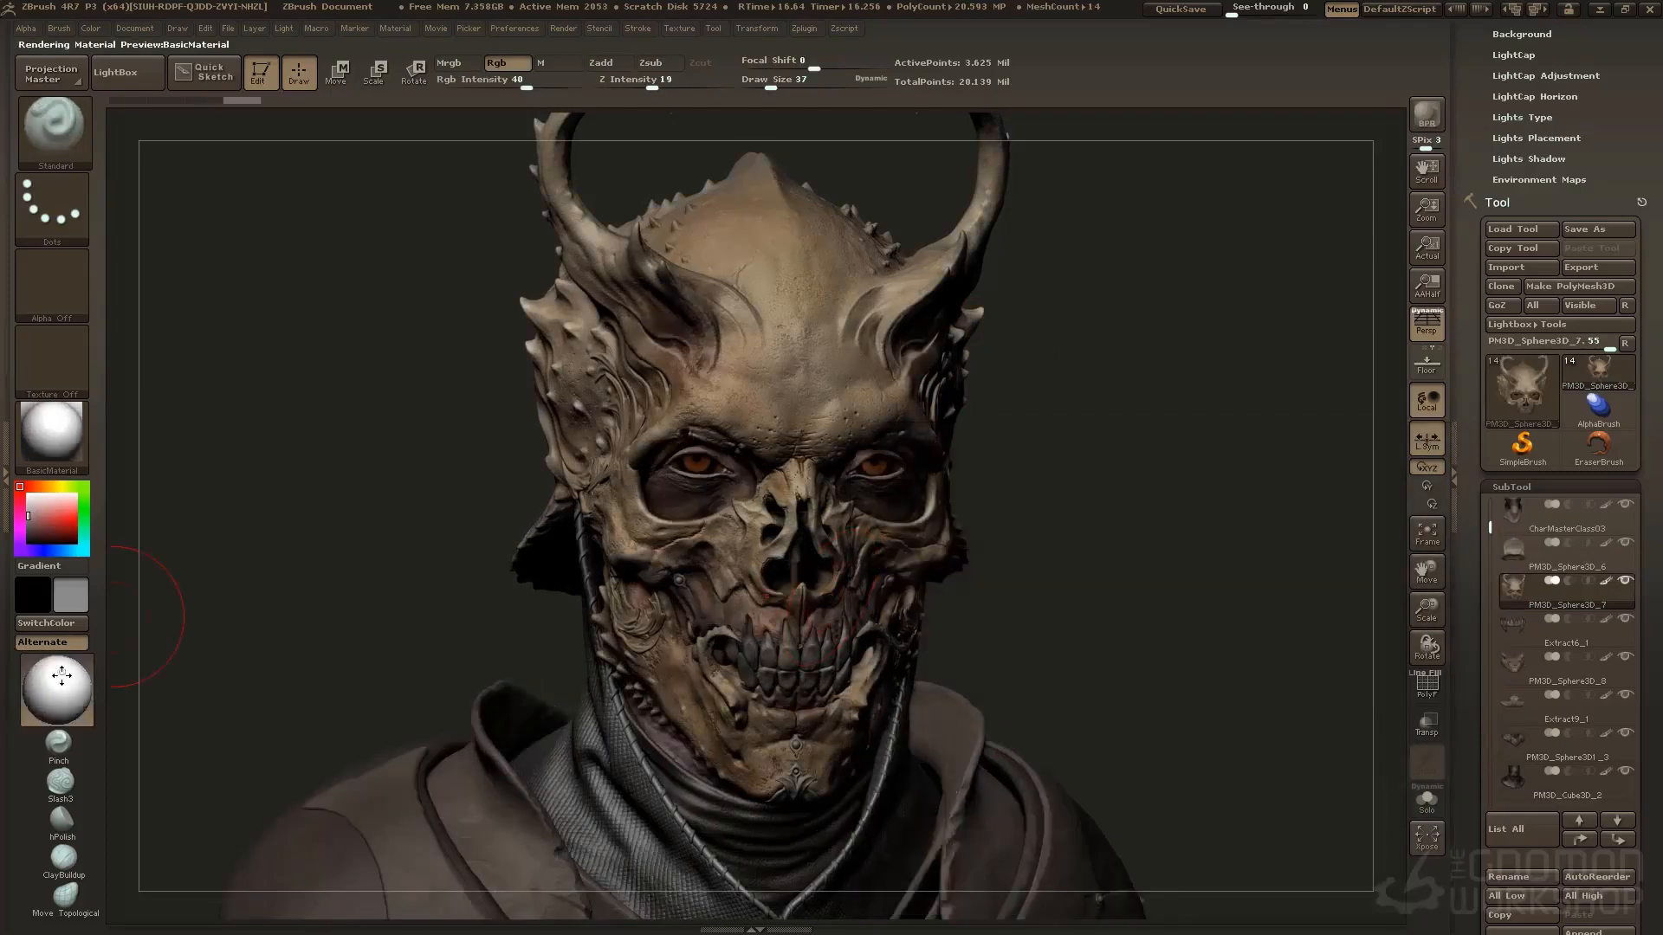
Try lighting the bust from below and return the light to a frontal position slightly above centre
mouse_move(61, 674)
left_mouse_down()
mouse_move(39, 674)
mouse_move(82, 681)
mouse_move(32, 677)
mouse_move(58, 678)
mouse_move(57, 715)
left_mouse_up()
left_click(75, 678)
left_click(57, 677)
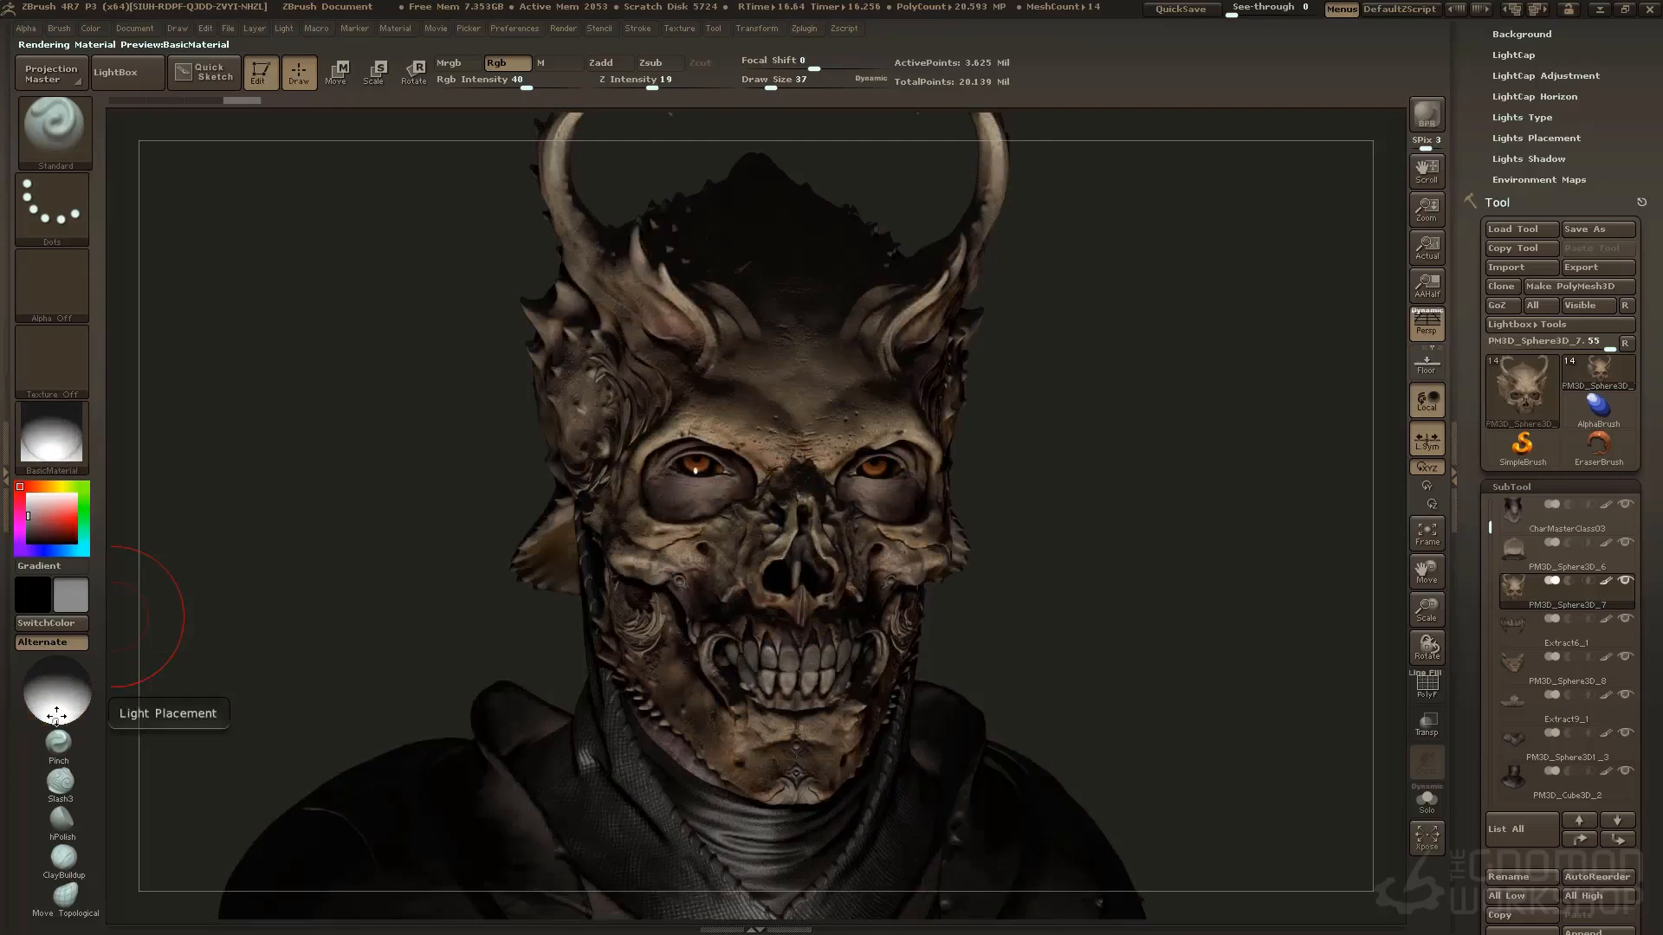
left_click_drag(56, 715, 58, 698)
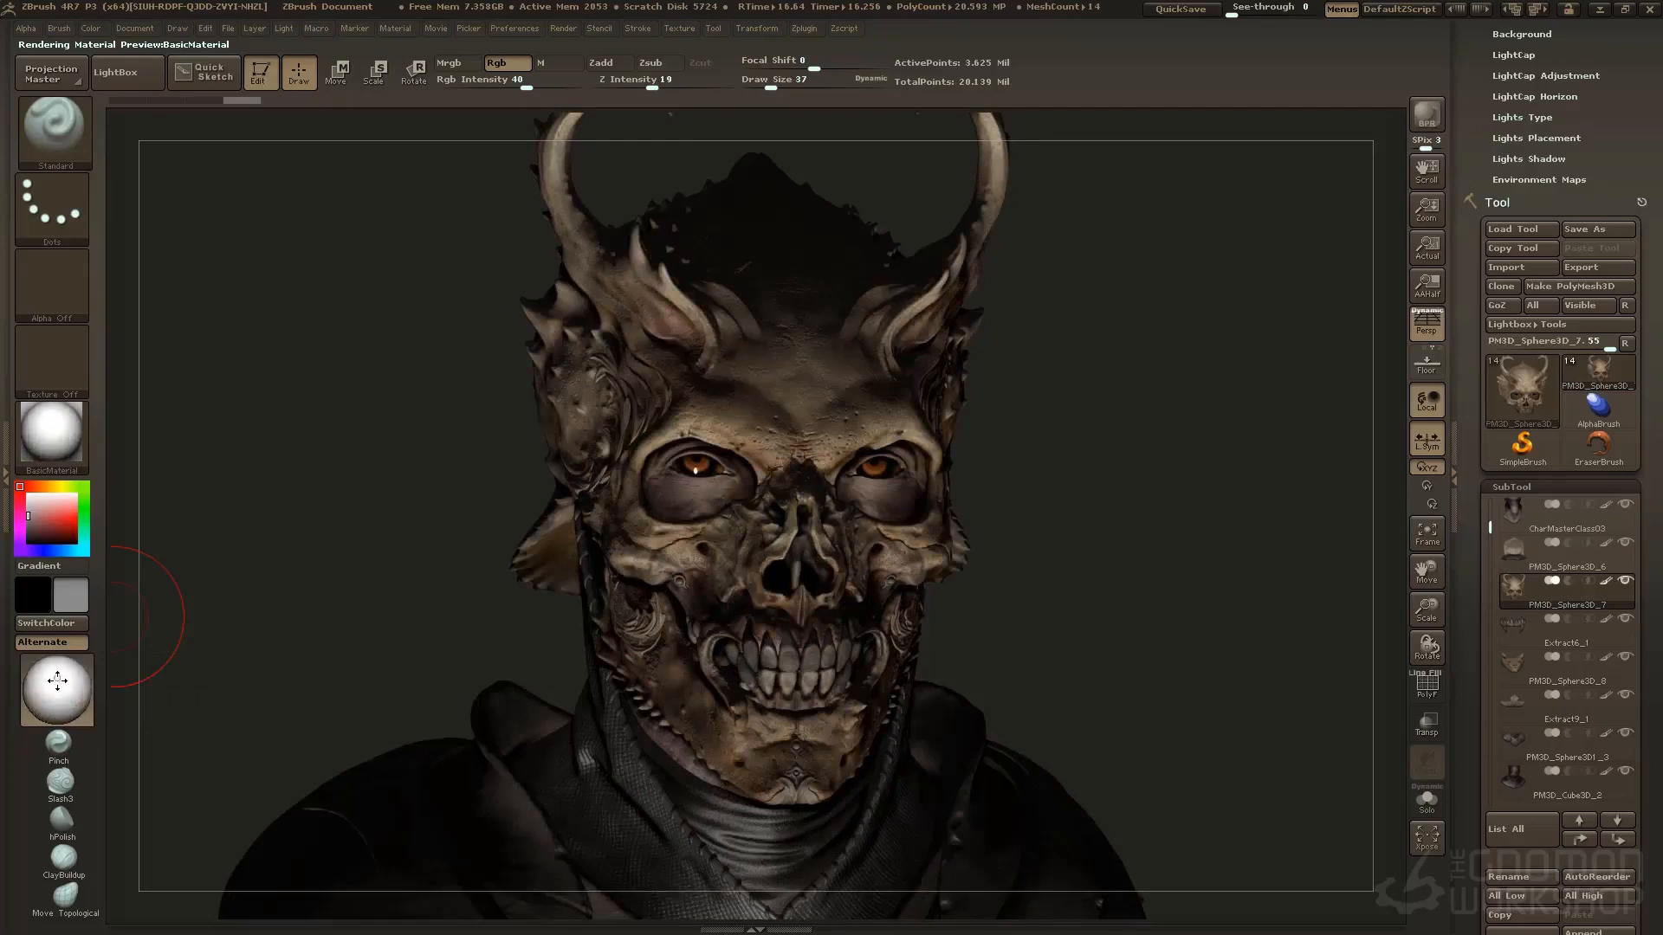
left_click_drag(54, 683, 51, 684)
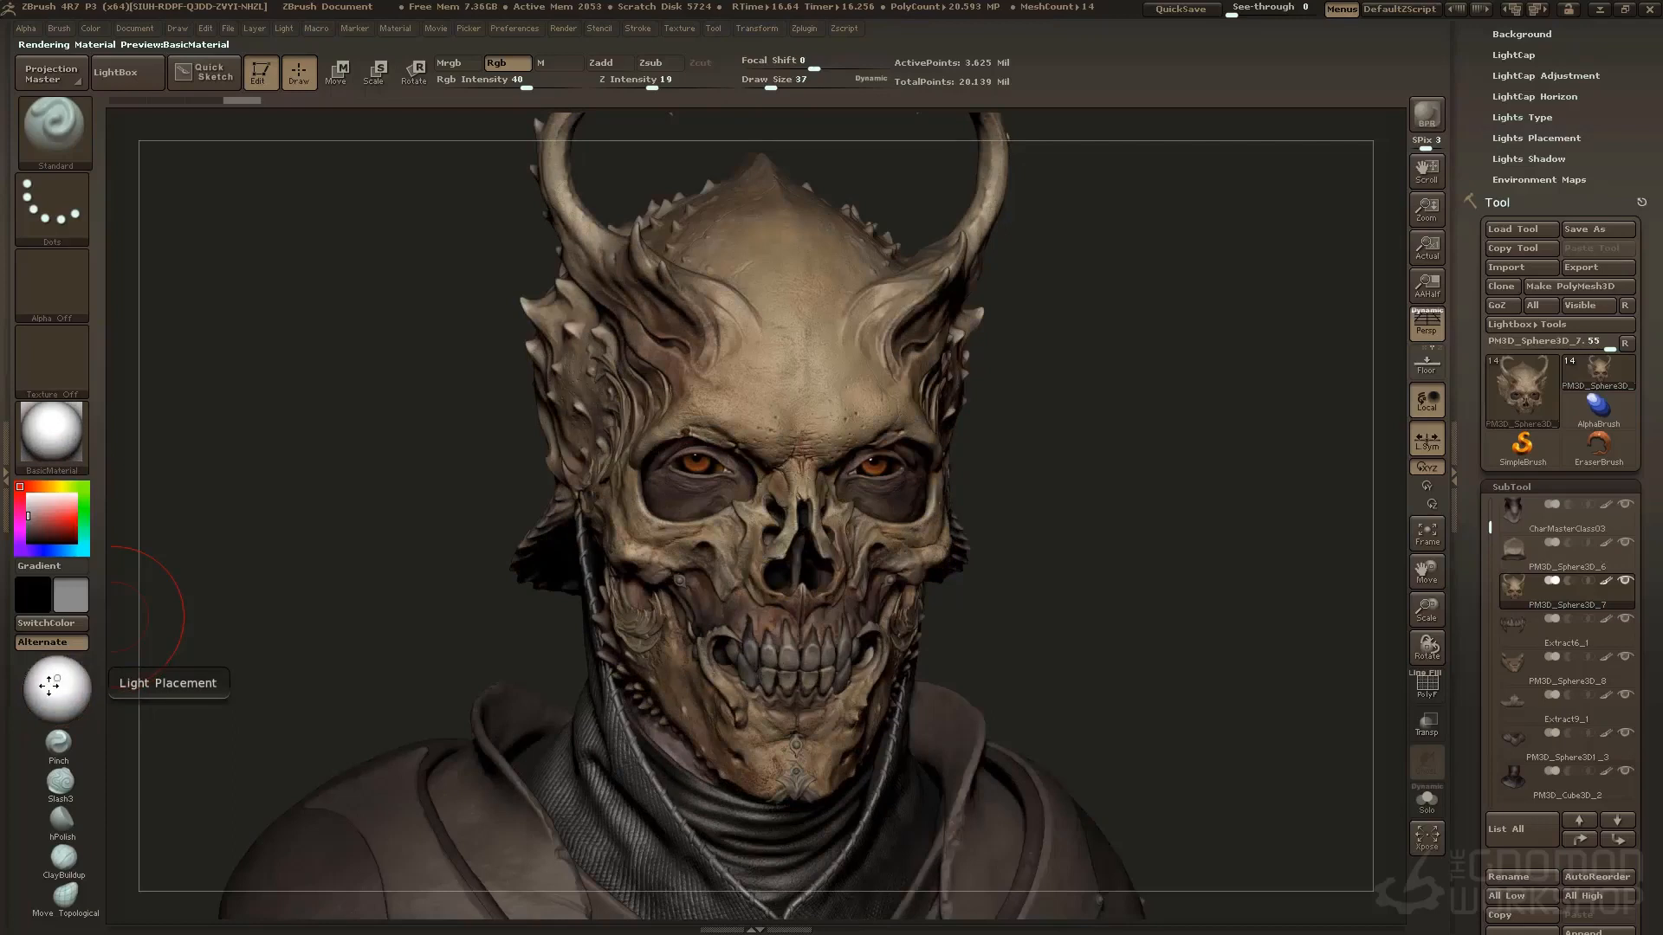
left_click_drag(52, 684, 60, 677)
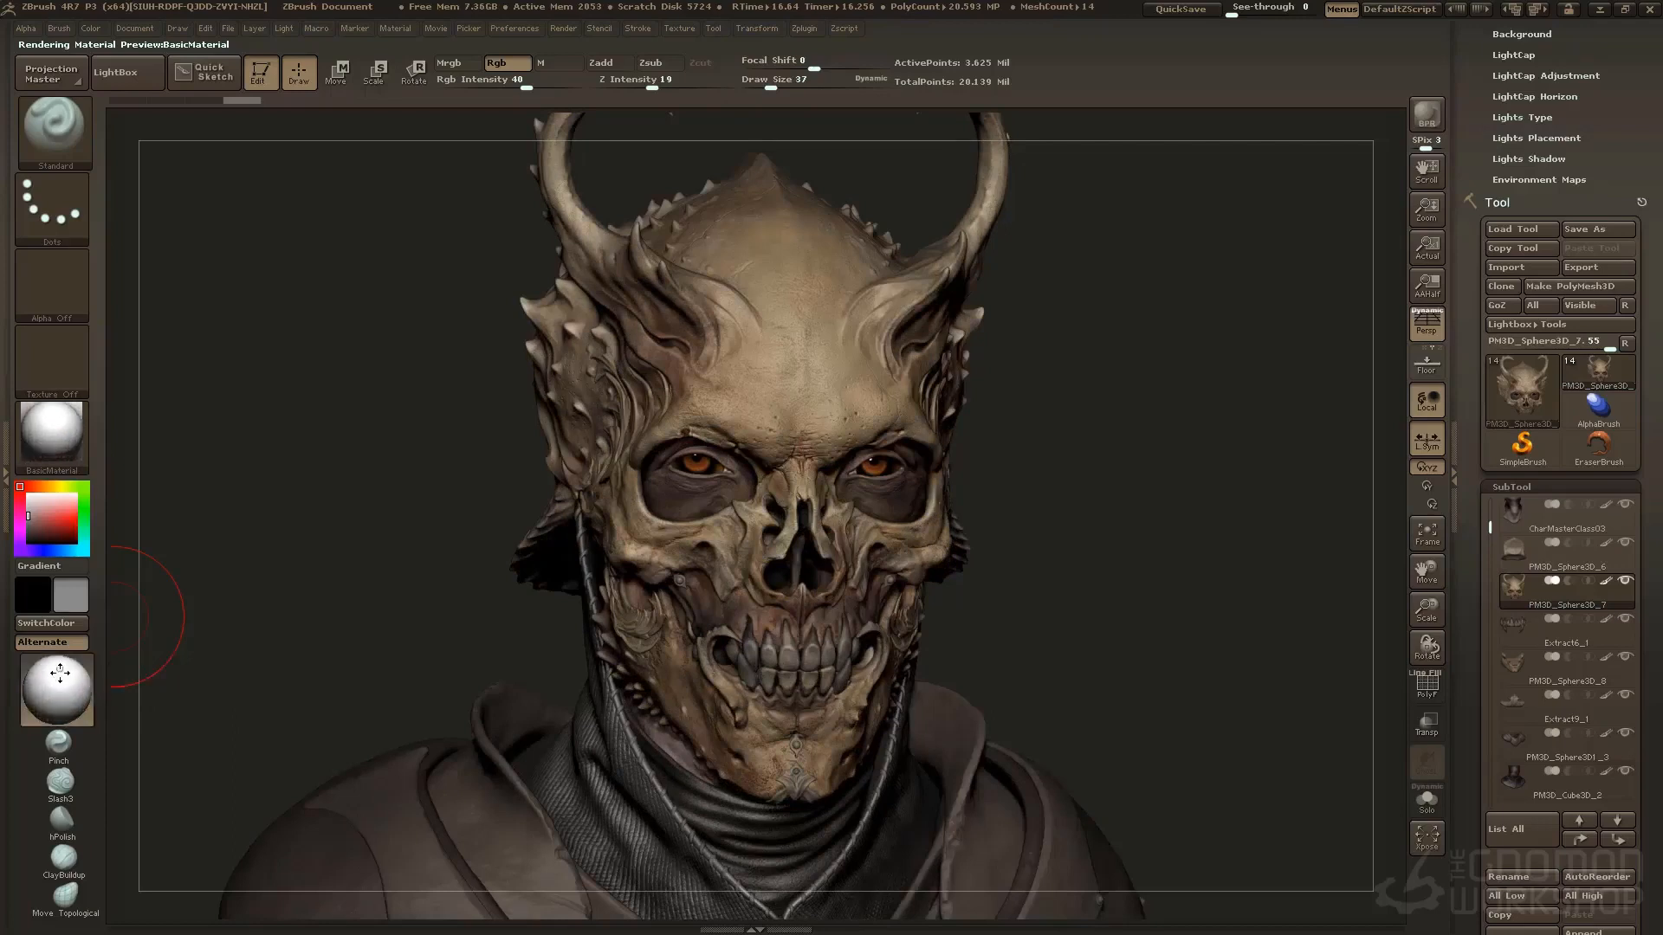
Apply the ReflectedMap standard material to the bust and turn off polypaint for all subtools
left_click(46, 434)
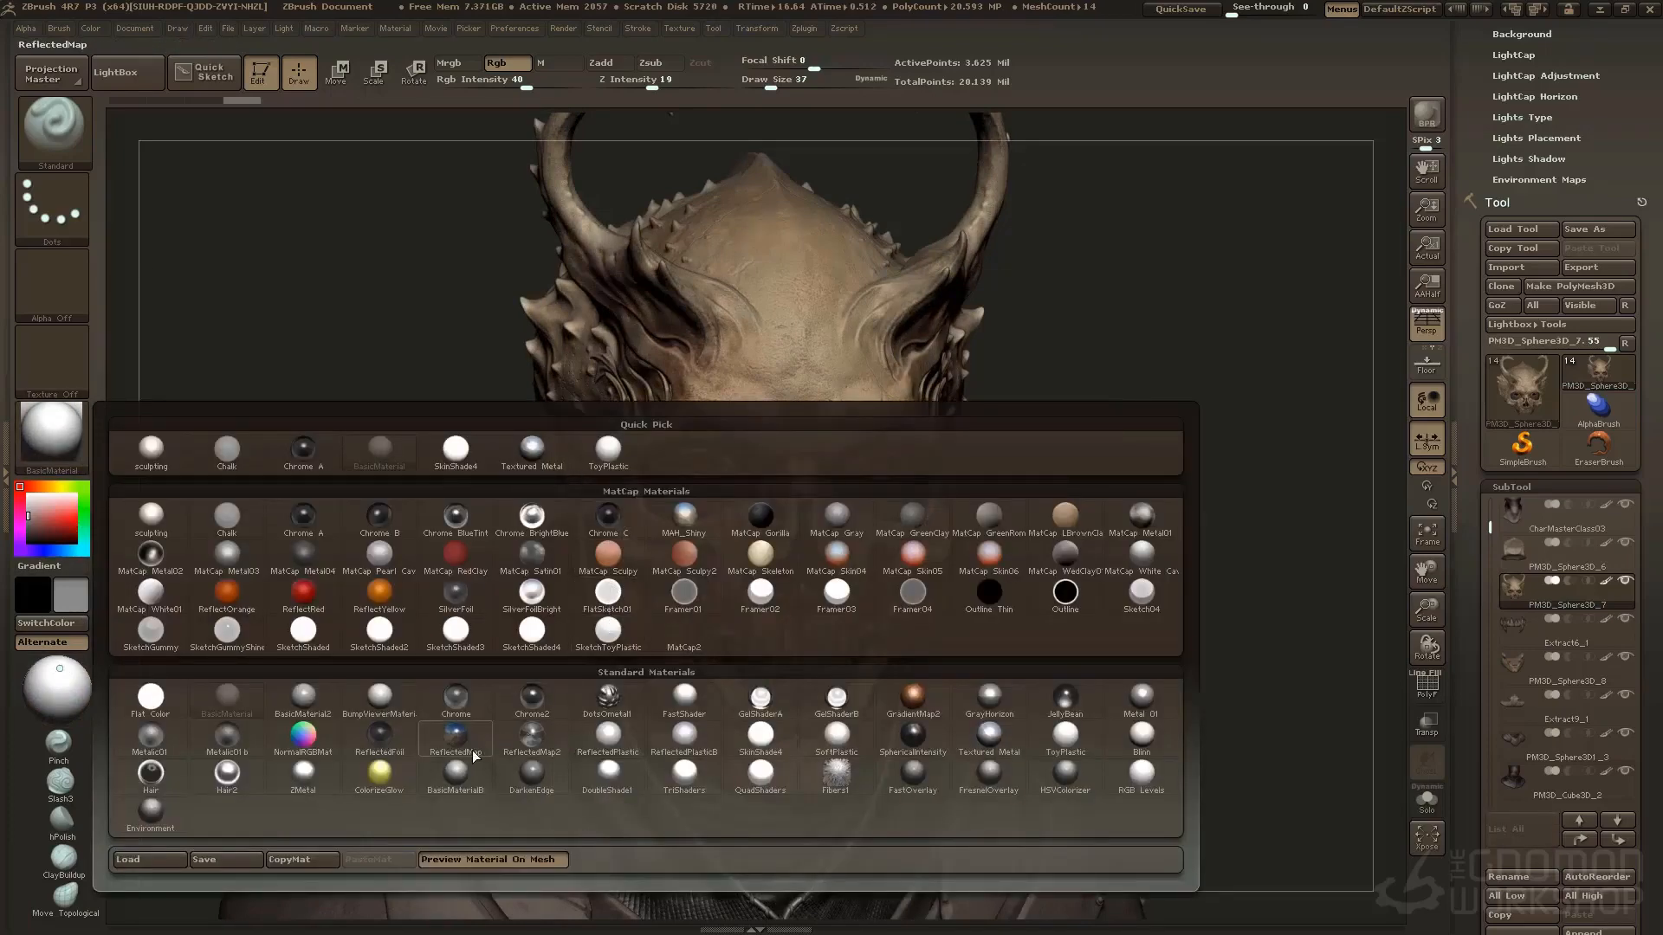
mouse_move(470, 746)
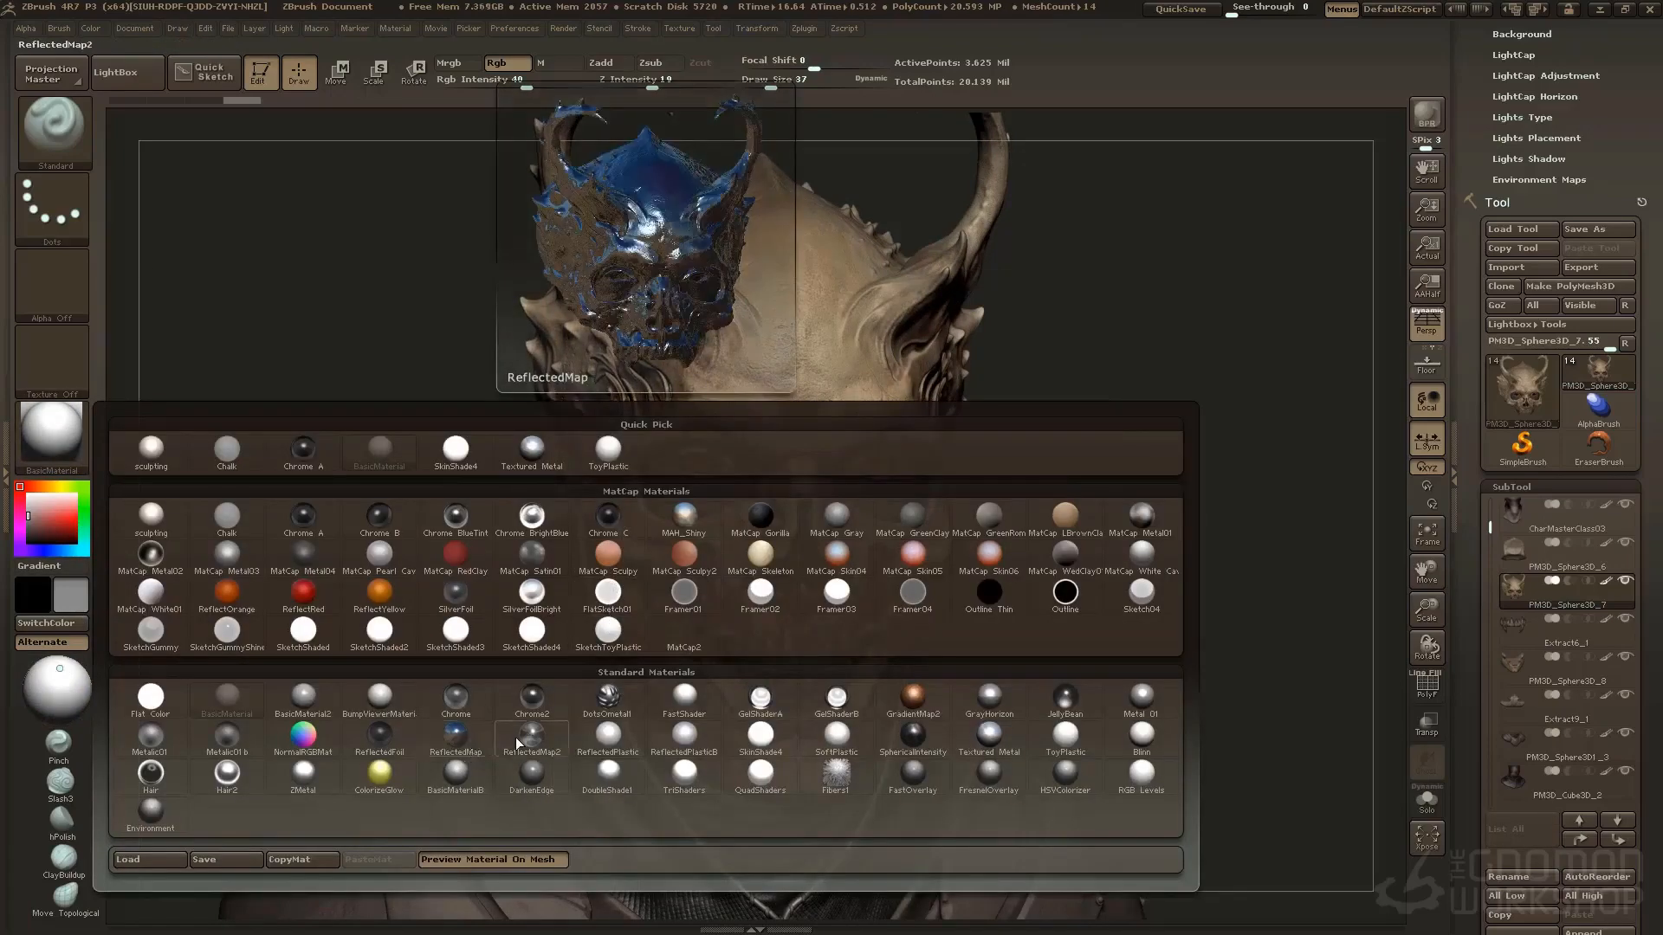
left_click(465, 736)
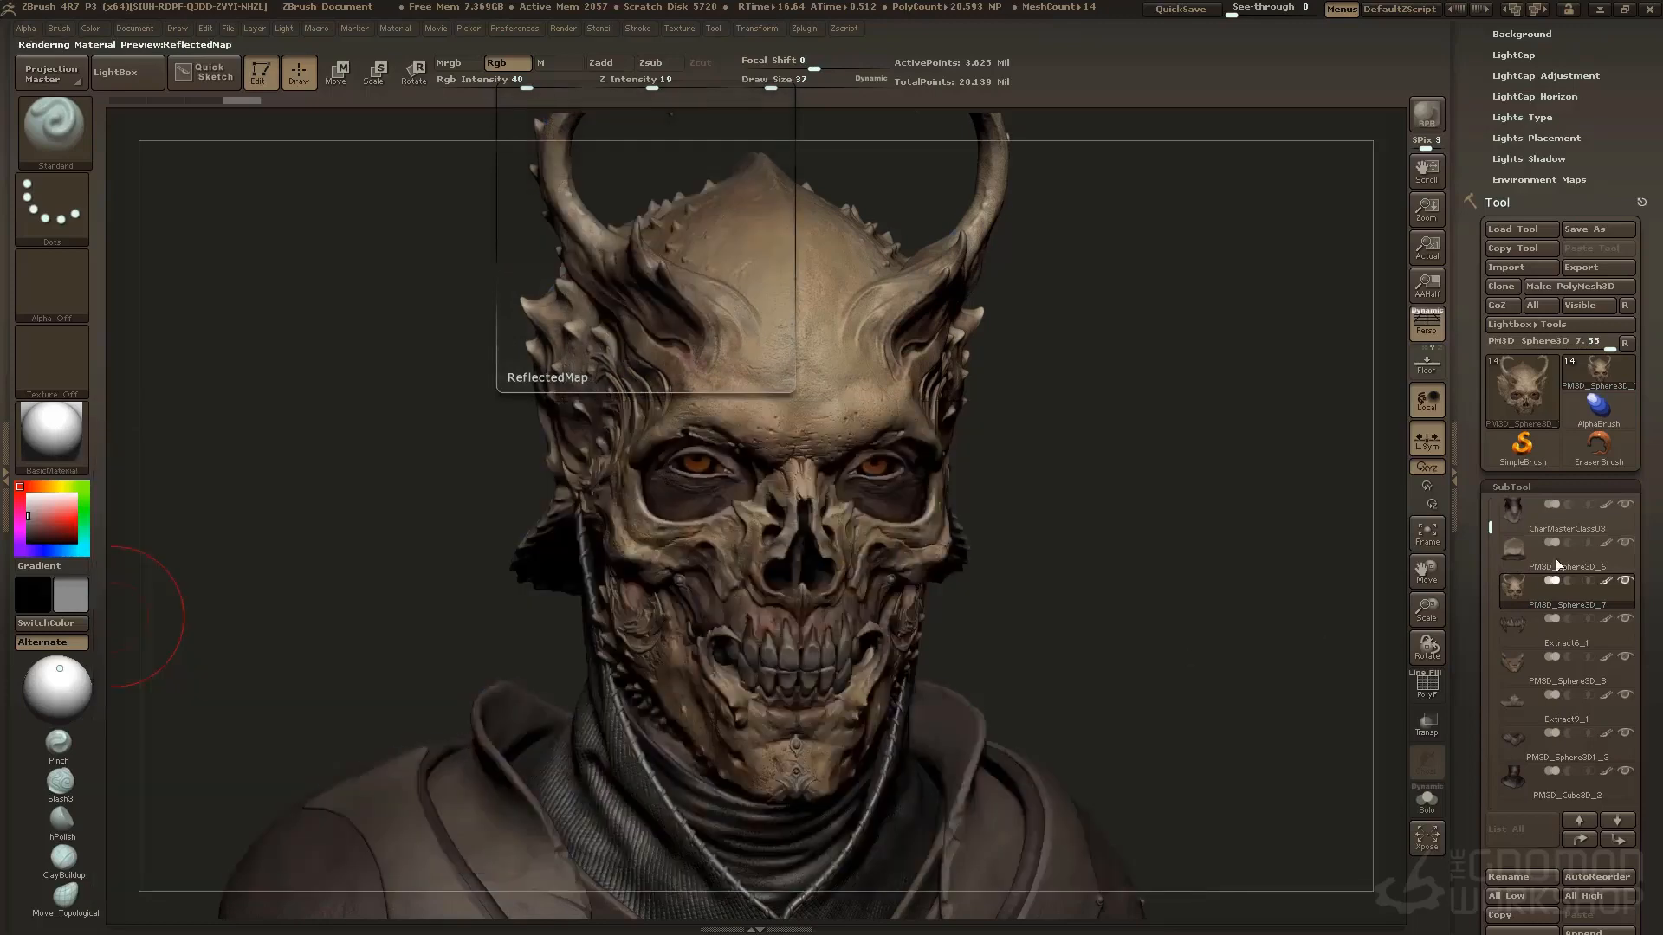
key("shift")
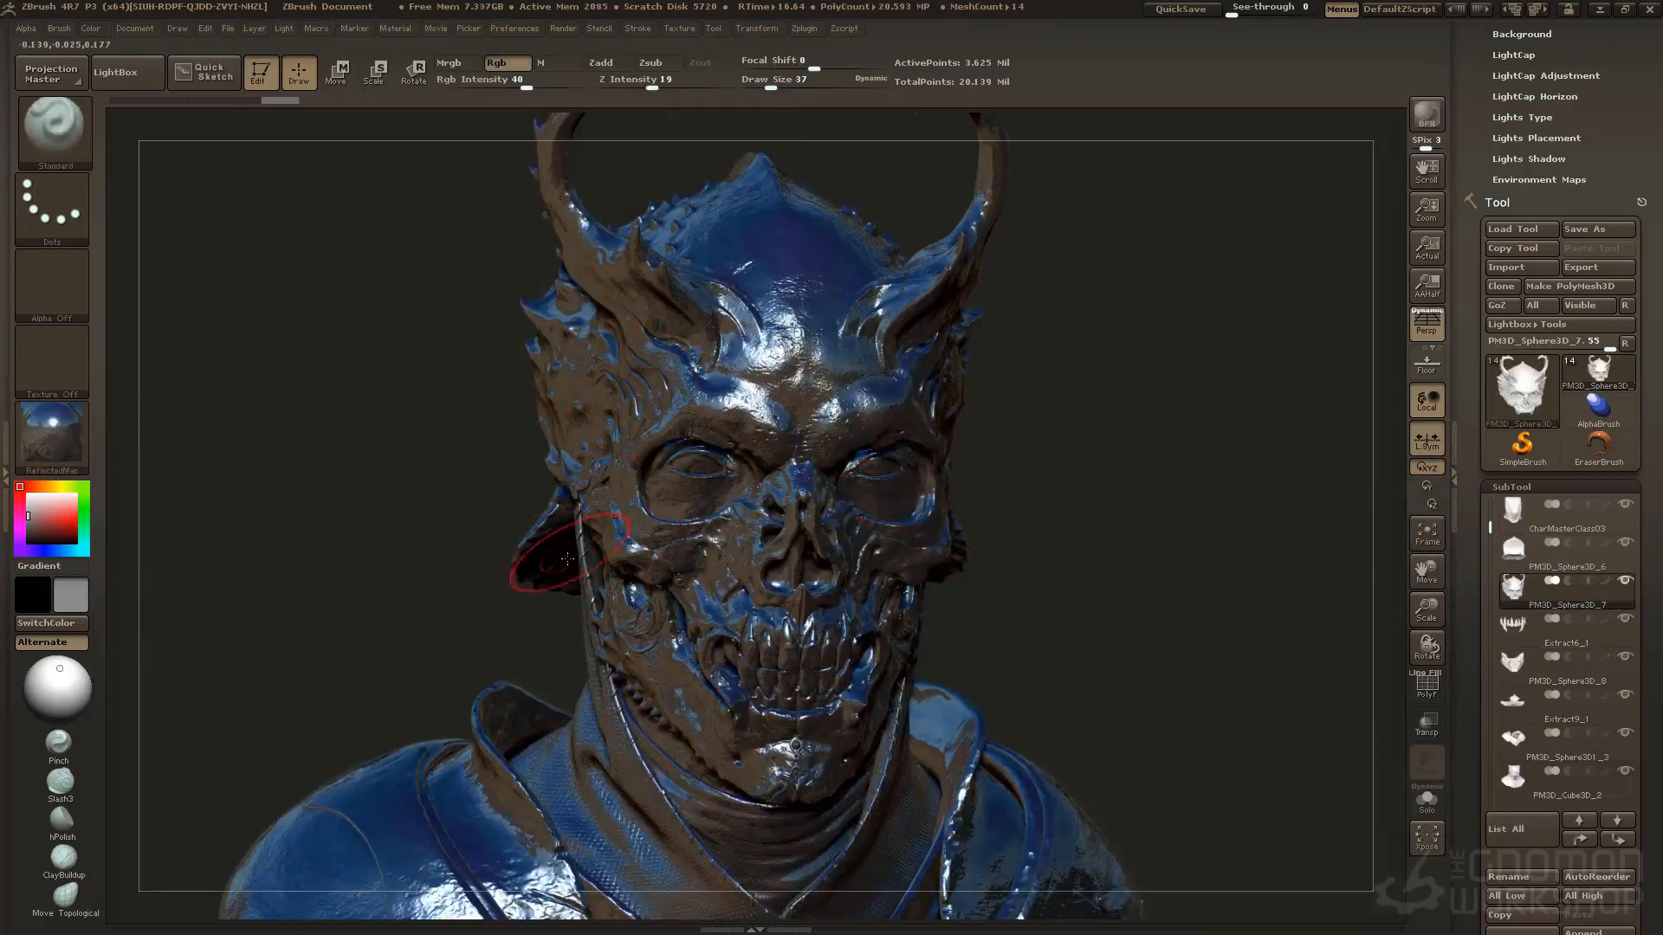
Look over the modifiers of the ReflectedMap material
mouse_move(50, 439)
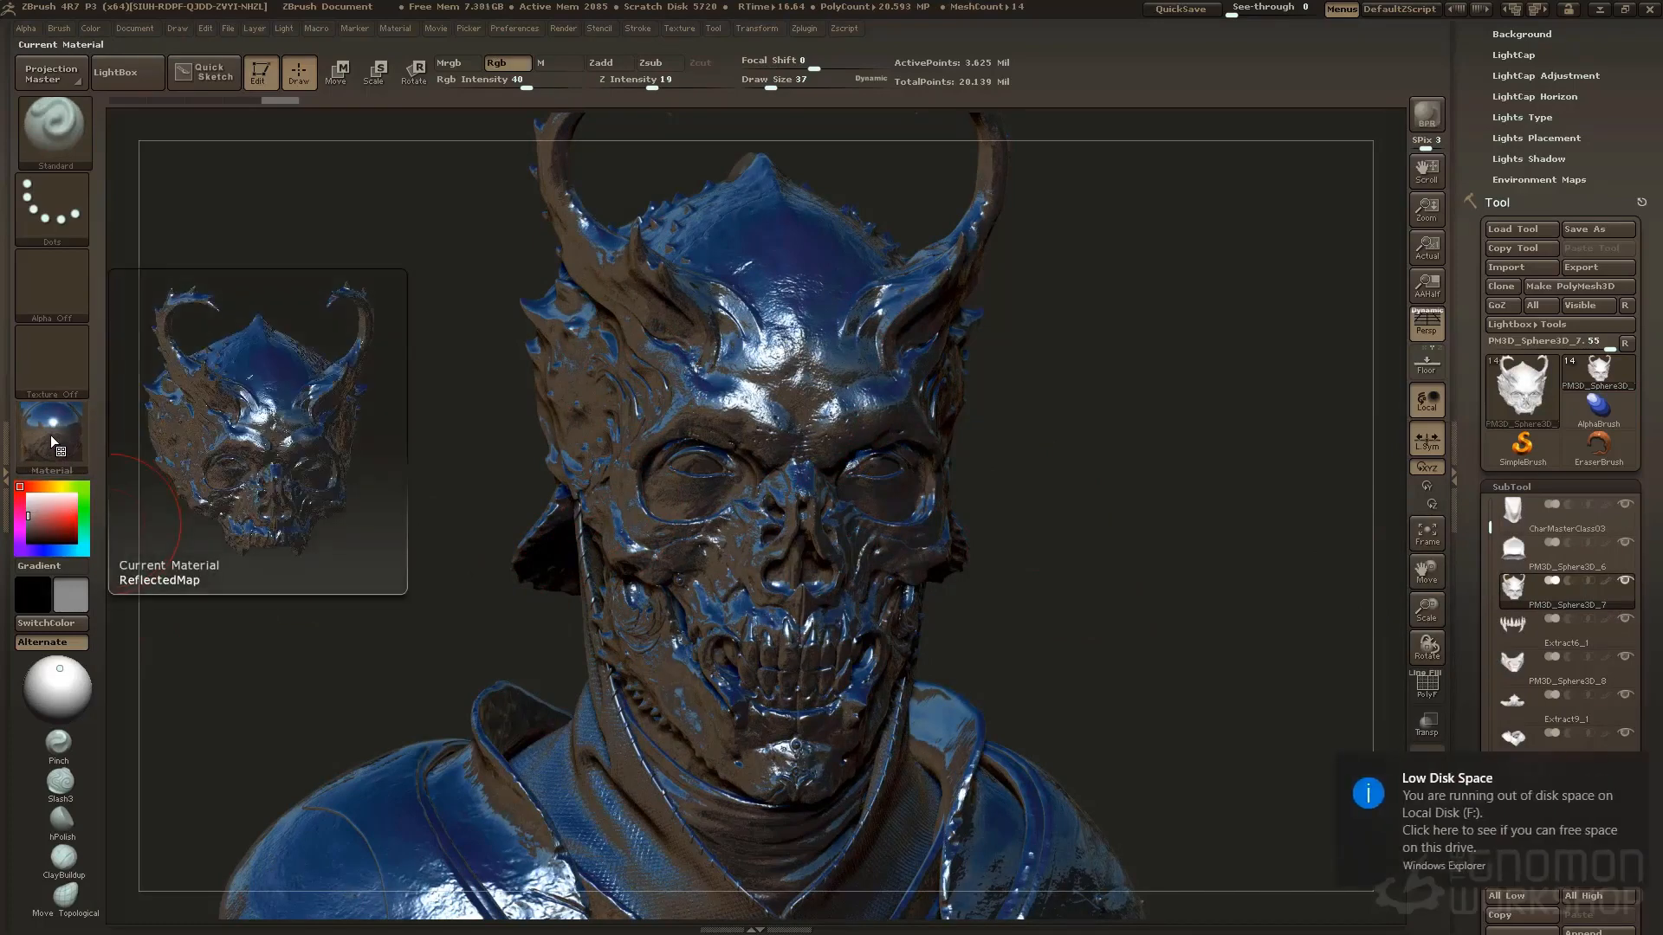
left_click(6, 433)
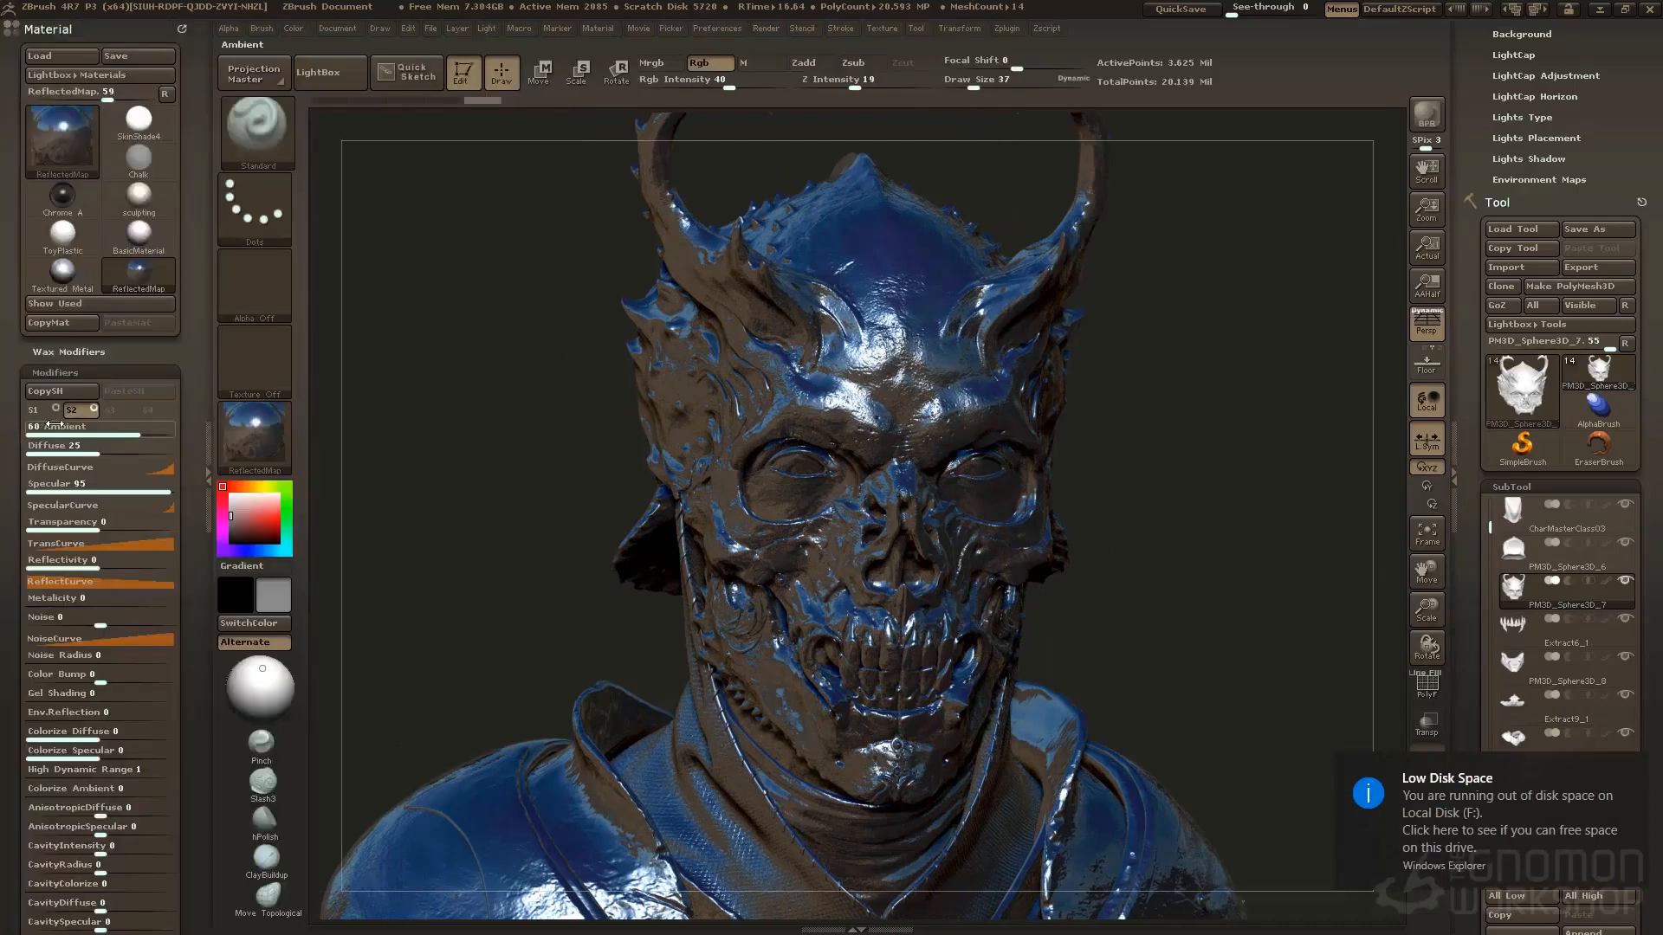
left_click(208, 442)
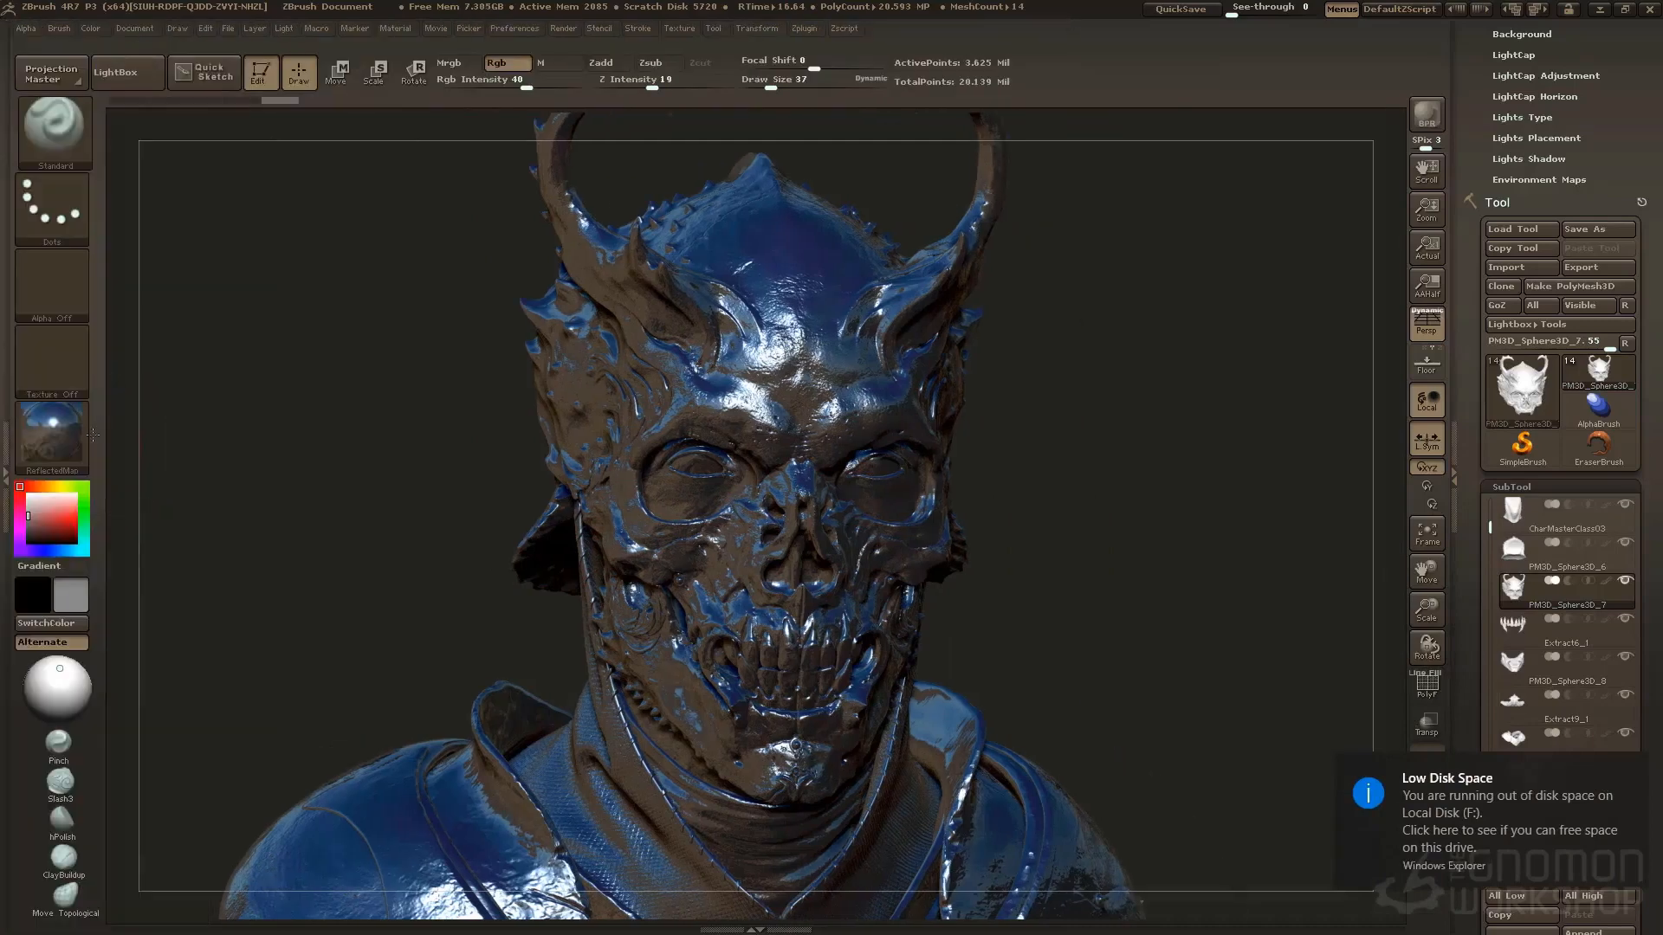
Switch the bust to the Textured Metal material and view it turned slightly to one side
left_click(70, 433)
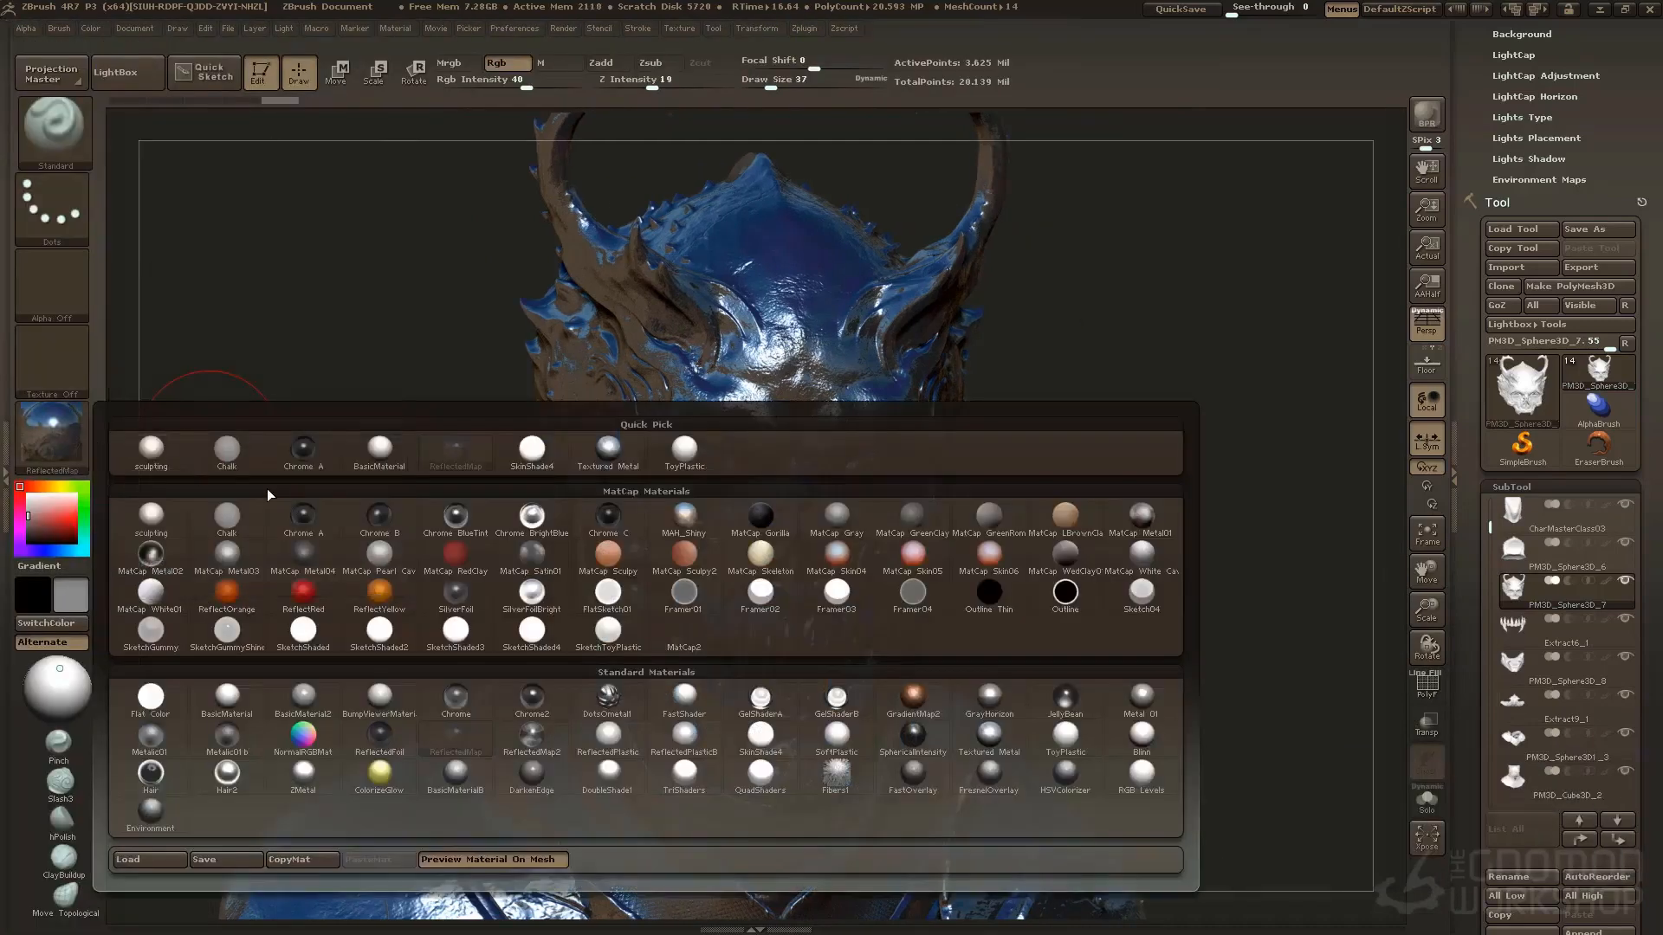
left_click(606, 451)
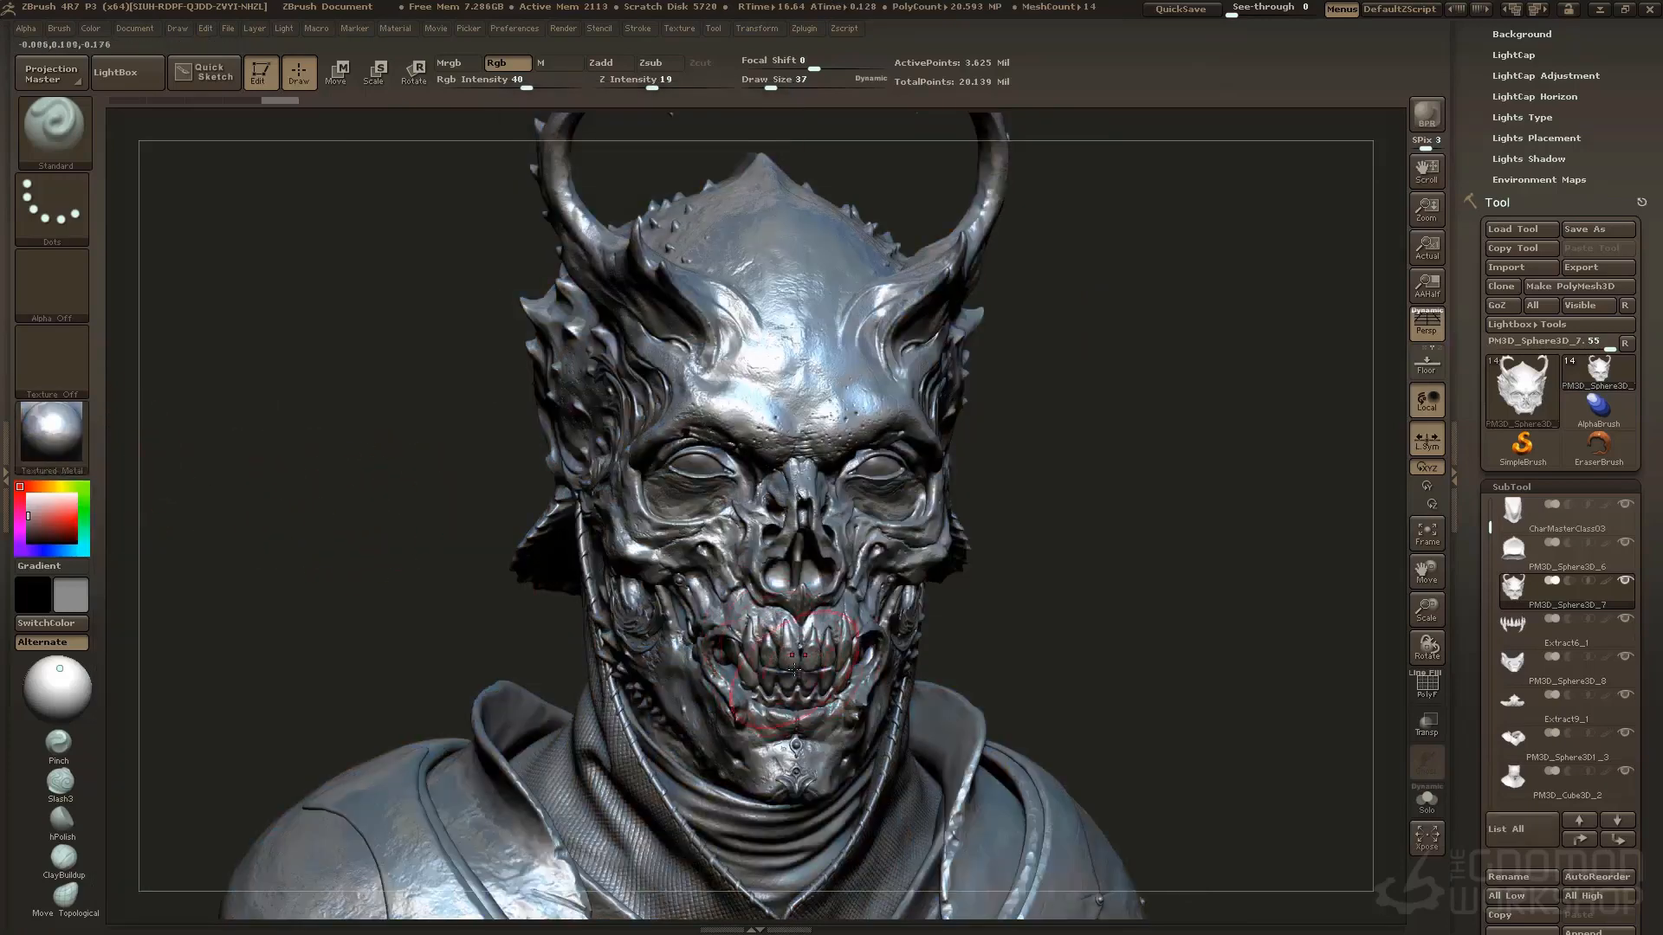
left_click(54, 433)
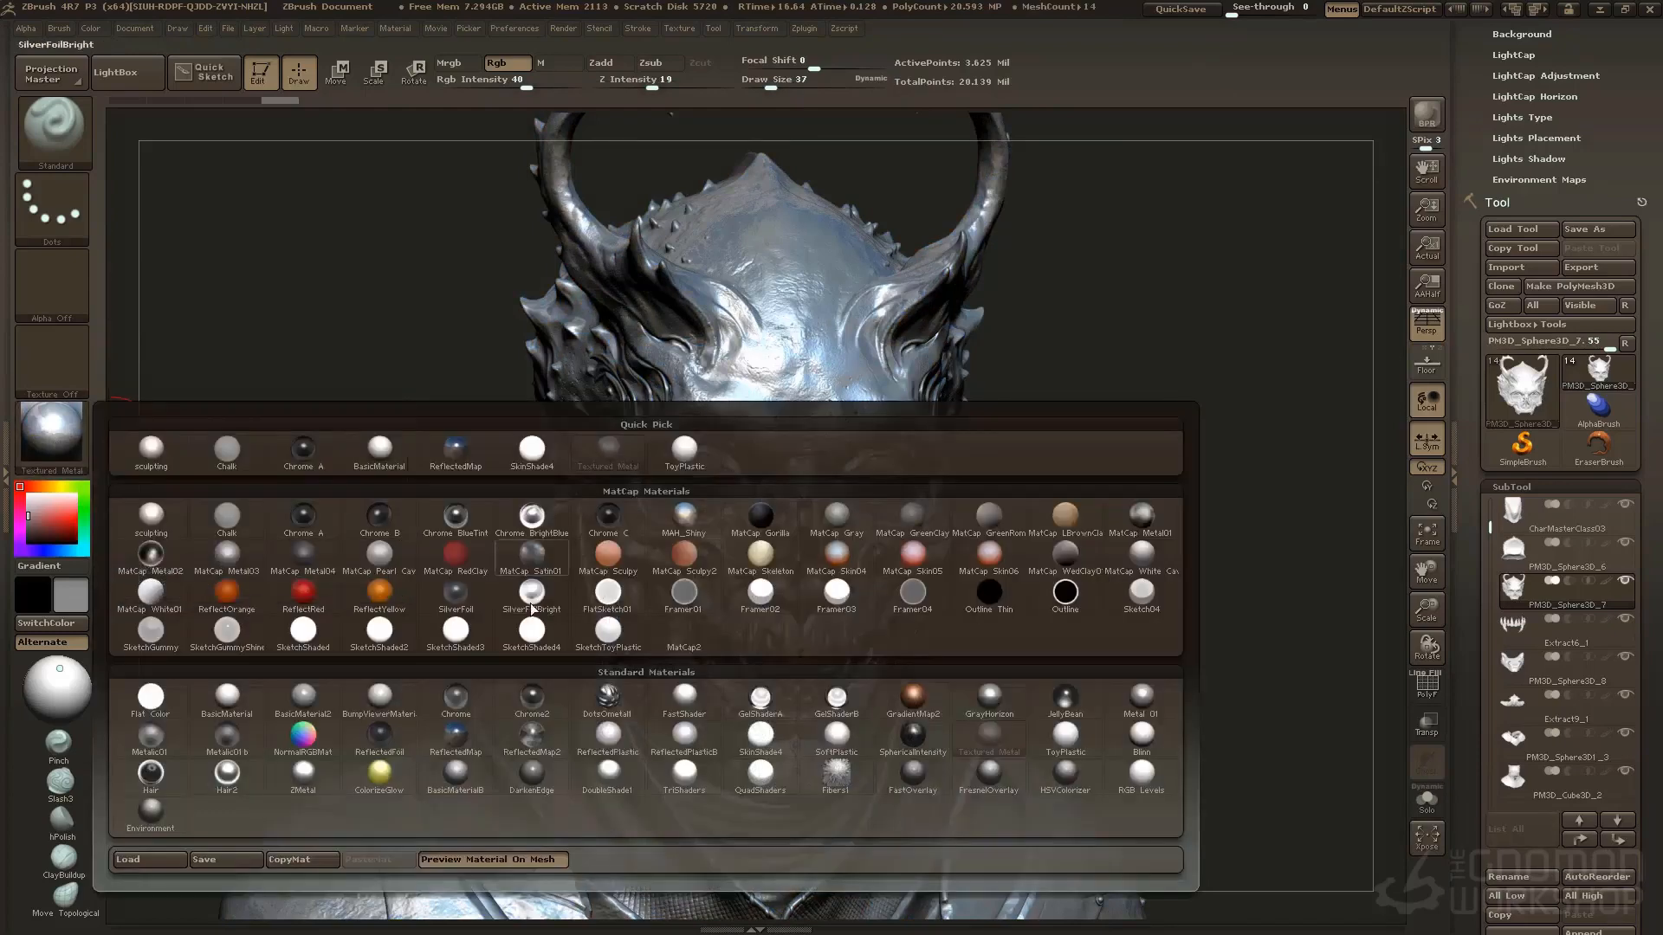
mouse_move(543, 690)
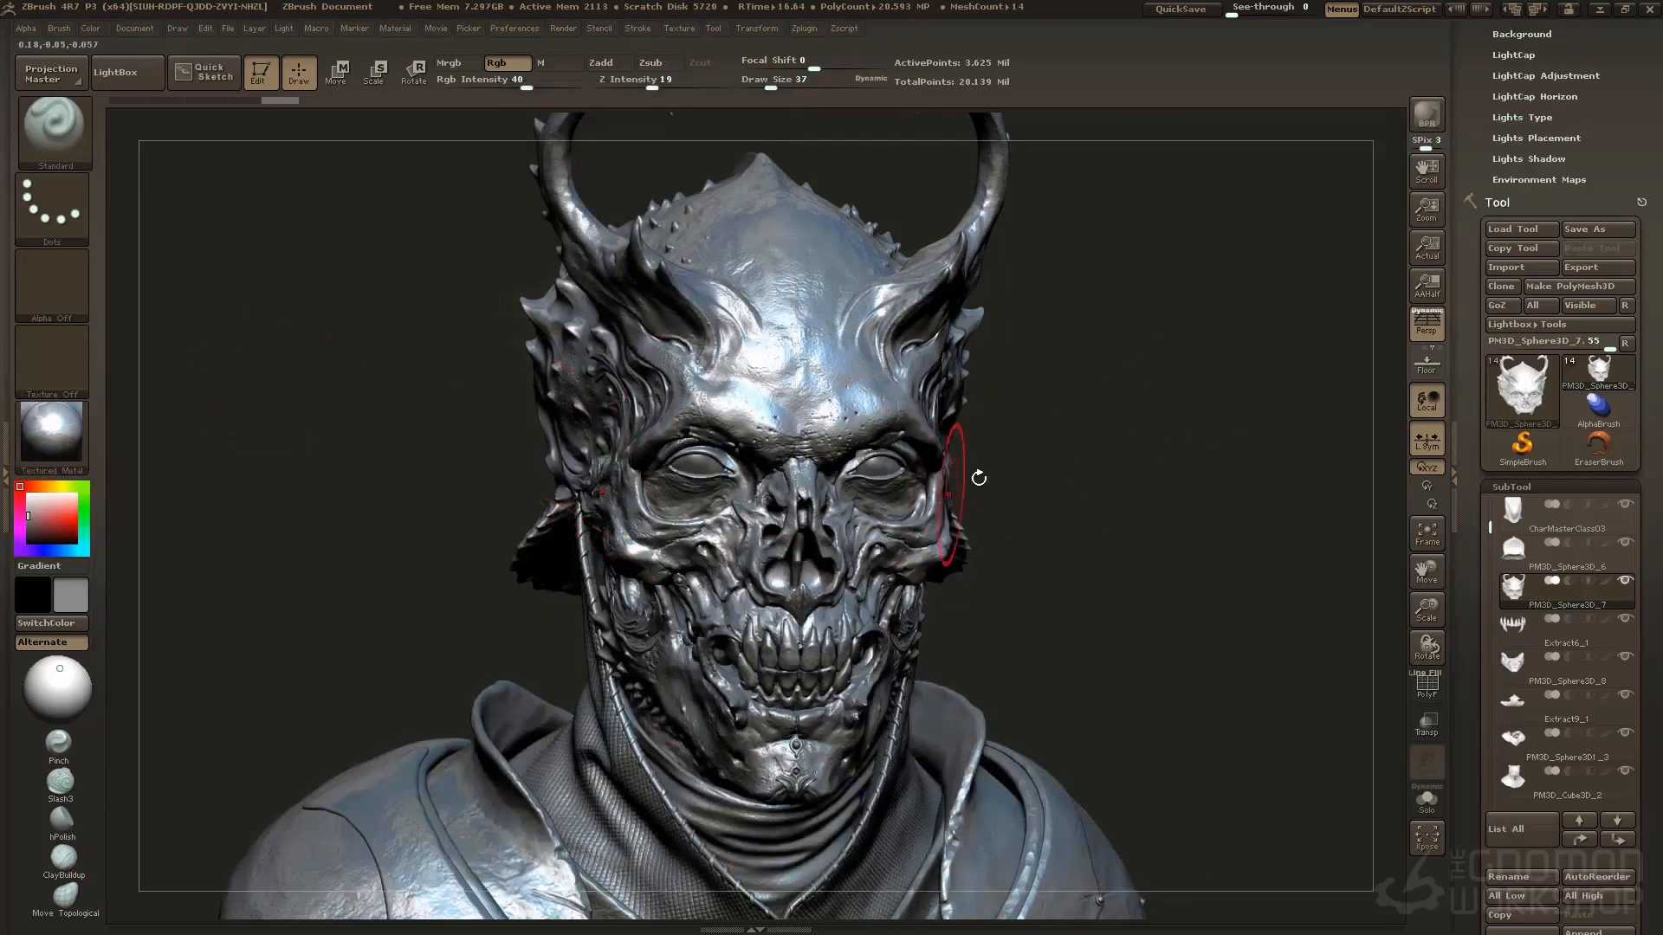
left_click_drag(1115, 477, 1164, 478)
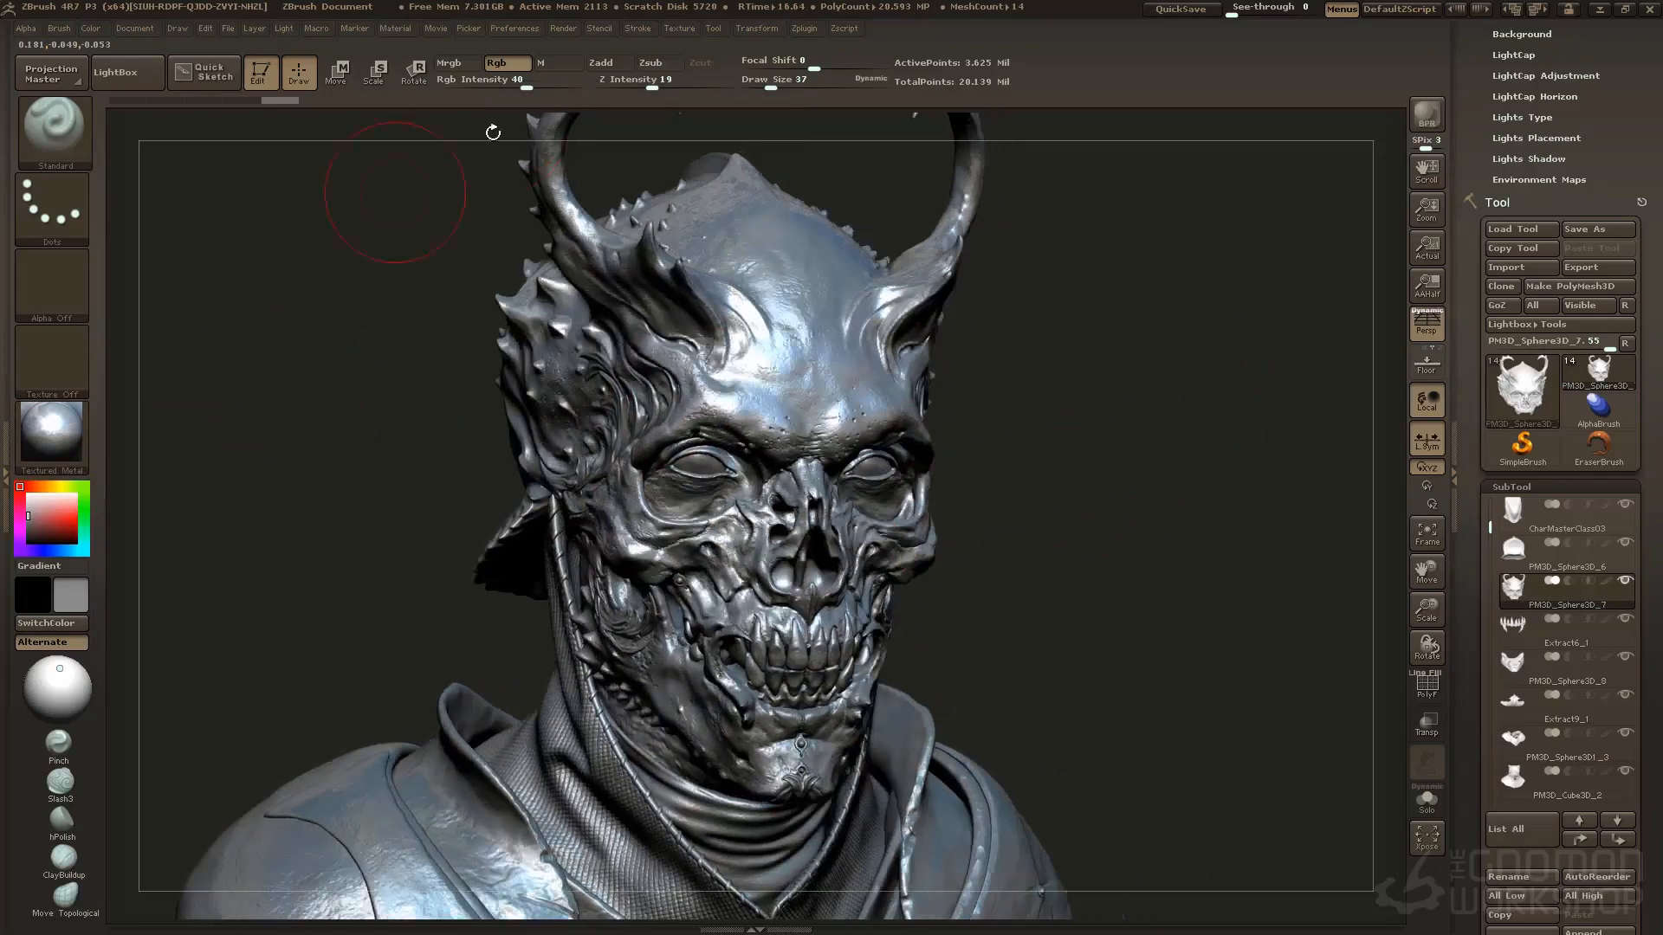
Export the depth map of the most recent BPR render as the Photoshop file BPR_Depth
left_click(565, 29)
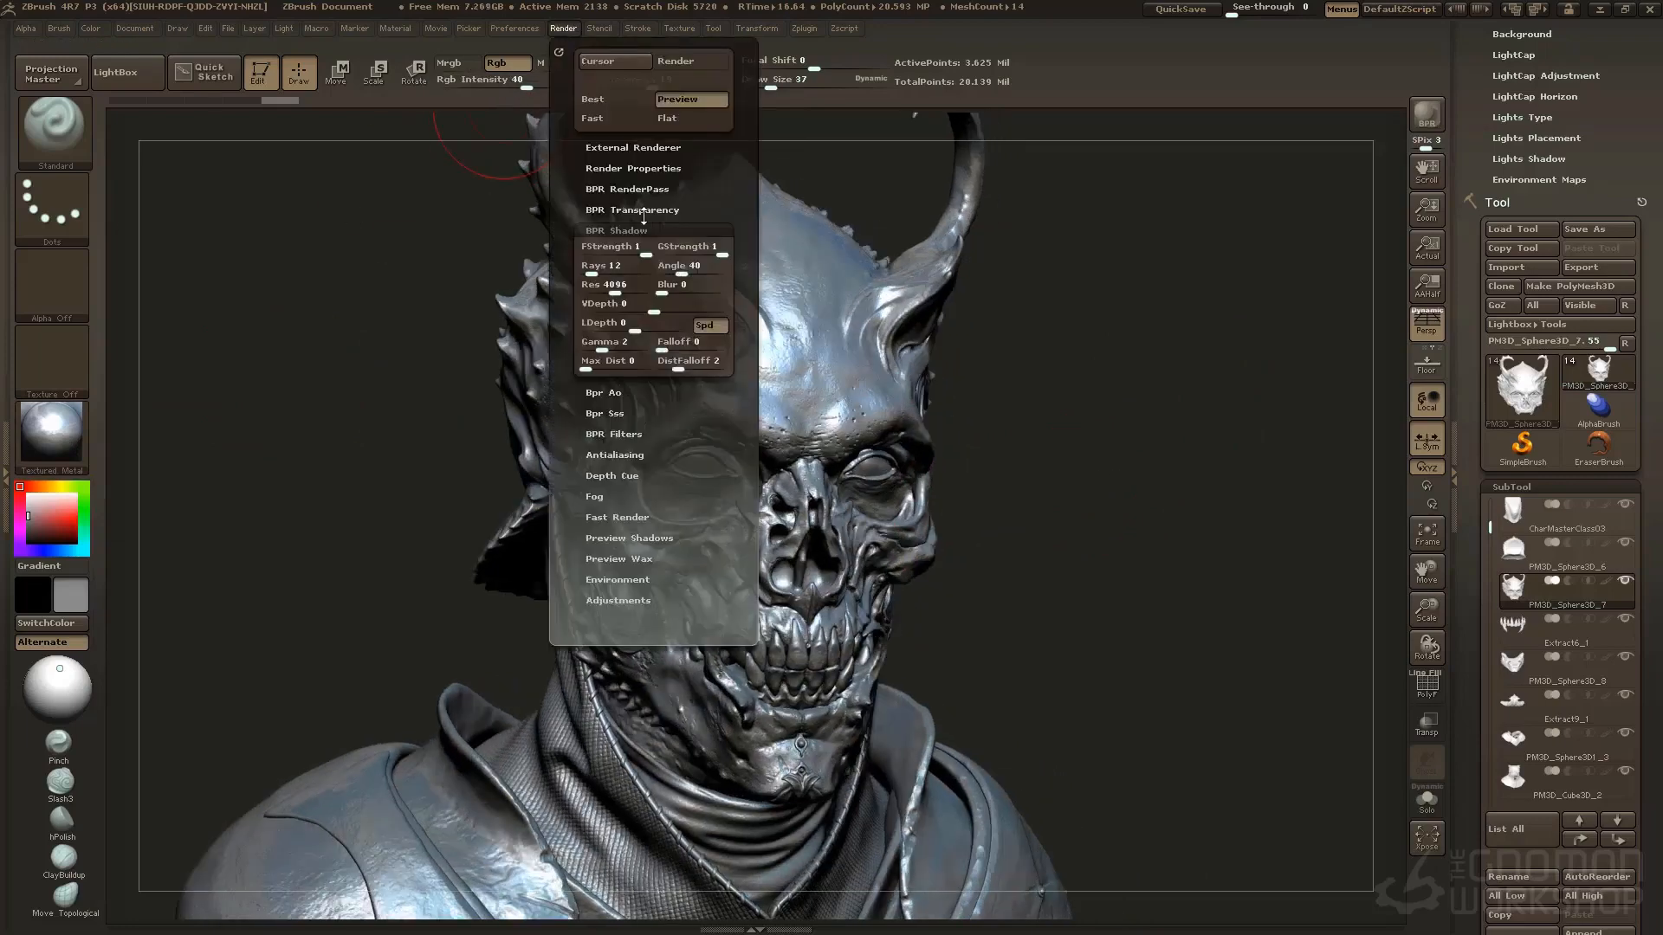
left_click(627, 188)
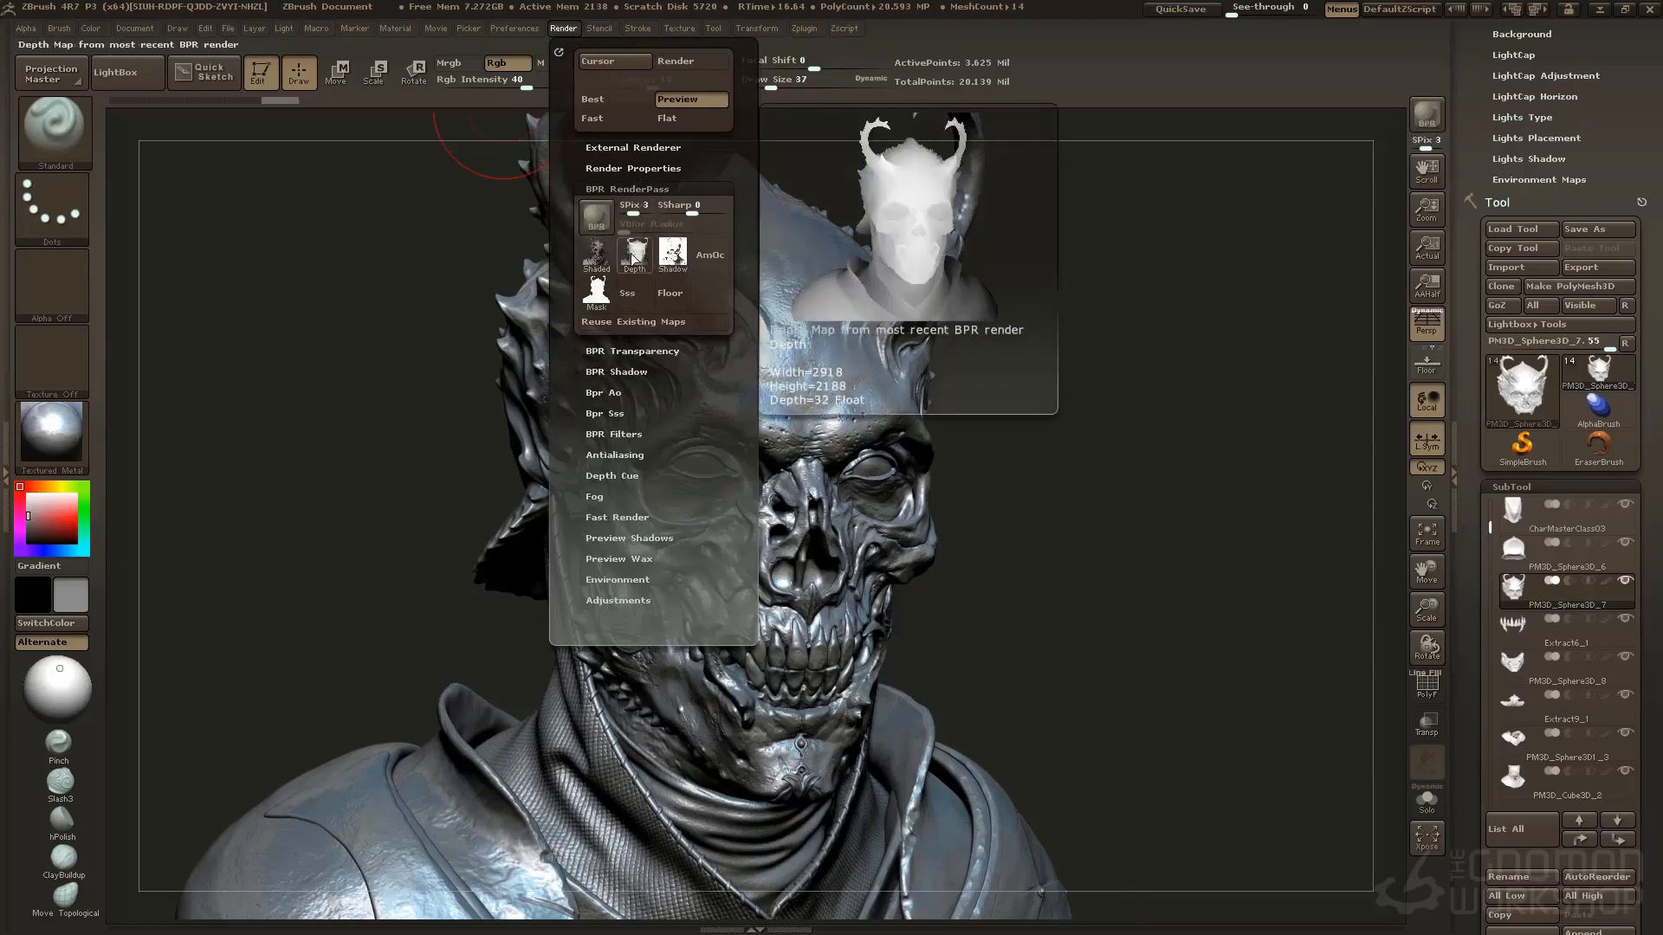
mouse_move(694, 258)
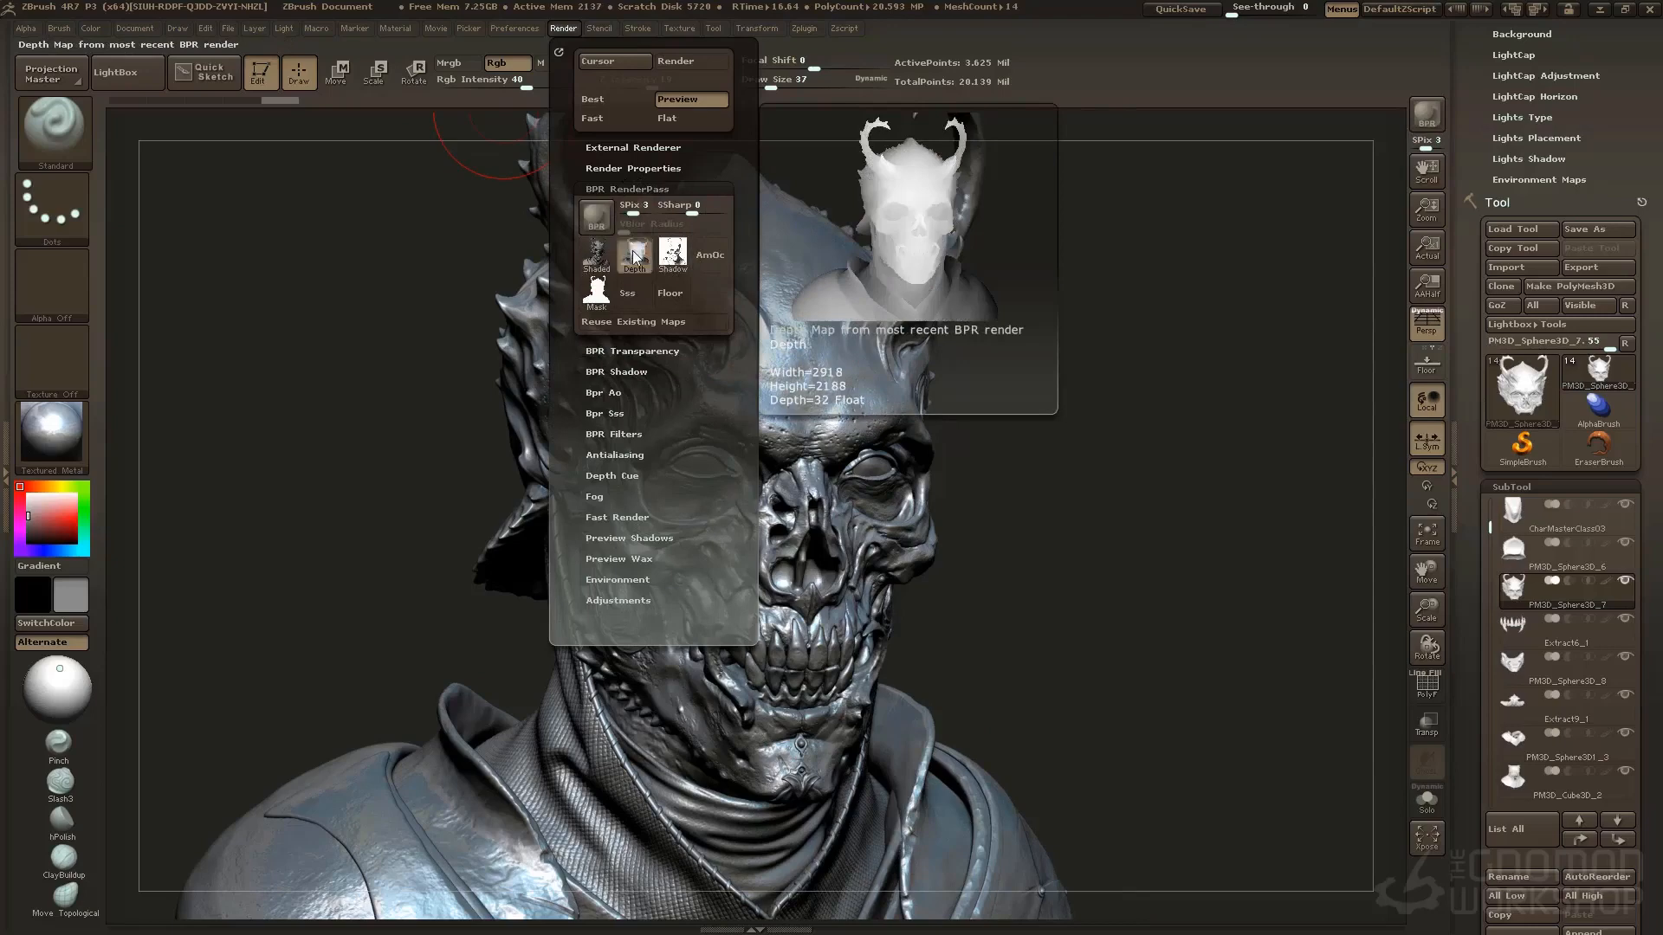
left_click(633, 252)
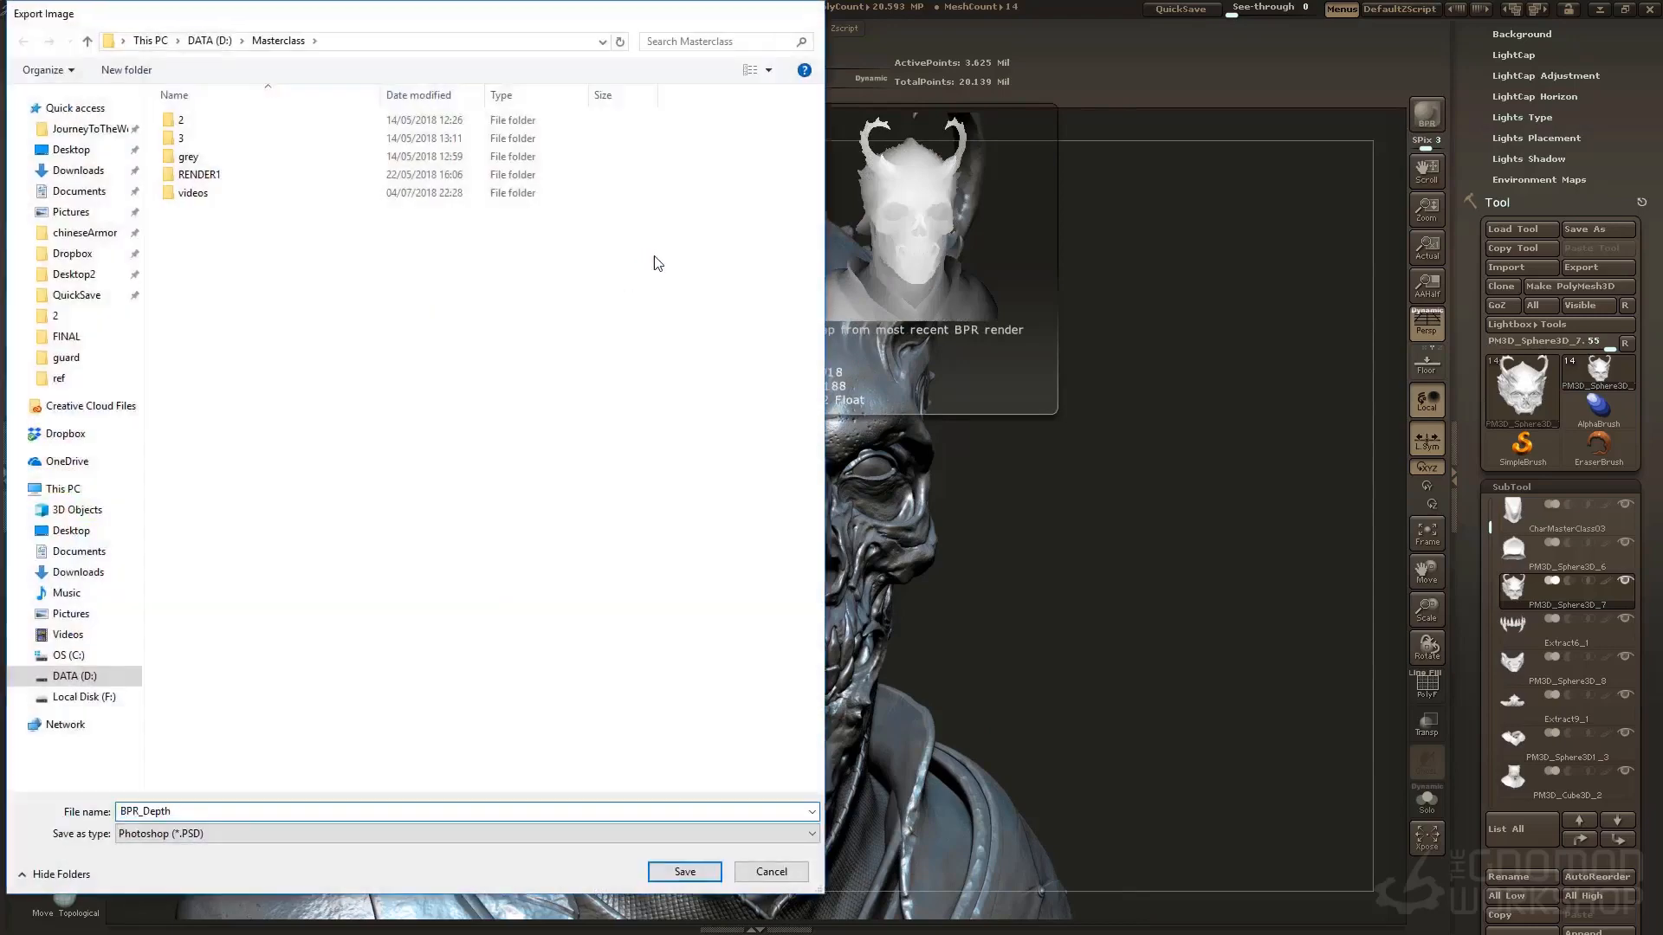
key("Return")
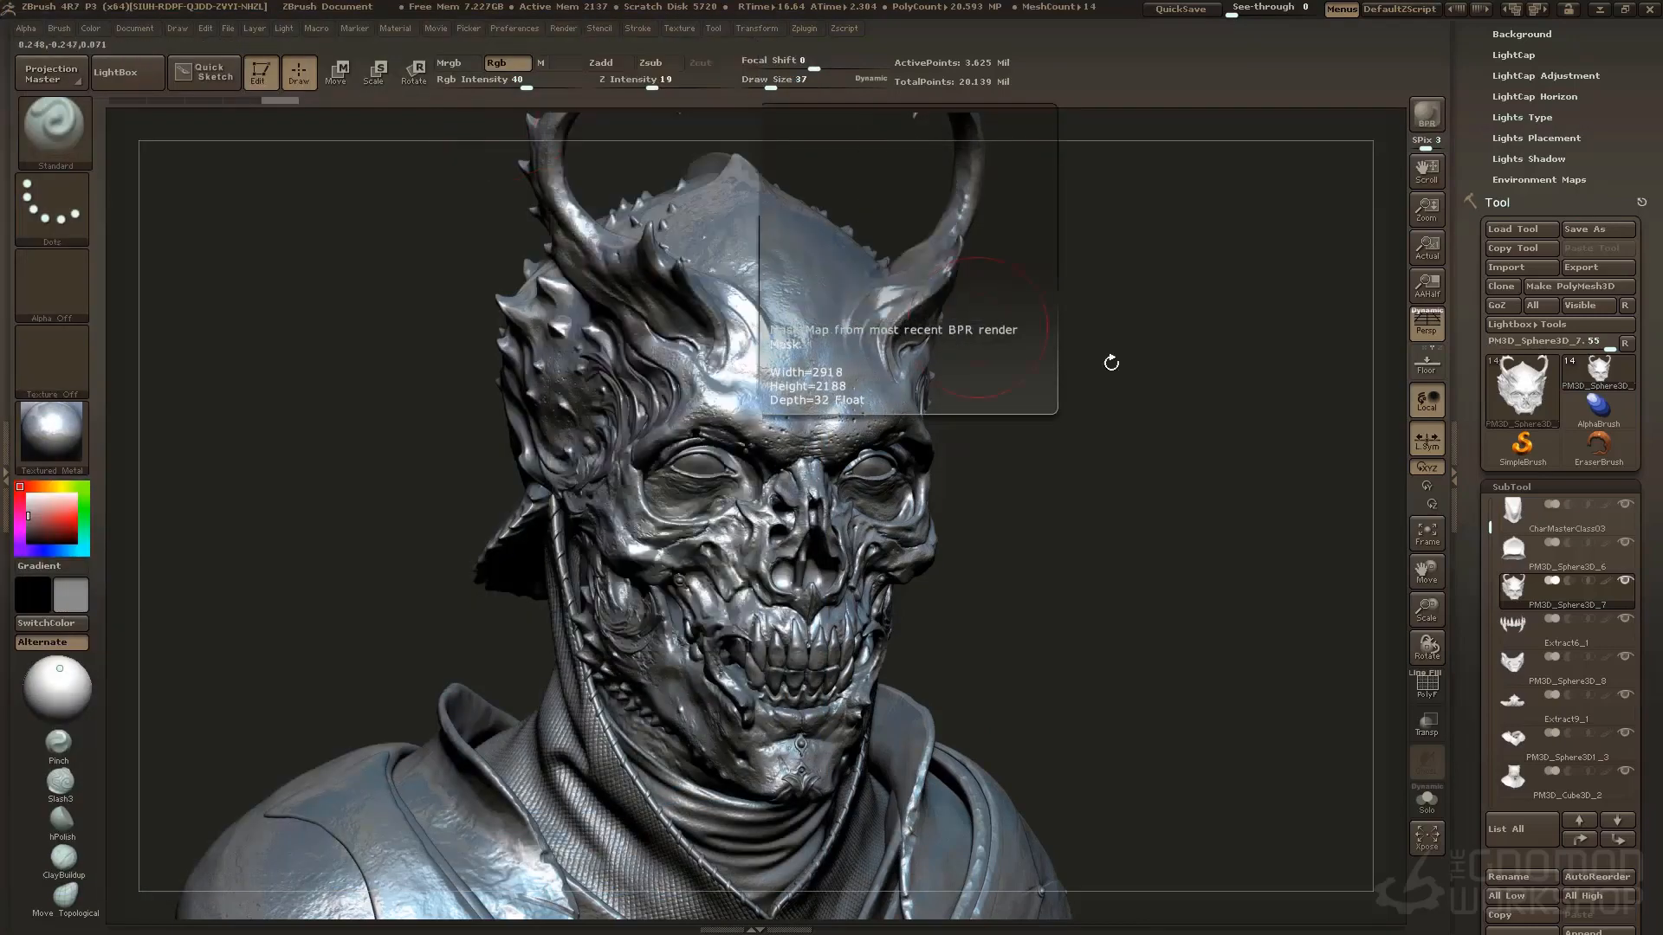
mouse_move(1128, 451)
left_mouse_down()
mouse_move(1115, 461)
mouse_move(1158, 461)
left_mouse_up()
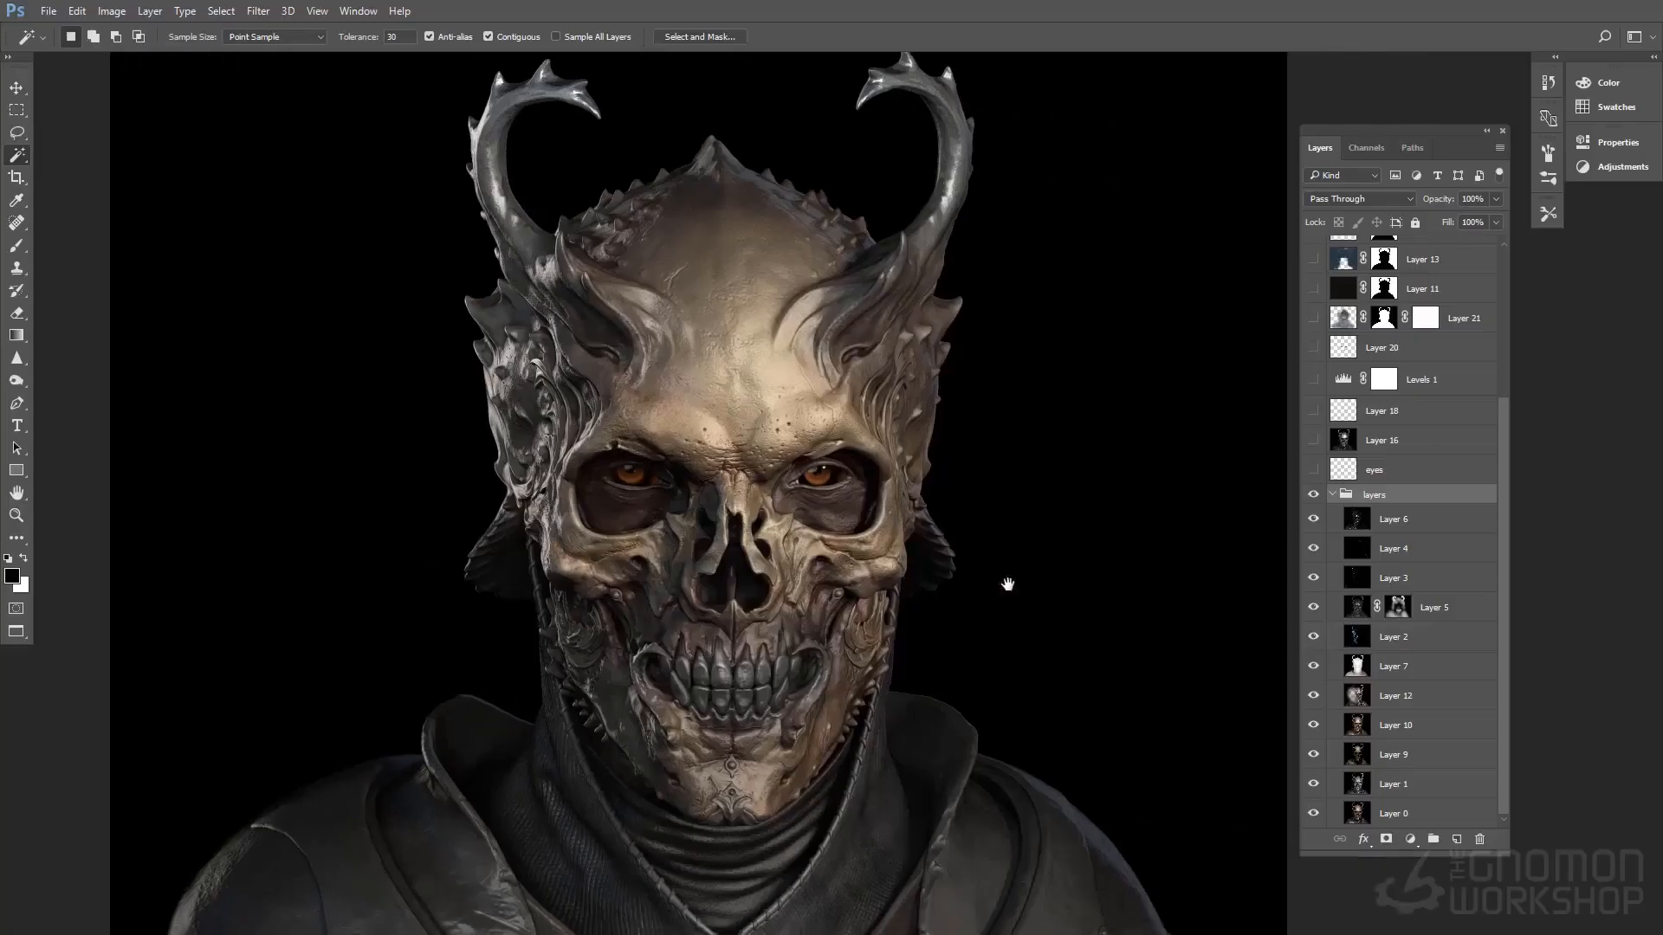
Look at the layered composite in Photoshop, then switch to IrfanView and compare the light passes from 2.PSD to 5.PSD
left_click_drag(1007, 585, 1065, 565)
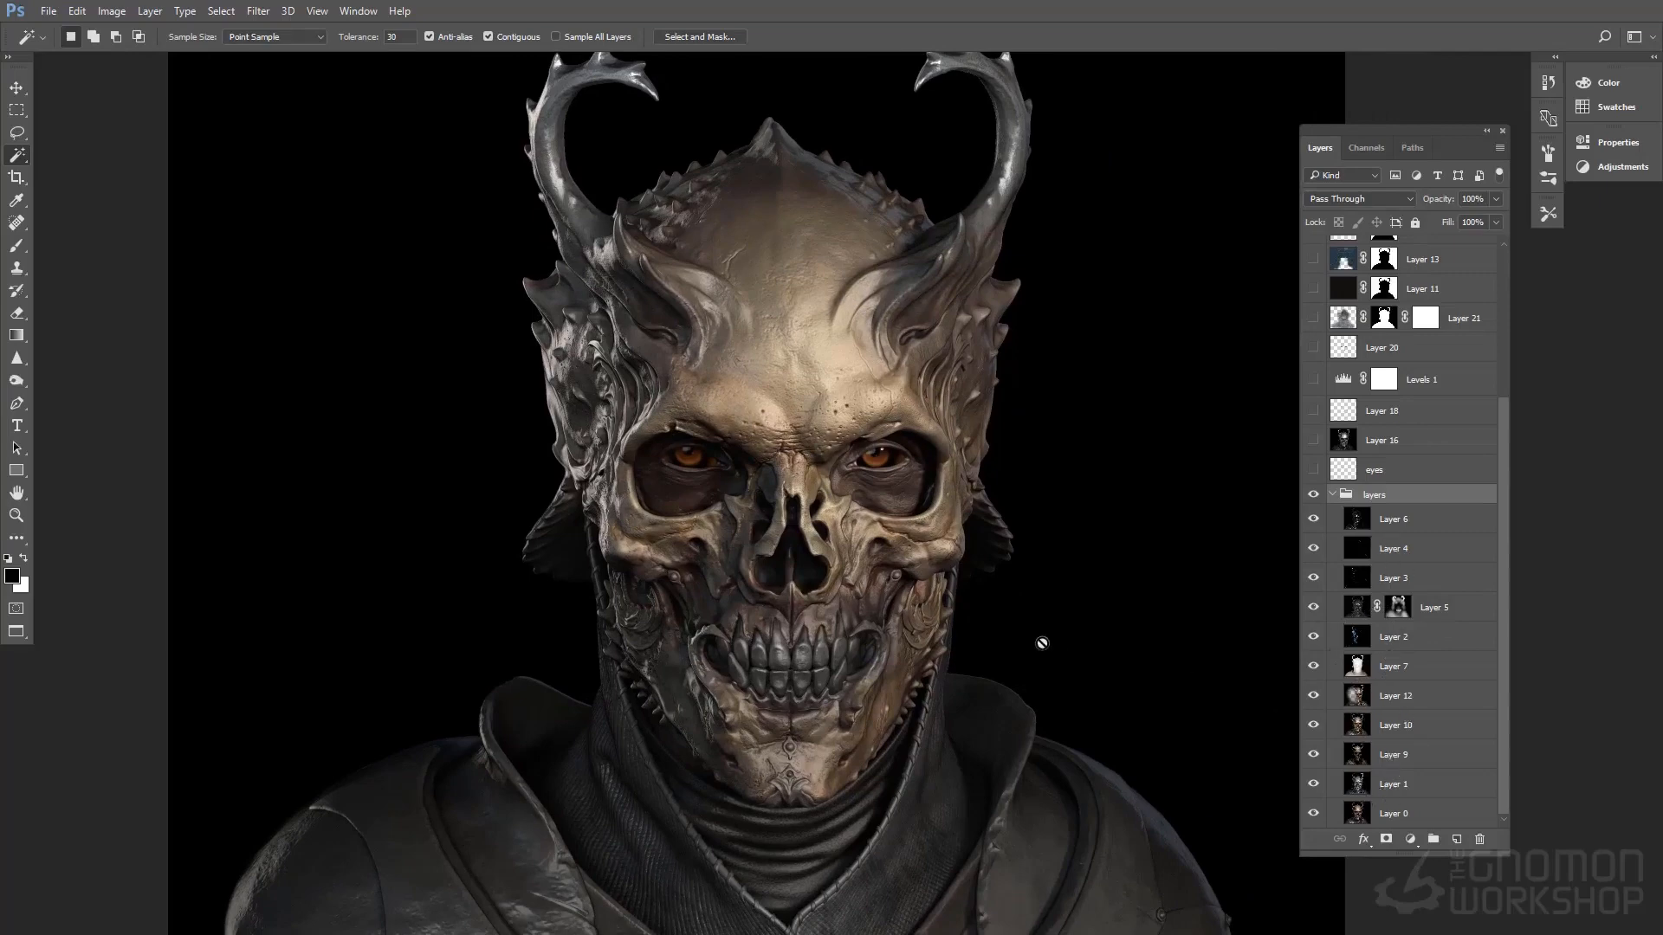
key("alt+Tab")
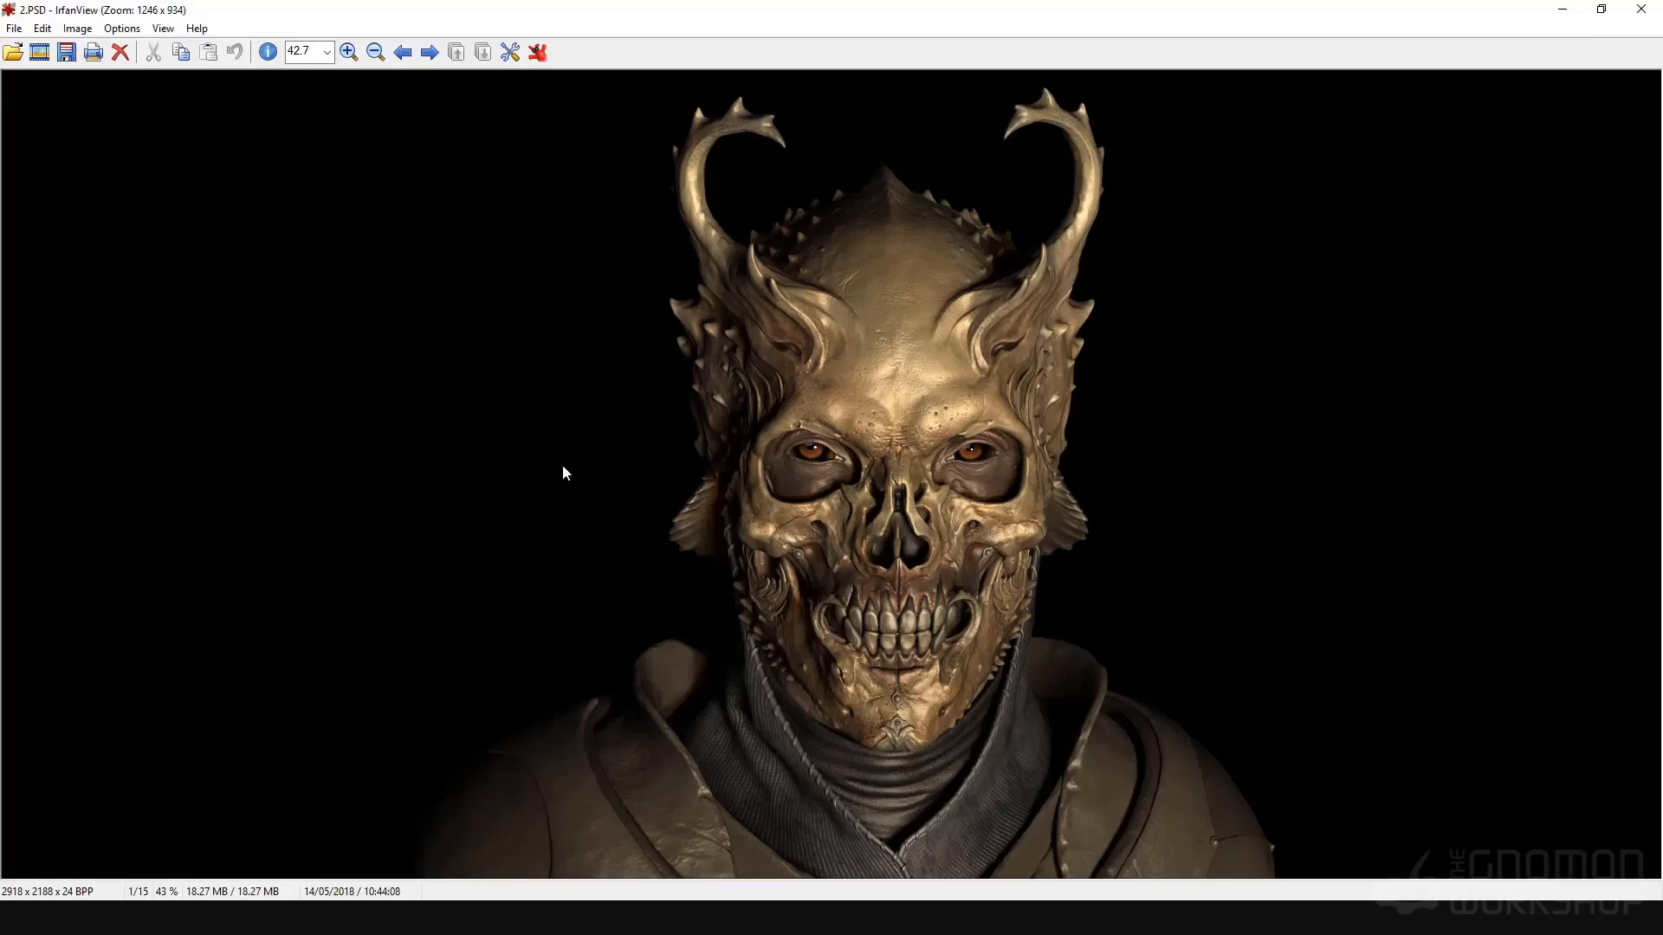
key("Right")
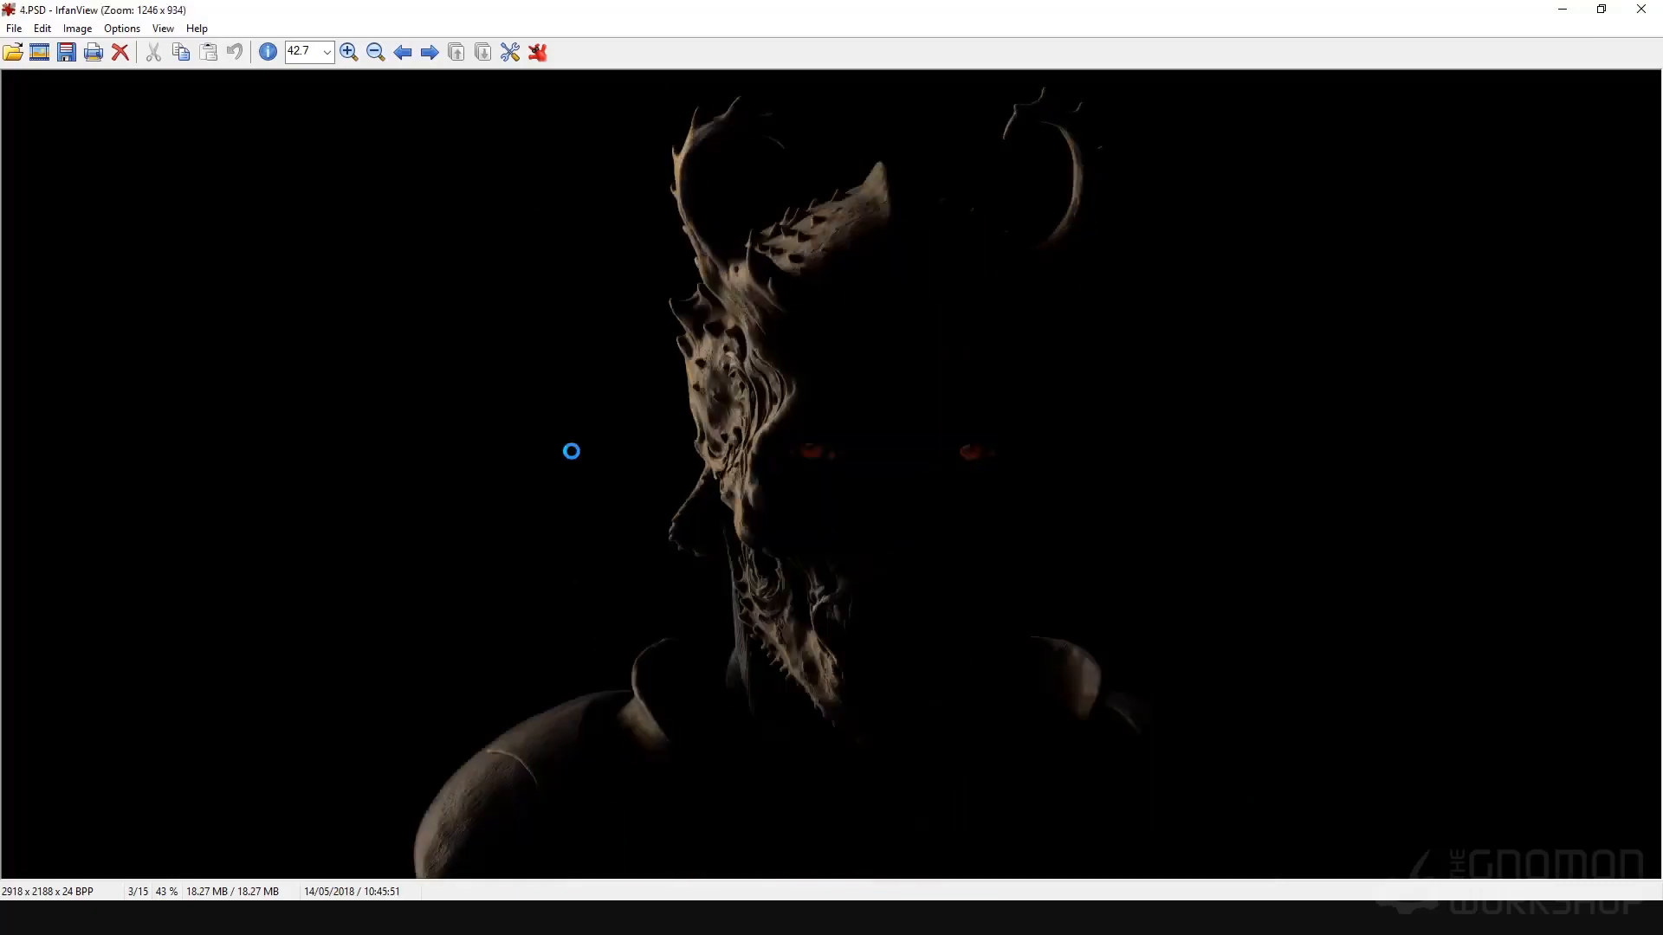
key("Left")
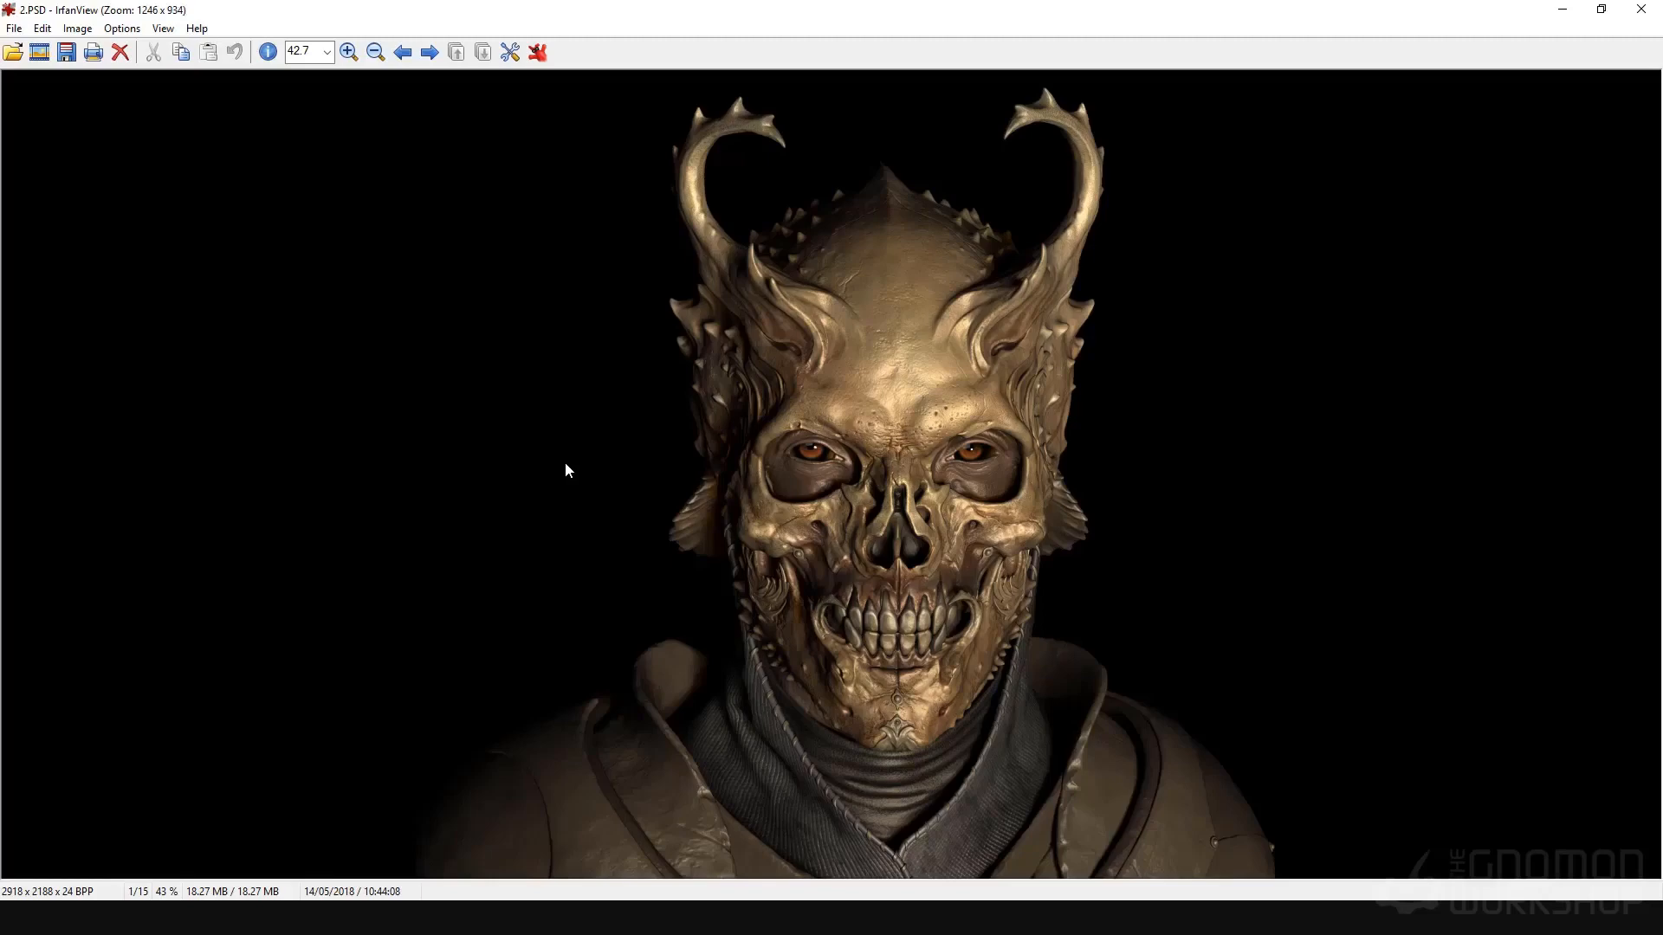
key("Right")
key("Right")
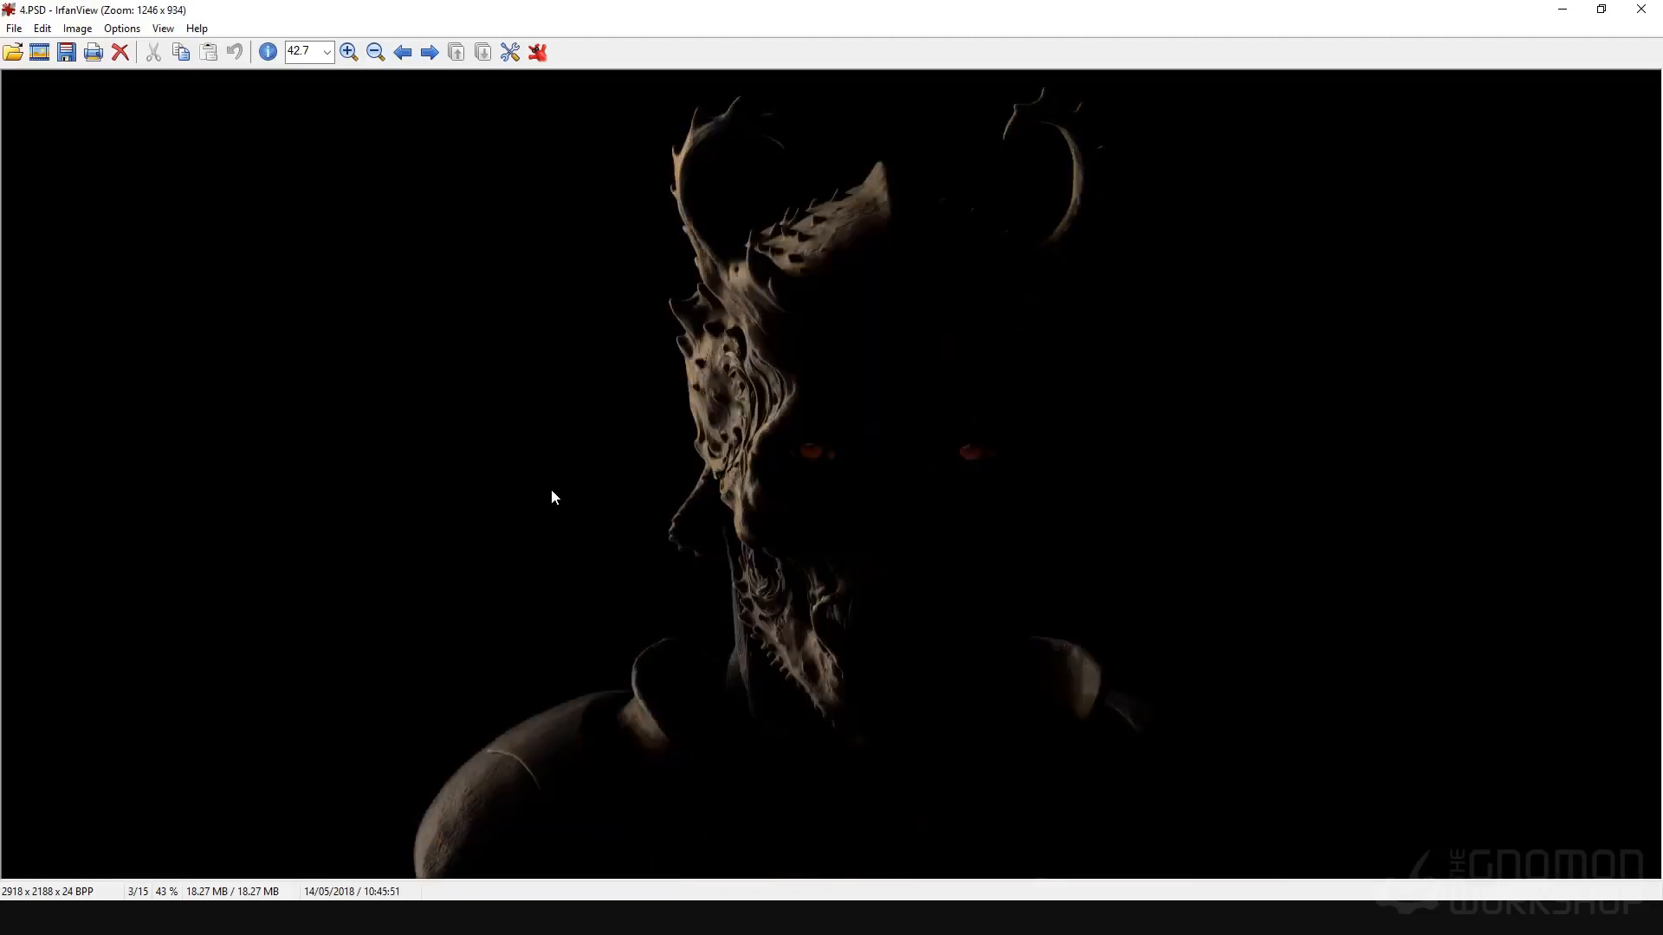
key("Right")
key("Right")
key("Left")
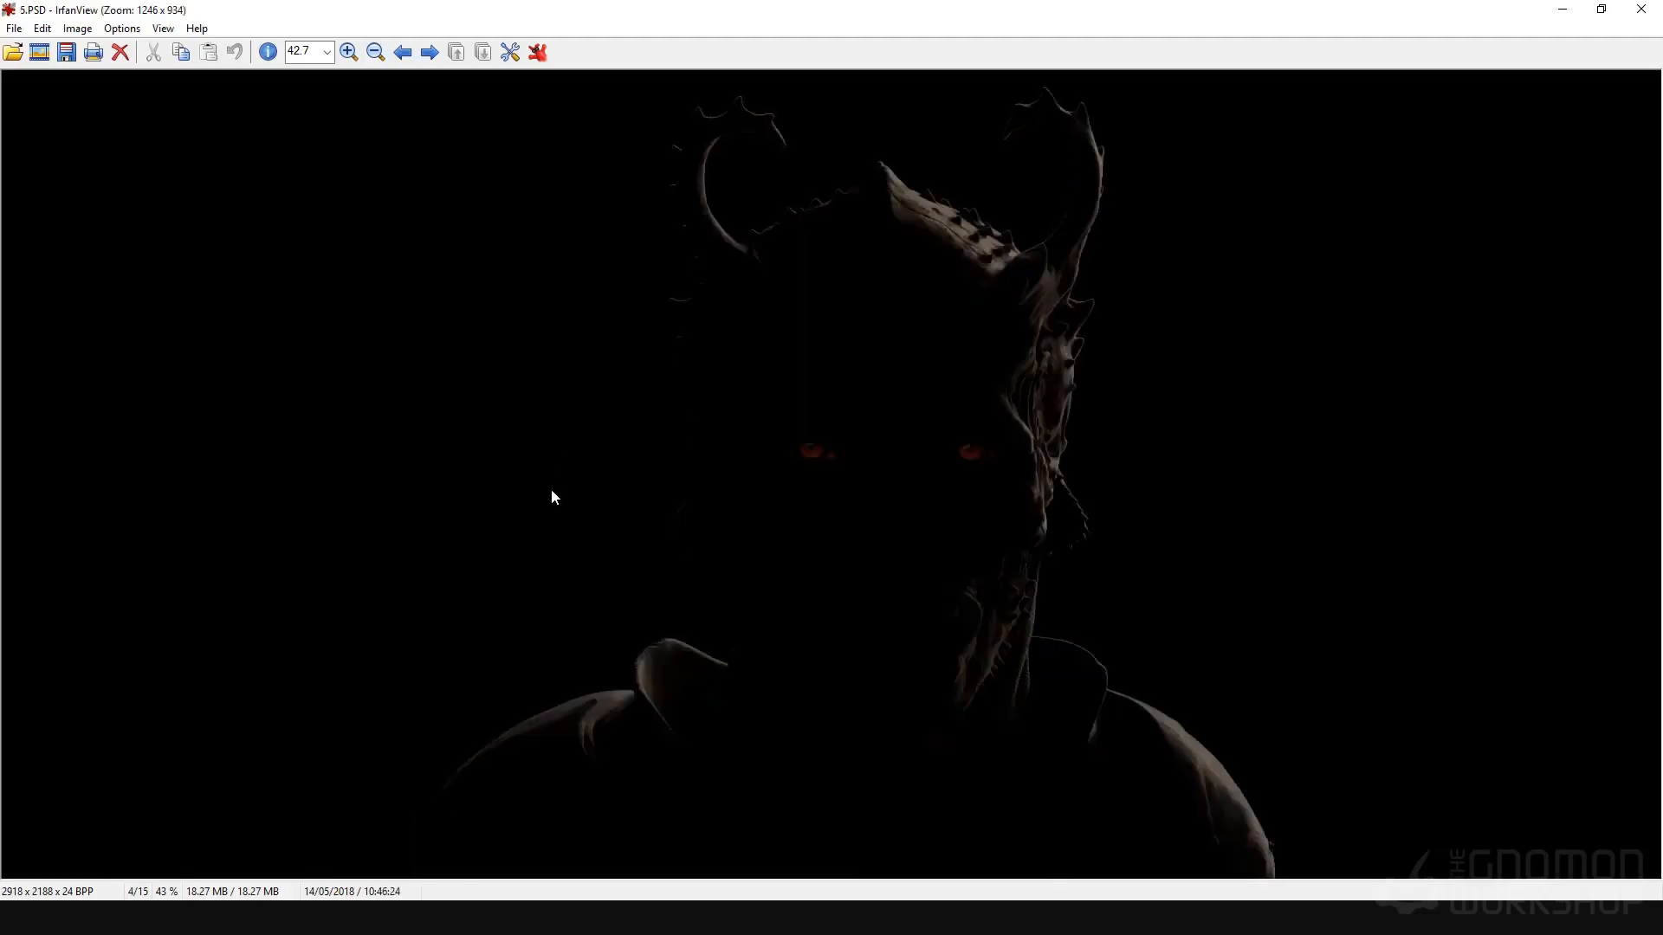
key("Left")
key("Left")
key("Left")
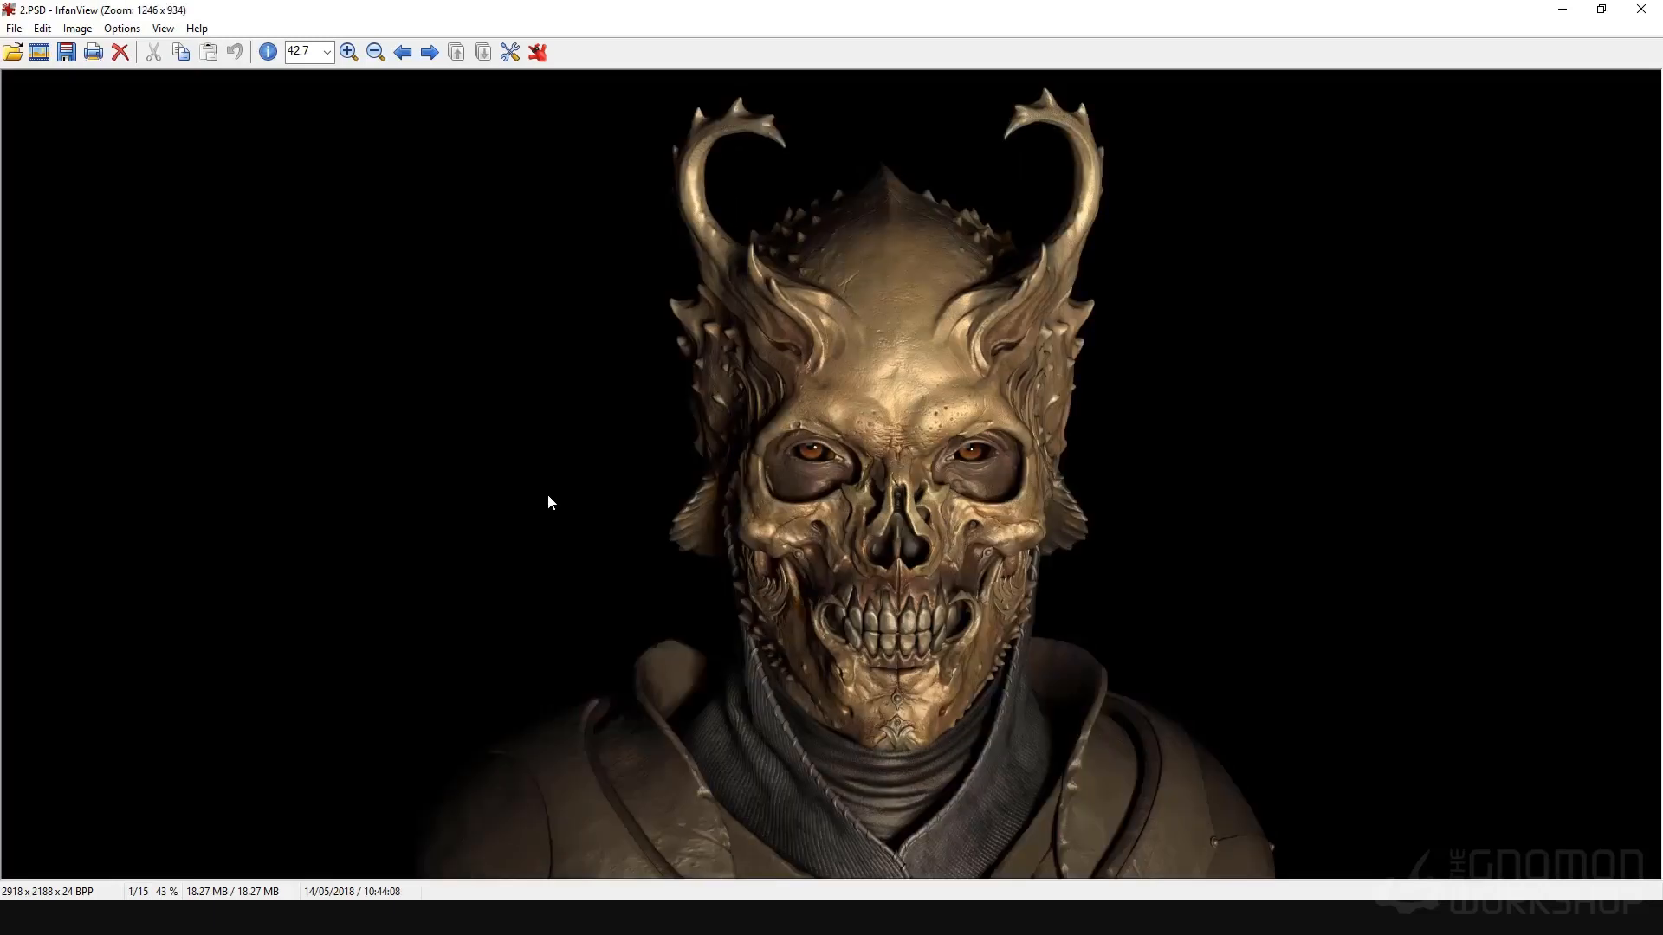
key("Right")
key("Left")
key("Right")
Examine the remaining render passes from 6.PSD to 9.PSD and the composite All2.psd, and return to Photoshop
key("Right")
key("Right")
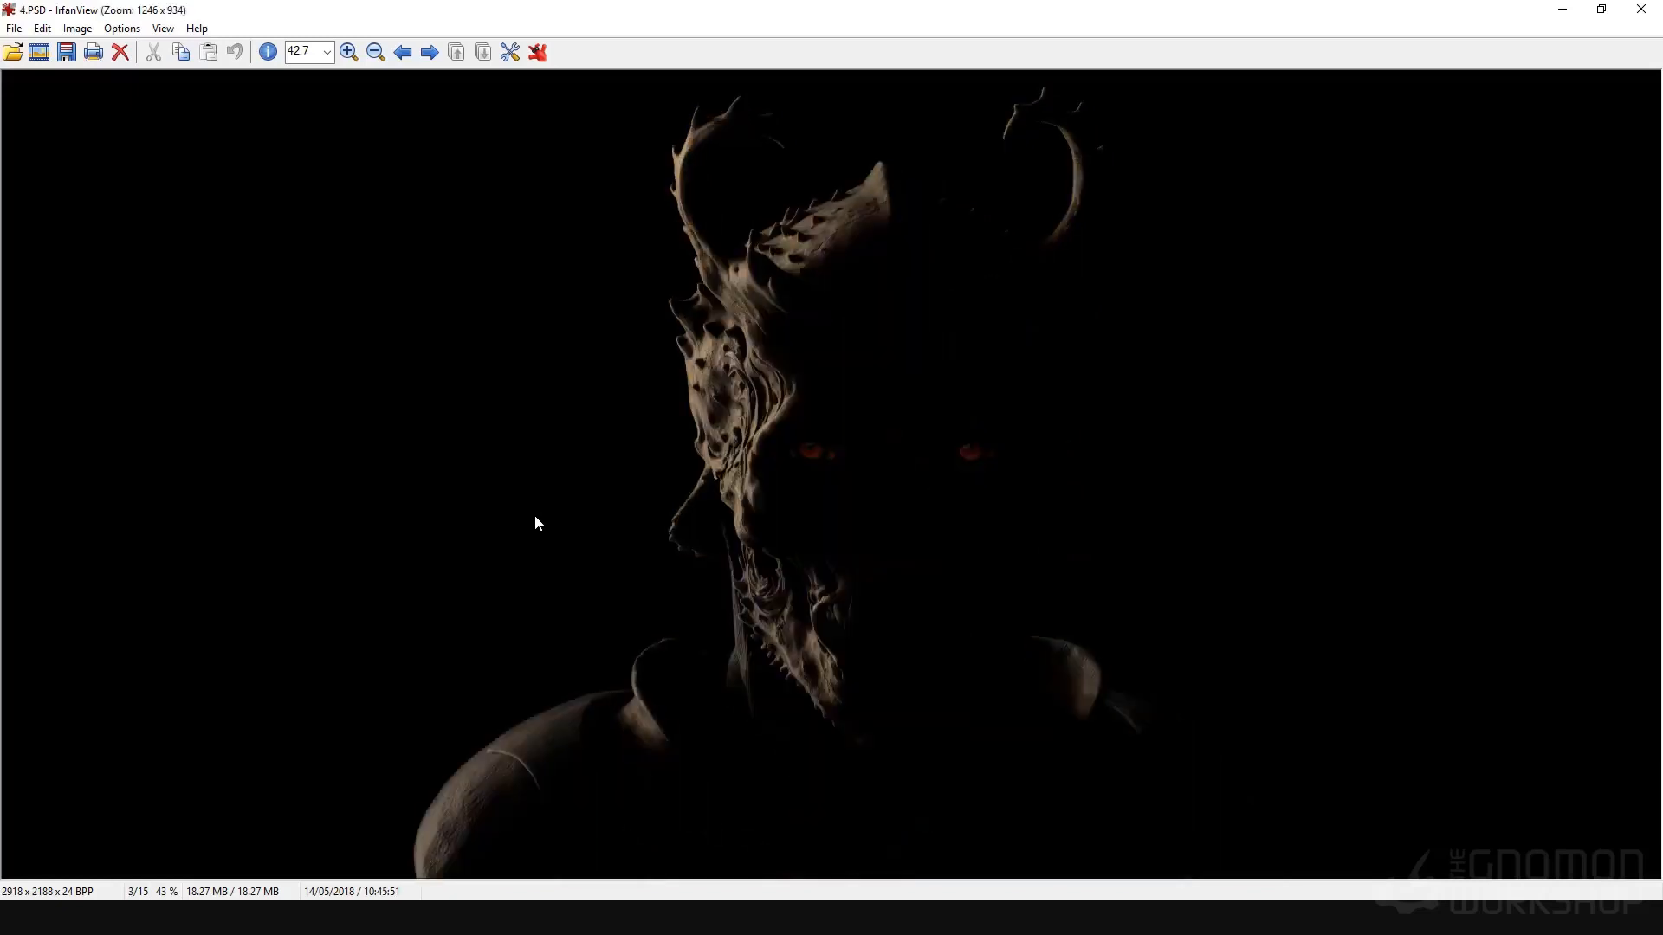
key("Right")
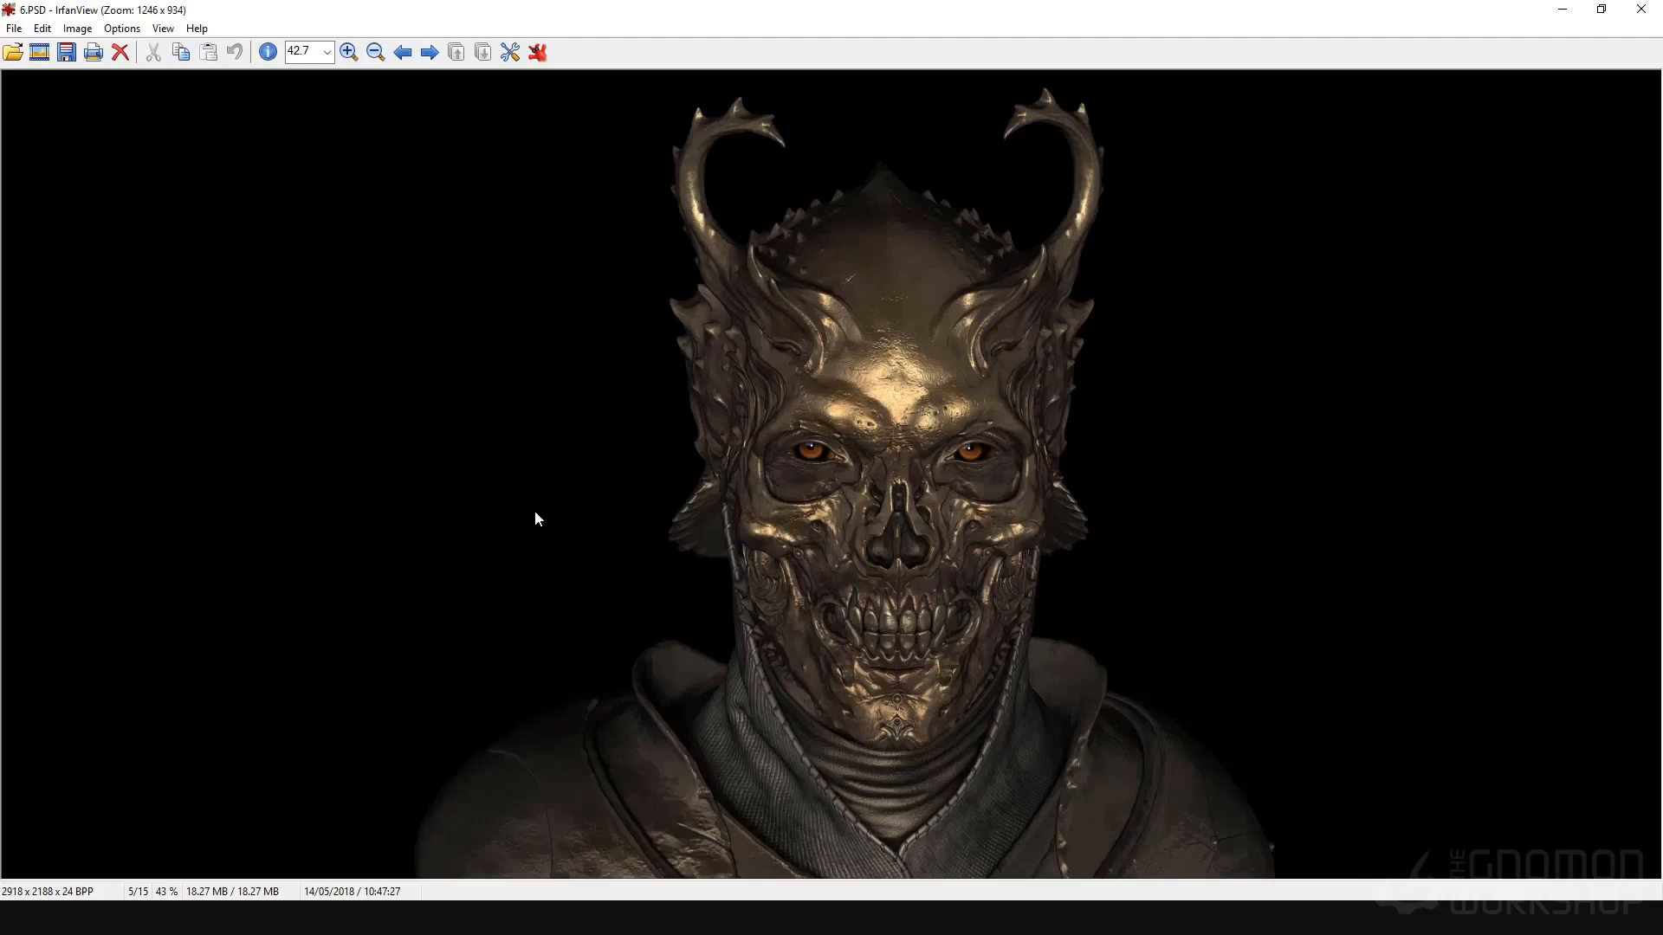
key("Right")
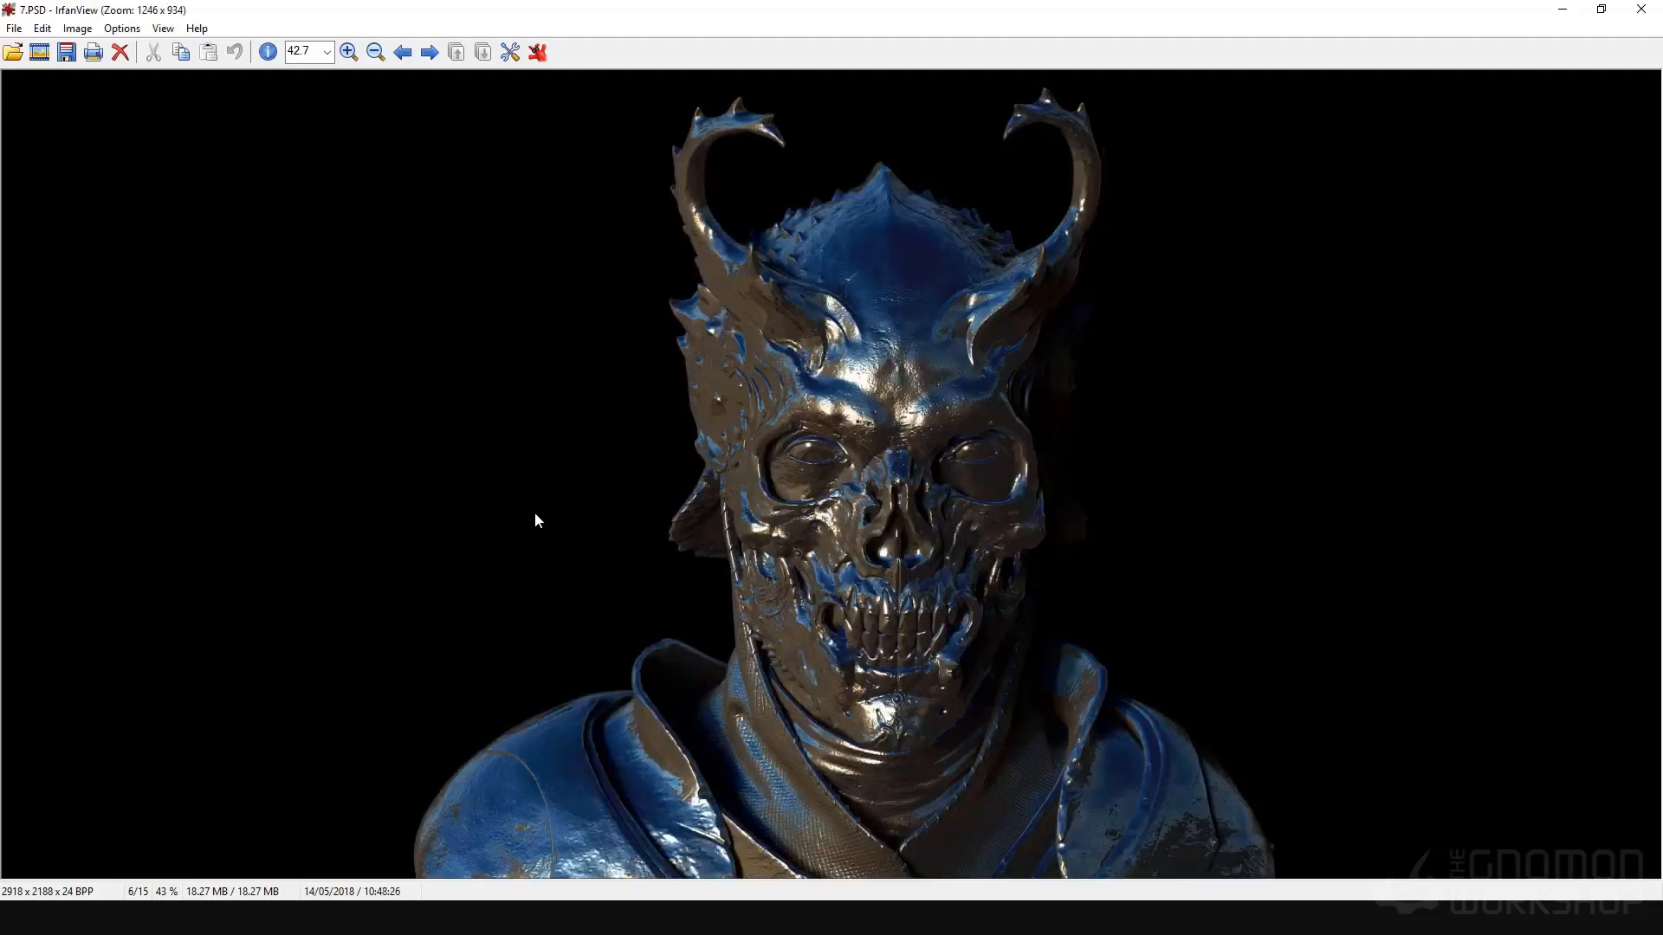
key("Right")
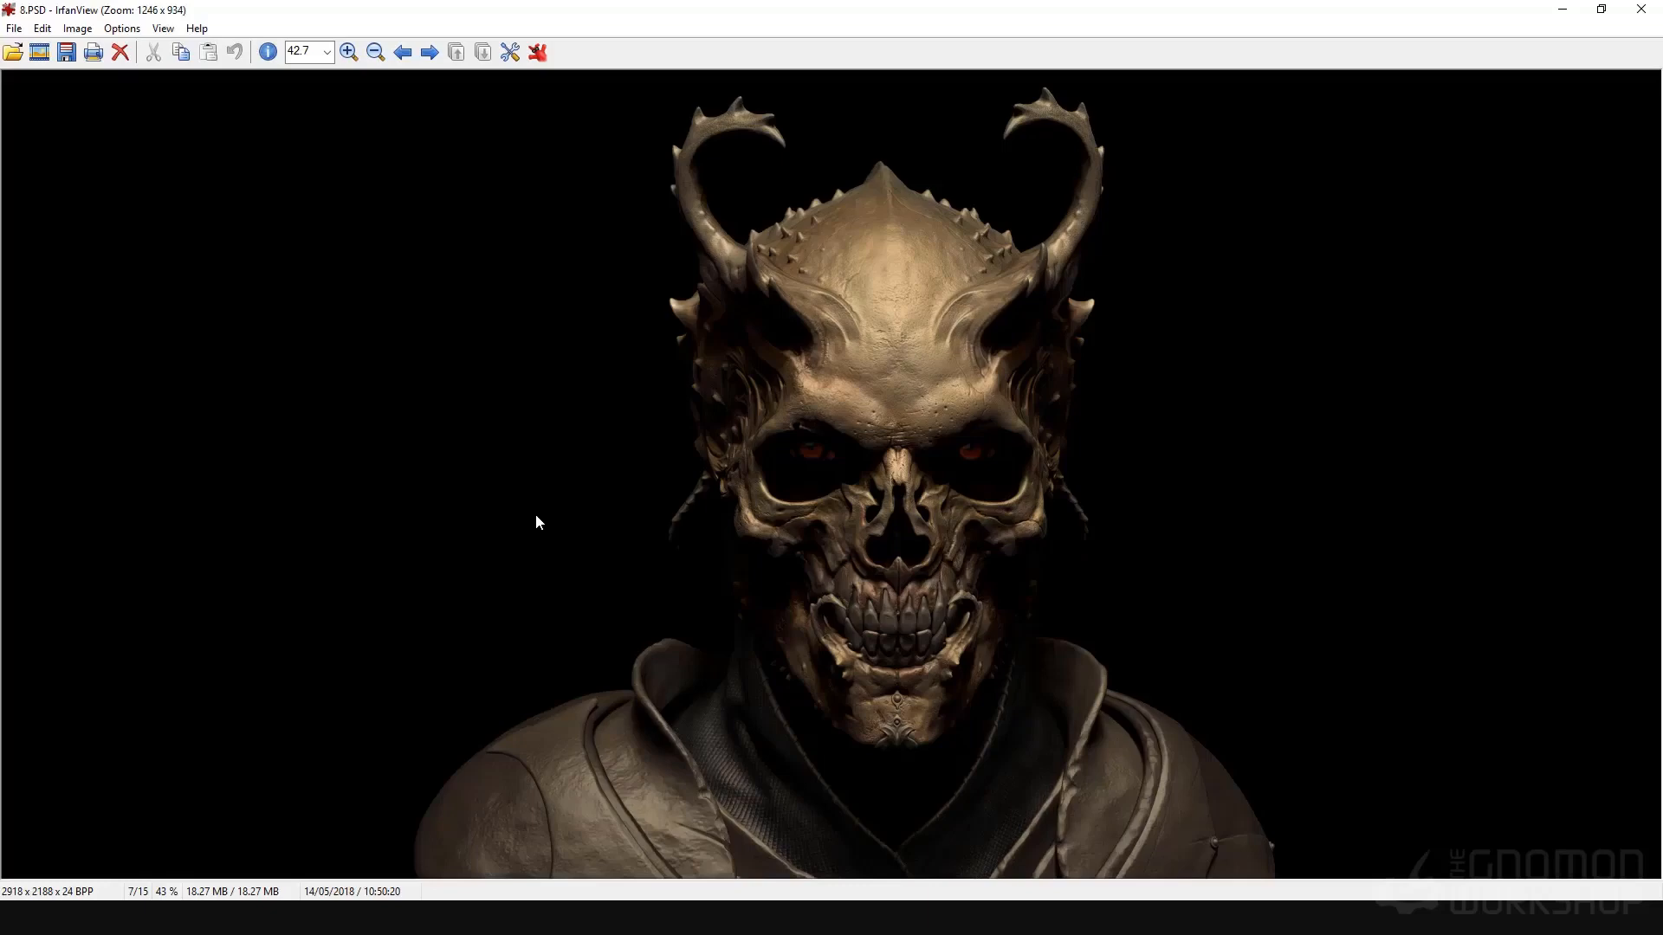
key("Right")
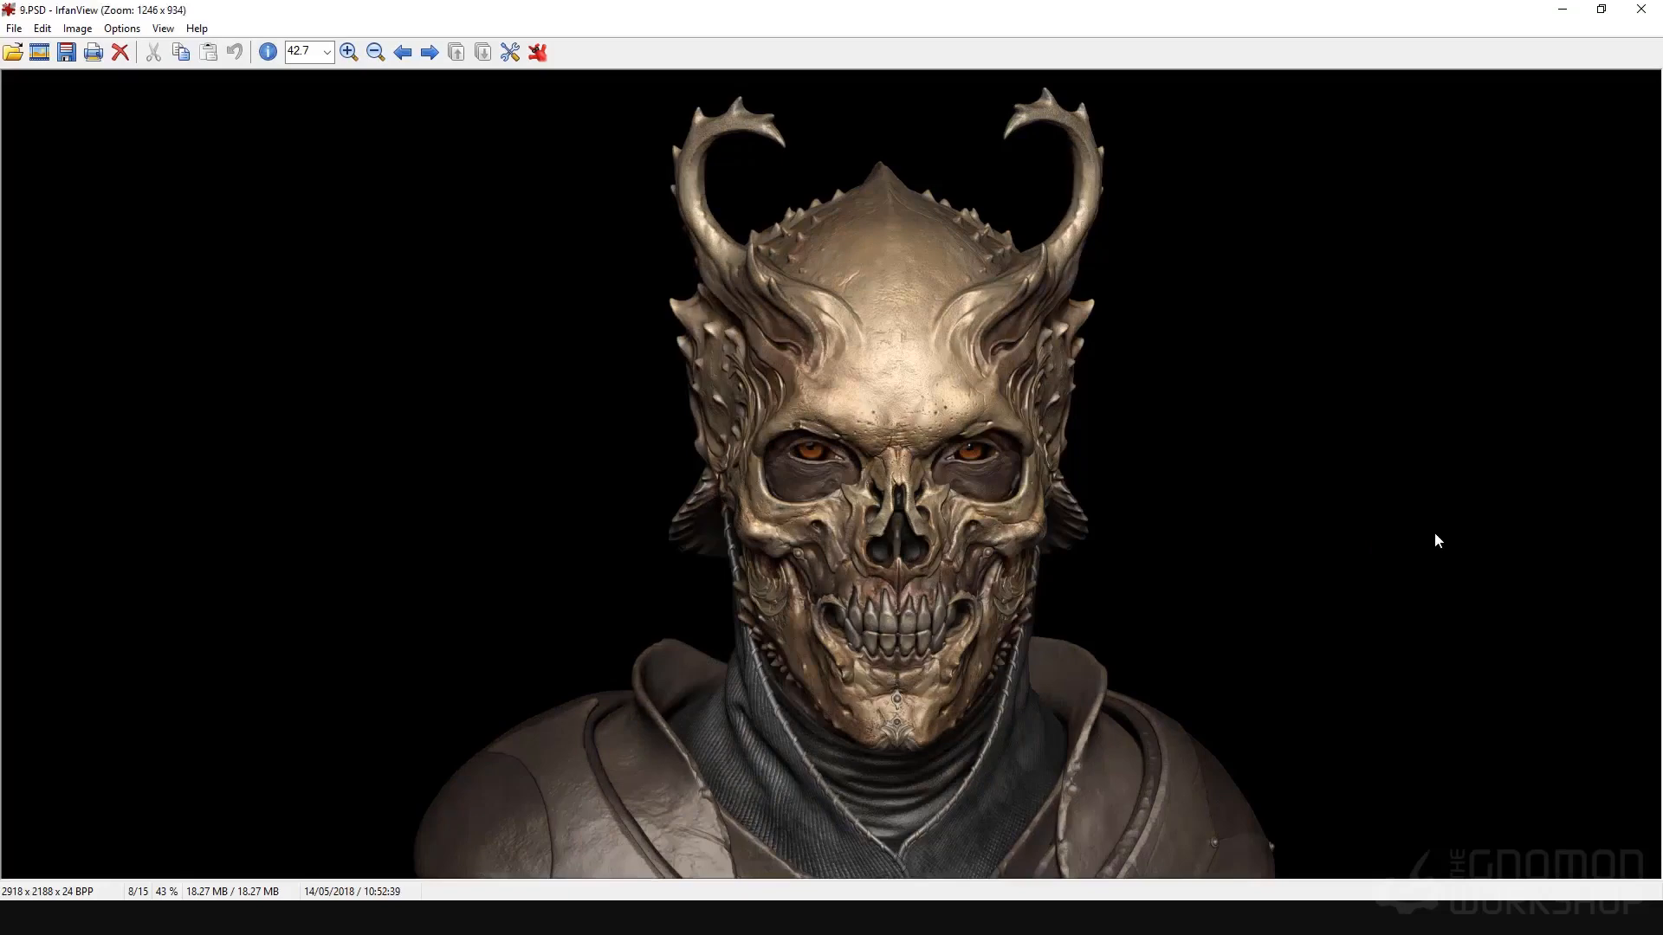
key("Right")
key("Right")
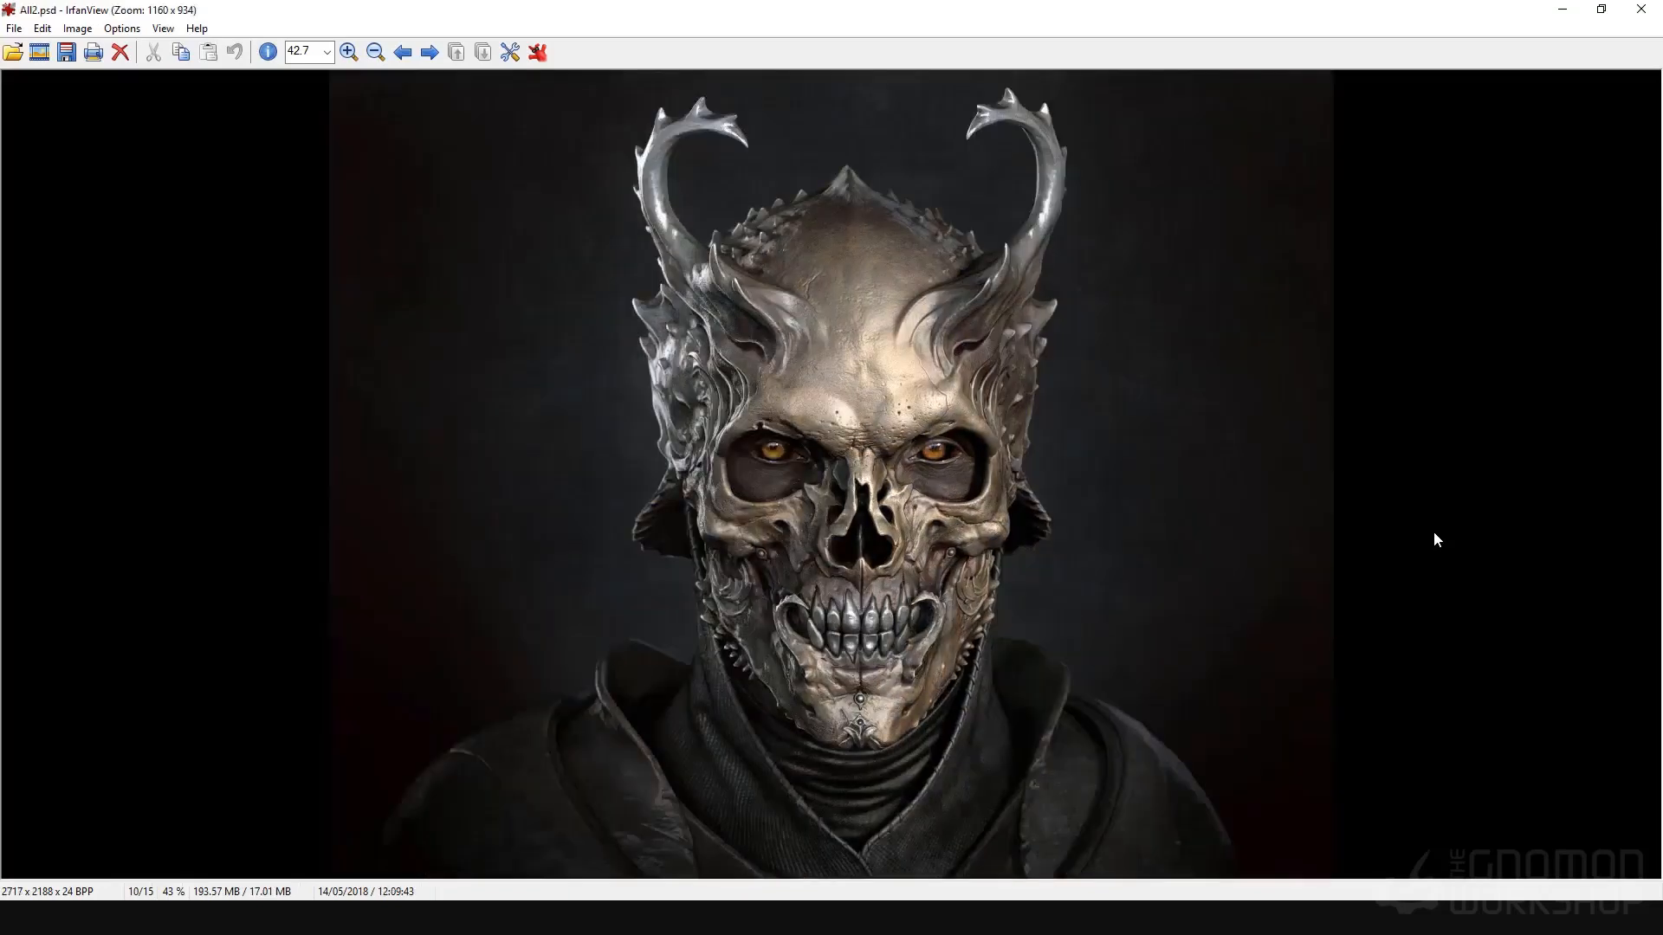
key("Right")
key("Escape")
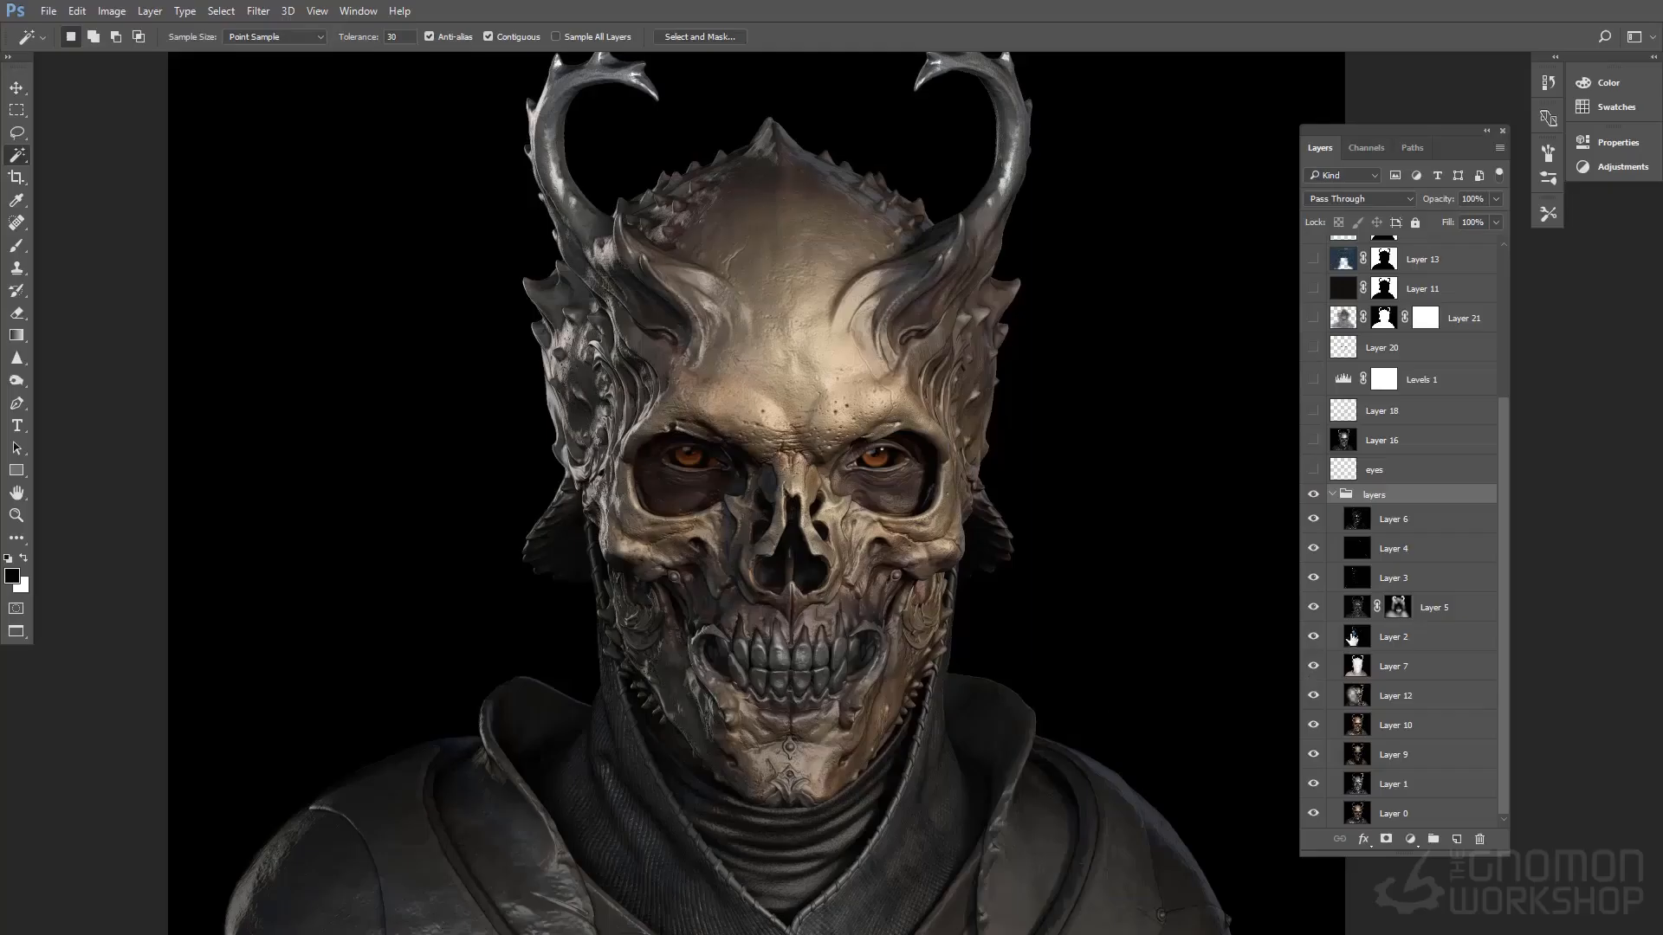
Hide everything in the layers group except Layer 0, and show and select Layer 1 to compare its effect
left_click_drag(1315, 542, 1314, 788)
left_click(1424, 814)
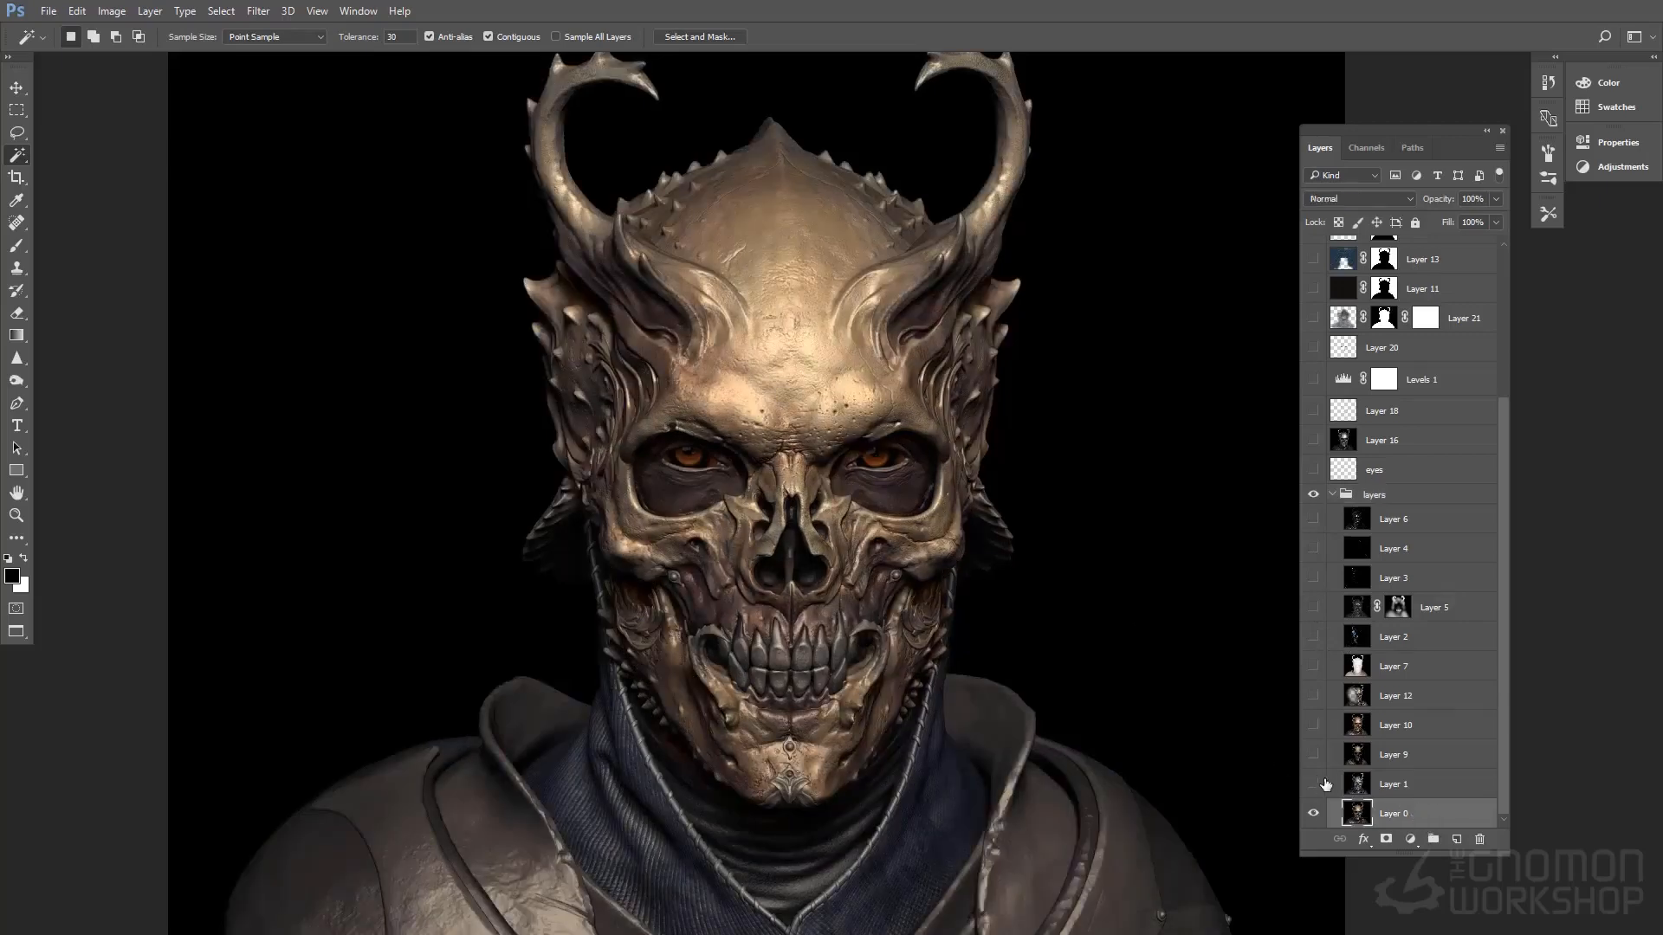
left_click(1320, 783)
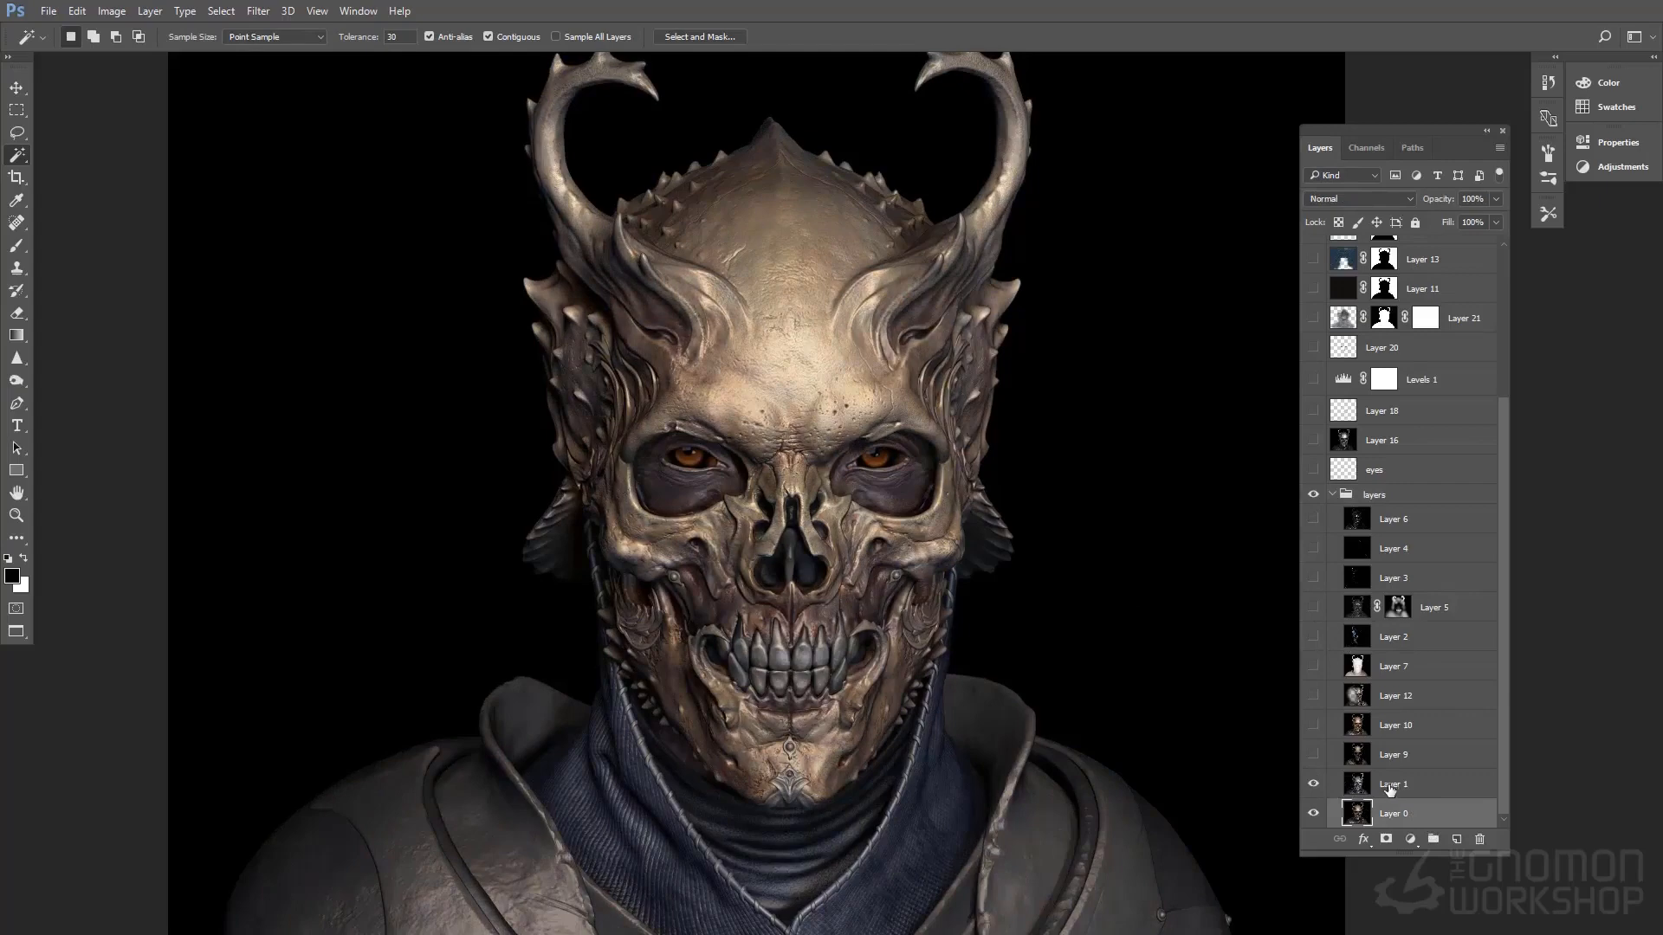
left_click(1382, 784)
left_click(1318, 783)
left_click(1318, 783)
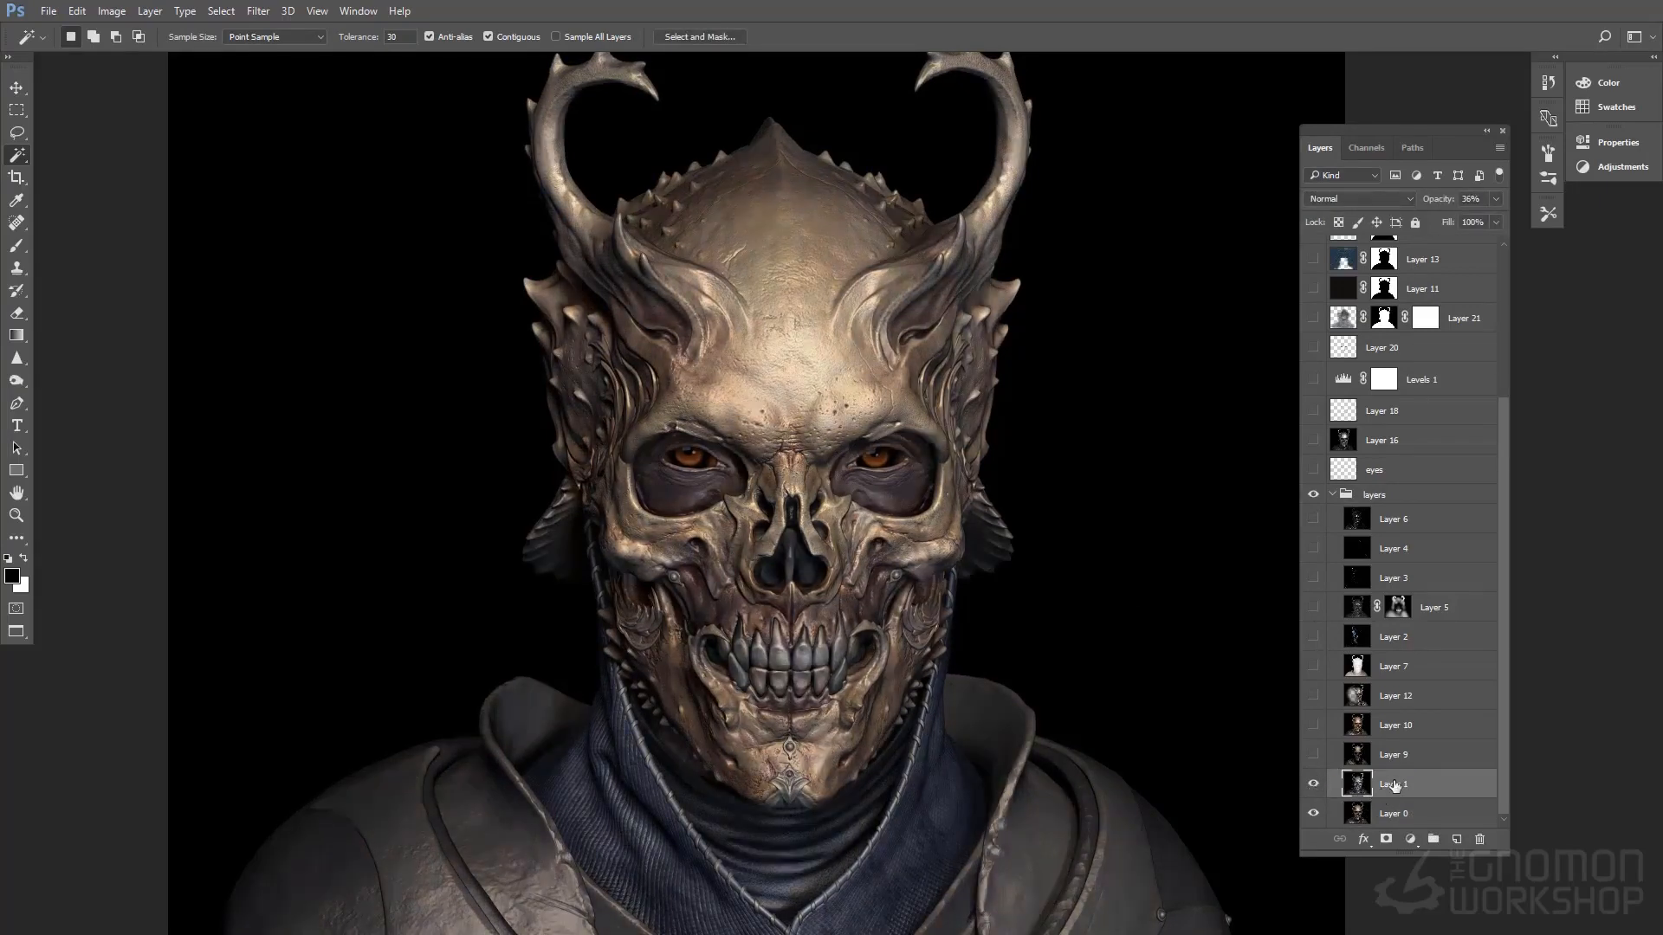
Raise Layer 1's opacity to 100% to preview it fully, and reduce it to about 30%
left_click(1494, 199)
left_click_drag(1447, 220, 1530, 221)
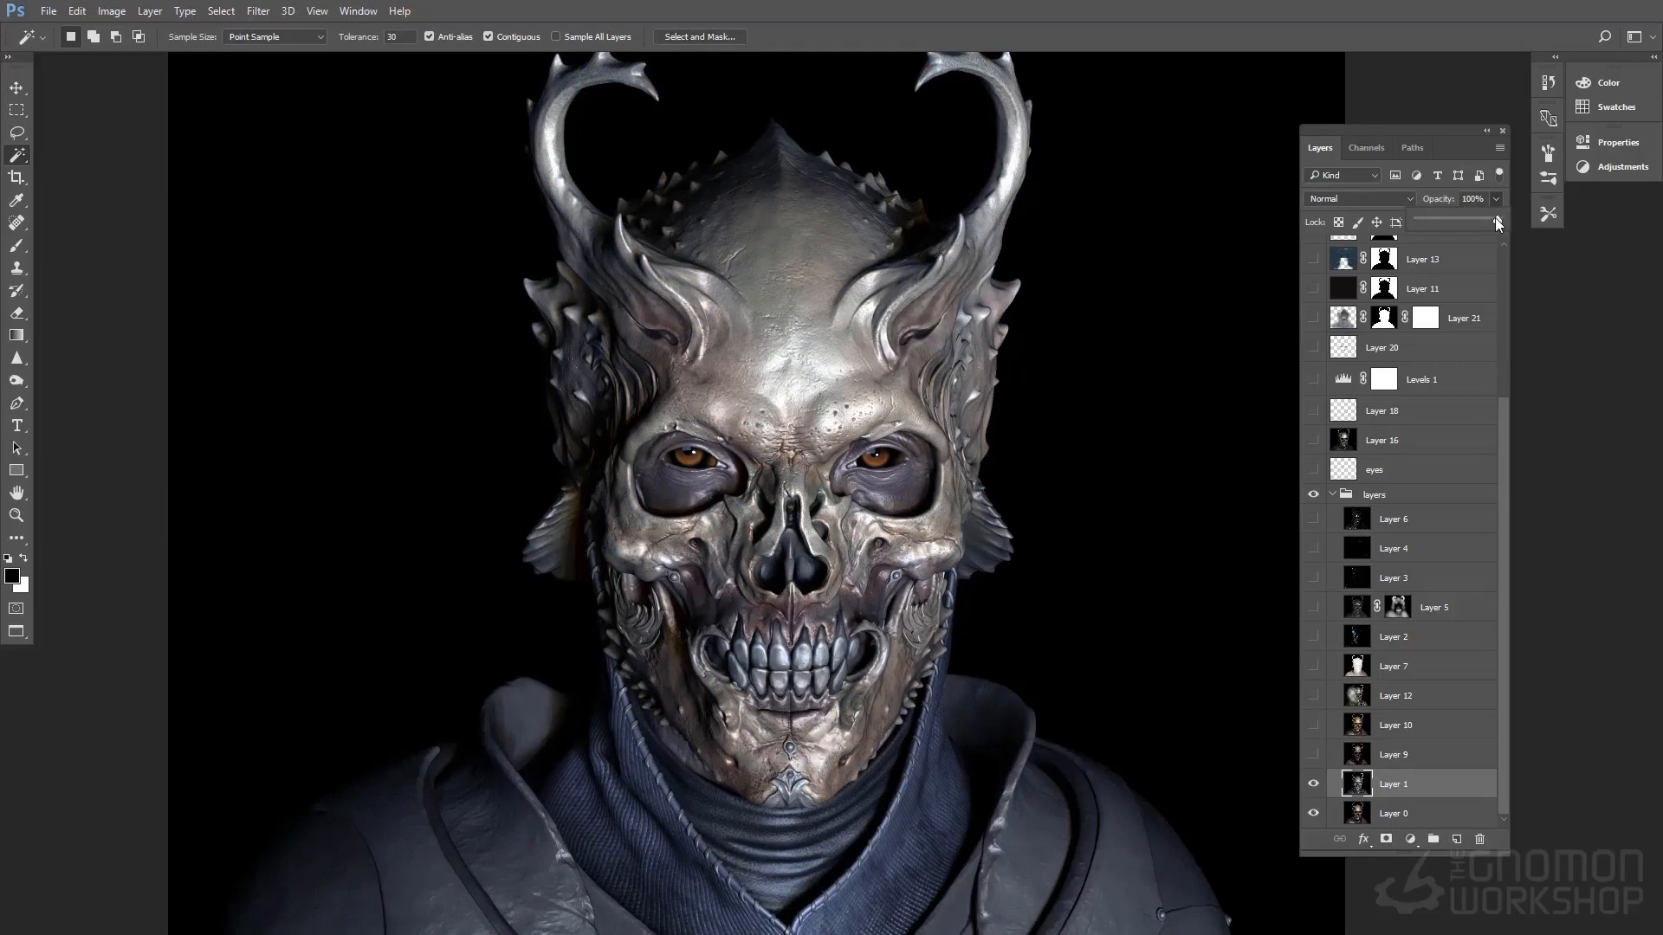
left_click_drag(1472, 221, 1442, 216)
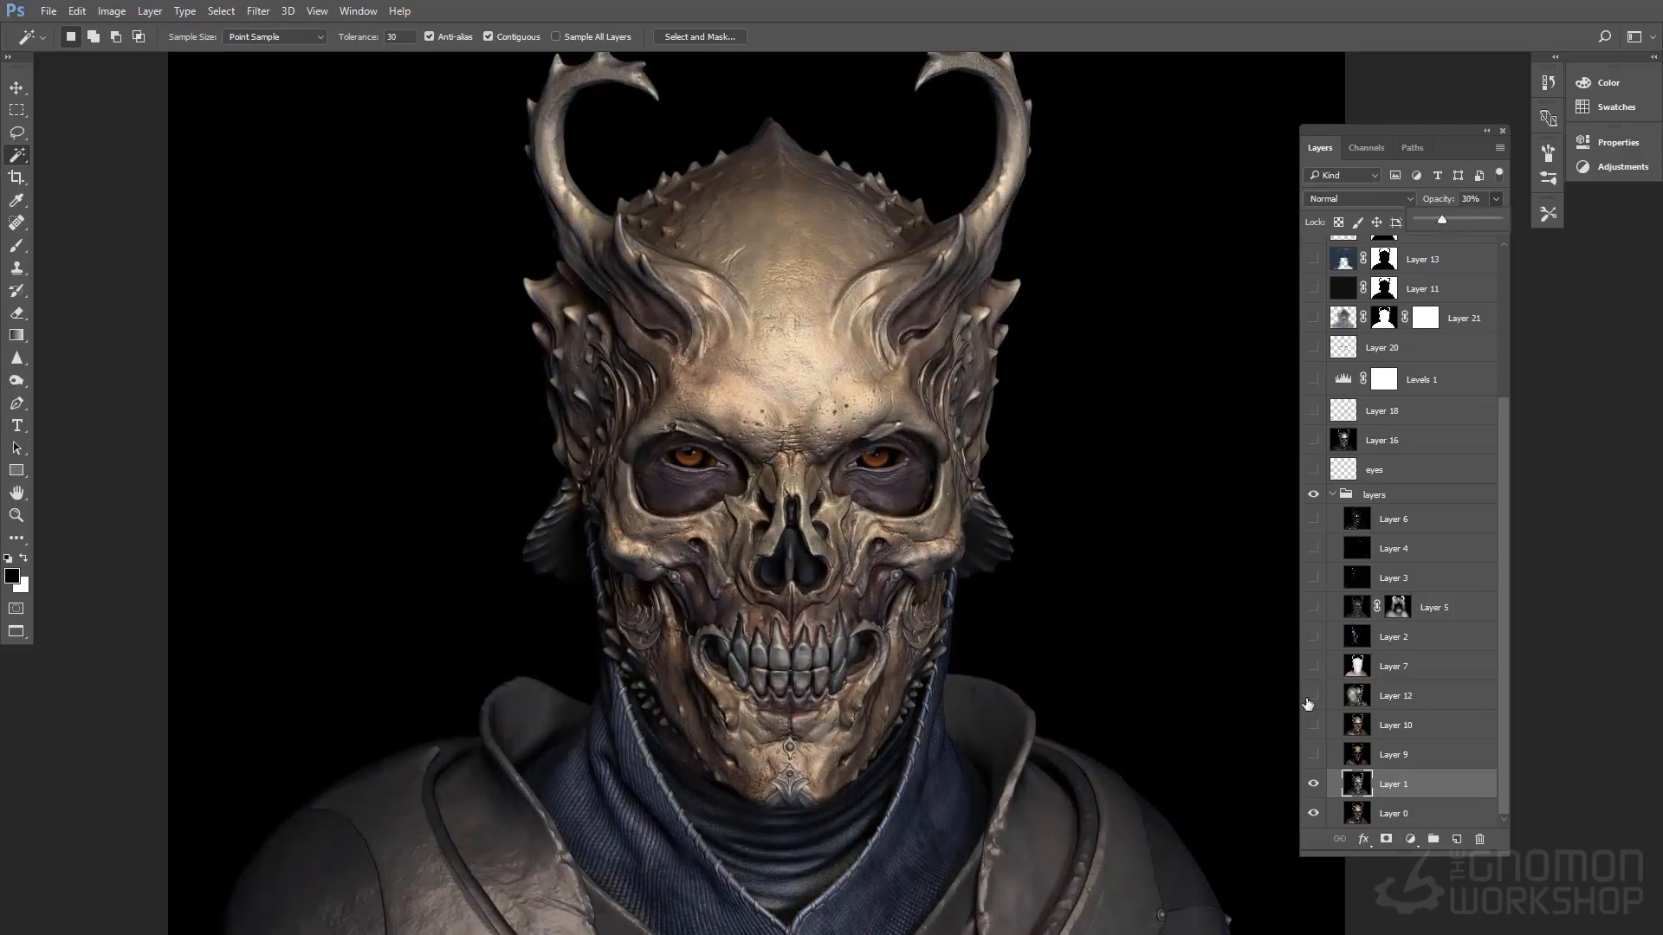
Select and show Layer 9 in the layers group, toggling layer visibility to compare its effect
left_click(1399, 754)
left_click(1313, 754)
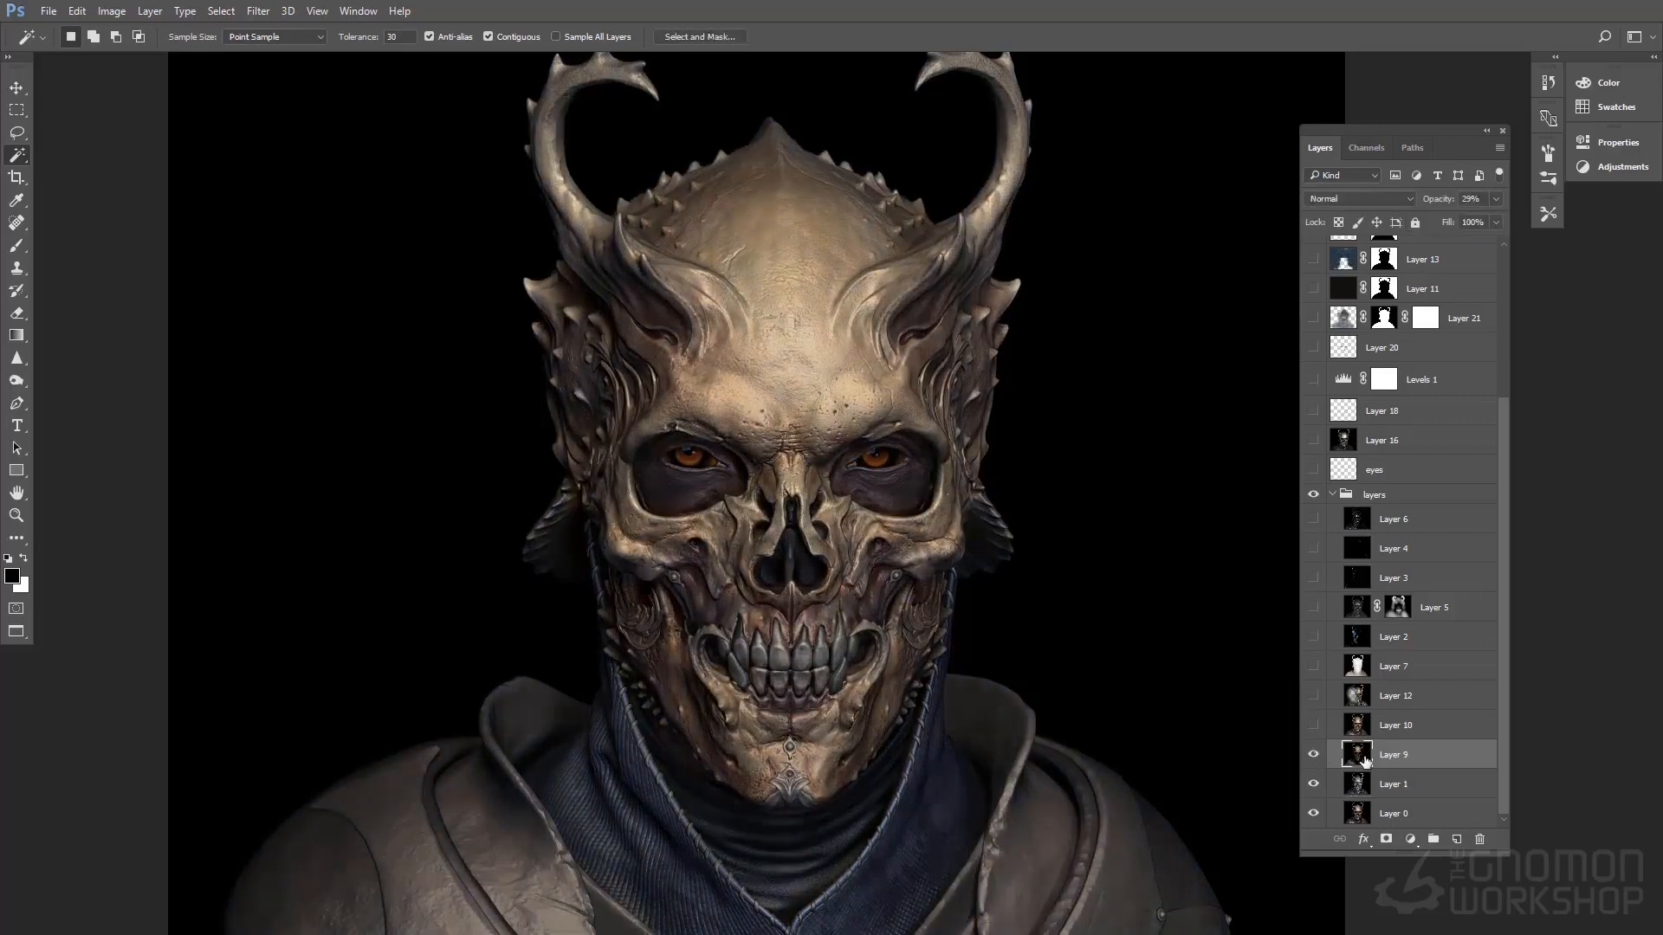
left_click(1310, 766)
left_click(1310, 766)
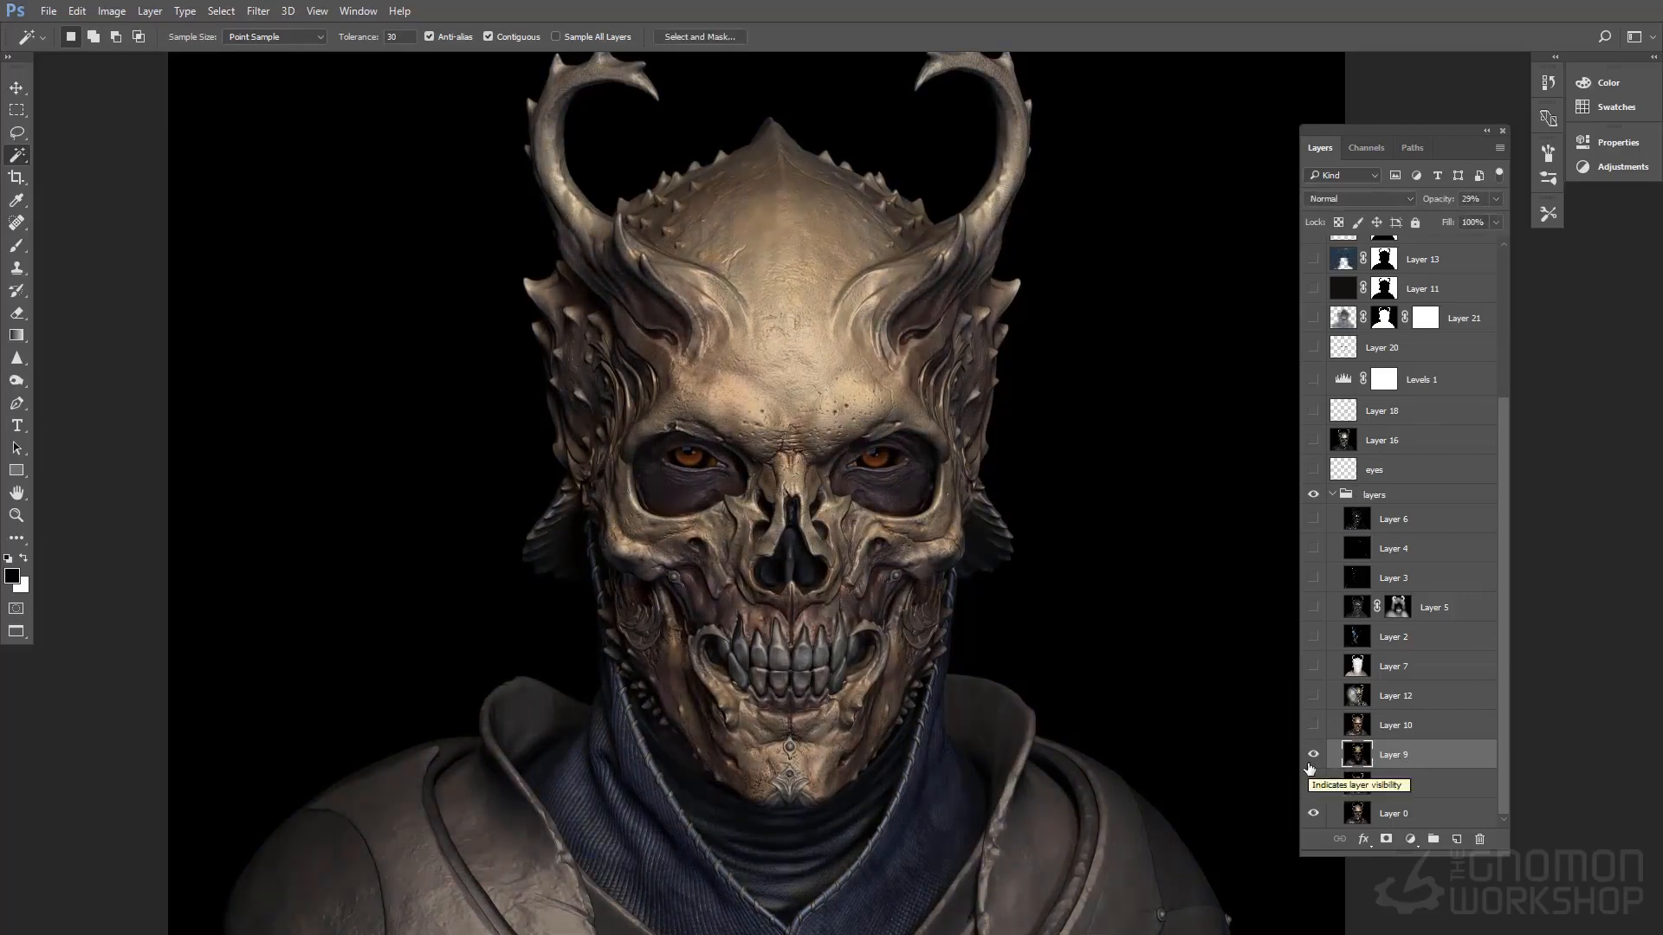
left_click(1311, 757)
left_click(1311, 758)
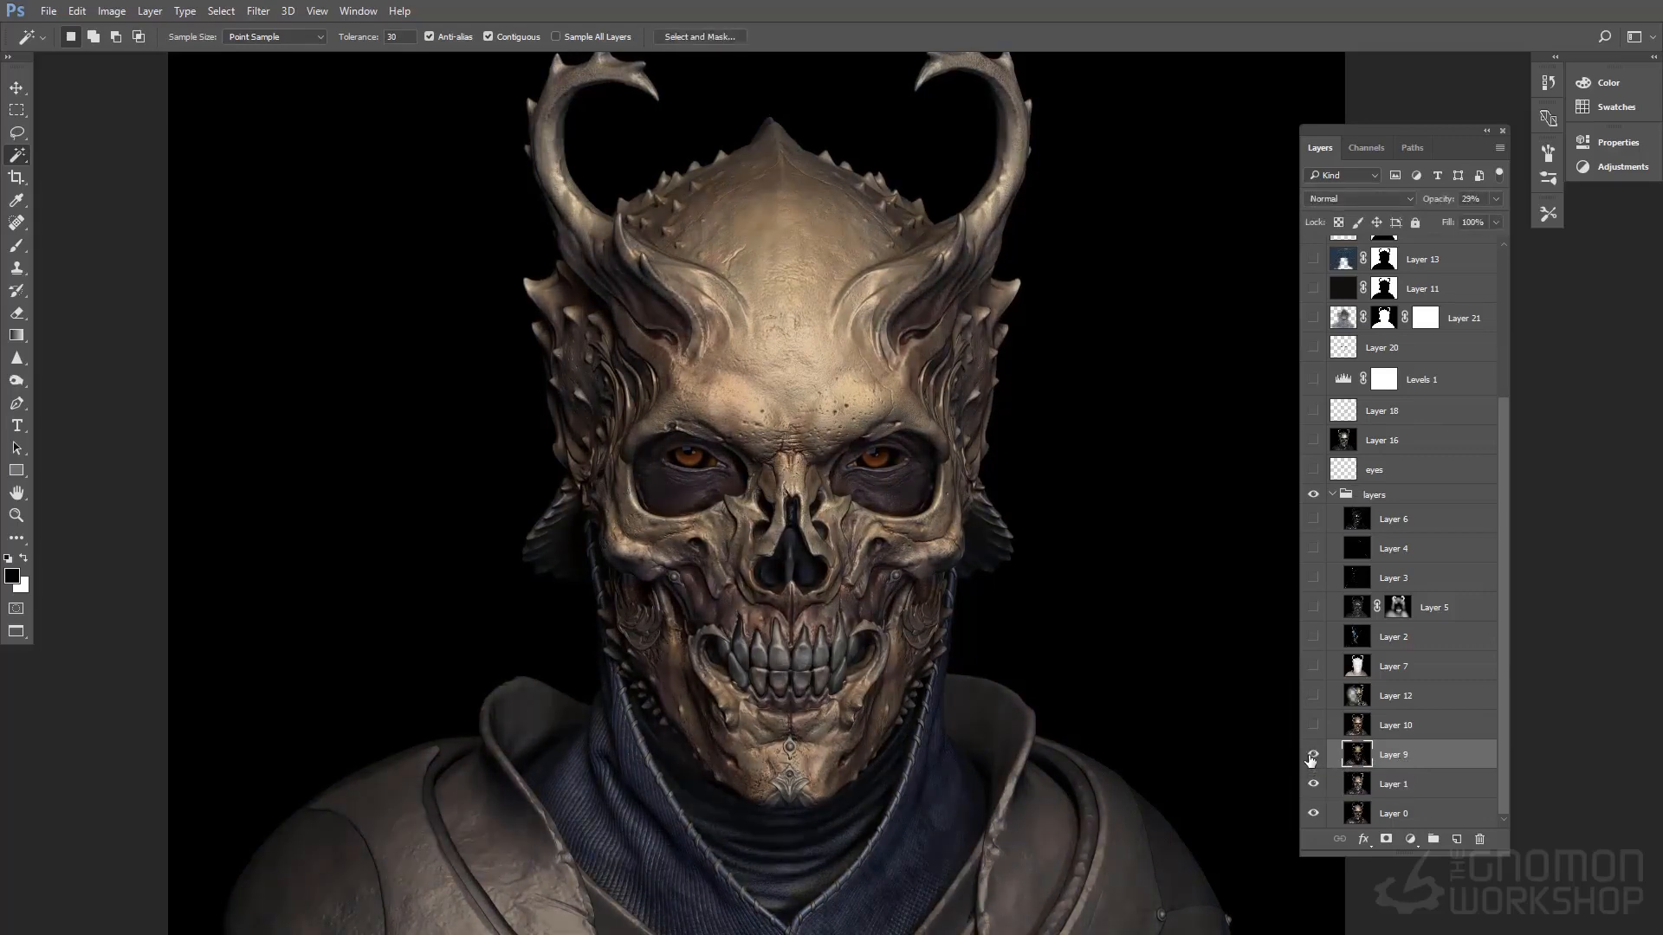
Show and select Layer 10 to compare its effect on the skull and clothing
left_click(1313, 730)
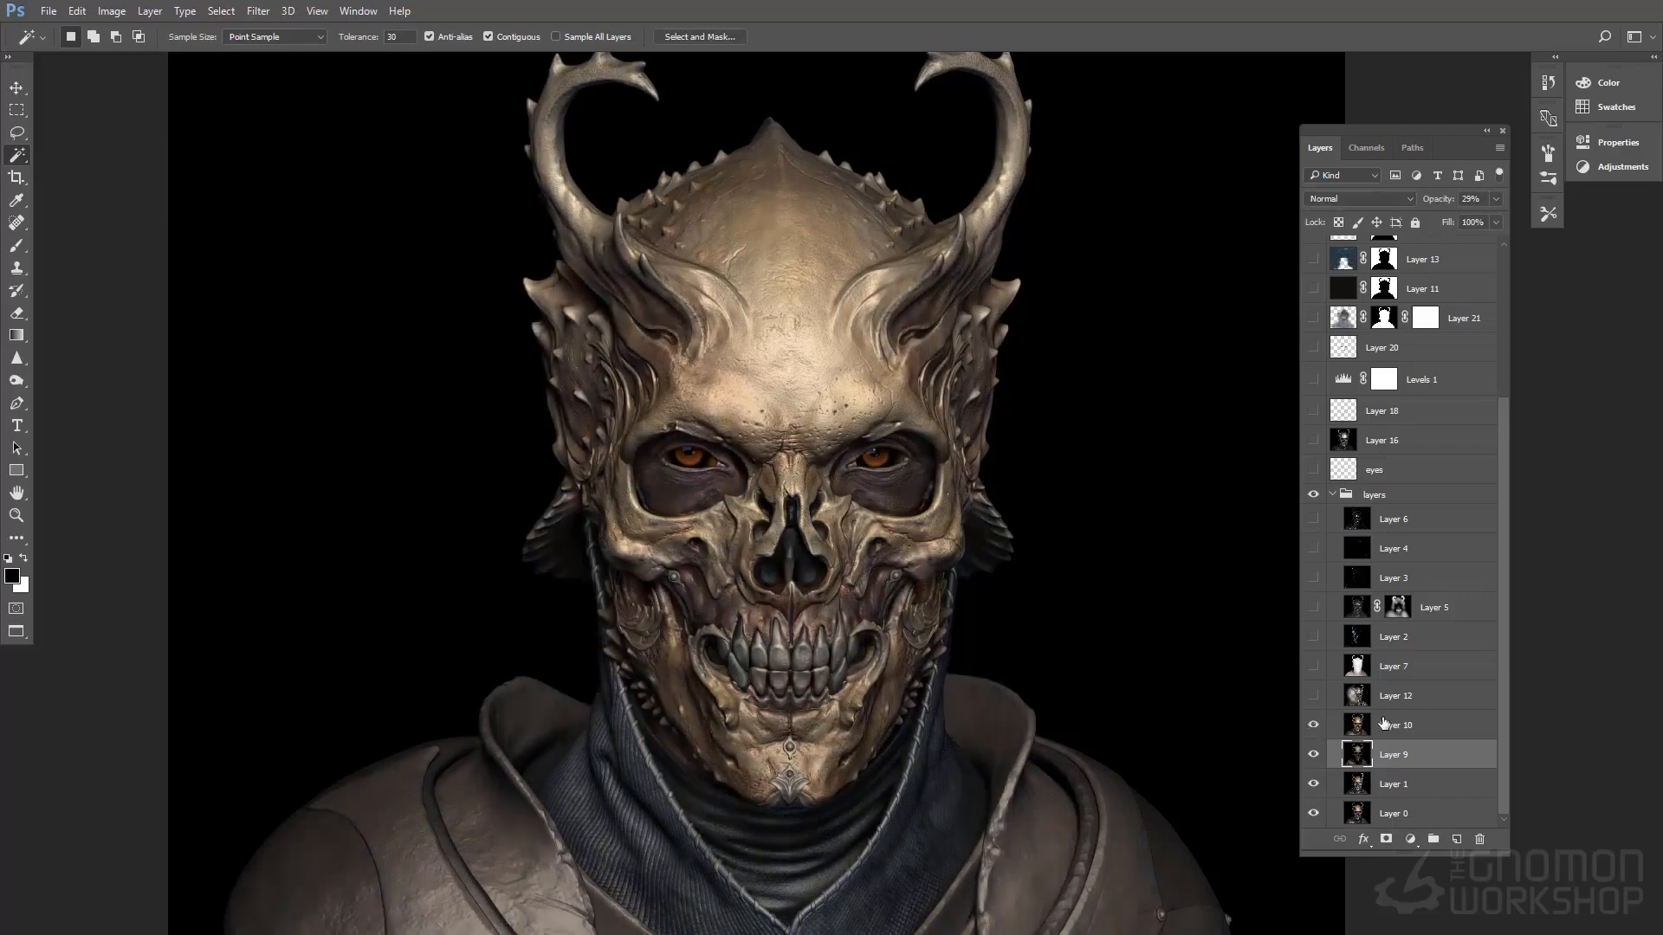
left_click(1401, 725)
left_click(1314, 728)
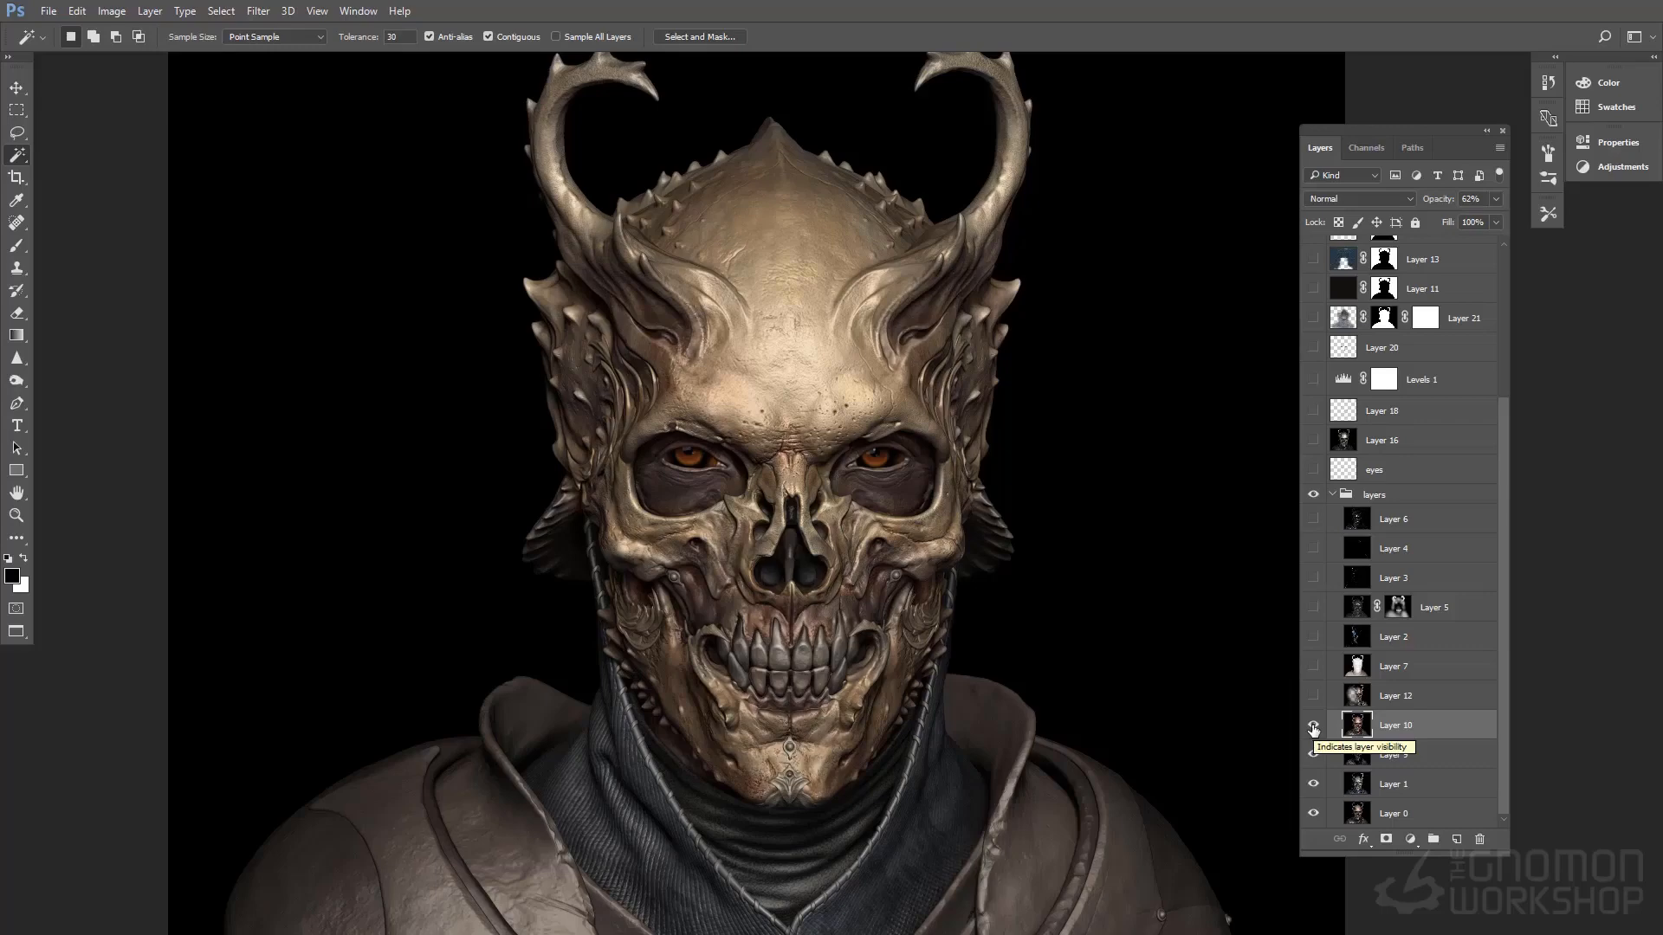
Show Layer 12 and select Layers 9, 10 and 12 in turn to check their blend settings
left_click(1315, 696)
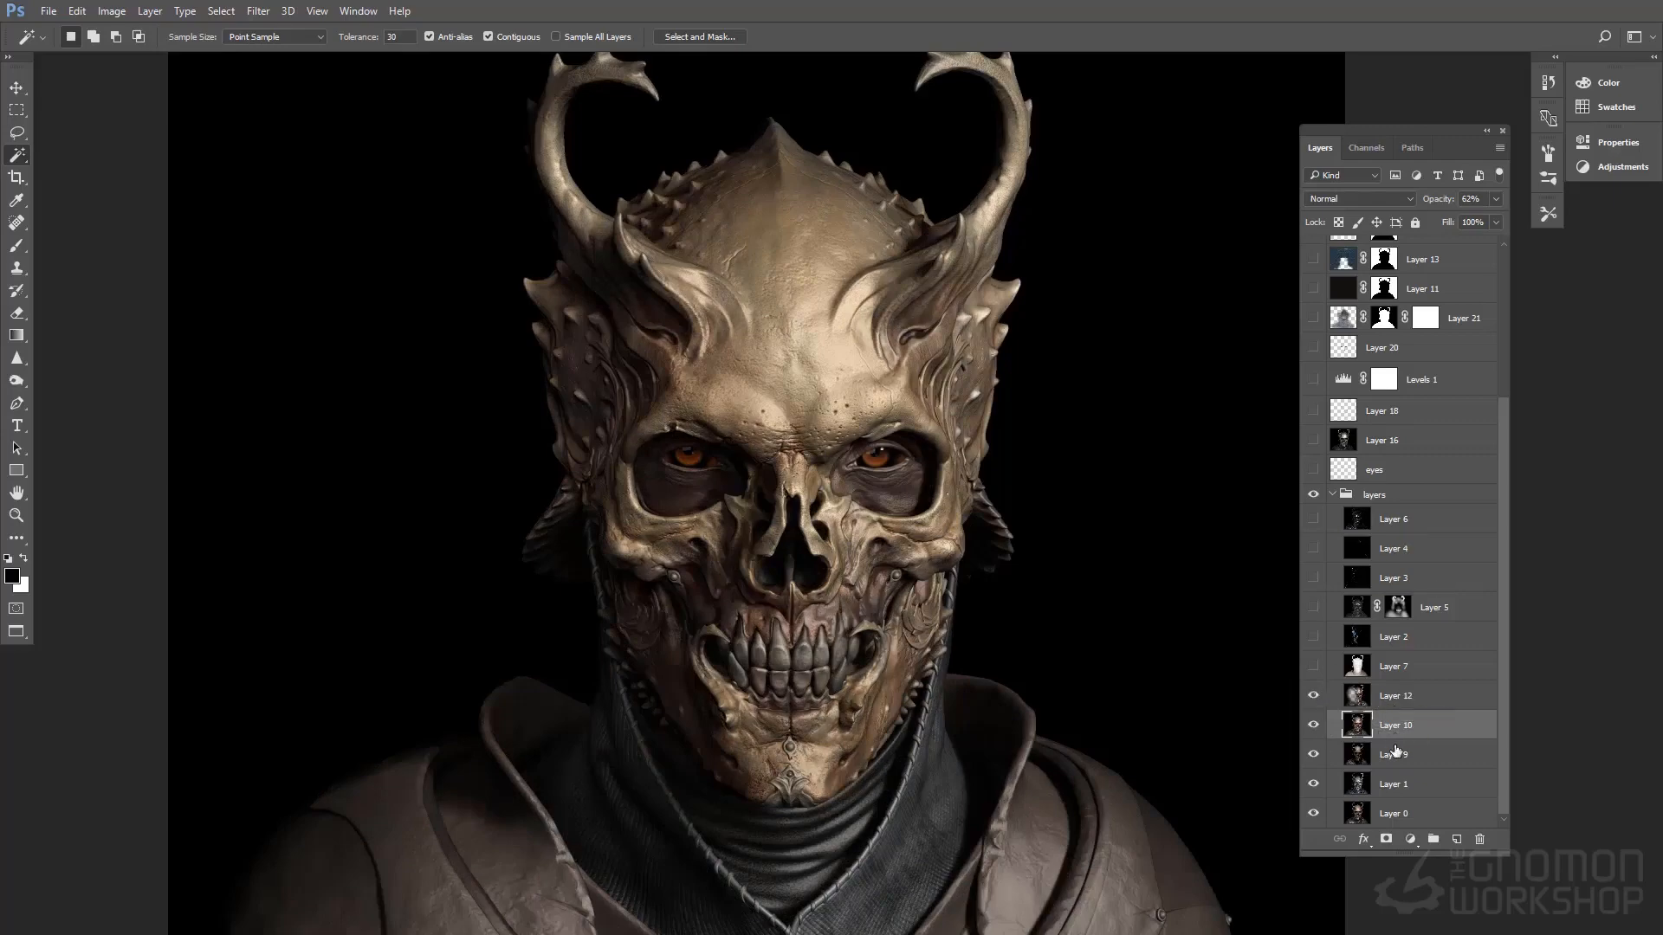
left_click(1395, 756)
left_click(1396, 730)
left_click(1395, 698)
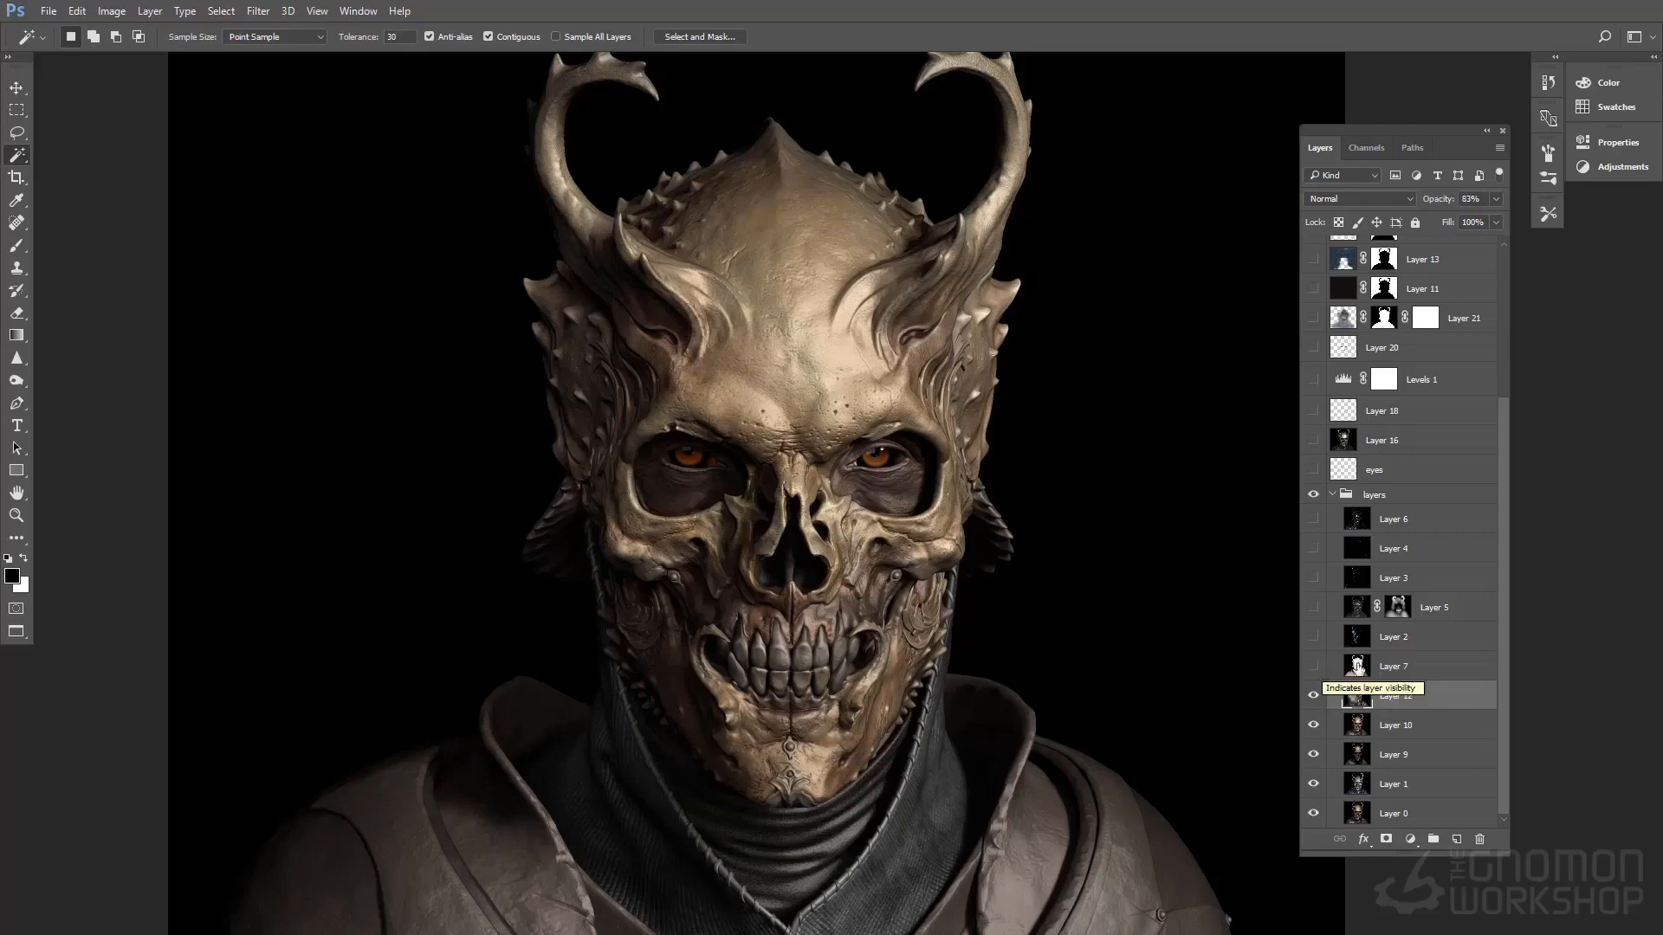
Show and select Layer 7, toggling its visibility to compare the darkening it adds
left_click(1321, 666)
left_click(1314, 665)
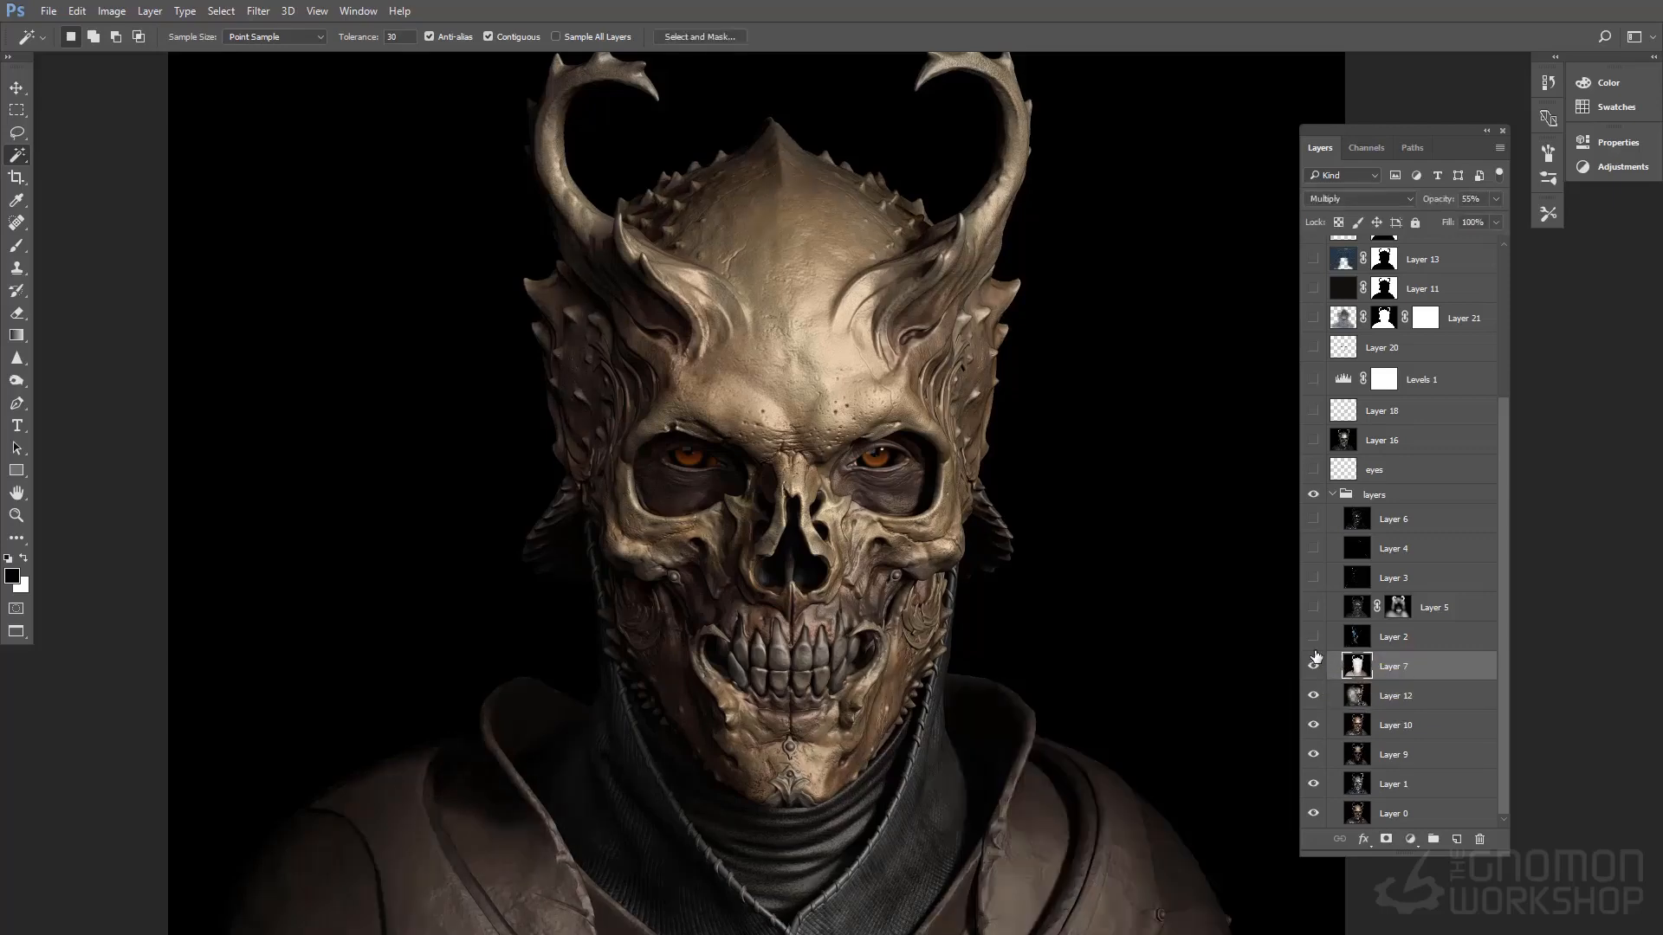
left_click(1313, 637)
left_click(1314, 667)
left_click(1314, 667)
left_click(1314, 667)
left_click(1315, 667)
scroll(1332, 672, "up", 1)
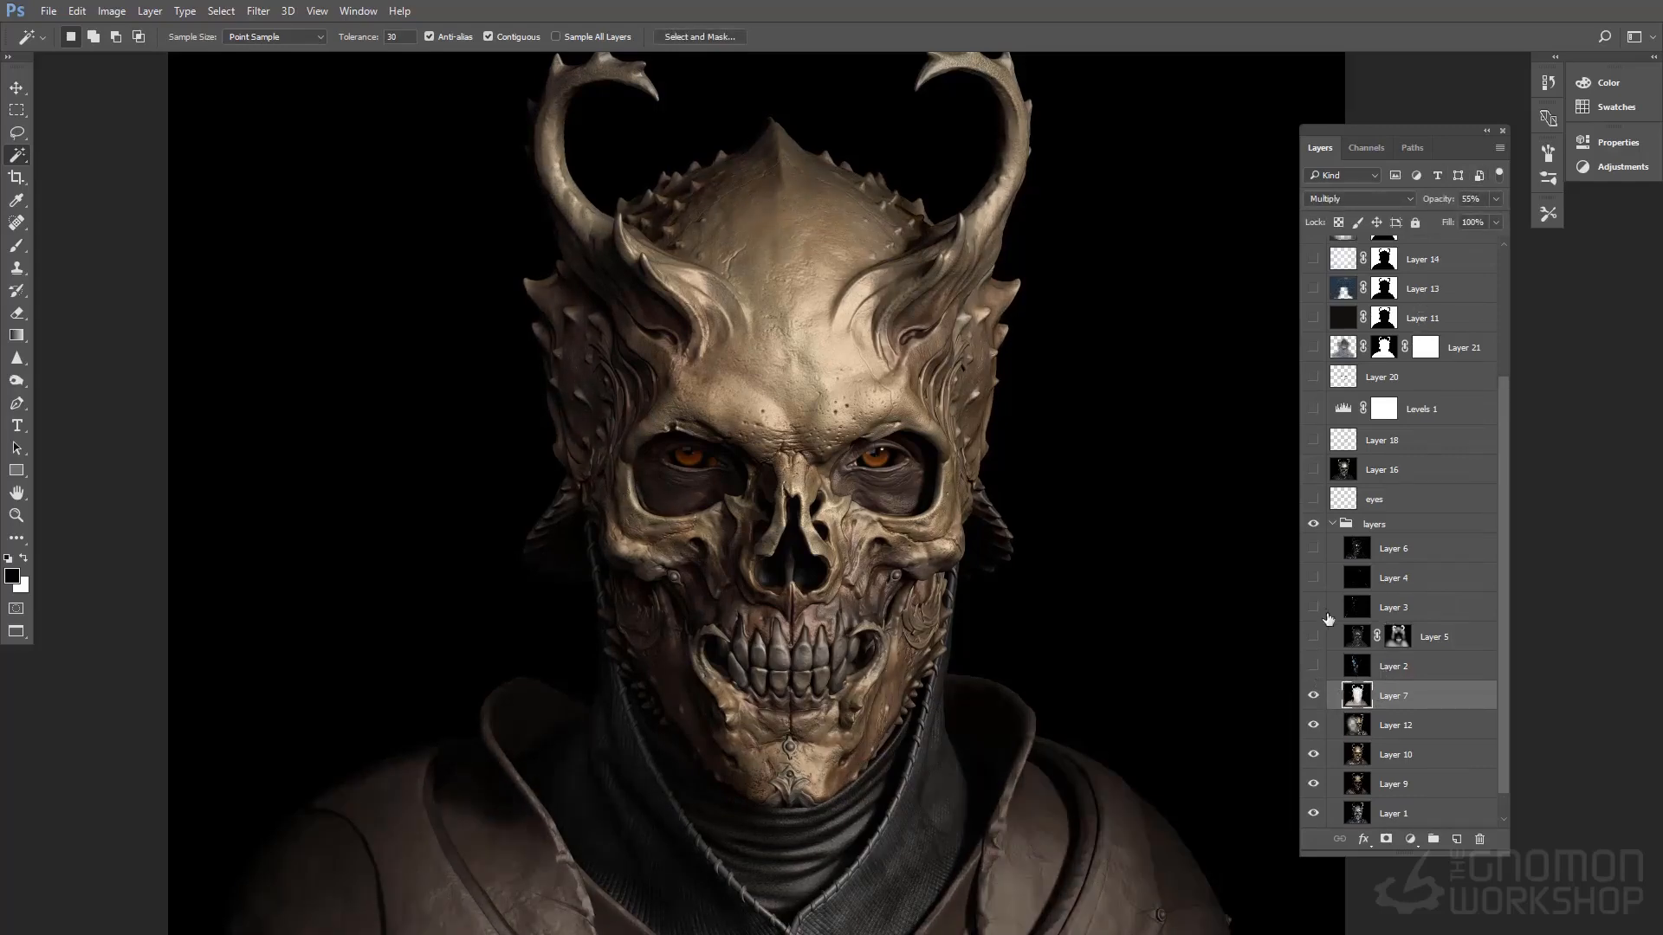
Preview Layer 7 in Normal blend mode at 100% and 55% opacity, and undo these changes
left_click(1386, 200)
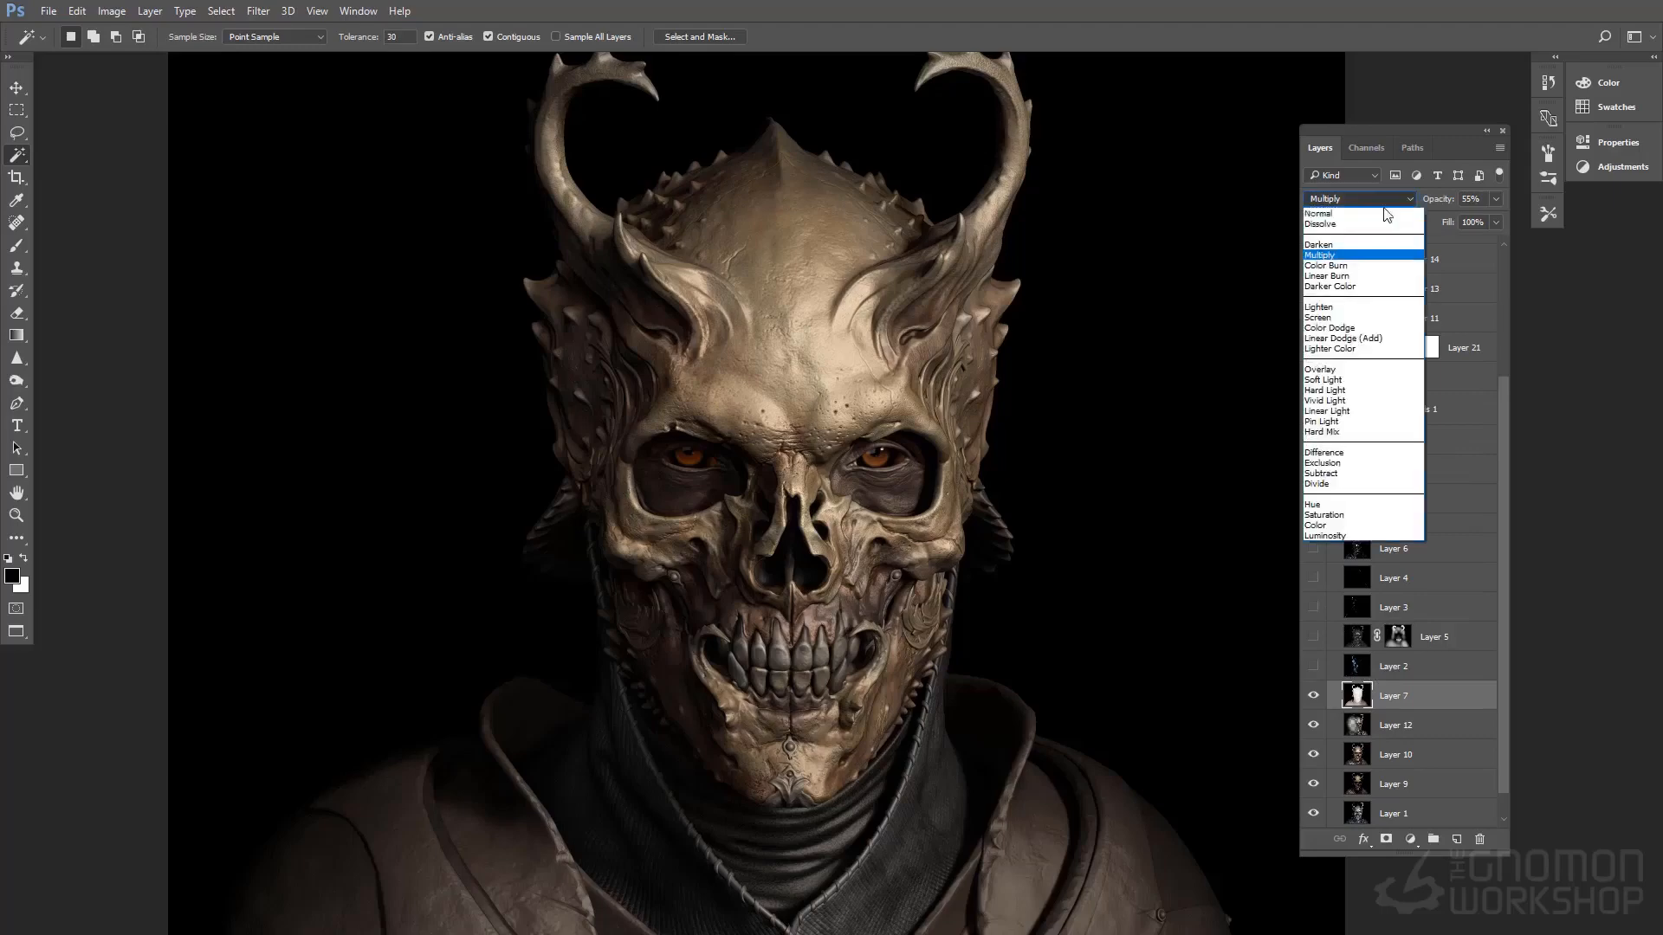
left_click(1396, 213)
left_click(1496, 199)
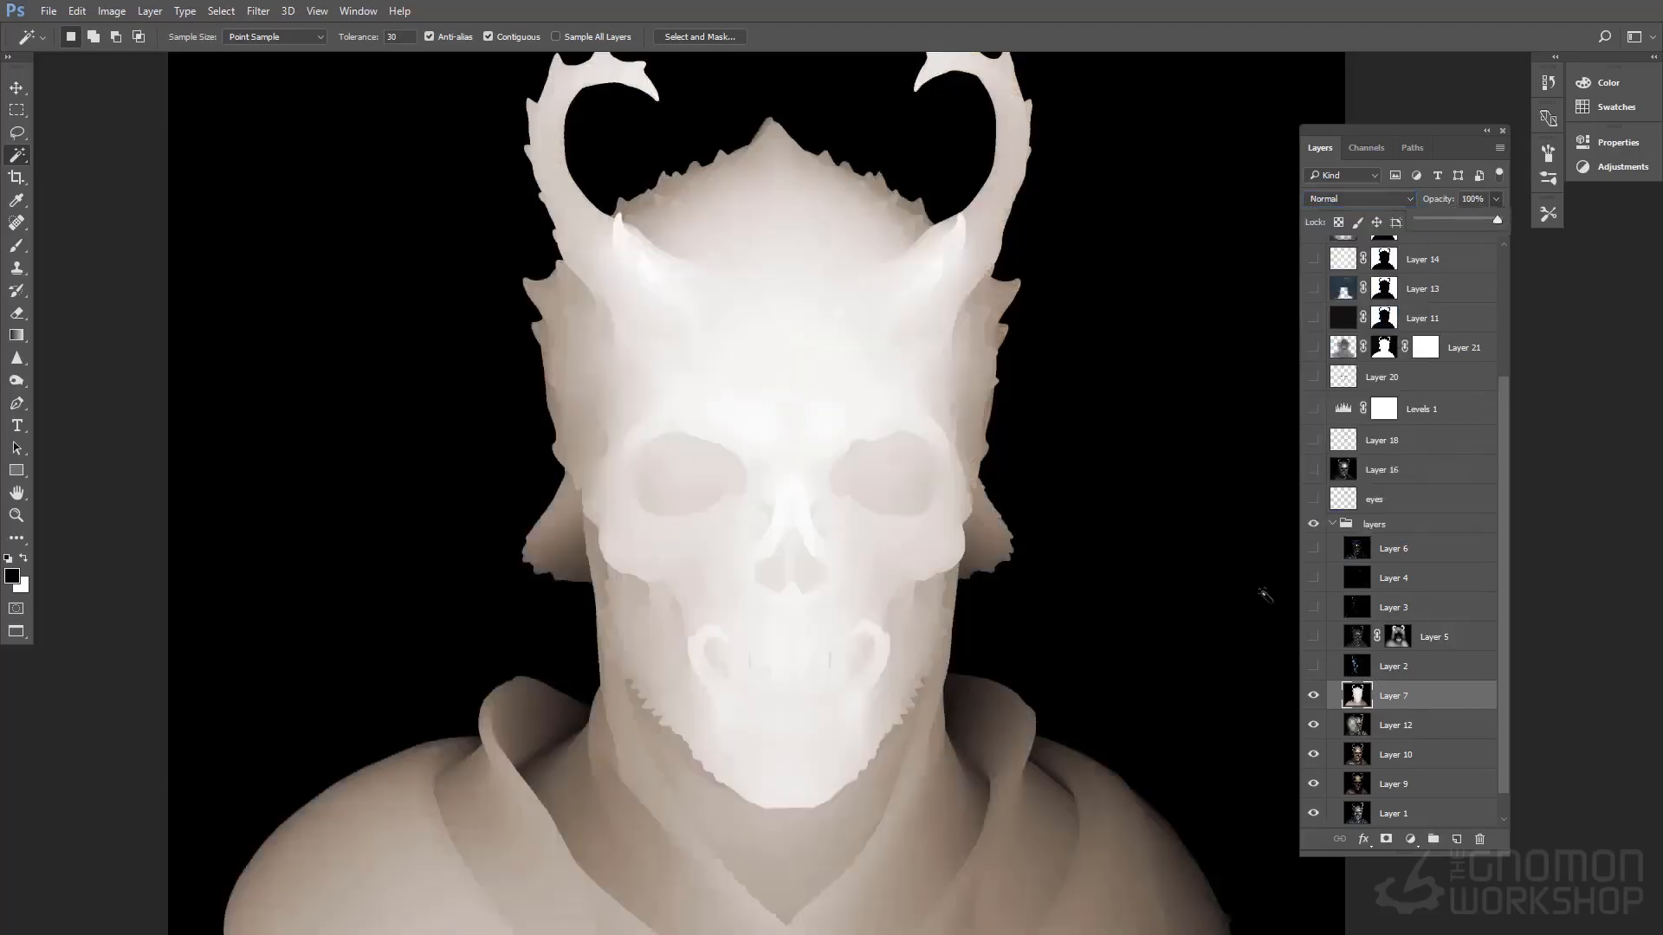
key("5")
key("5")
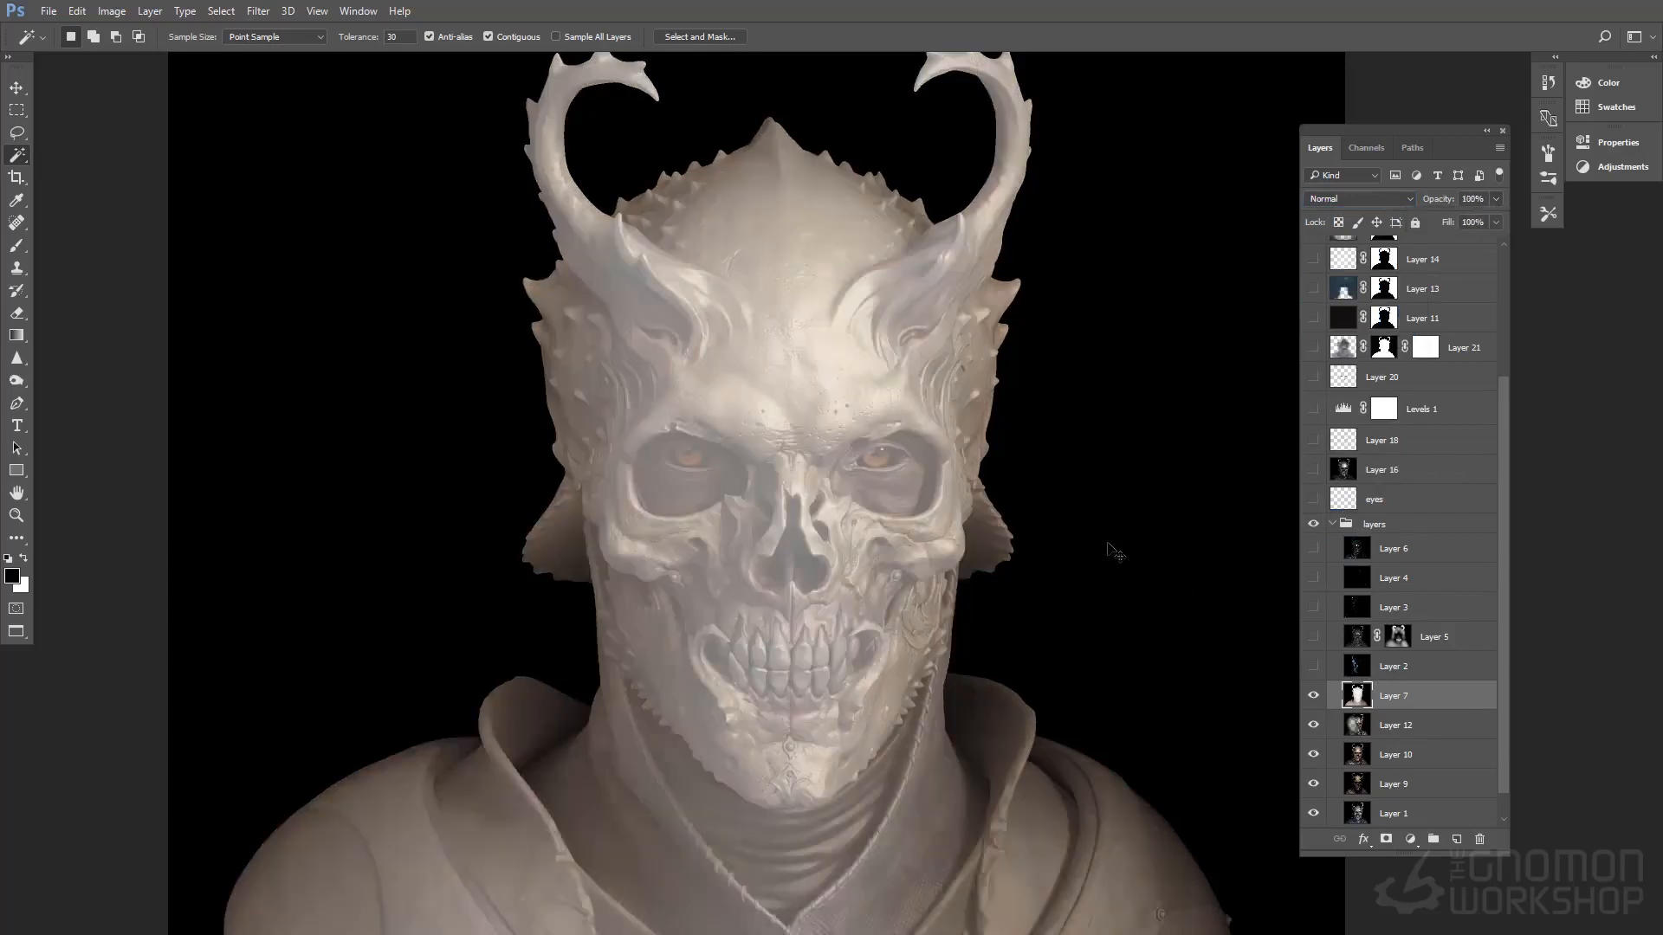
key("ctrl+alt+z")
key("ctrl+alt+z")
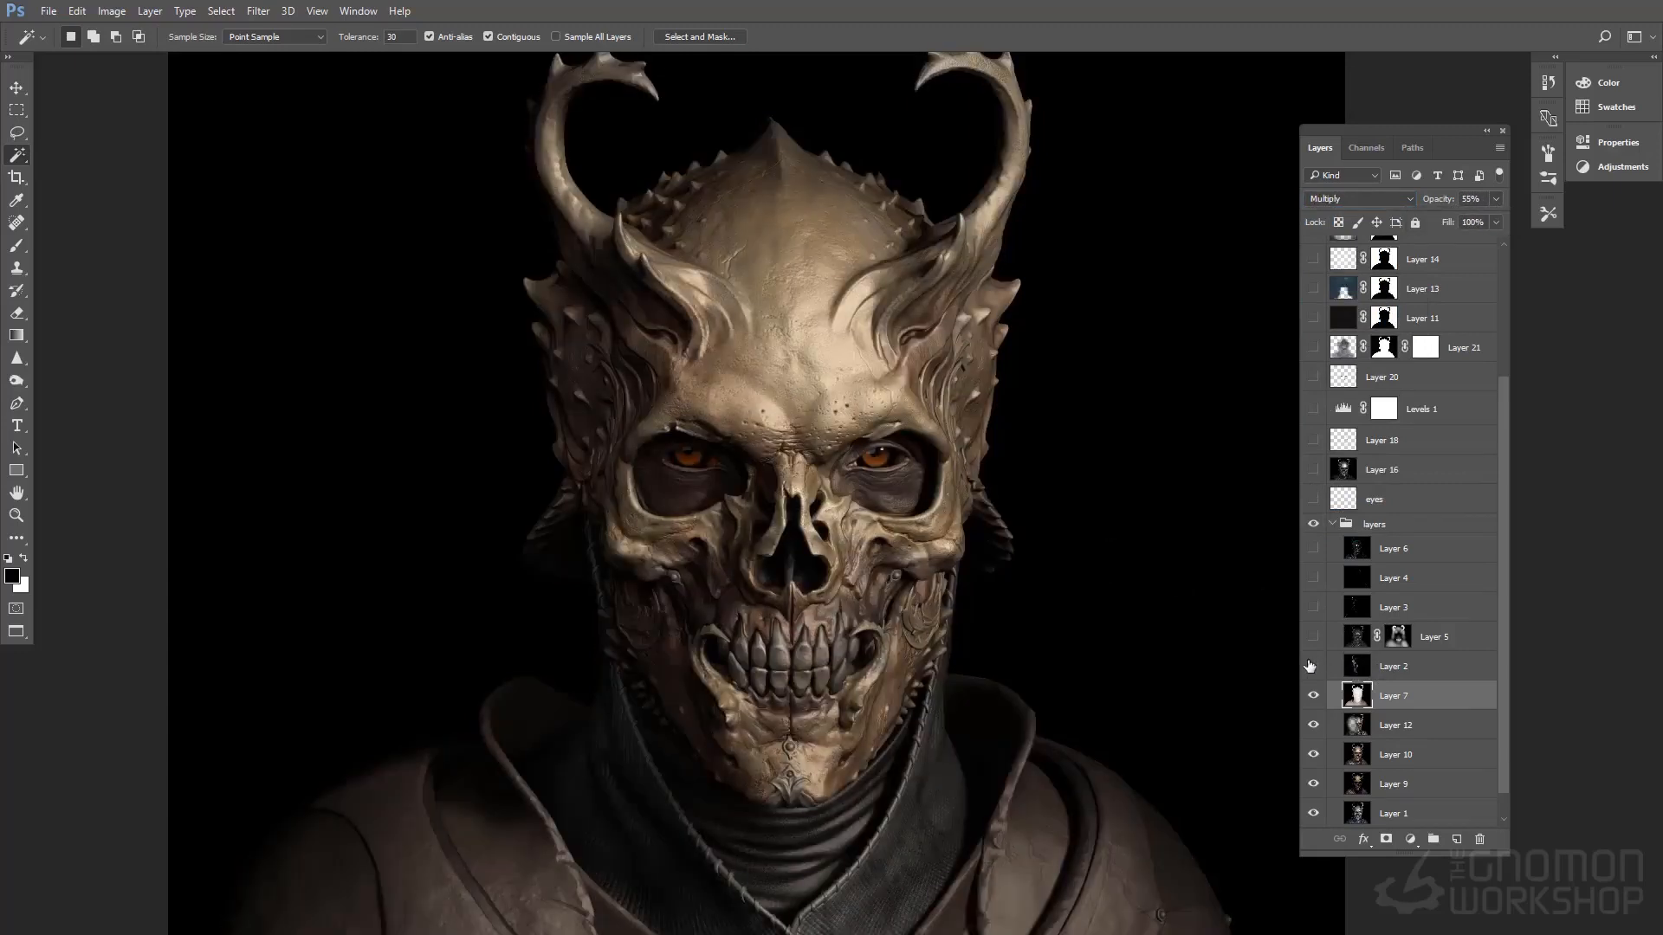
Show and select Layer 2, compare its effect, and set its opacity to 32%
left_click(1313, 666)
left_click(1390, 669)
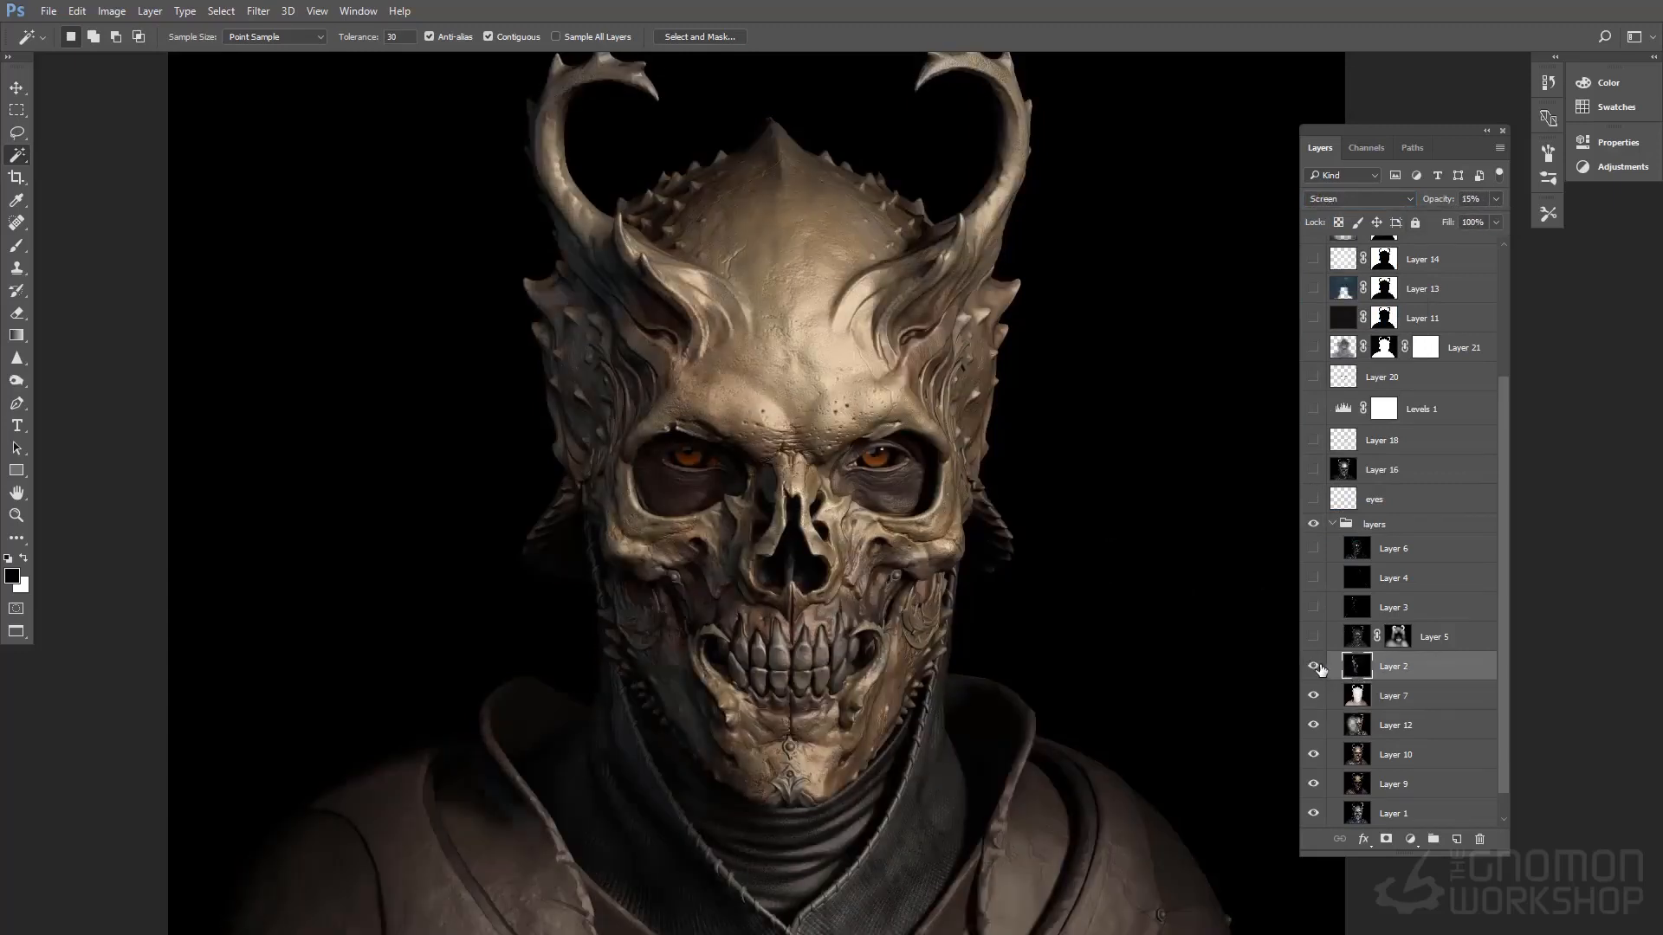
left_click(1313, 667)
left_click(1313, 667)
left_click(1497, 200)
mouse_move(1446, 225)
left_mouse_down()
mouse_move(1514, 224)
mouse_move(1444, 221)
left_mouse_up()
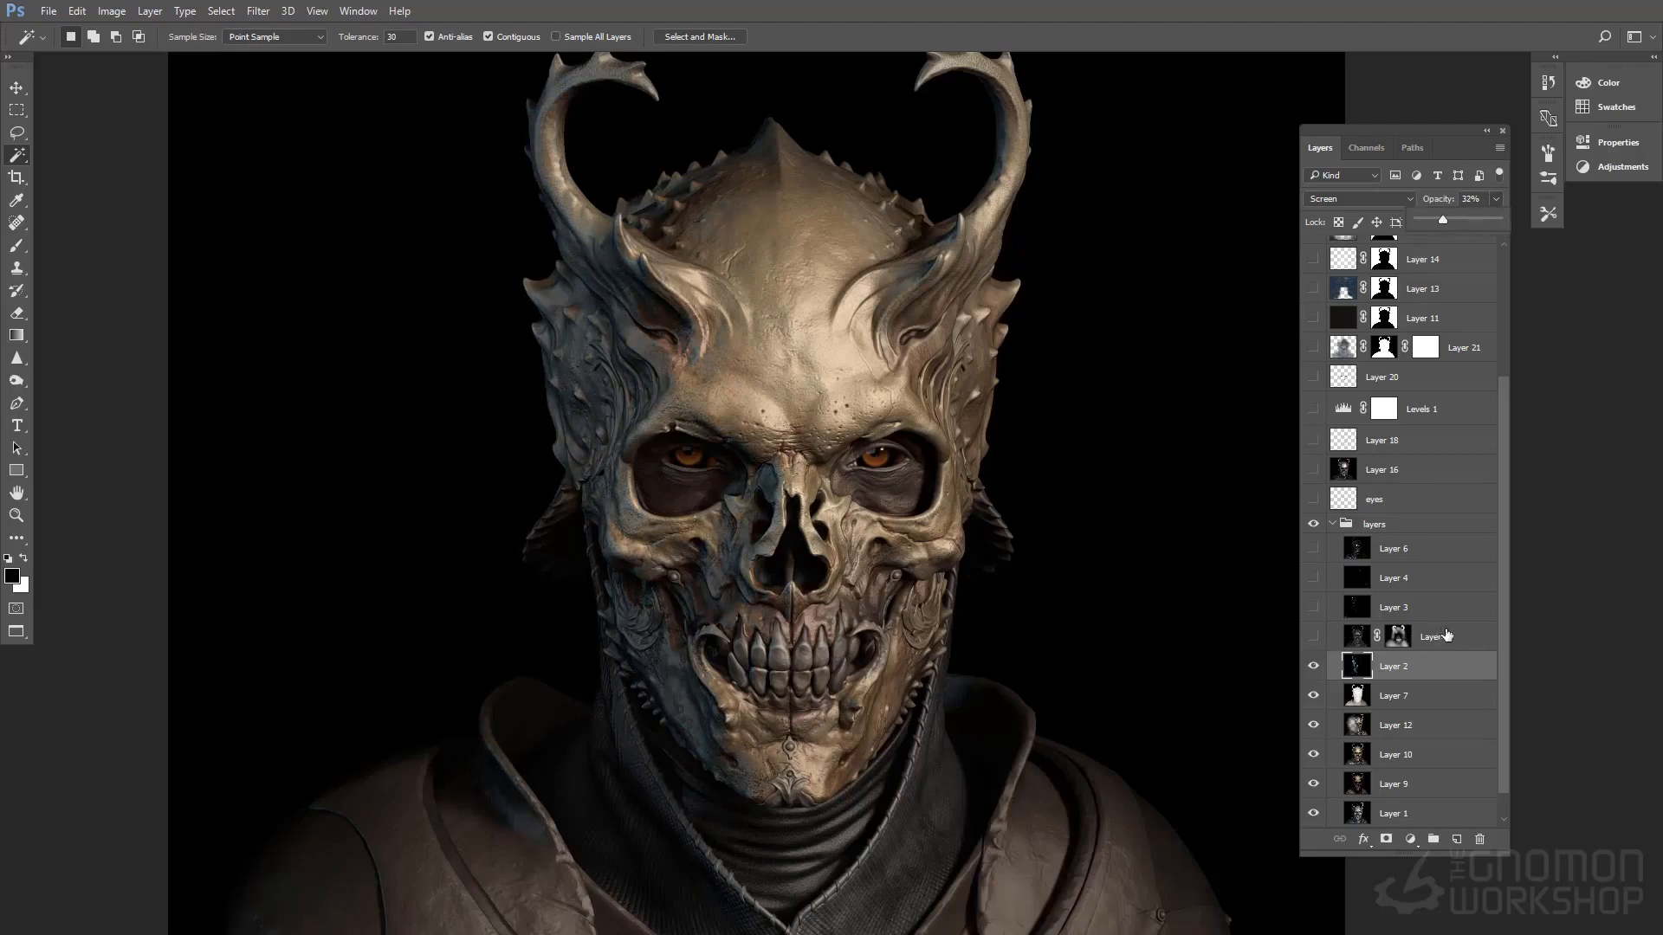
Select and show the masked Layer 5 to compare its effect on the composite
left_click(1447, 637)
left_click(1313, 664)
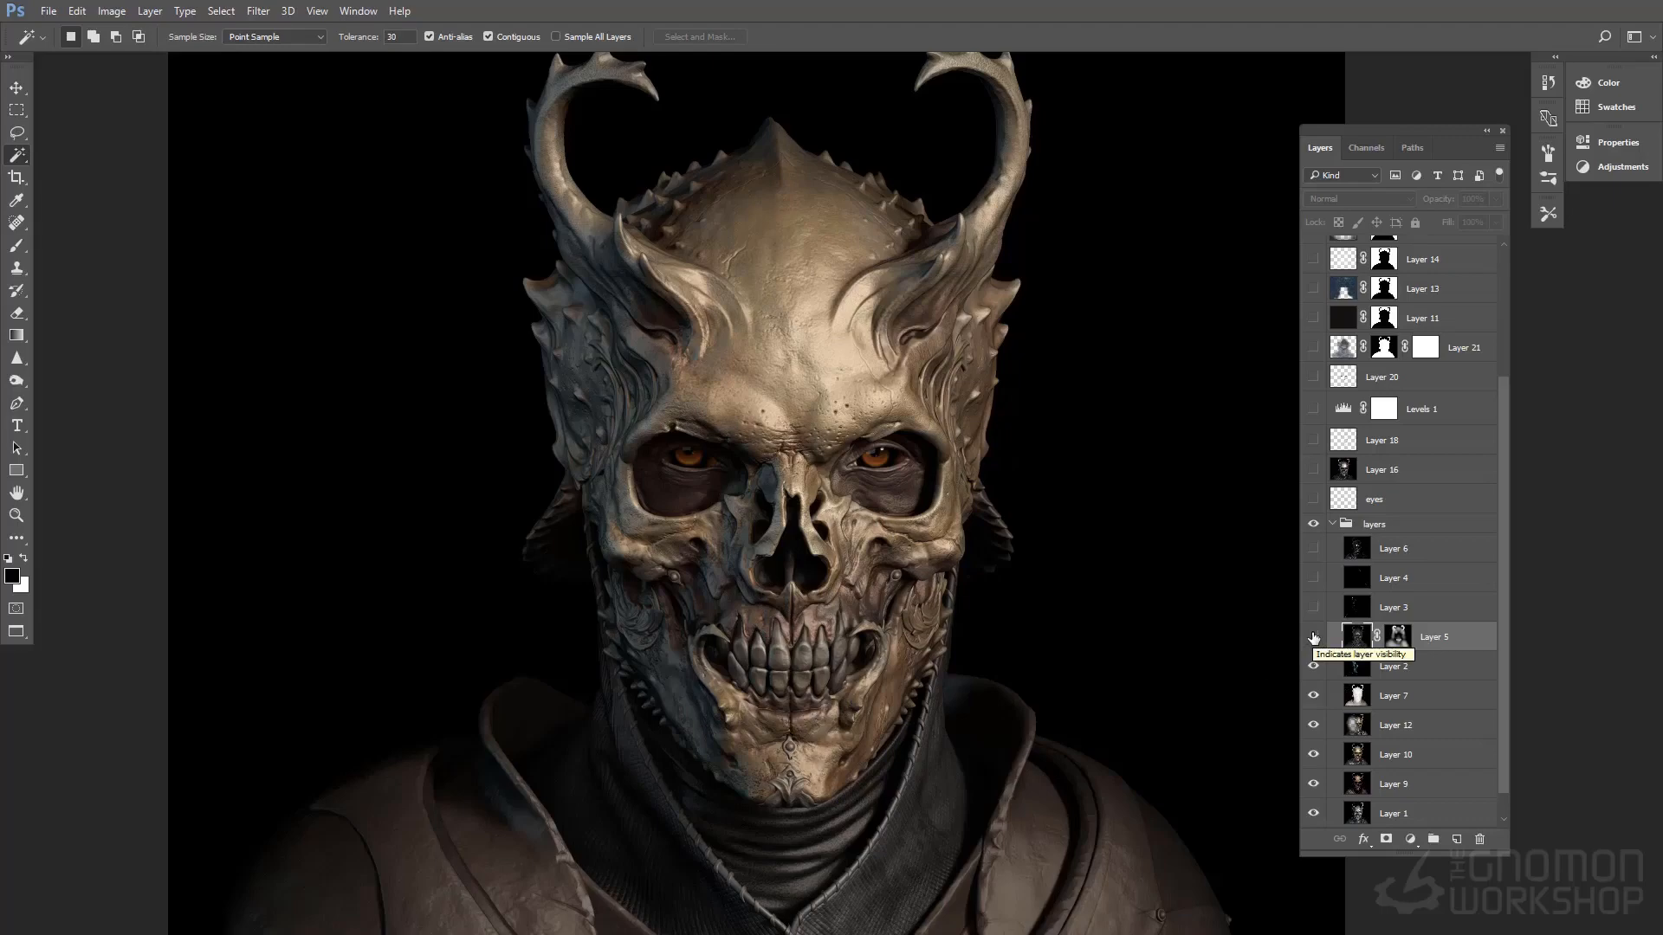
left_click(1314, 637)
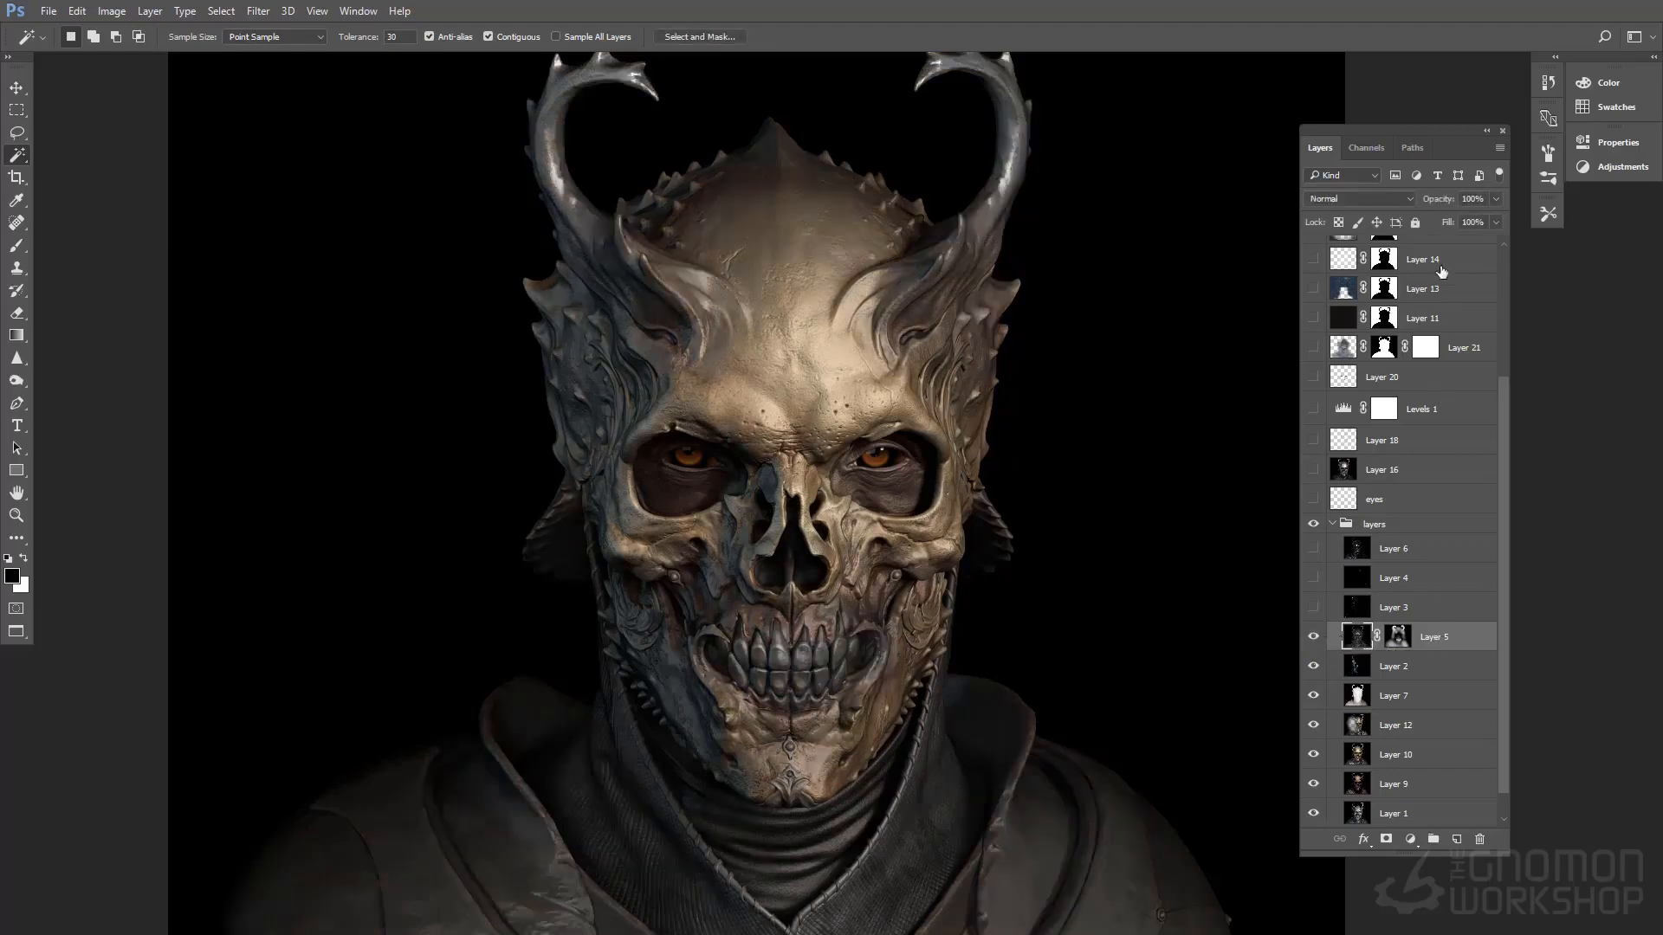
Disable and re-enable Layer 5's mask to compare the full render pass with the masked result
left_click(1403, 639)
left_click(1399, 640, "shift")
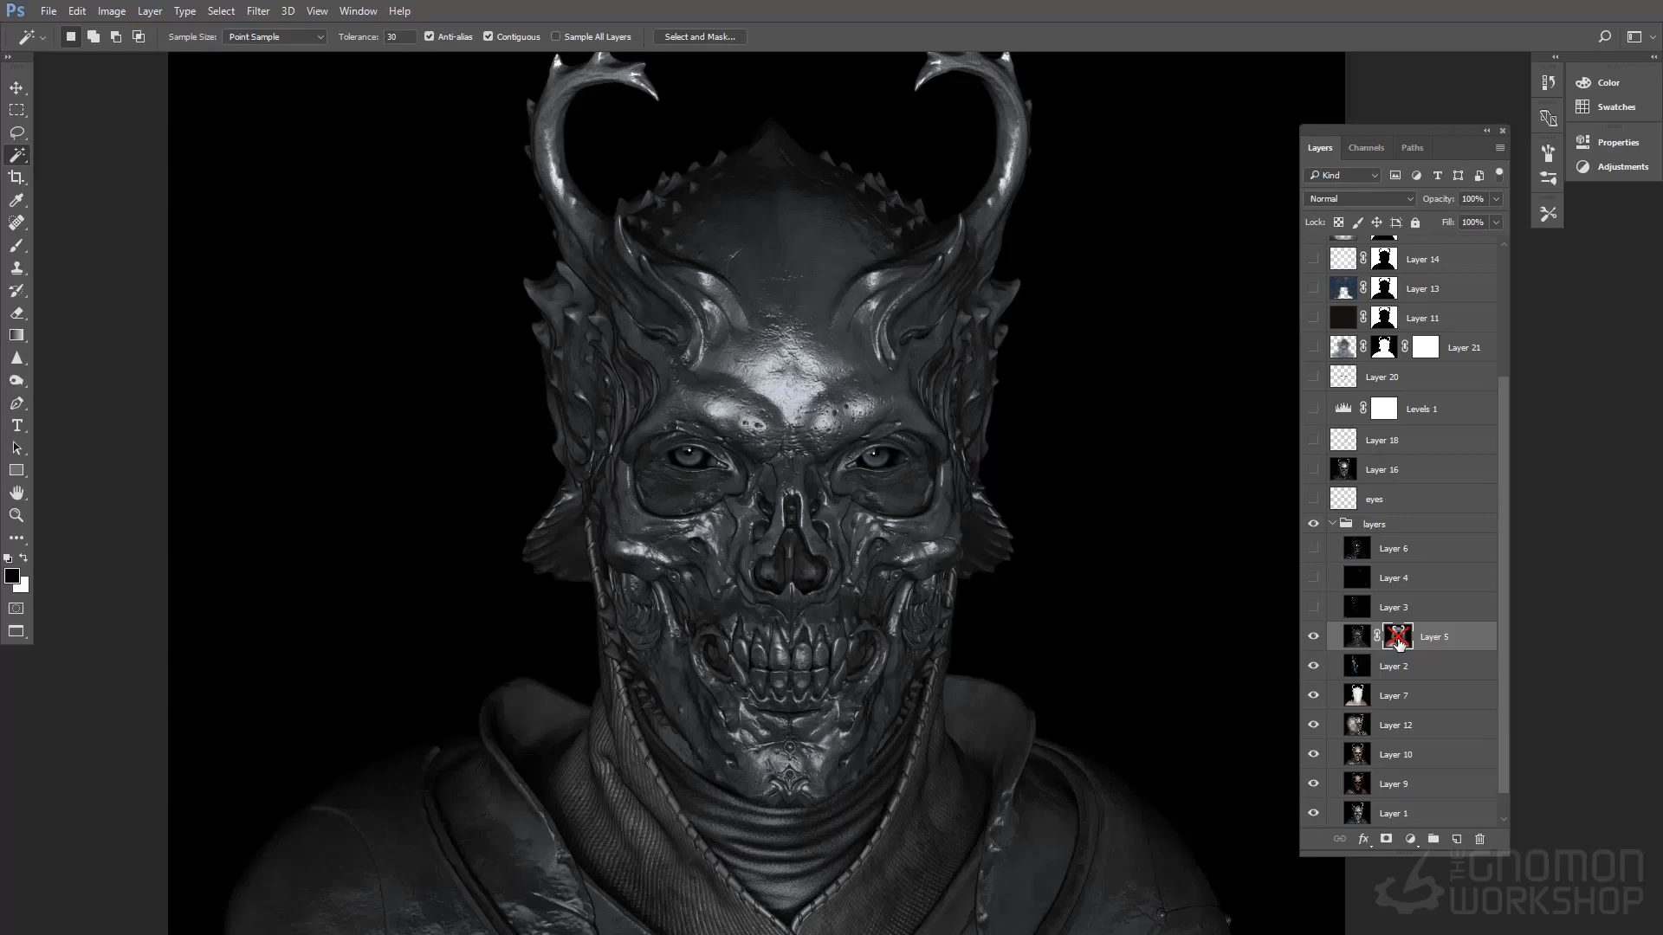
left_click(1399, 639, "shift")
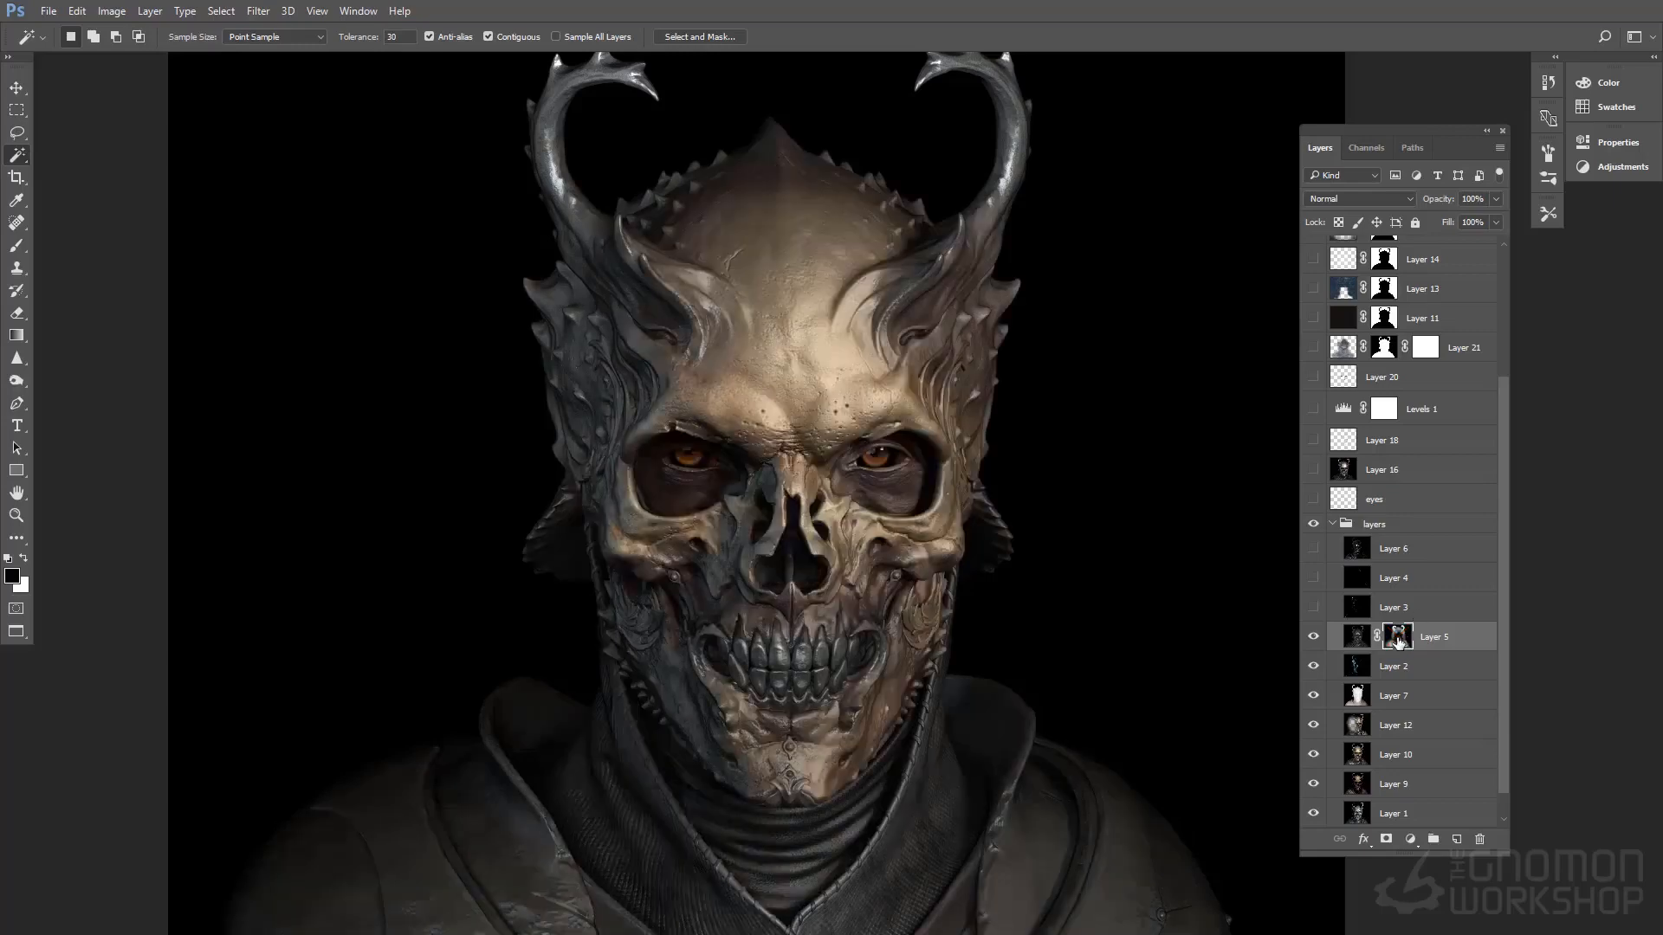
left_click(1399, 639, "shift")
left_click(1399, 639, "shift")
Show and select Layer 3, toggling its visibility to compare the highlights it adds
left_click(1314, 608)
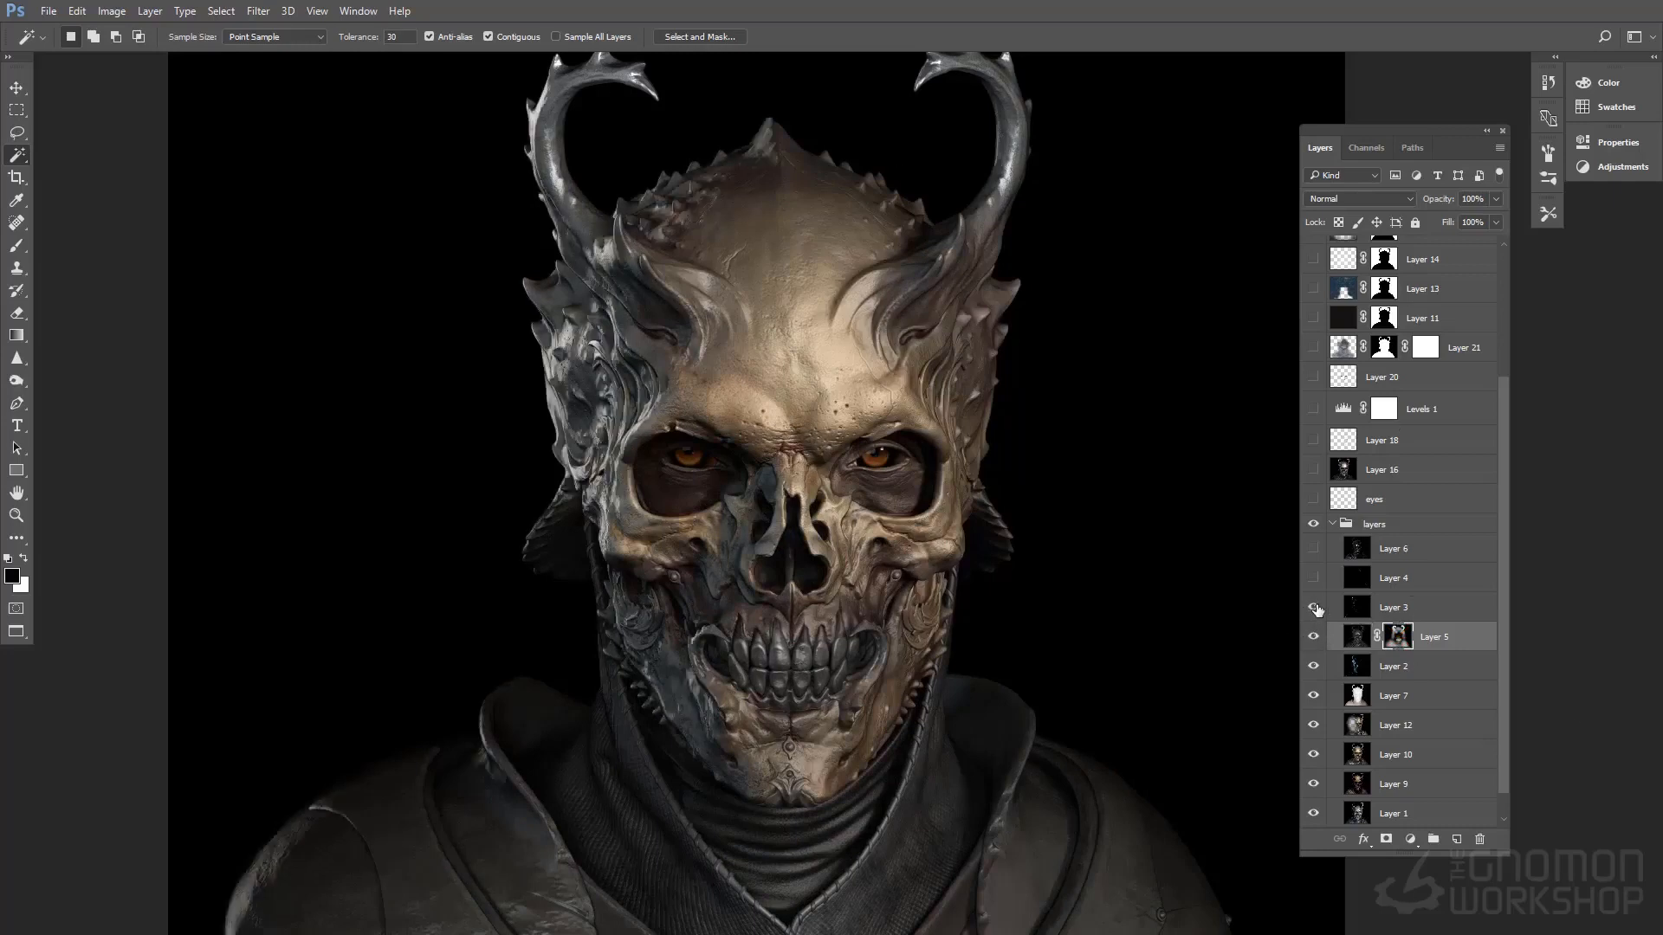
left_click(1328, 612)
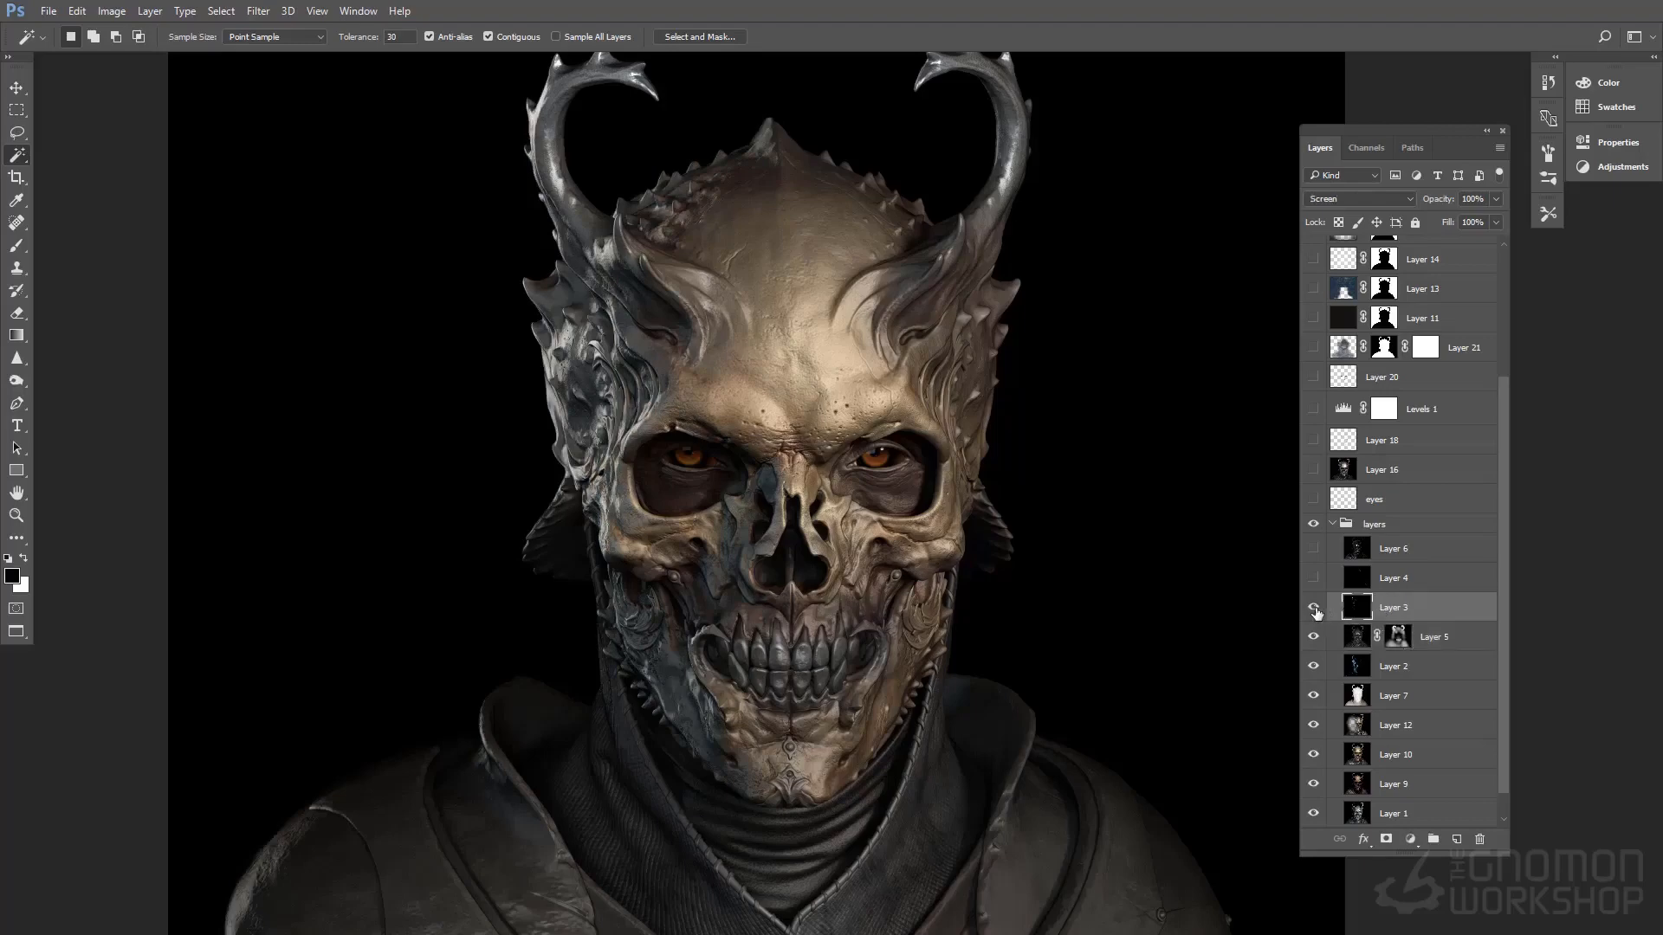
left_click(1314, 608)
left_click(1313, 609)
Show and select Layer 4 and Layer 6 in the layers group
left_click(1315, 578)
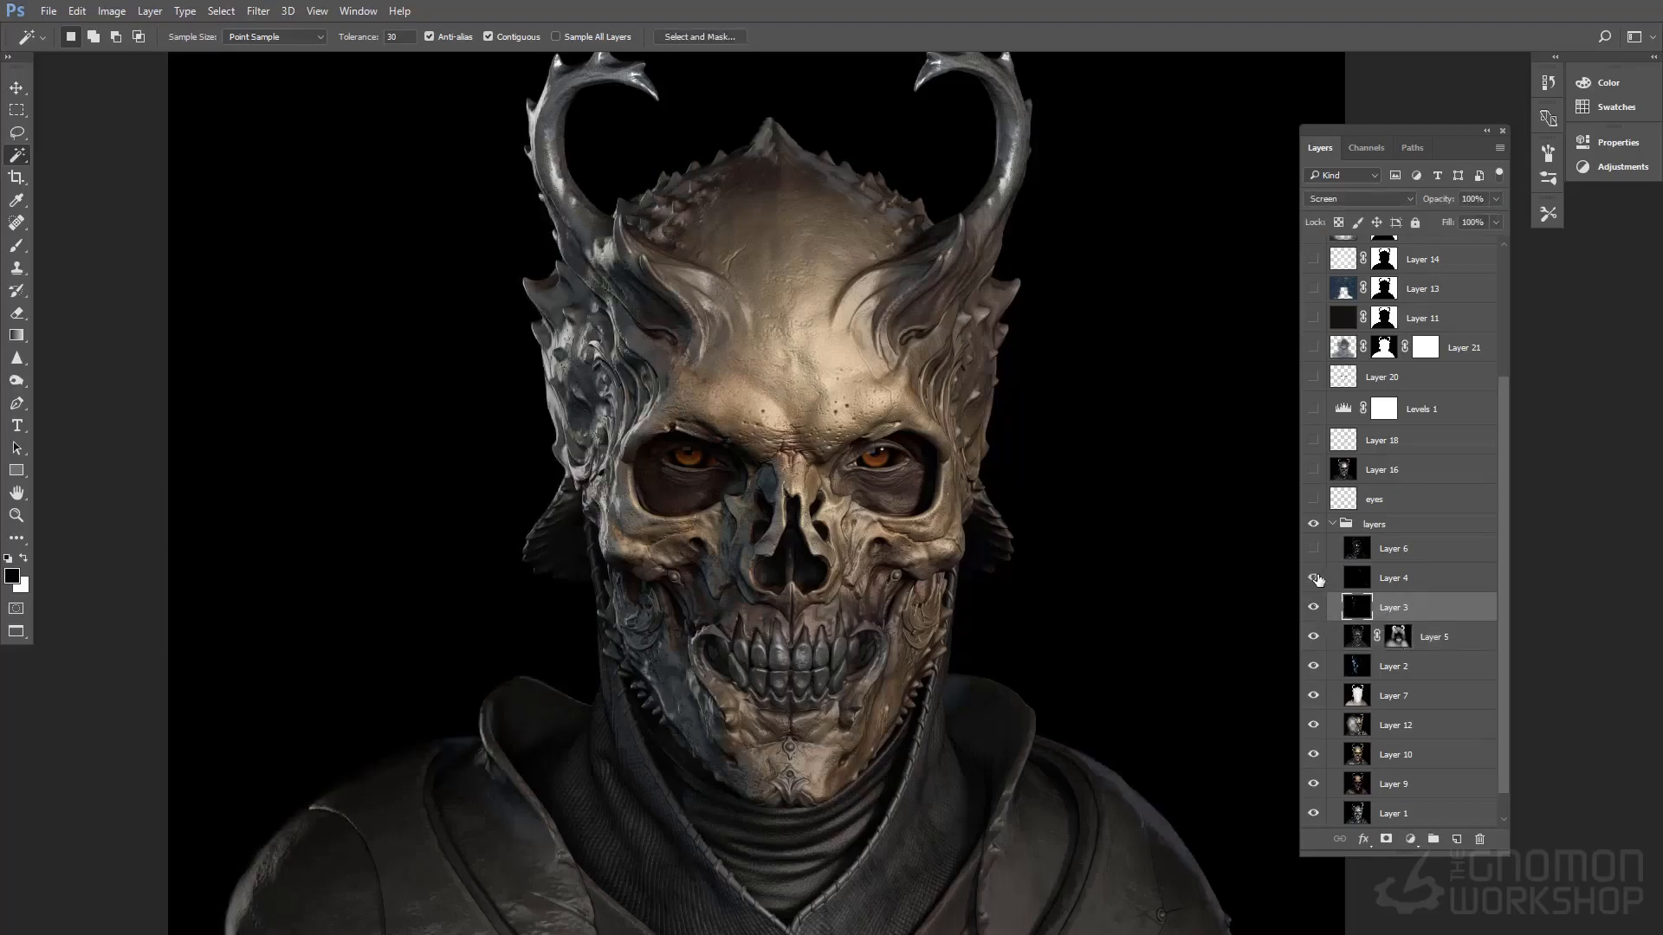
left_click(1381, 581)
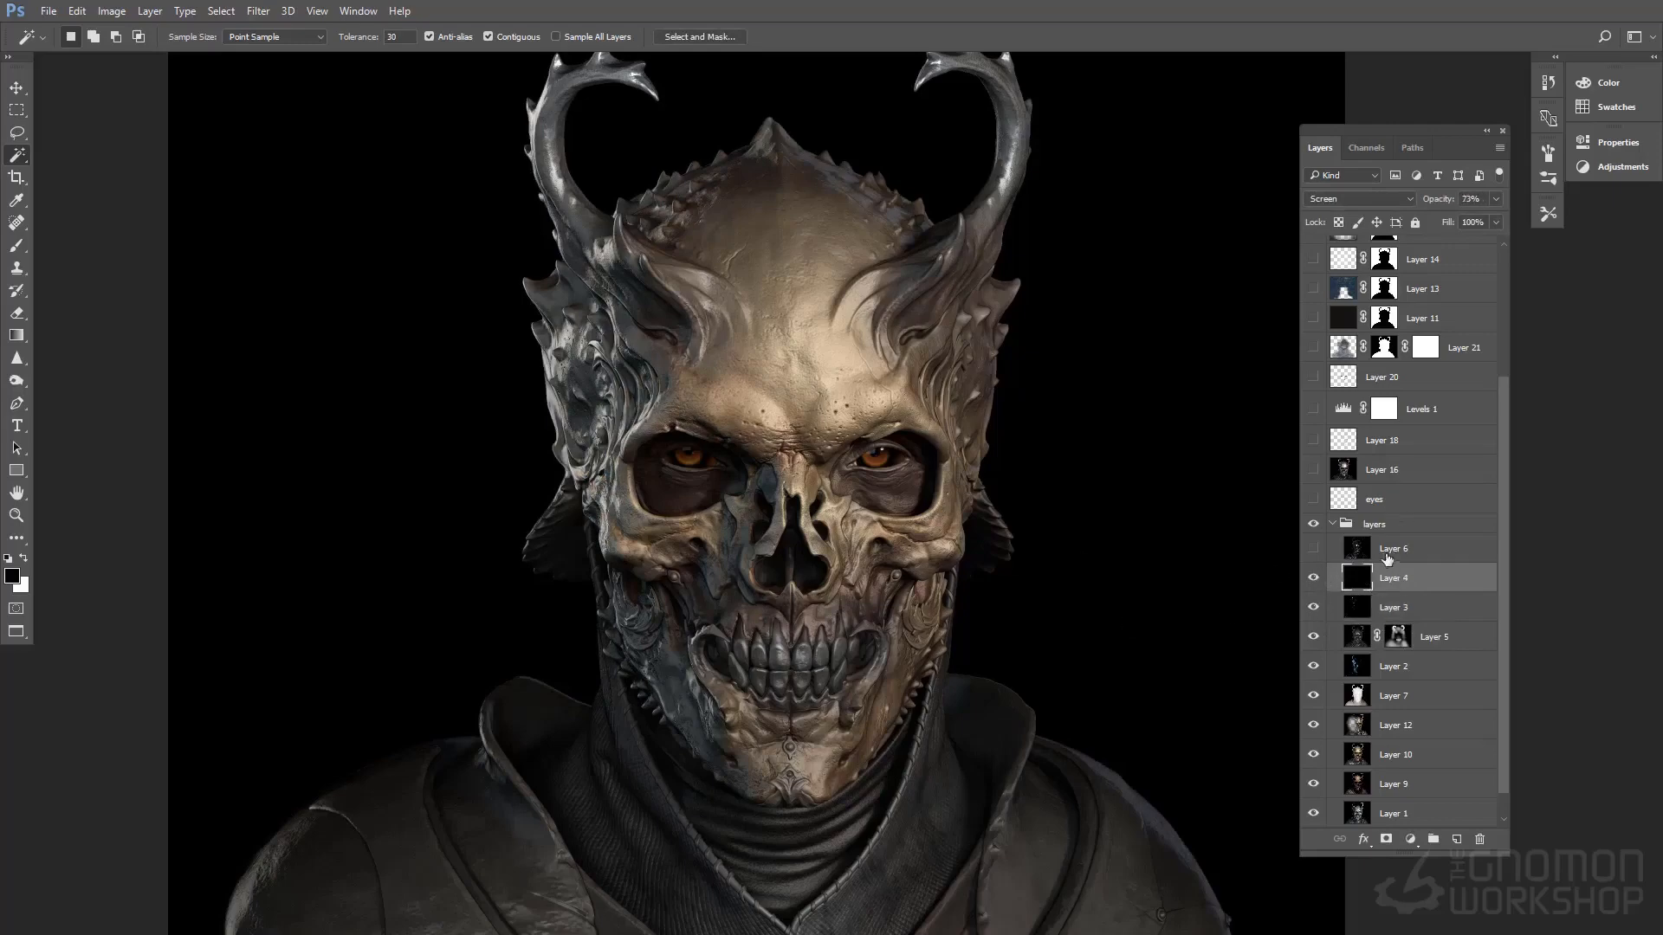
left_click(1403, 552)
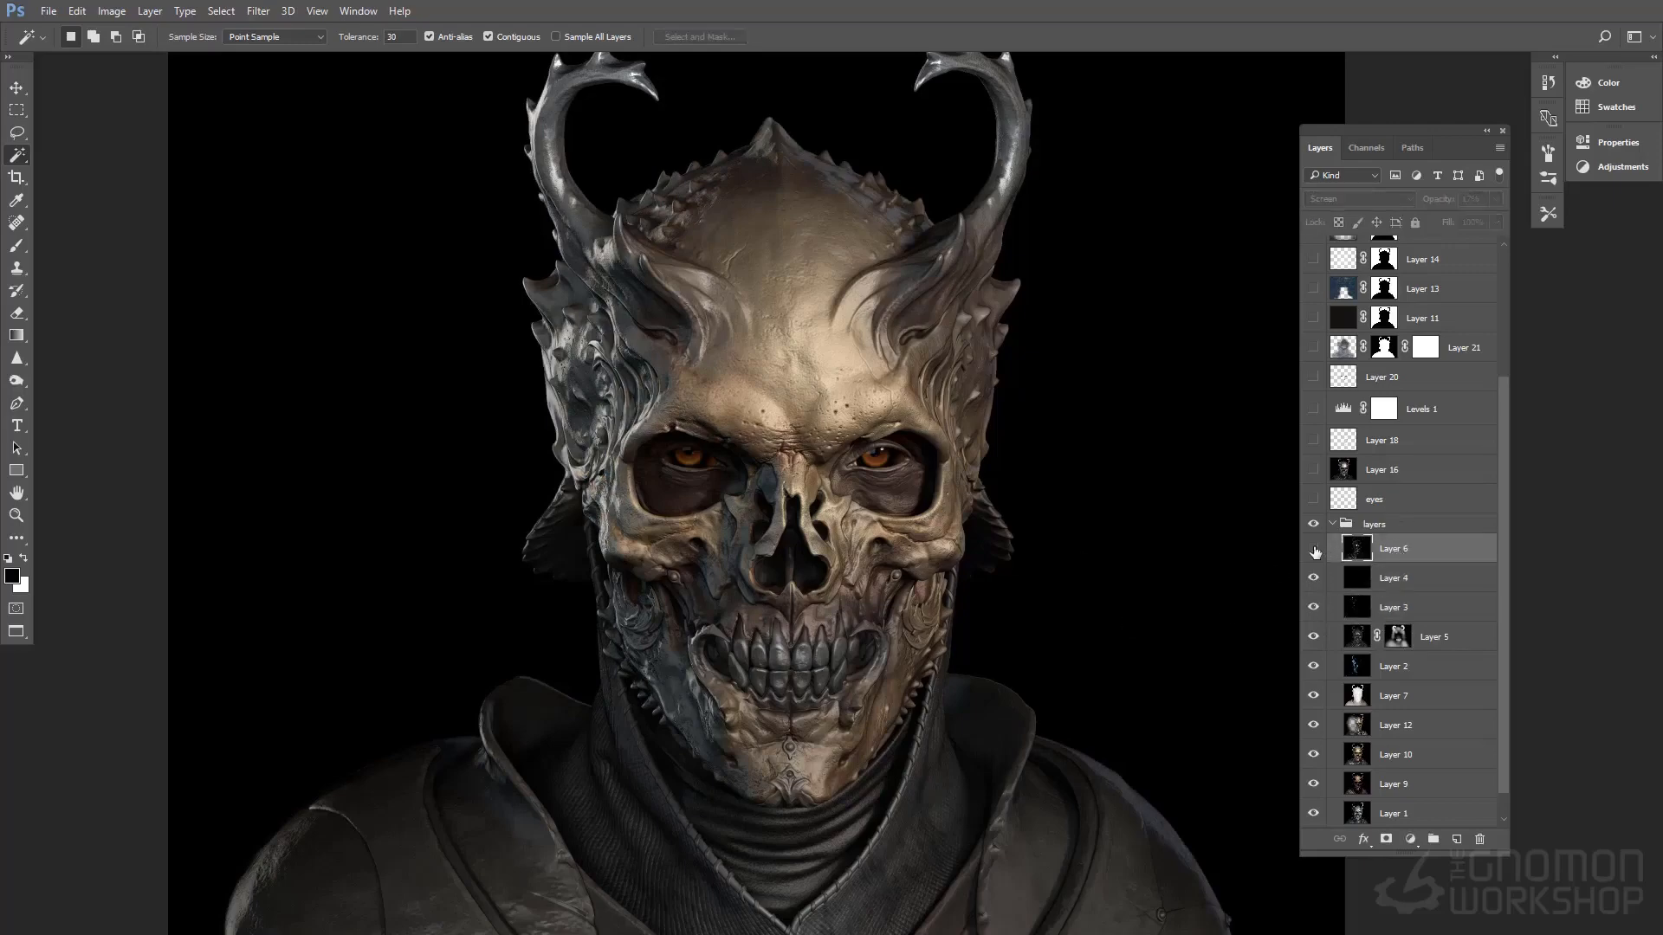
left_click(1315, 552)
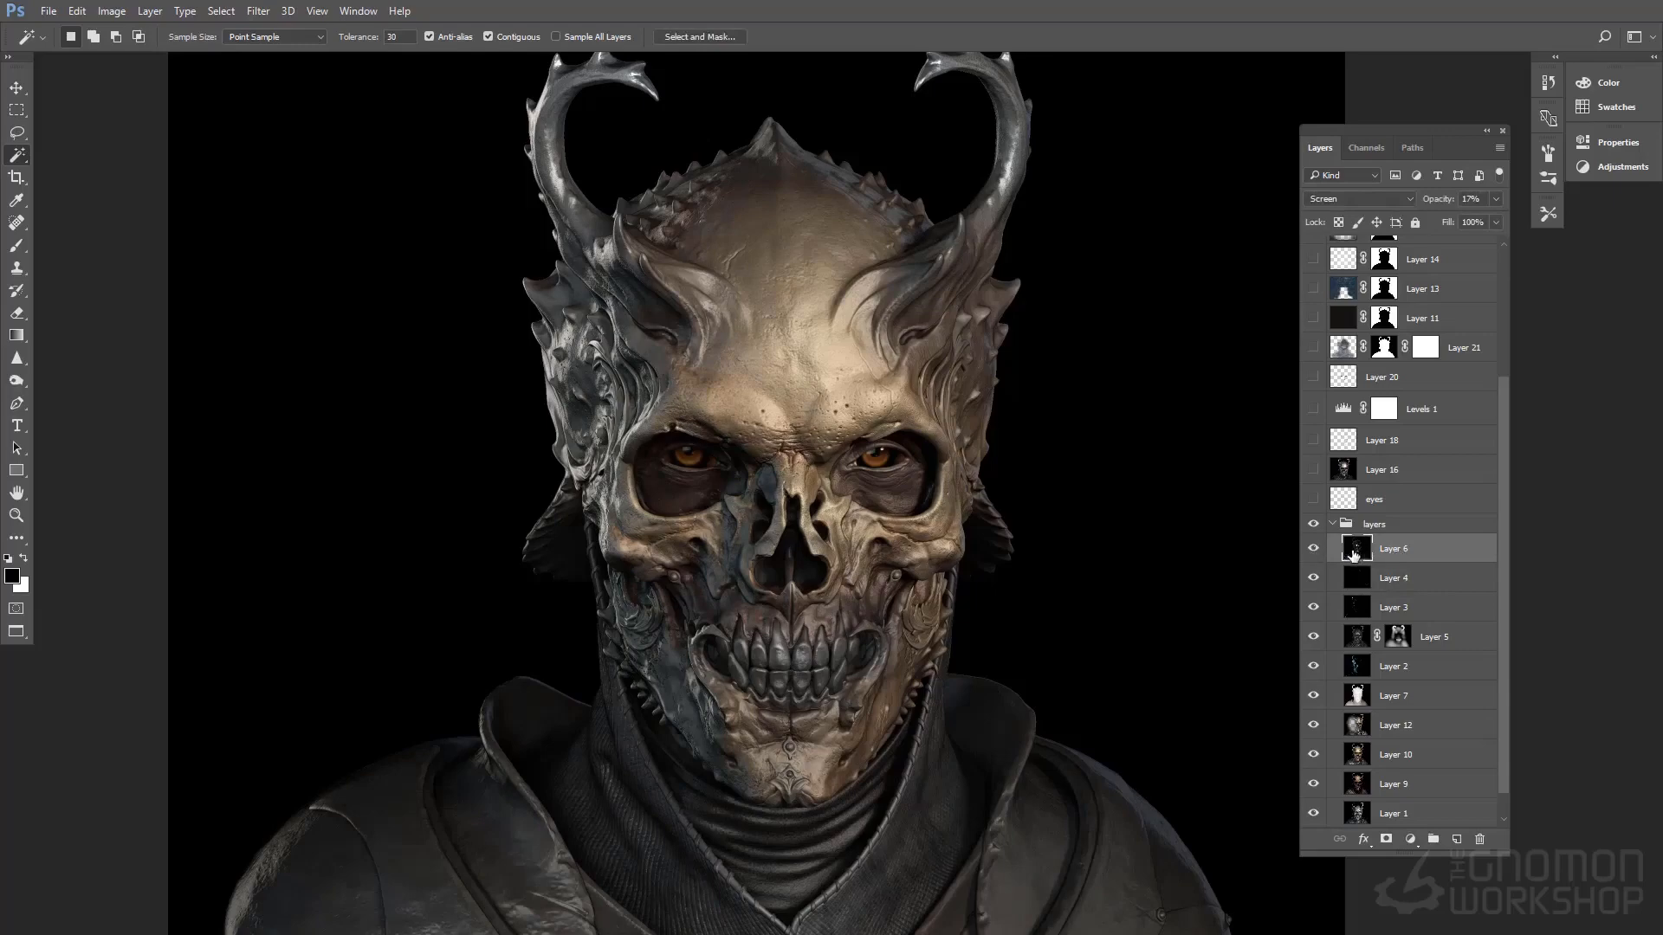
Preview Layer 6 in Normal blend mode at 100% opacity, and undo these changes
left_click(1363, 196)
left_click(1355, 213)
left_click(1496, 200)
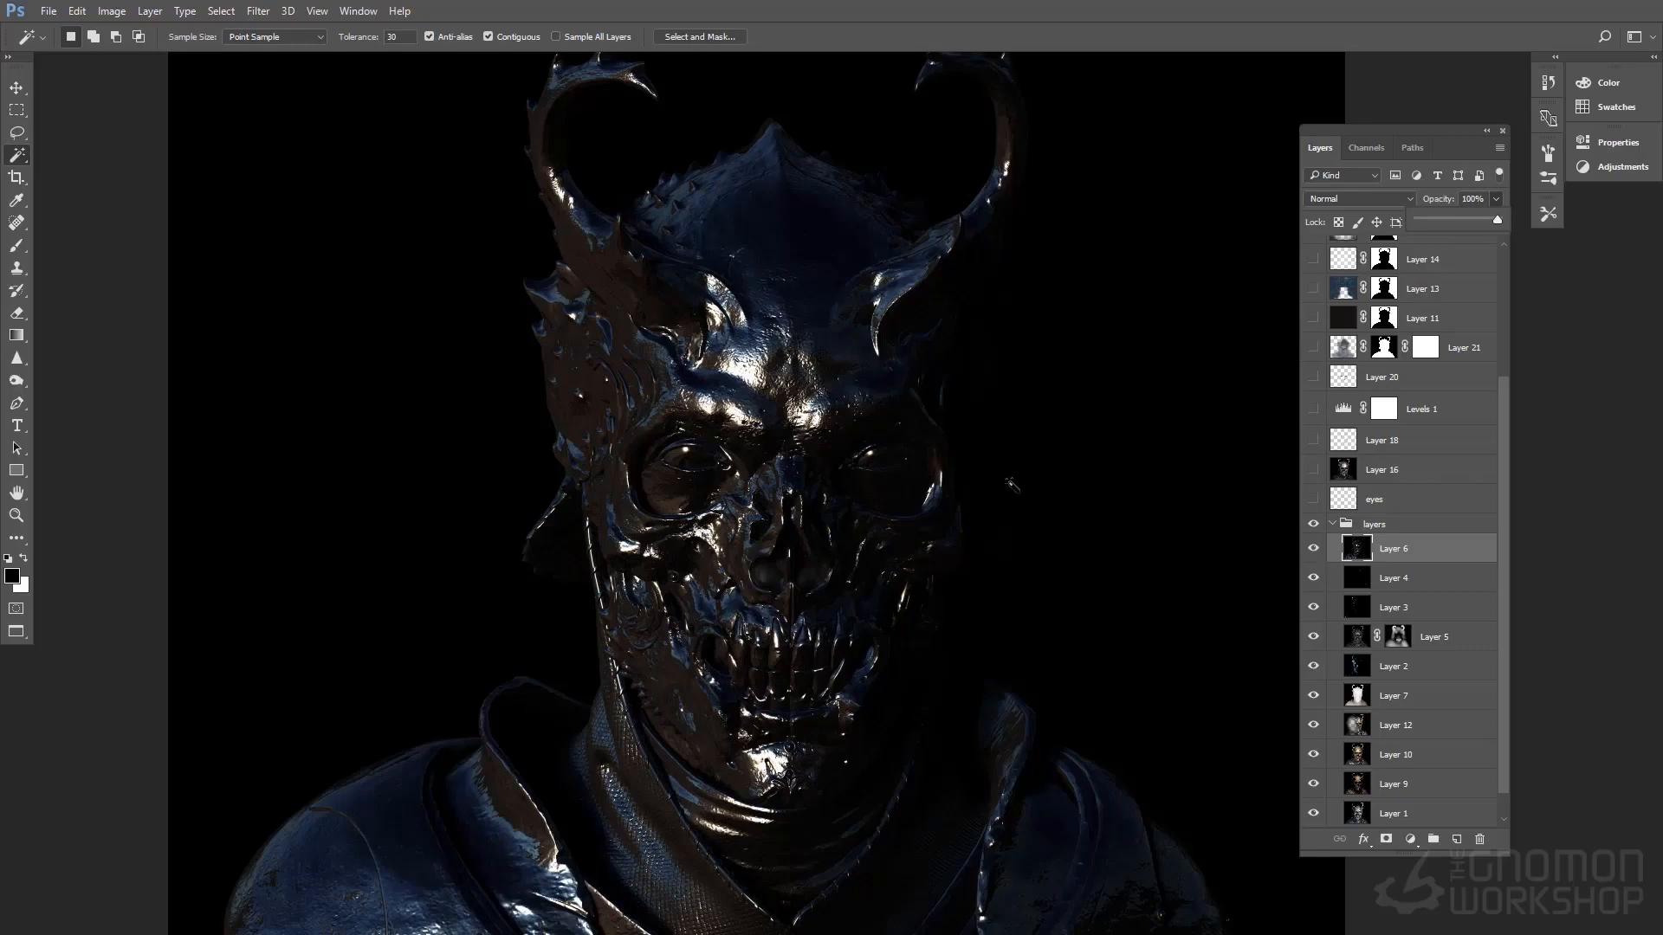
key("ctrl+alt+z")
key("ctrl+alt+z")
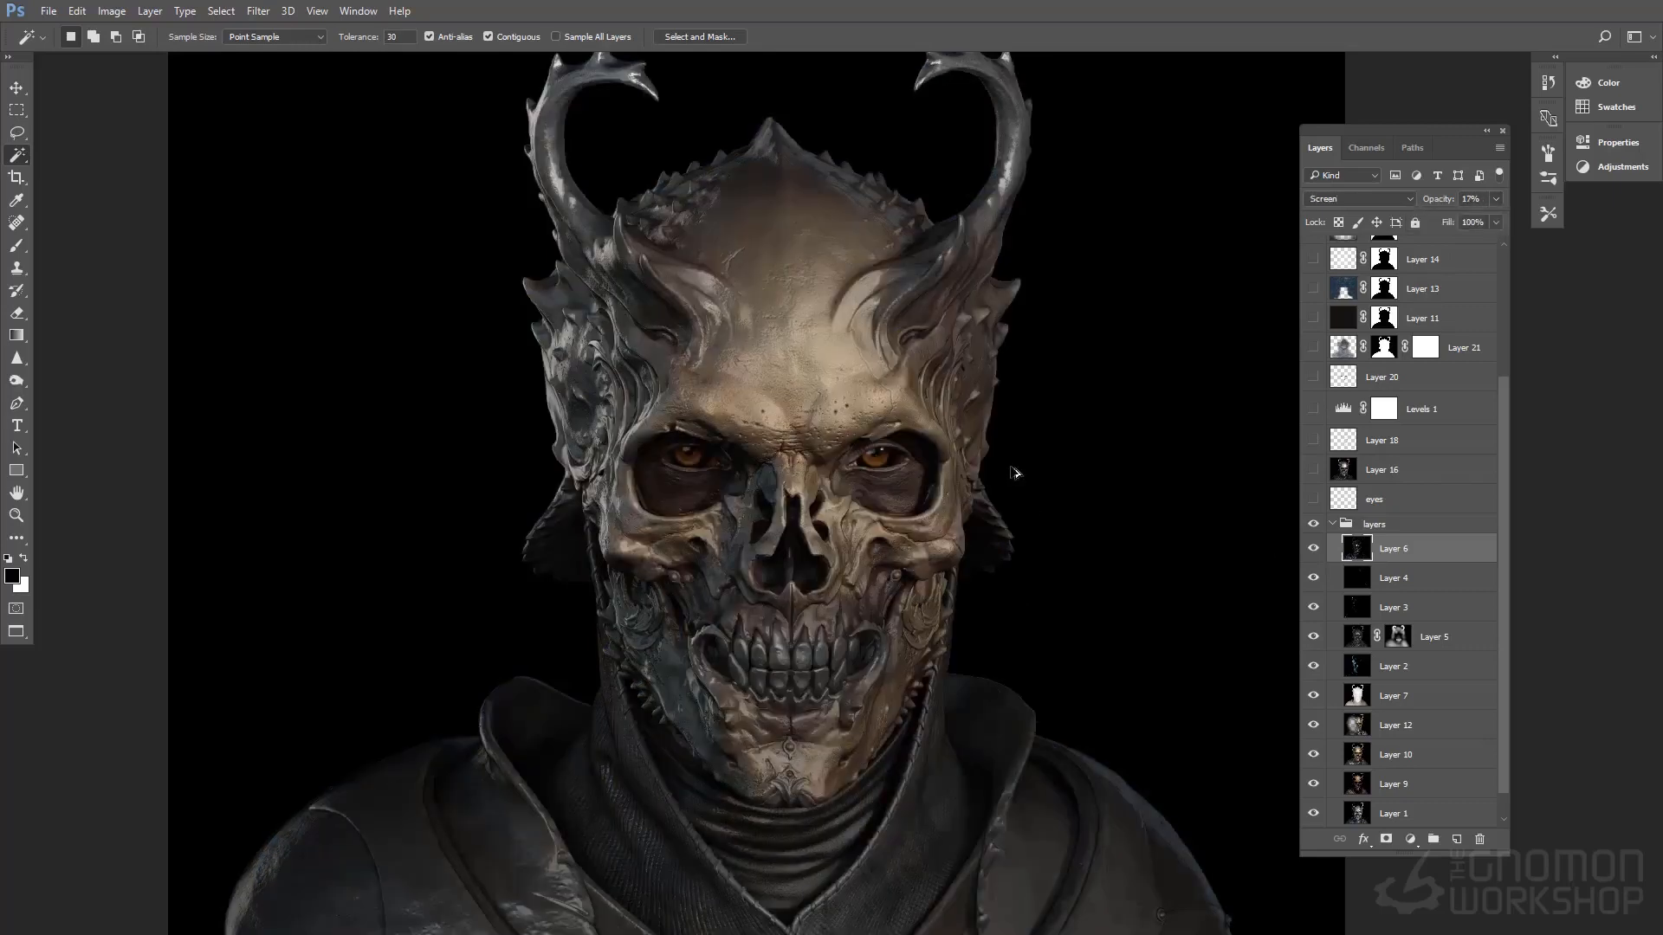
Toggle Layer 6's visibility repeatedly to compare the composite with and without it
left_click(1313, 548)
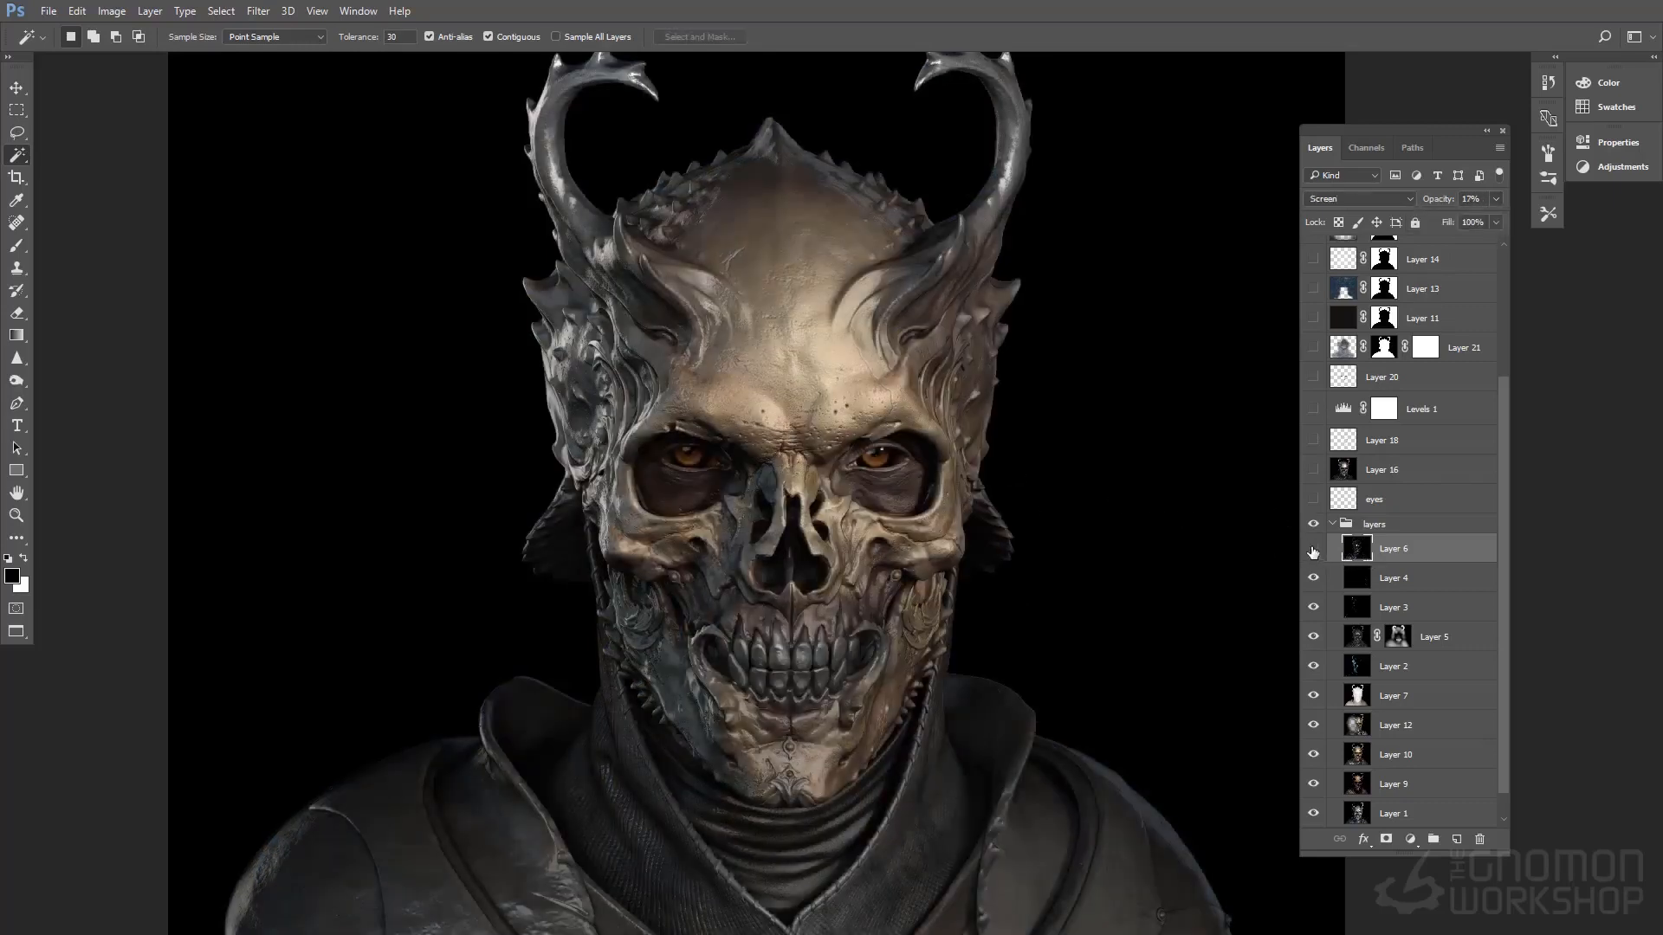
left_click(1313, 548)
left_click(1313, 548)
left_click(1313, 548)
scroll(1325, 606, "up", 3)
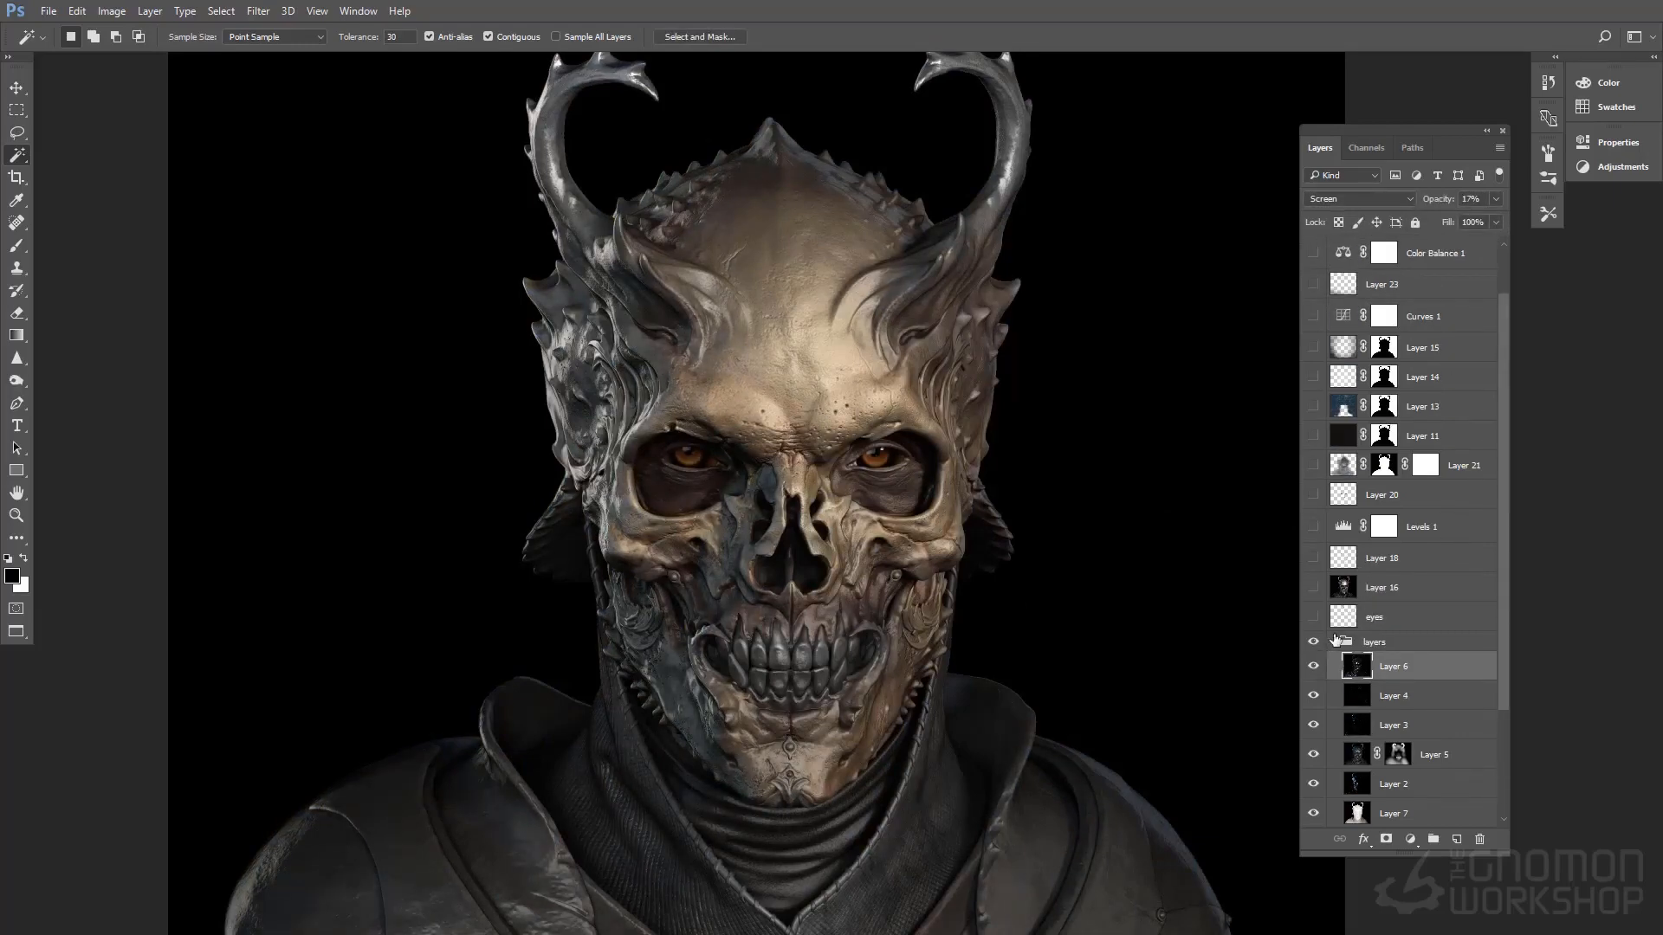
Select Layer 12 and adjust its opacity to 83%
scroll(1340, 645, "down", 3)
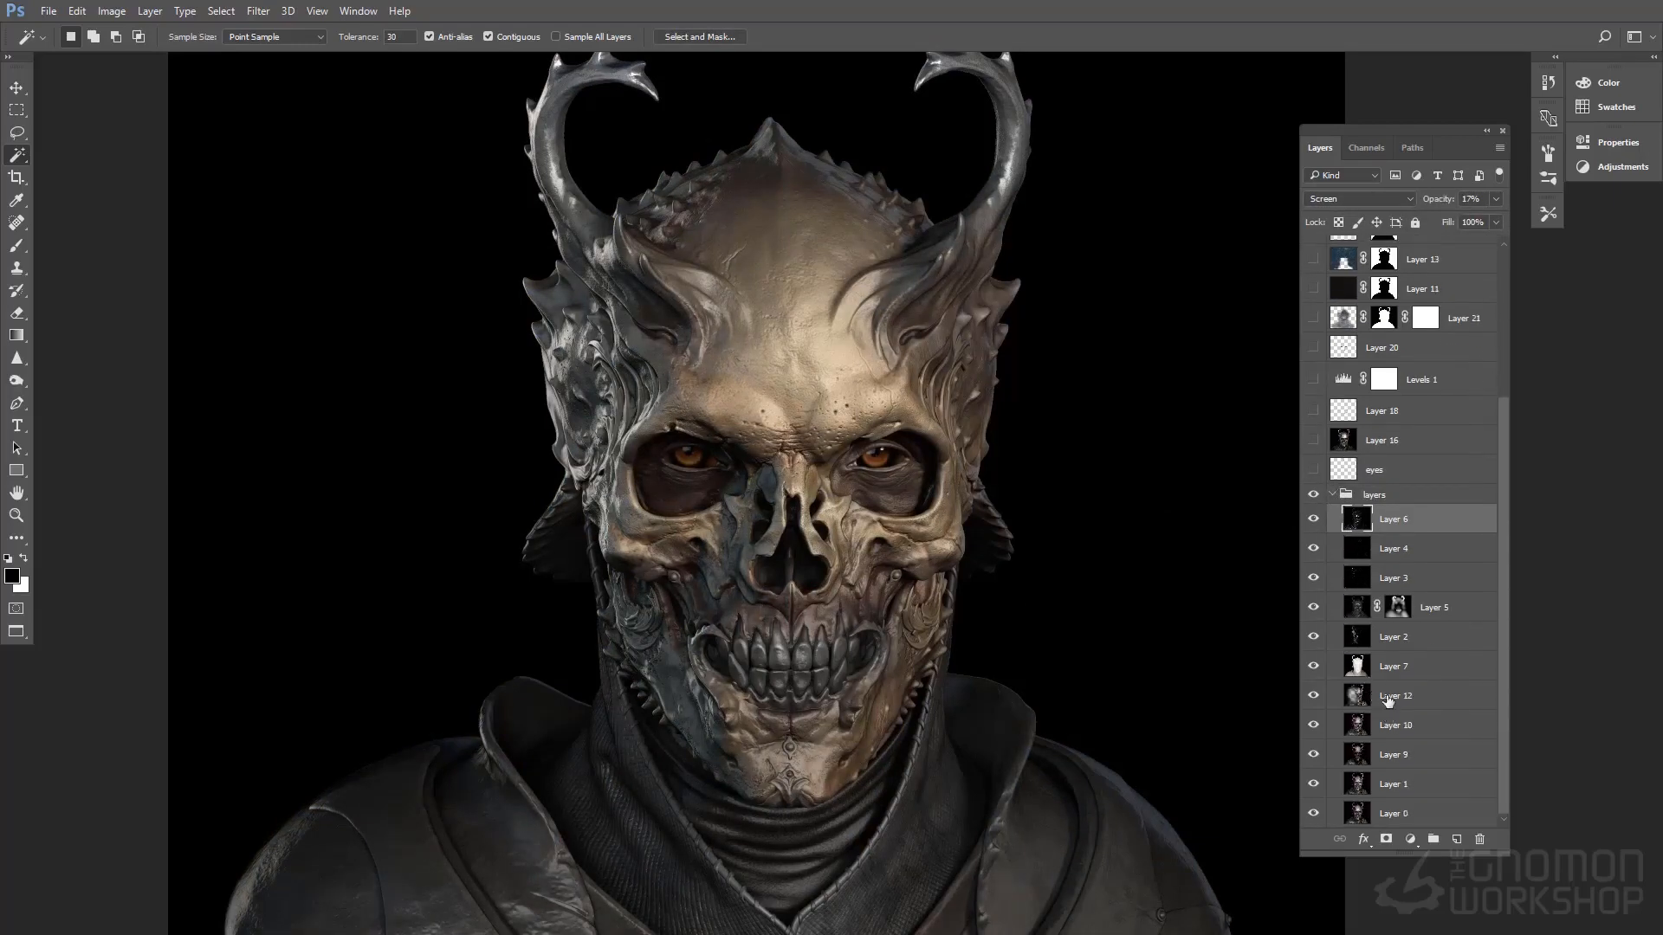
left_click(1388, 698)
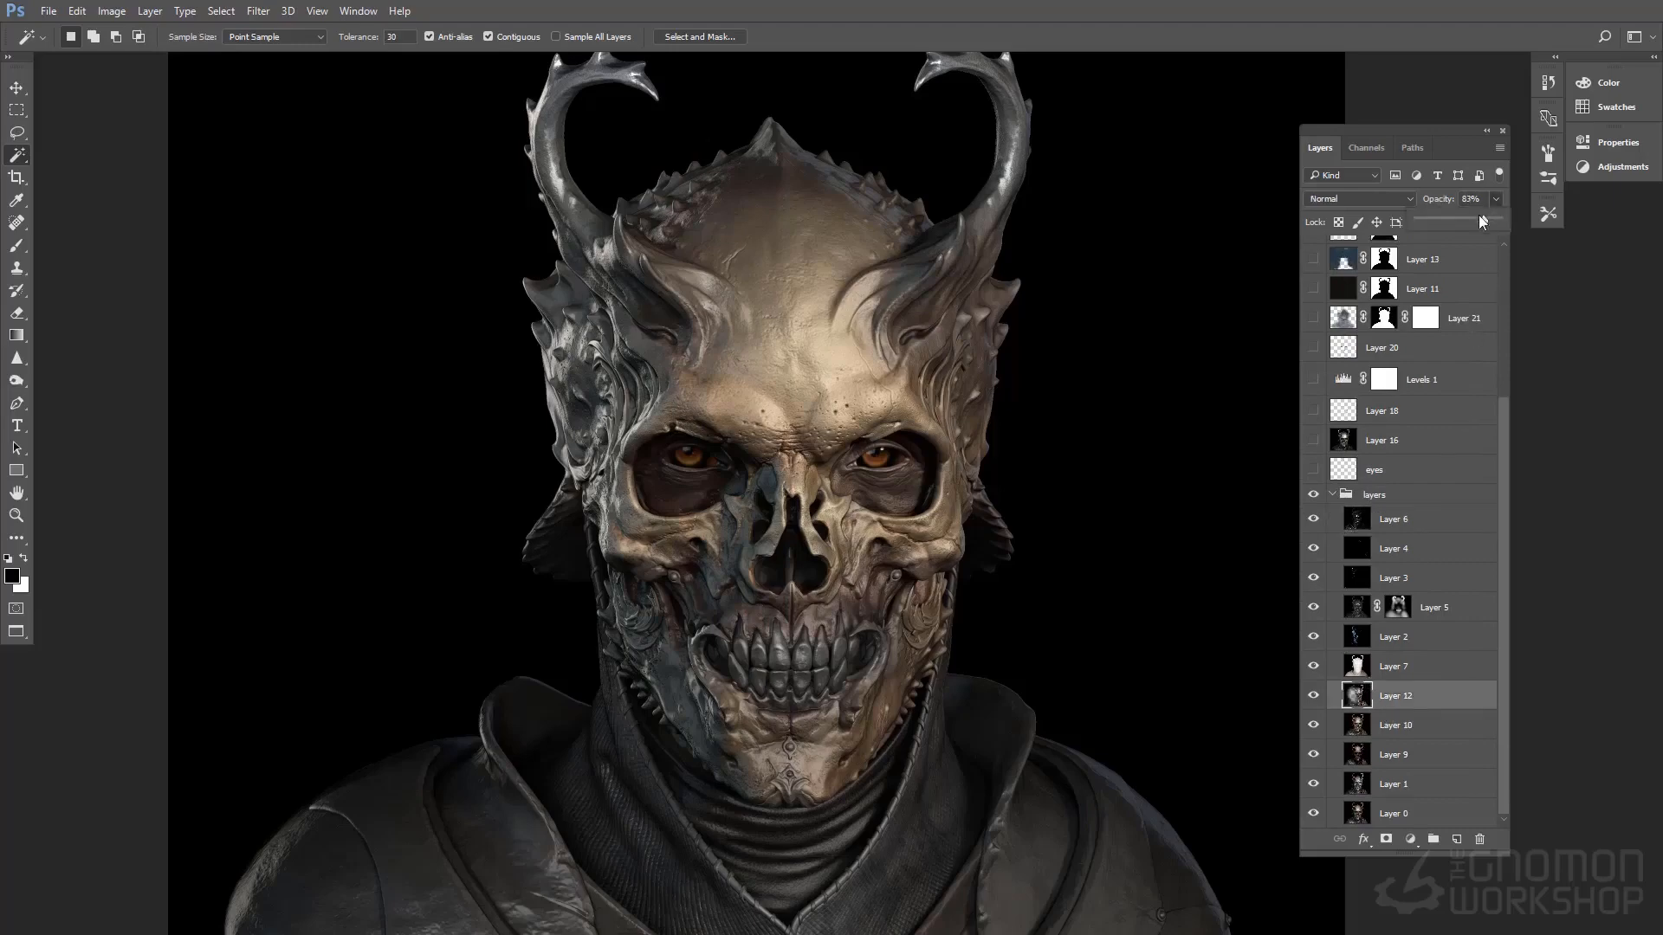
left_click_drag(1435, 212, 1479, 218)
Select the layers group and look through the hidden layers above it
left_click(1382, 497)
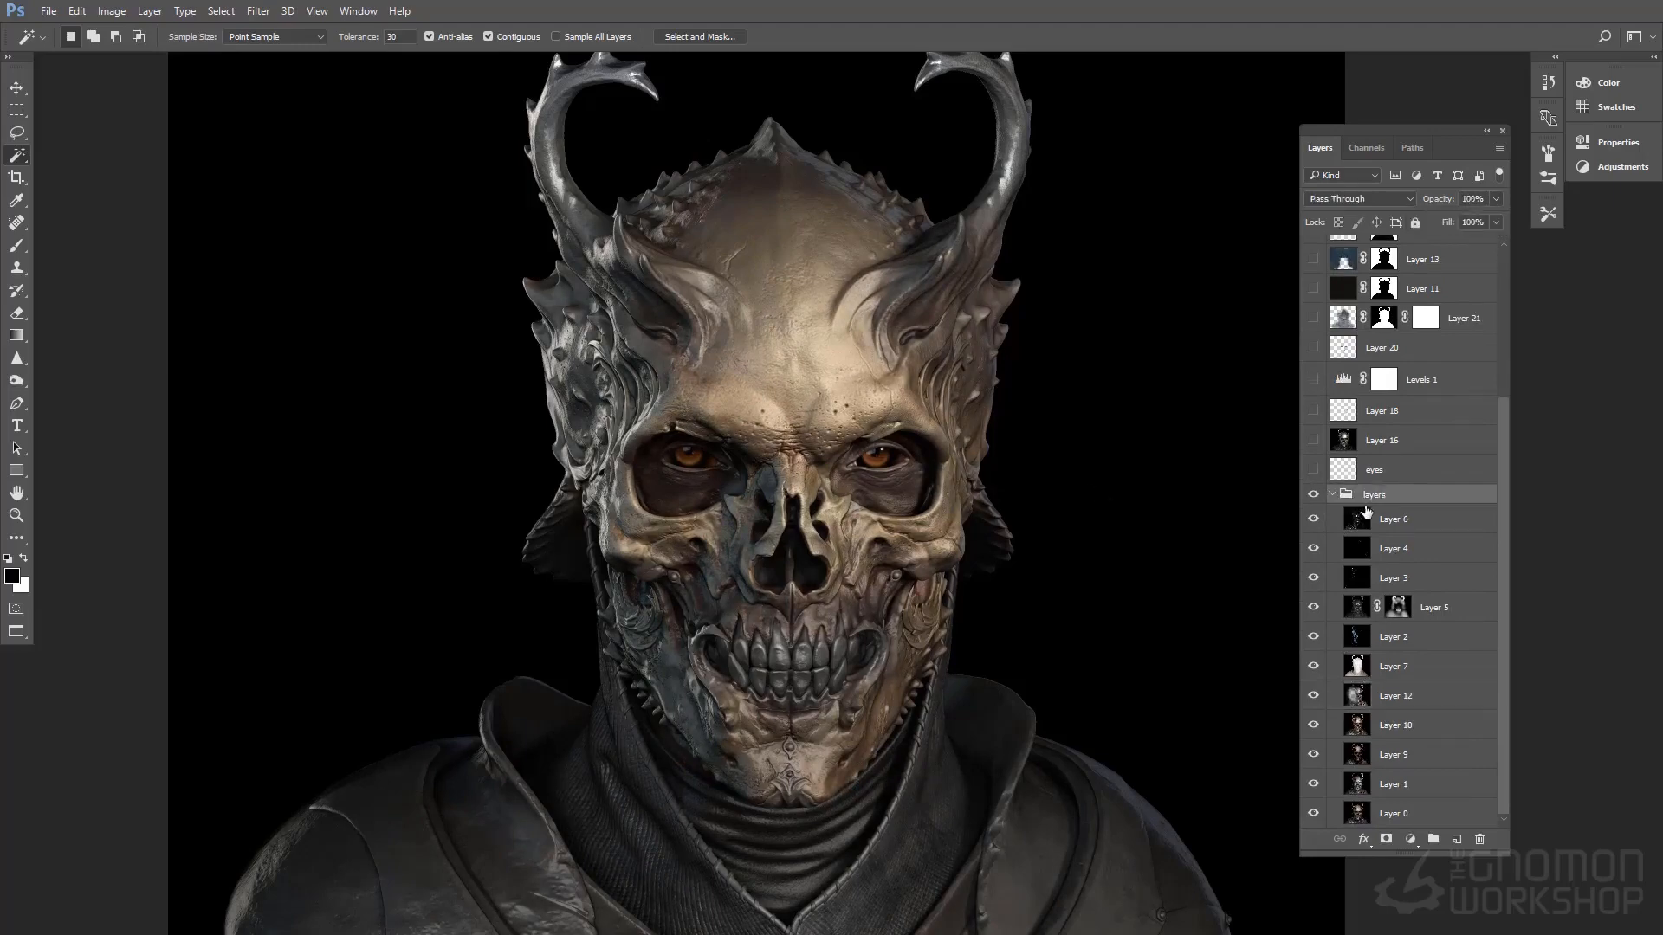
scroll(1420, 537, "up", 2)
scroll(1432, 569, "up", 2)
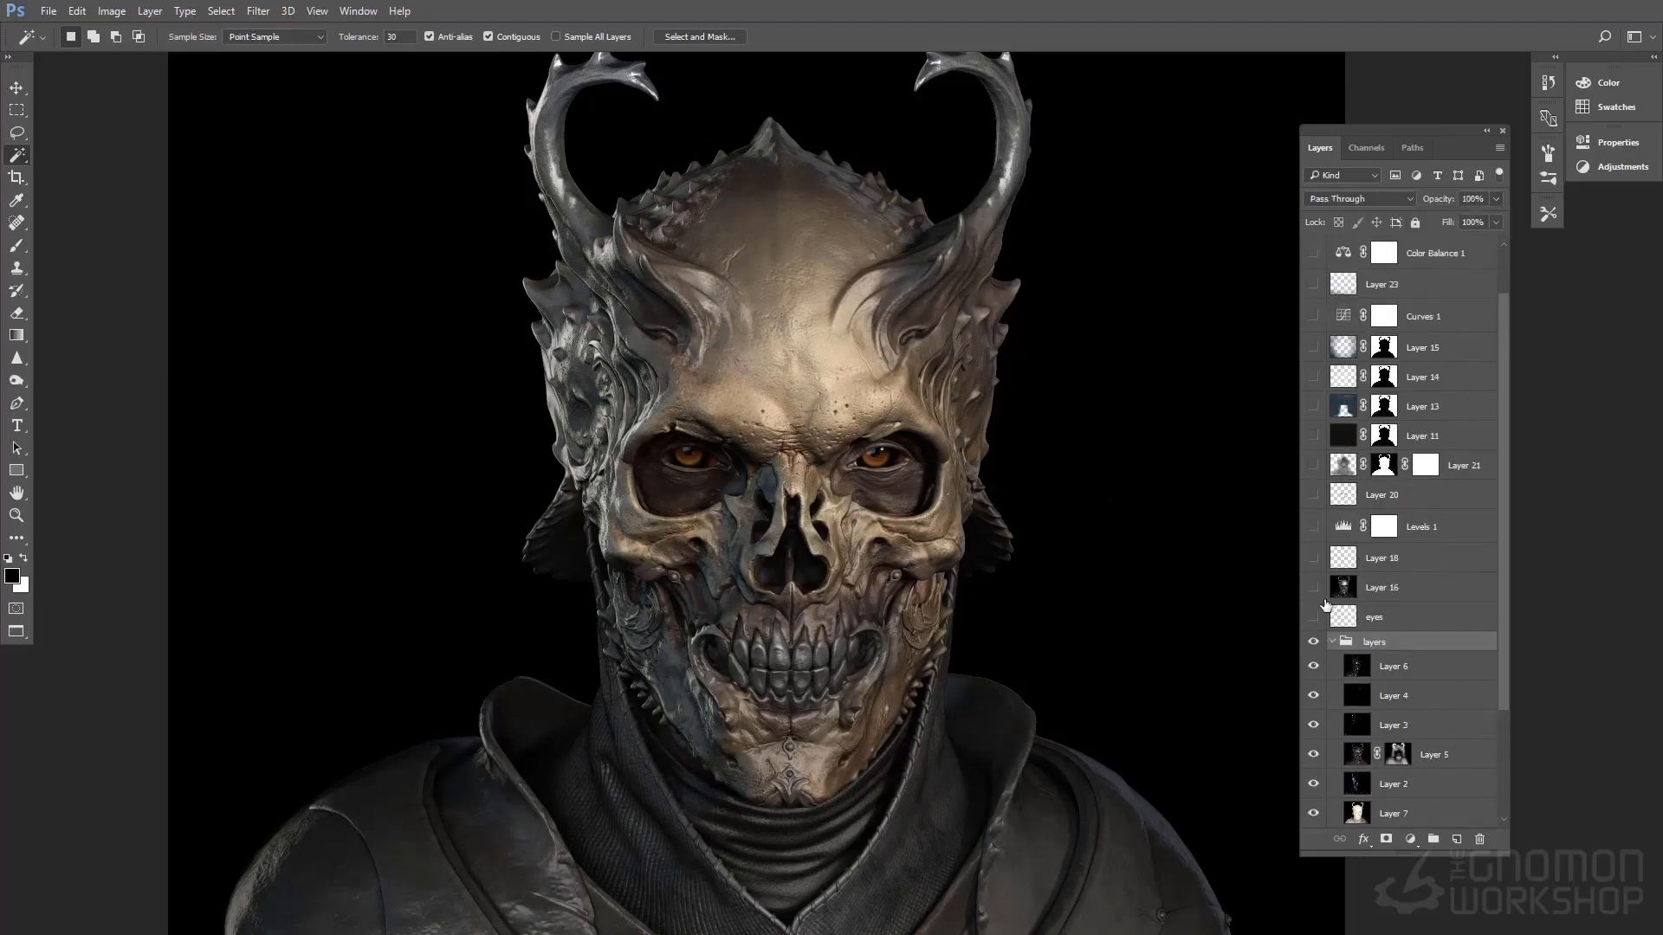
Show the eyes layer, toggling its visibility to compare the eye sockets with and without it
left_click(1314, 617)
left_click(1313, 617)
left_click(1314, 616)
left_click(1313, 616)
left_click(1313, 617)
Show and select Layer 16, toggling its visibility to compare its effect on the skull and clothing
scroll(1313, 617, "up", 1)
left_click(1313, 617)
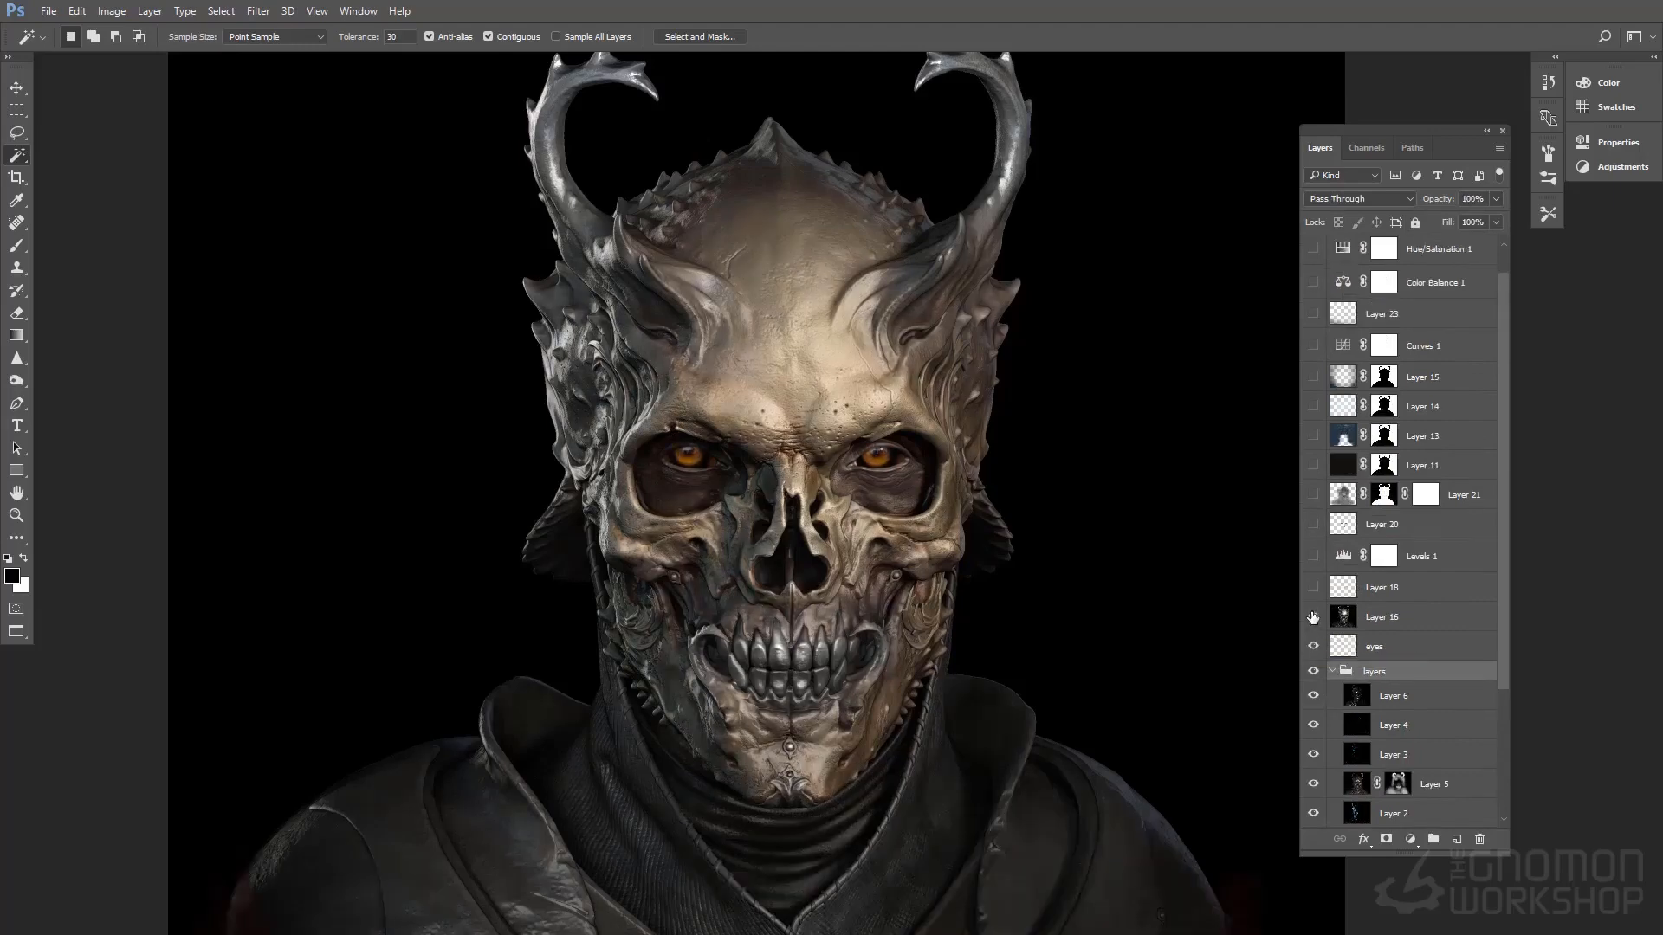
left_click(1381, 617)
left_click(1314, 617)
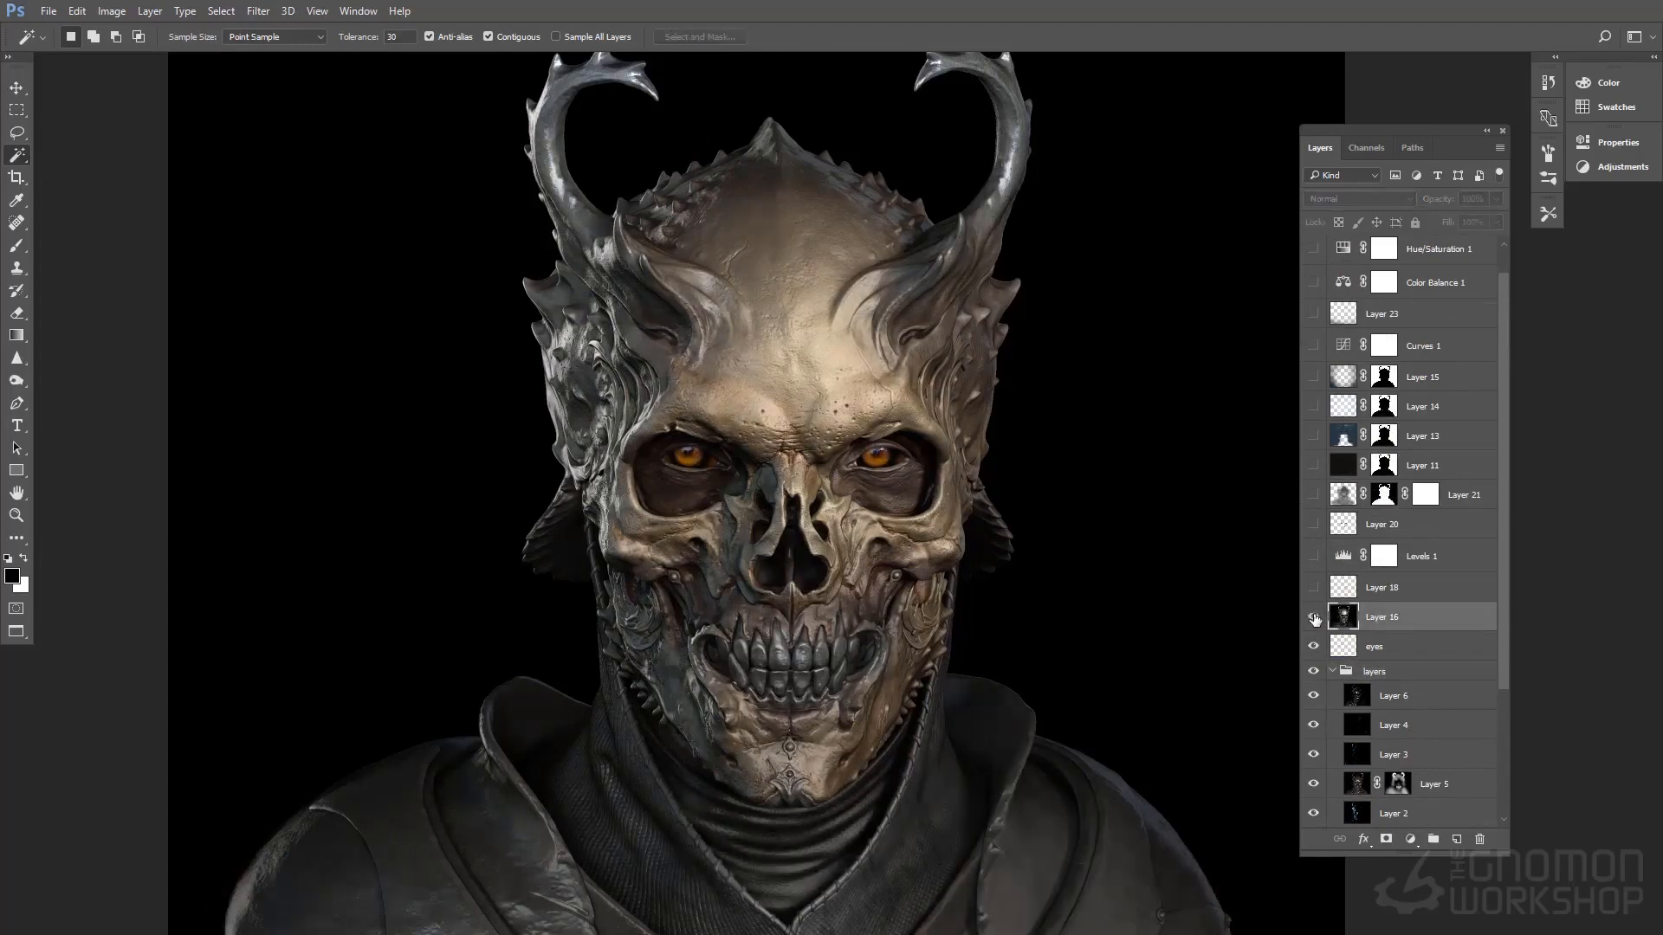
left_click(1314, 617)
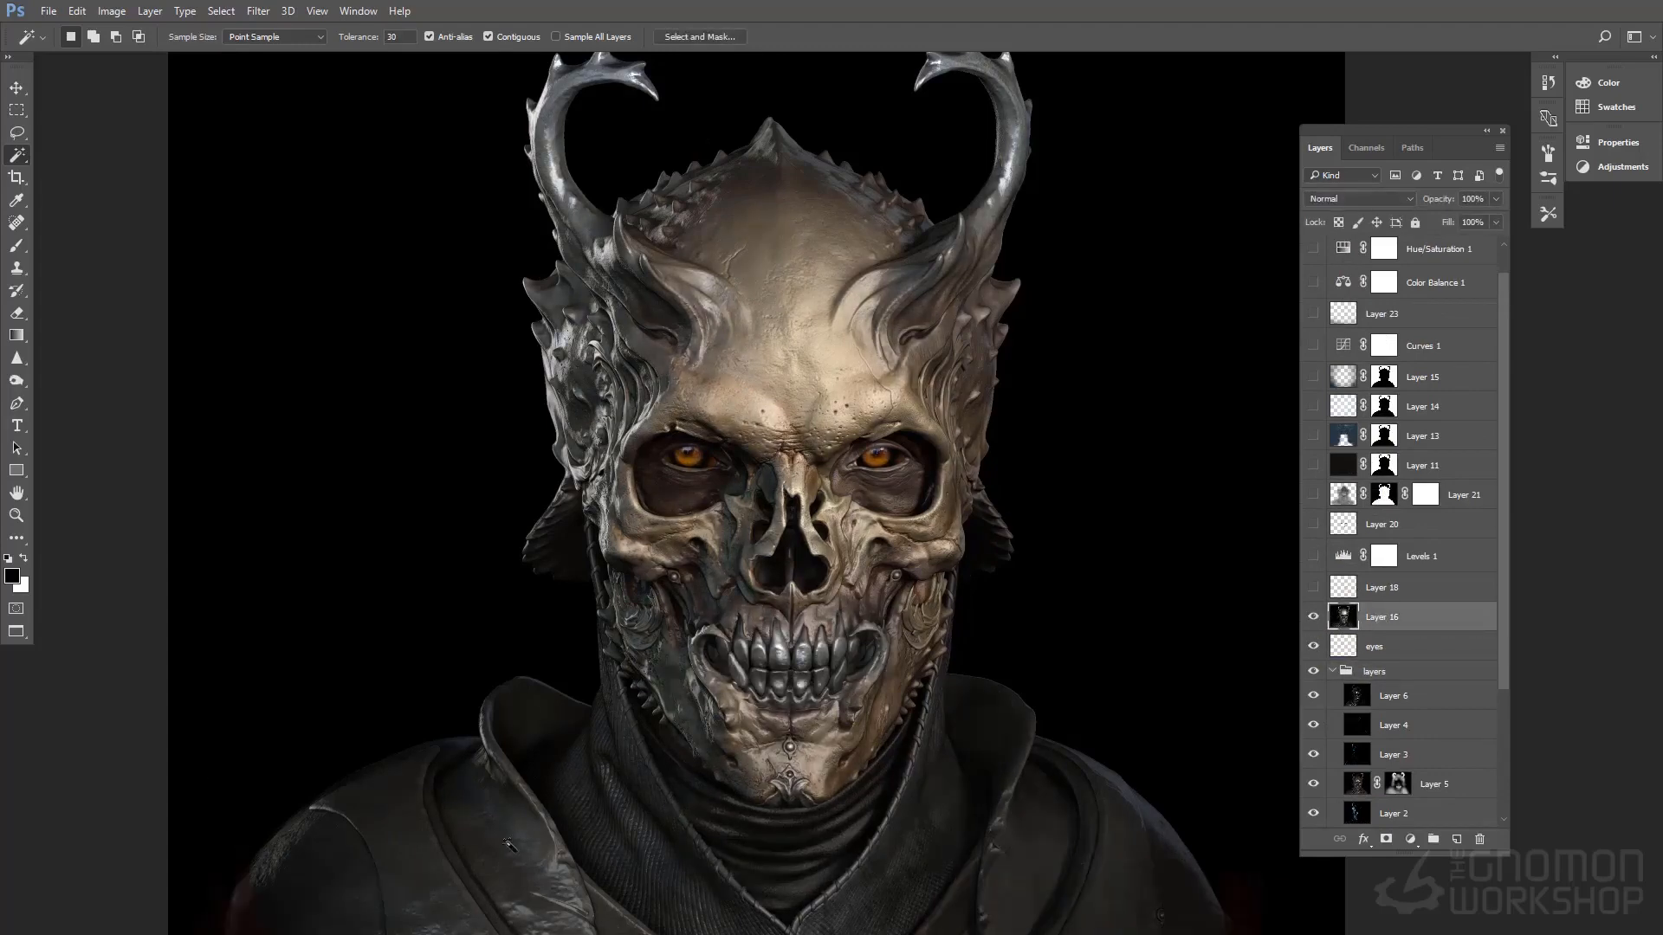
left_click_drag(945, 607, 959, 576)
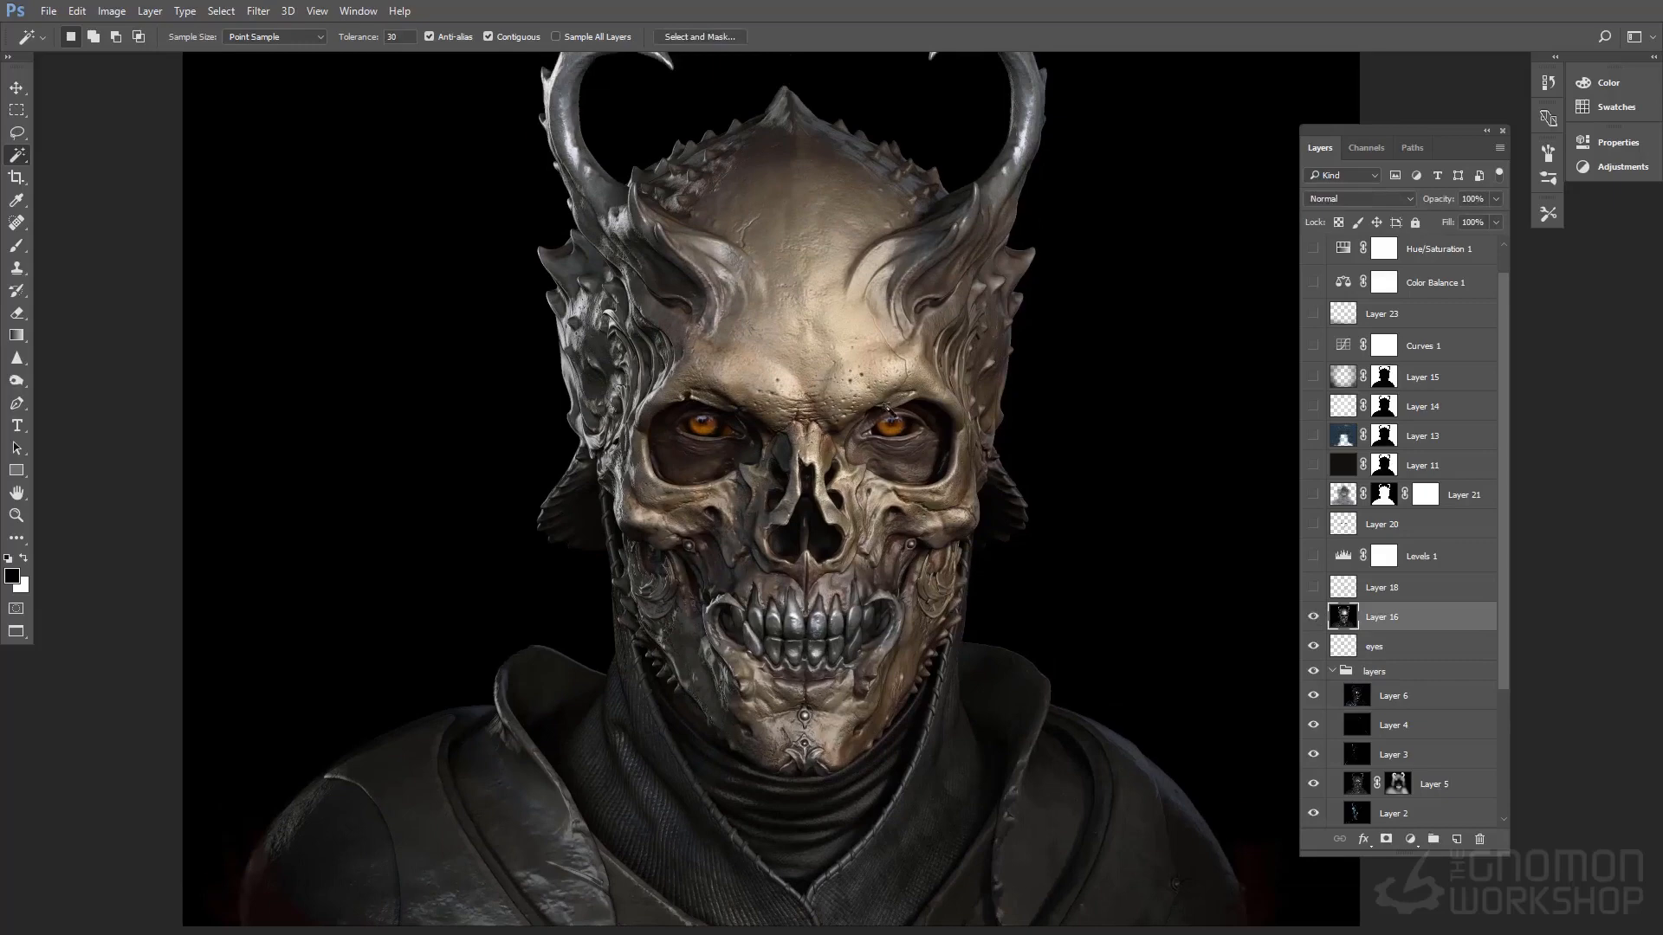
left_click(1314, 617)
left_click(1314, 617)
left_click(1314, 617)
left_click(1314, 616)
Show and select Layer 18, and compare the jaw and teeth up close with and without it
scroll(1316, 621, "up", 1)
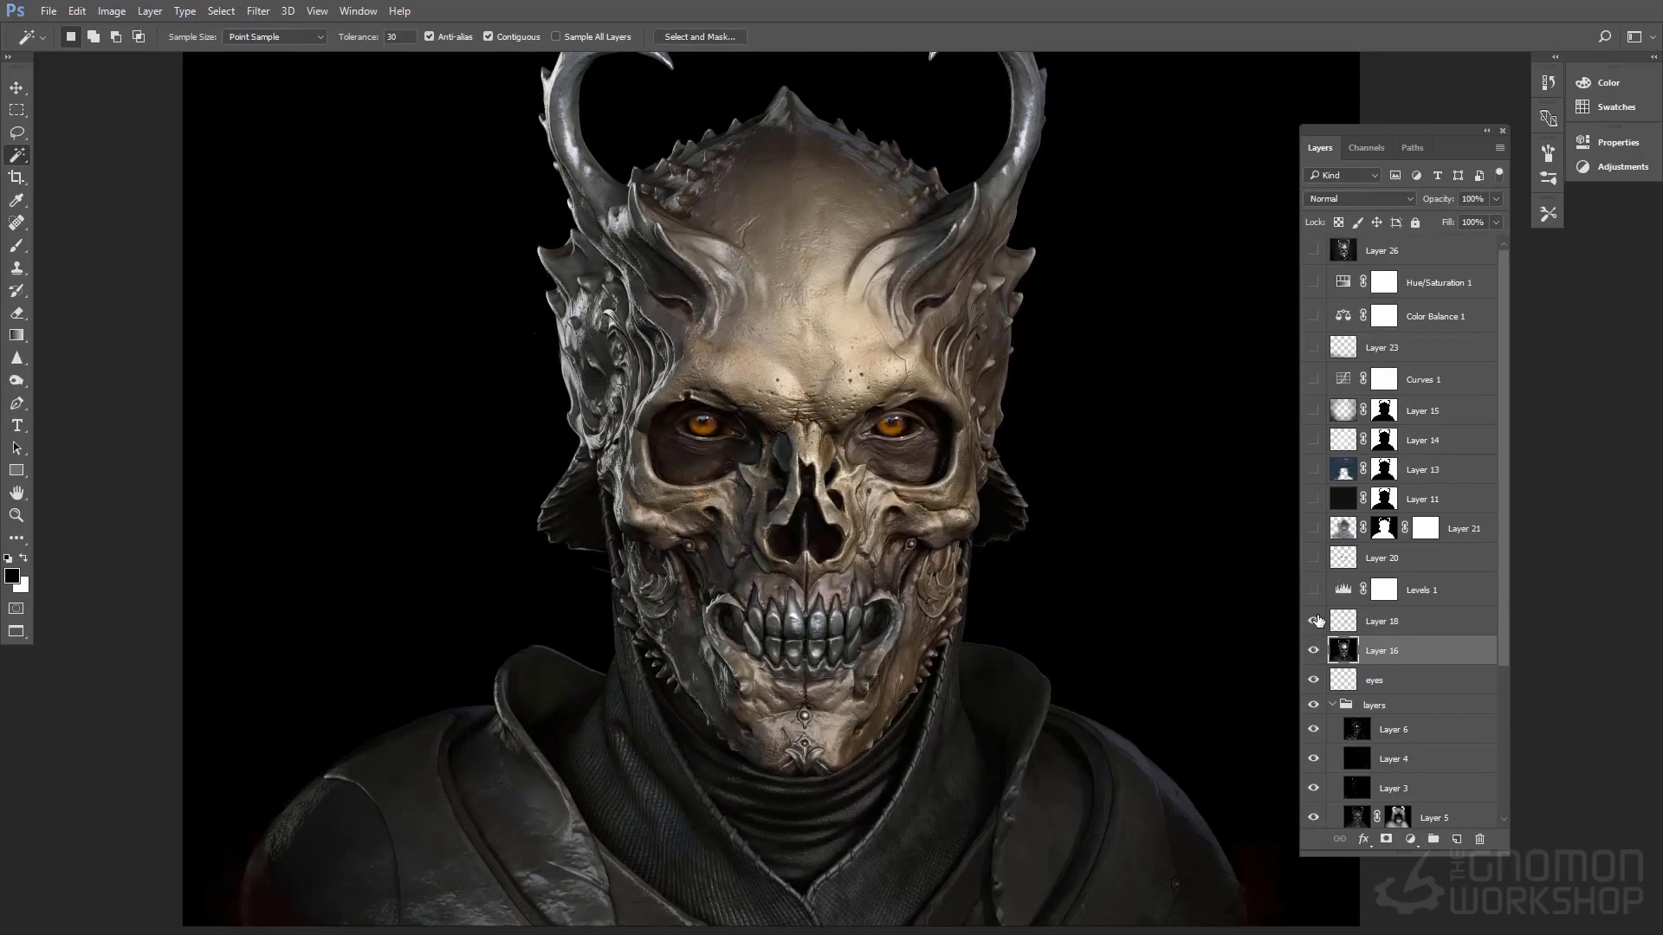
left_click(1378, 621)
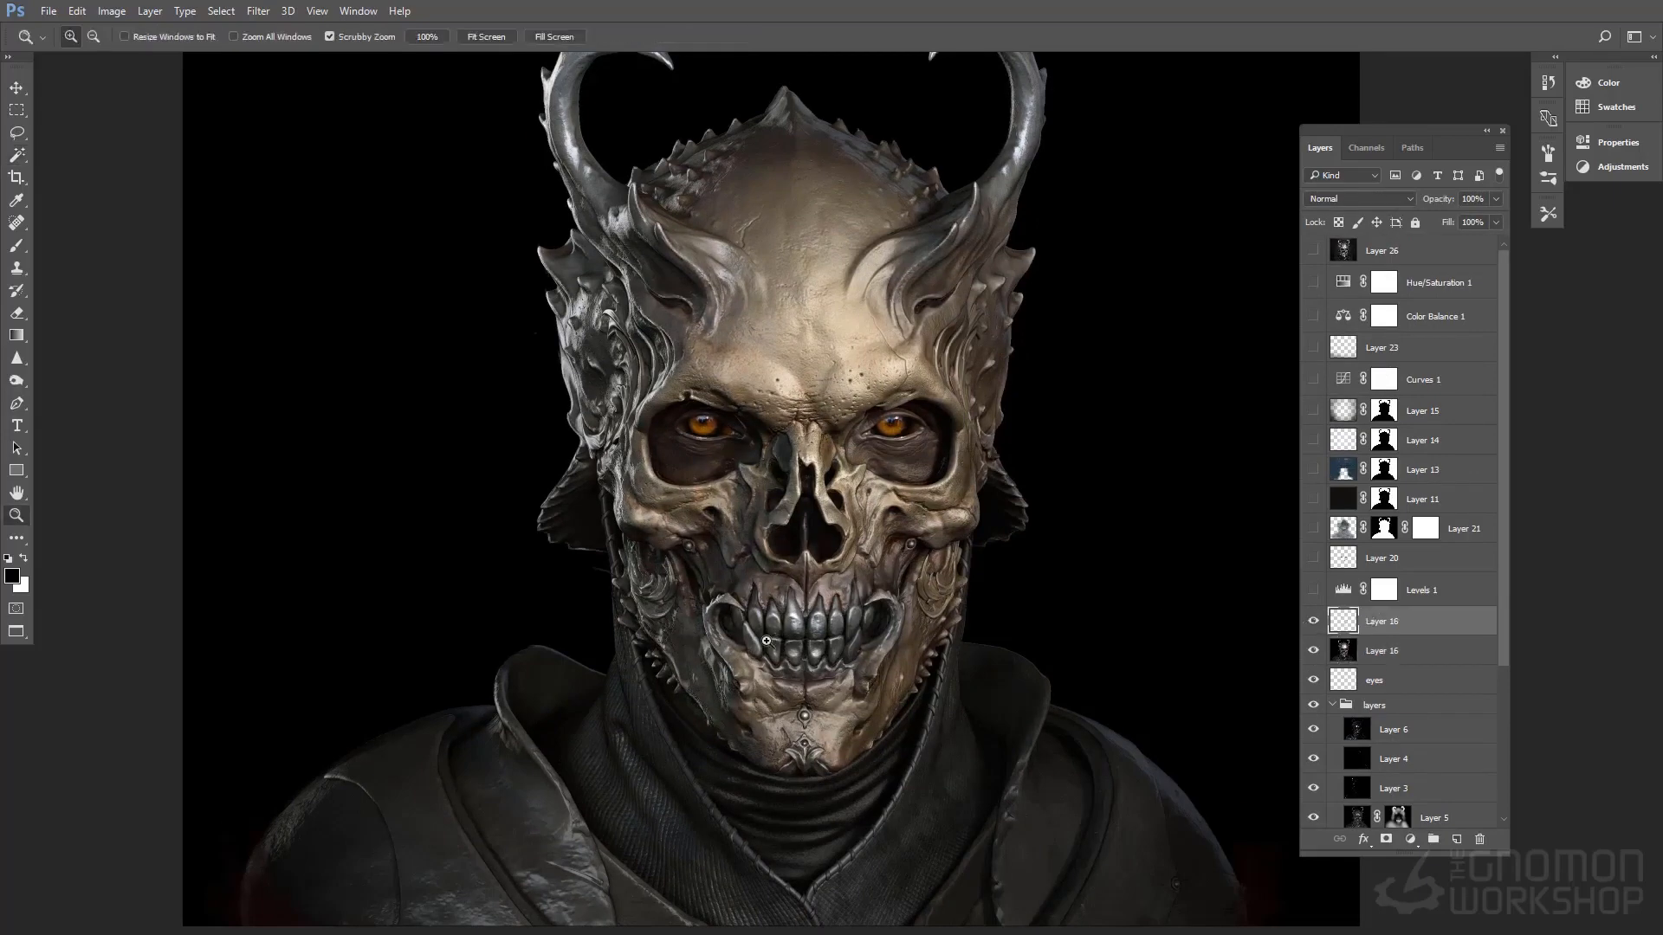
left_click_drag(772, 648, 852, 644, "ctrl")
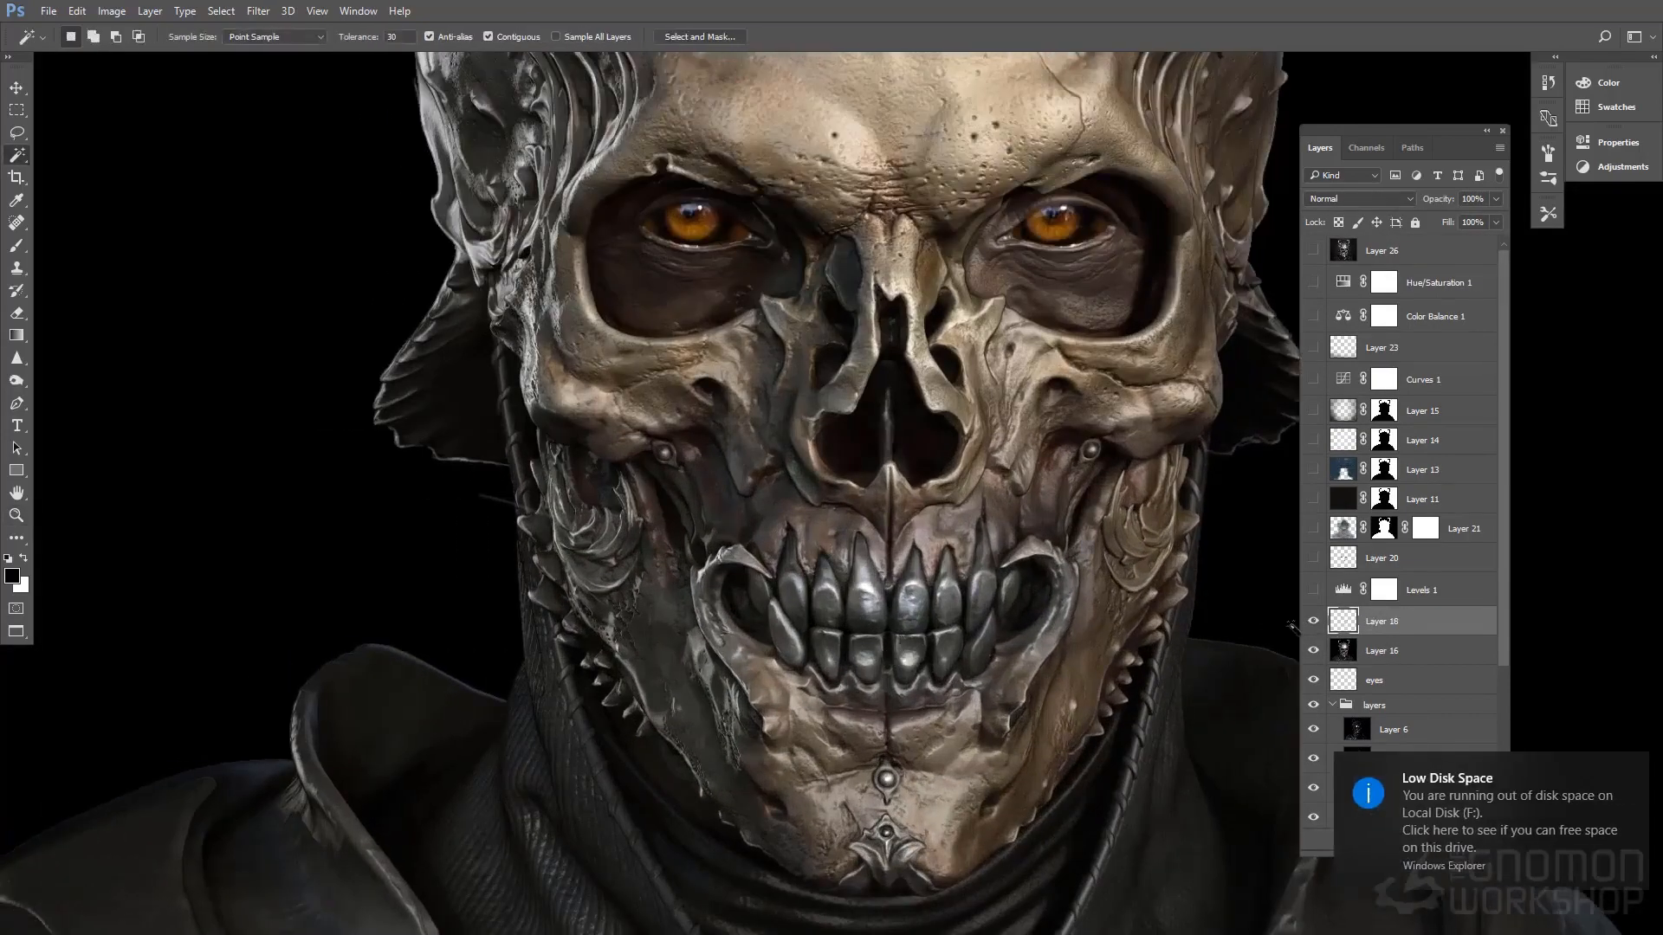
left_click(1313, 623)
left_click(1313, 622)
left_click_drag(620, 647, 623, 296, "ctrl")
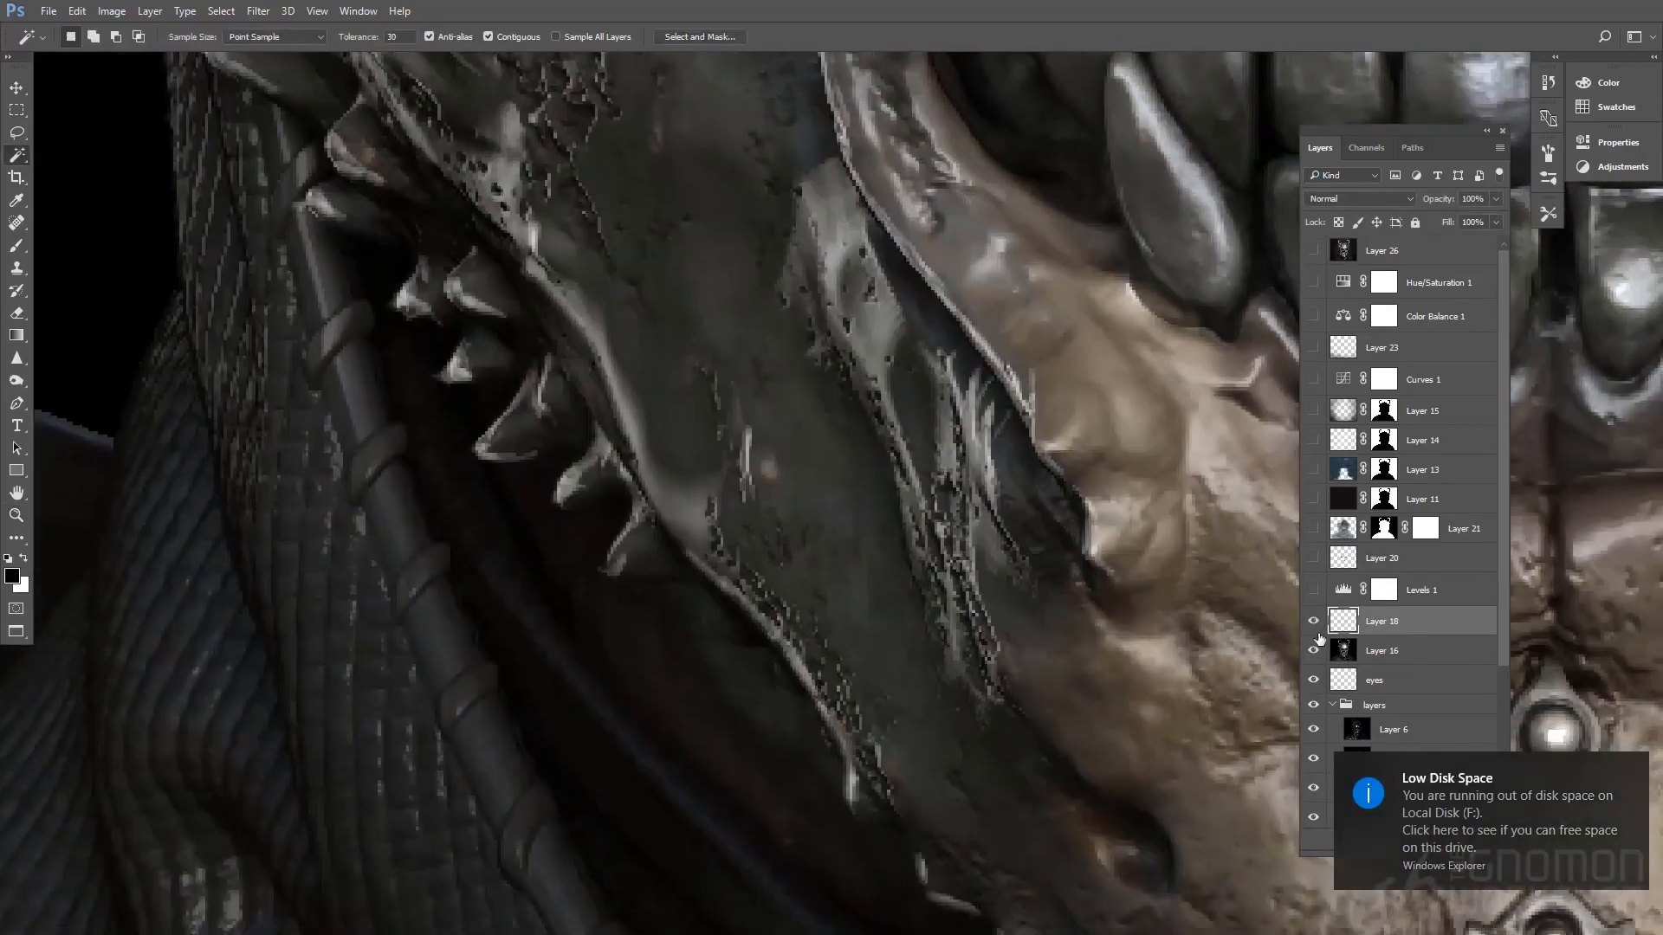
left_click(1314, 623)
left_click(1313, 622)
Toggle Layer 18's visibility to examine its retouching around the mouth and lower face
left_click_drag(660, 827, 634, 827, "ctrl")
left_click_drag(634, 827, 379, 913)
left_click_drag(891, 773, 853, 772, "ctrl")
left_click(1313, 621)
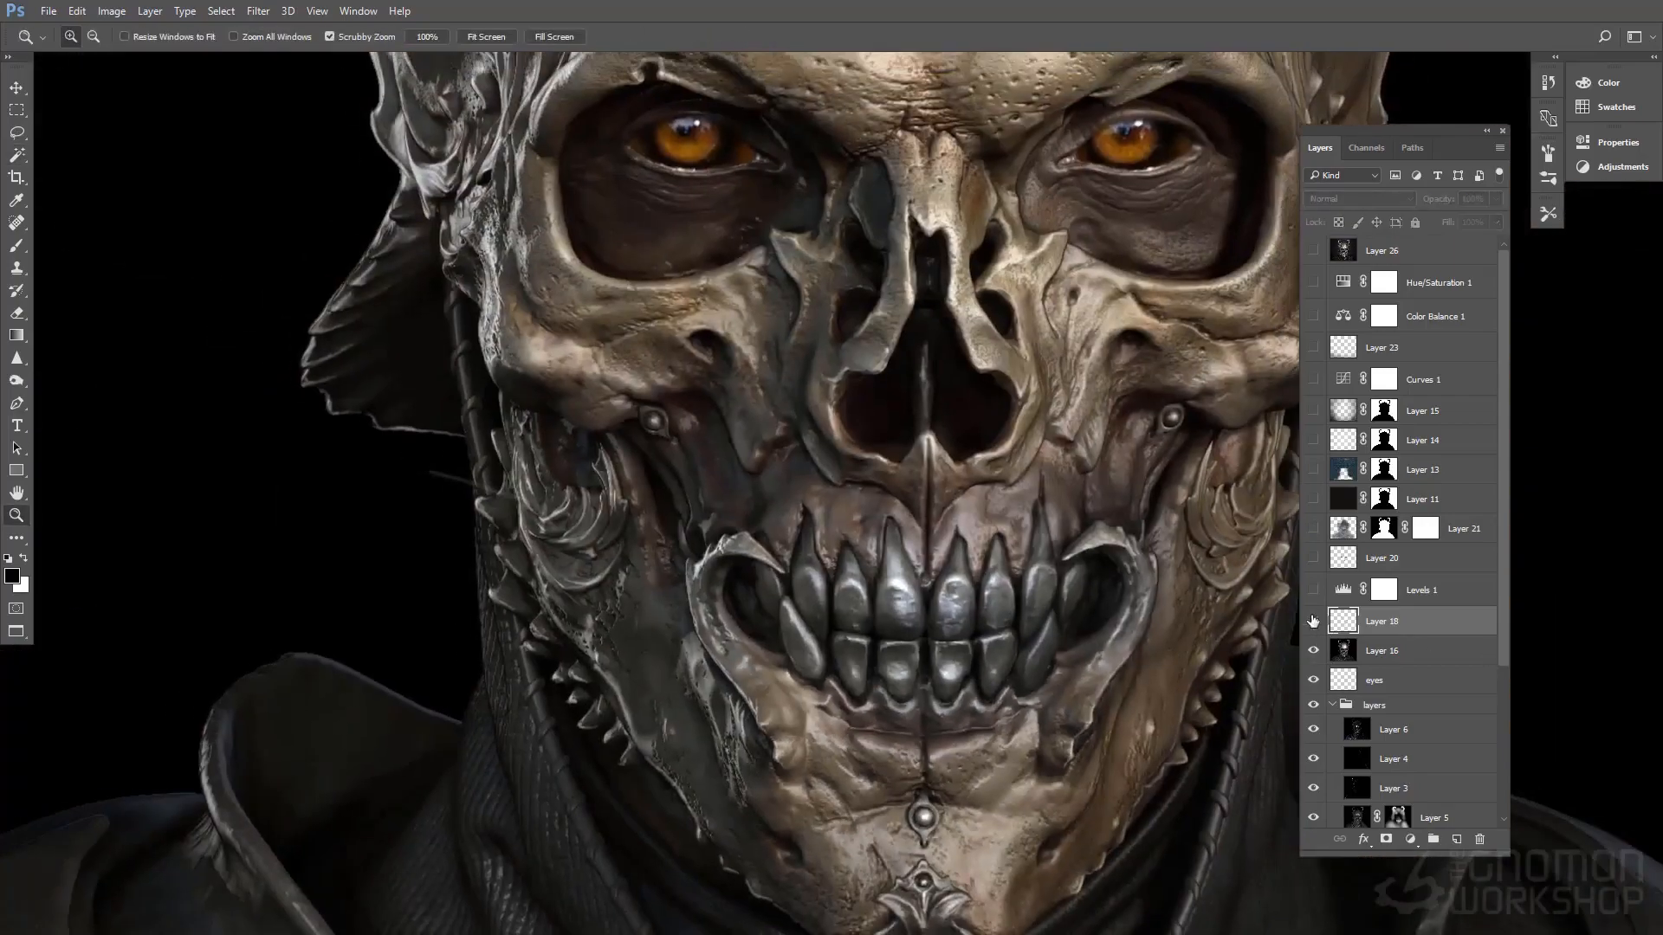
left_click(1313, 621)
left_click_drag(930, 655, 773, 664)
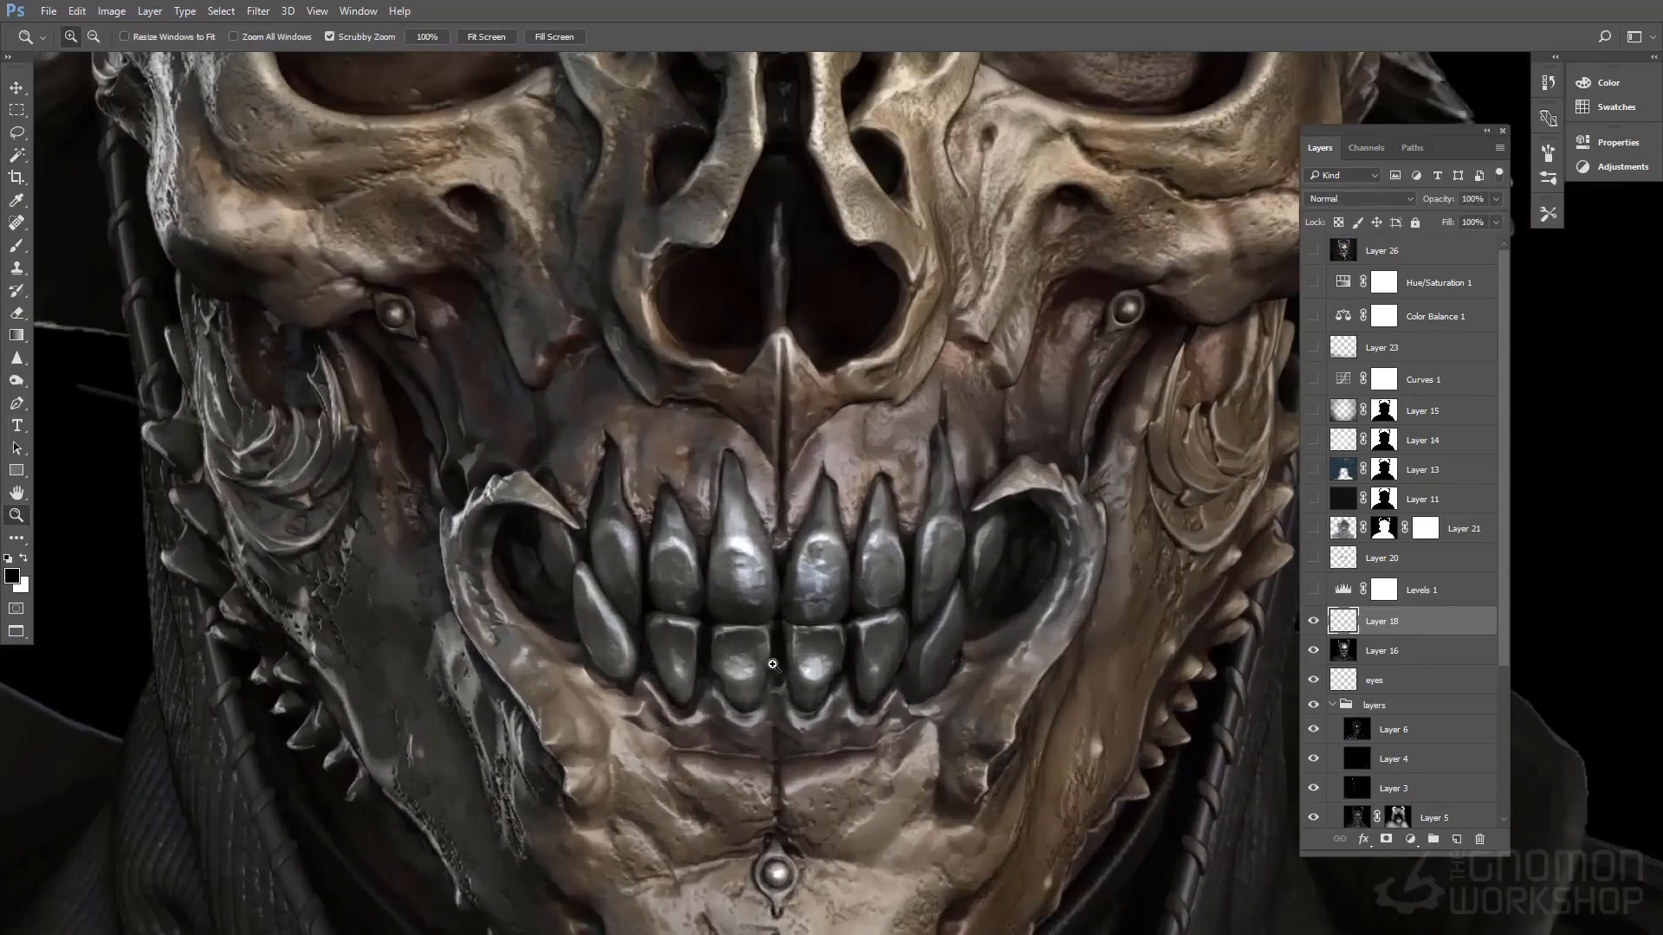
left_click(1312, 621)
left_click(1312, 621)
left_click_drag(1016, 673, 959, 661)
left_click_drag(1021, 579, 984, 676)
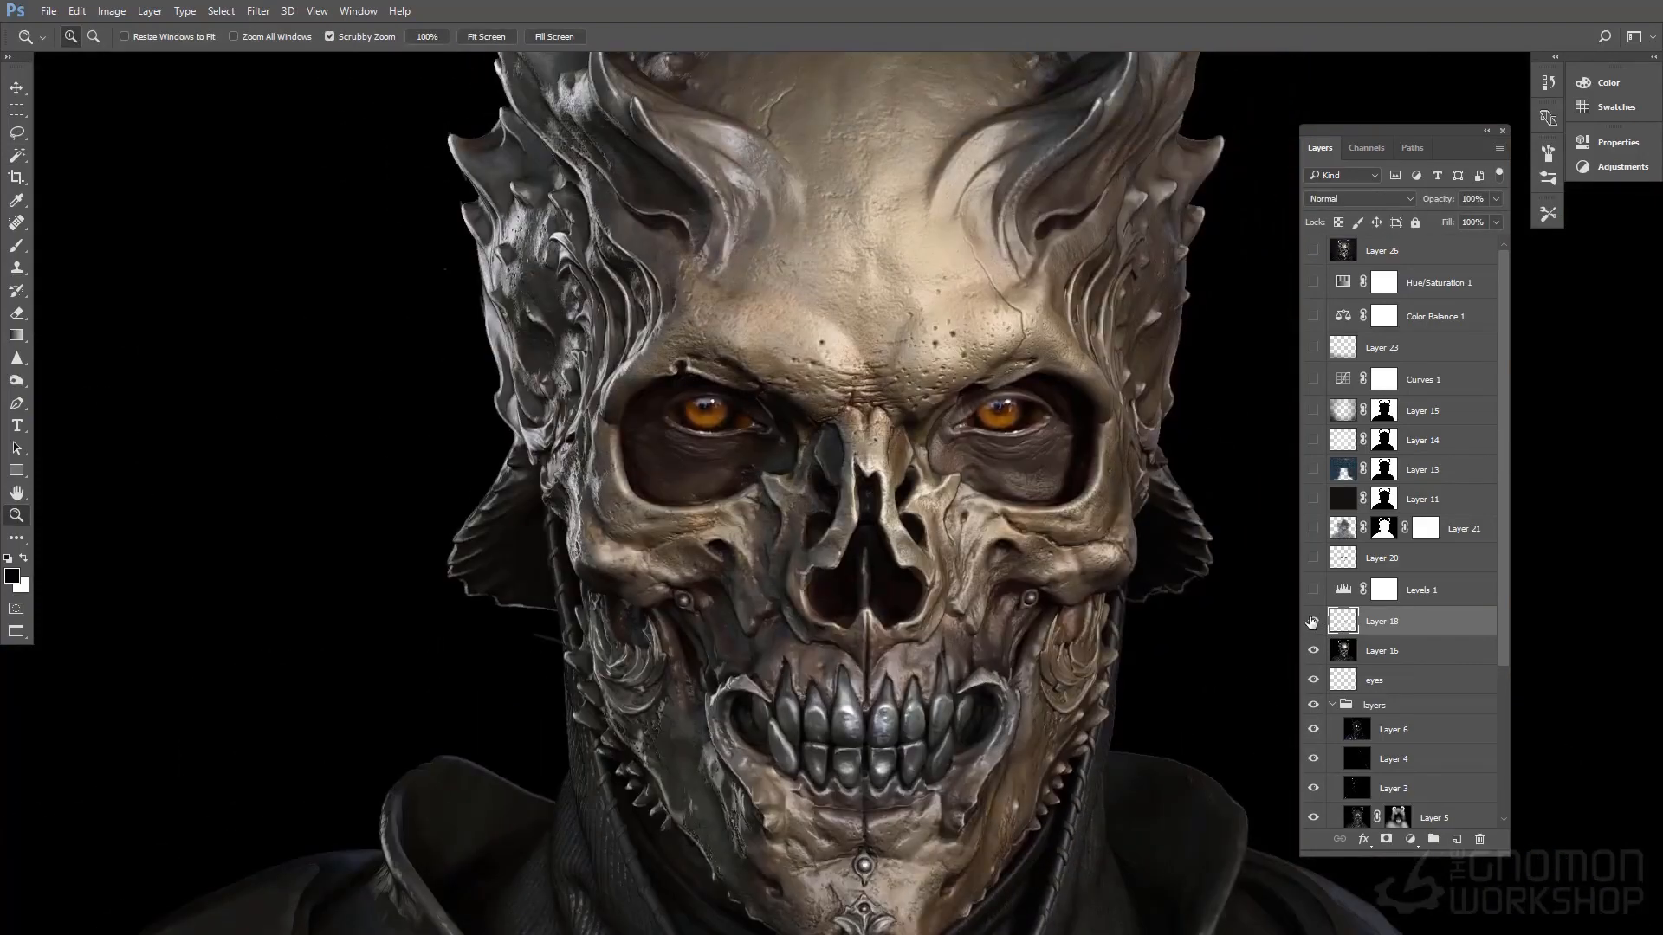
Compare the whole skull with and without Layer 18, leaving the layer shown
left_click(1313, 621)
left_click(1313, 621)
left_click_drag(974, 562, 1051, 546)
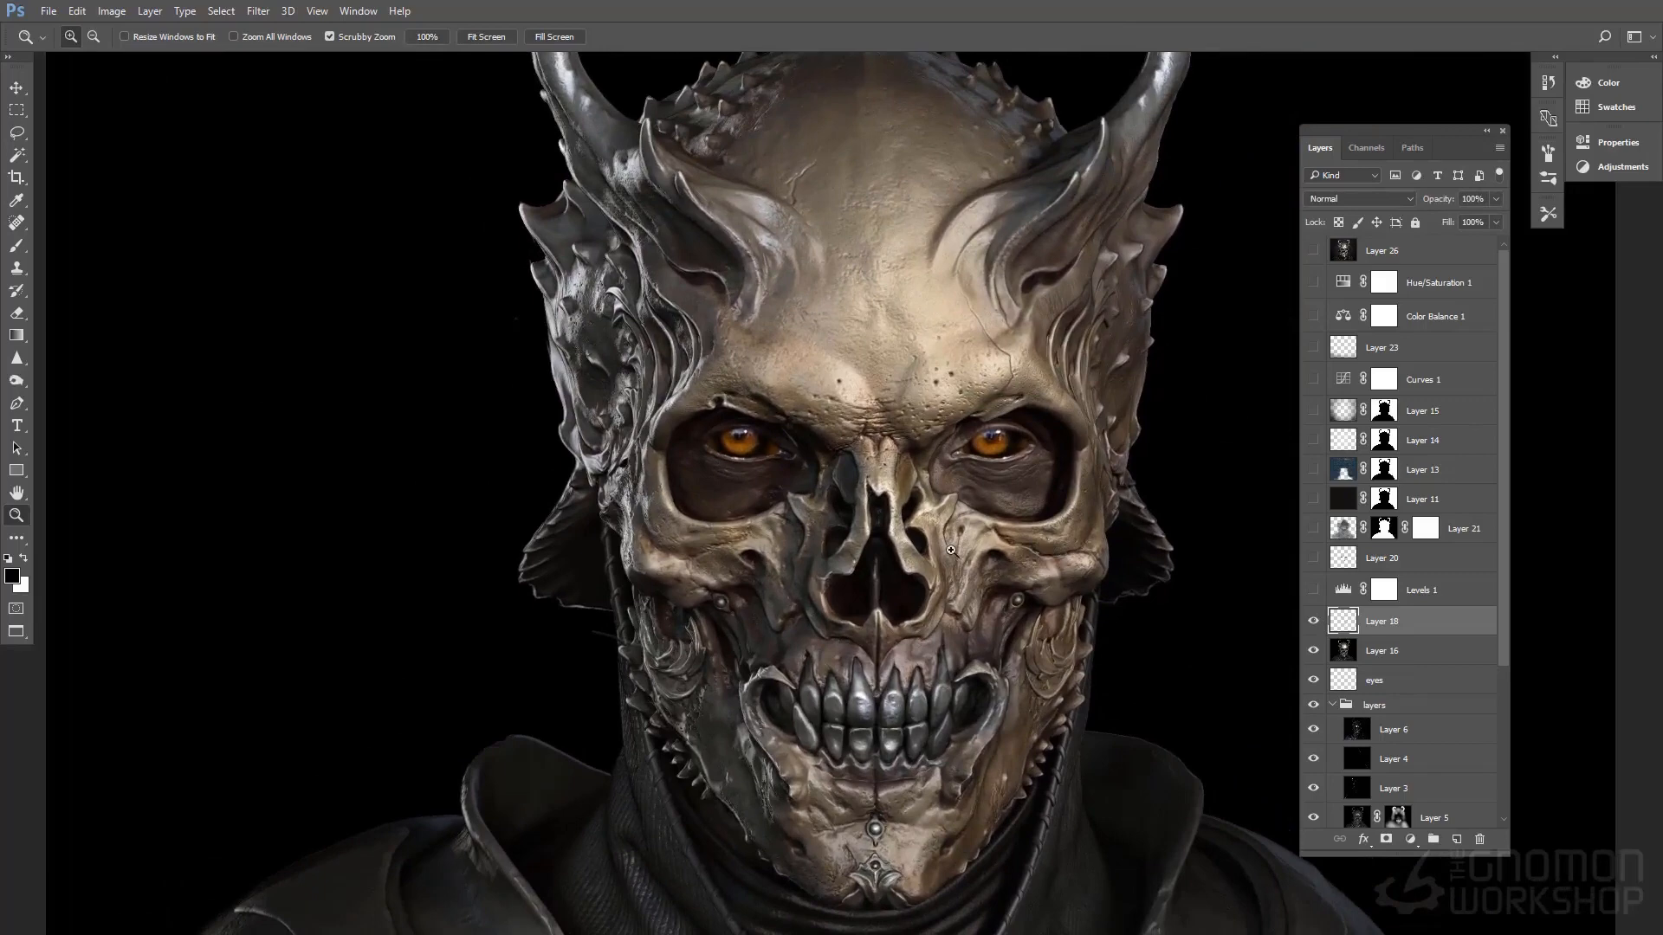
left_click_drag(1079, 625, 1034, 597)
left_click(1313, 620)
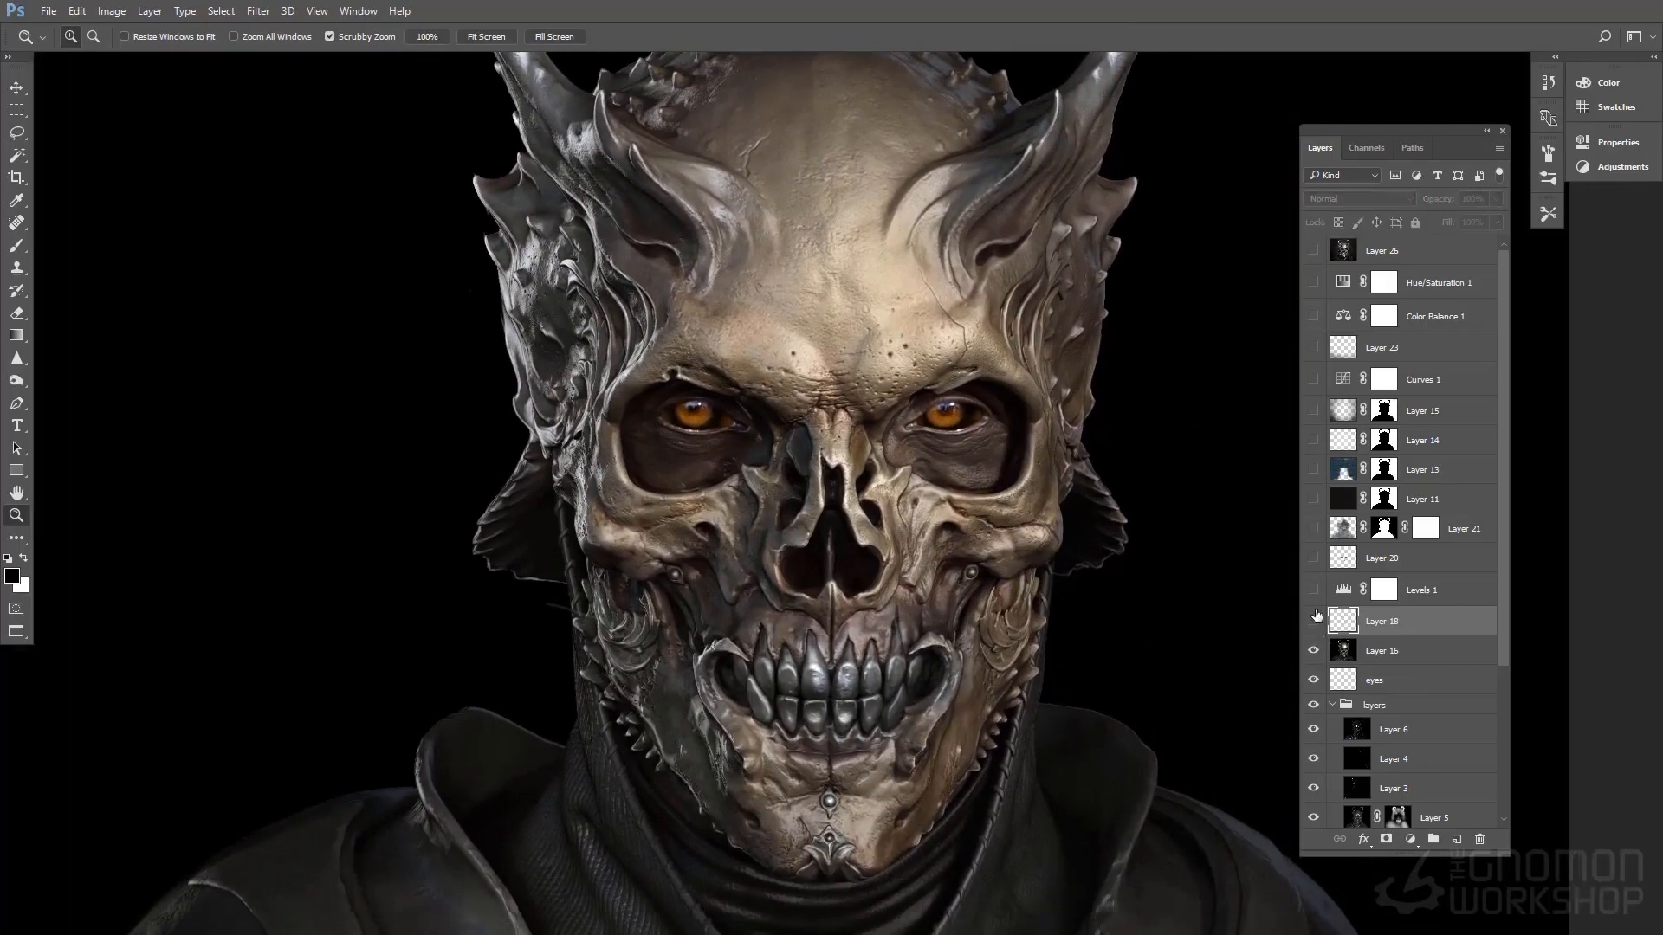
left_click(1313, 620)
left_click(1313, 620)
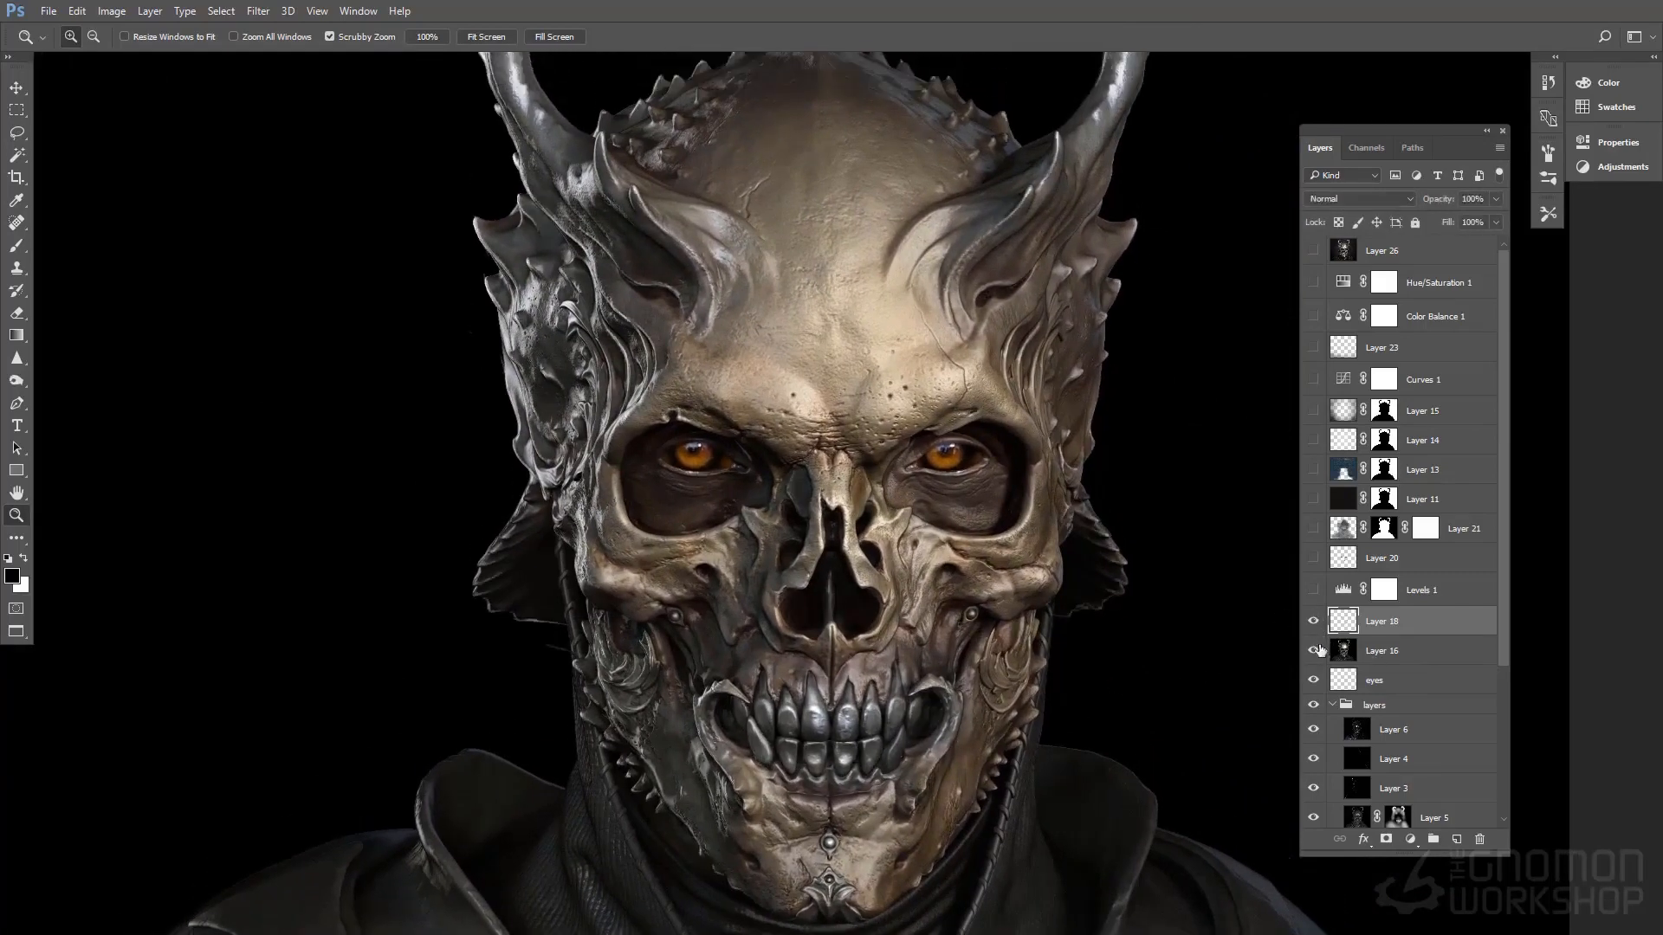
Show the Levels 1 adjustment and Layer 20, select Layer 20, and toggle its visibility to compare
left_click(1313, 590)
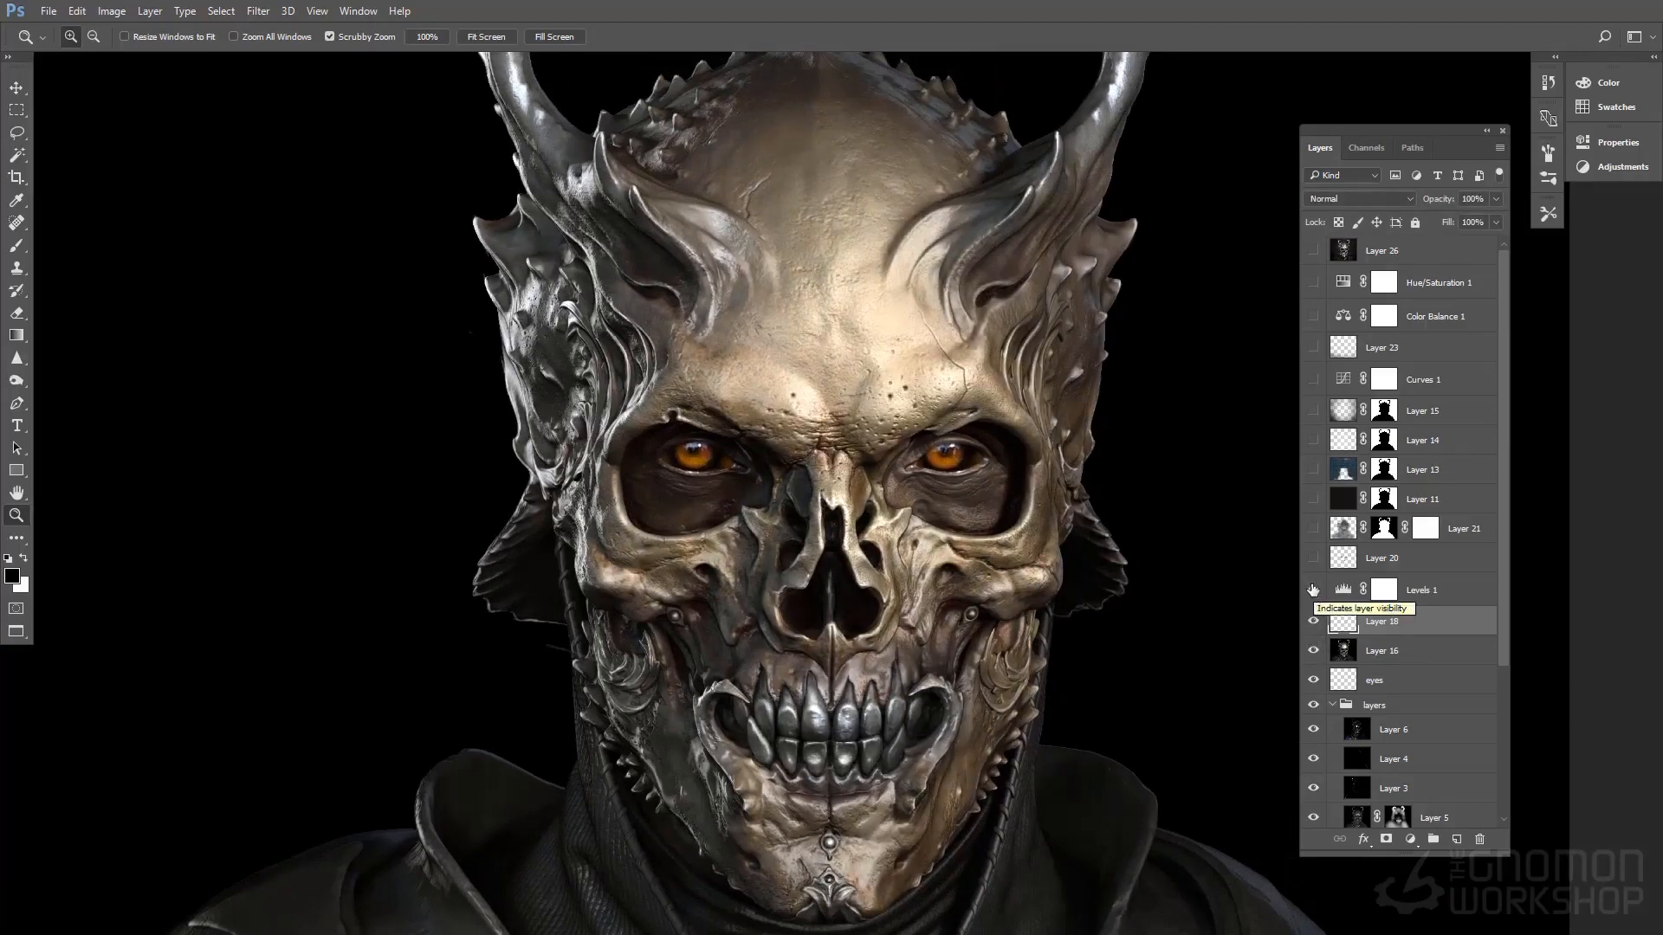
left_click(1311, 558)
left_click(1359, 564)
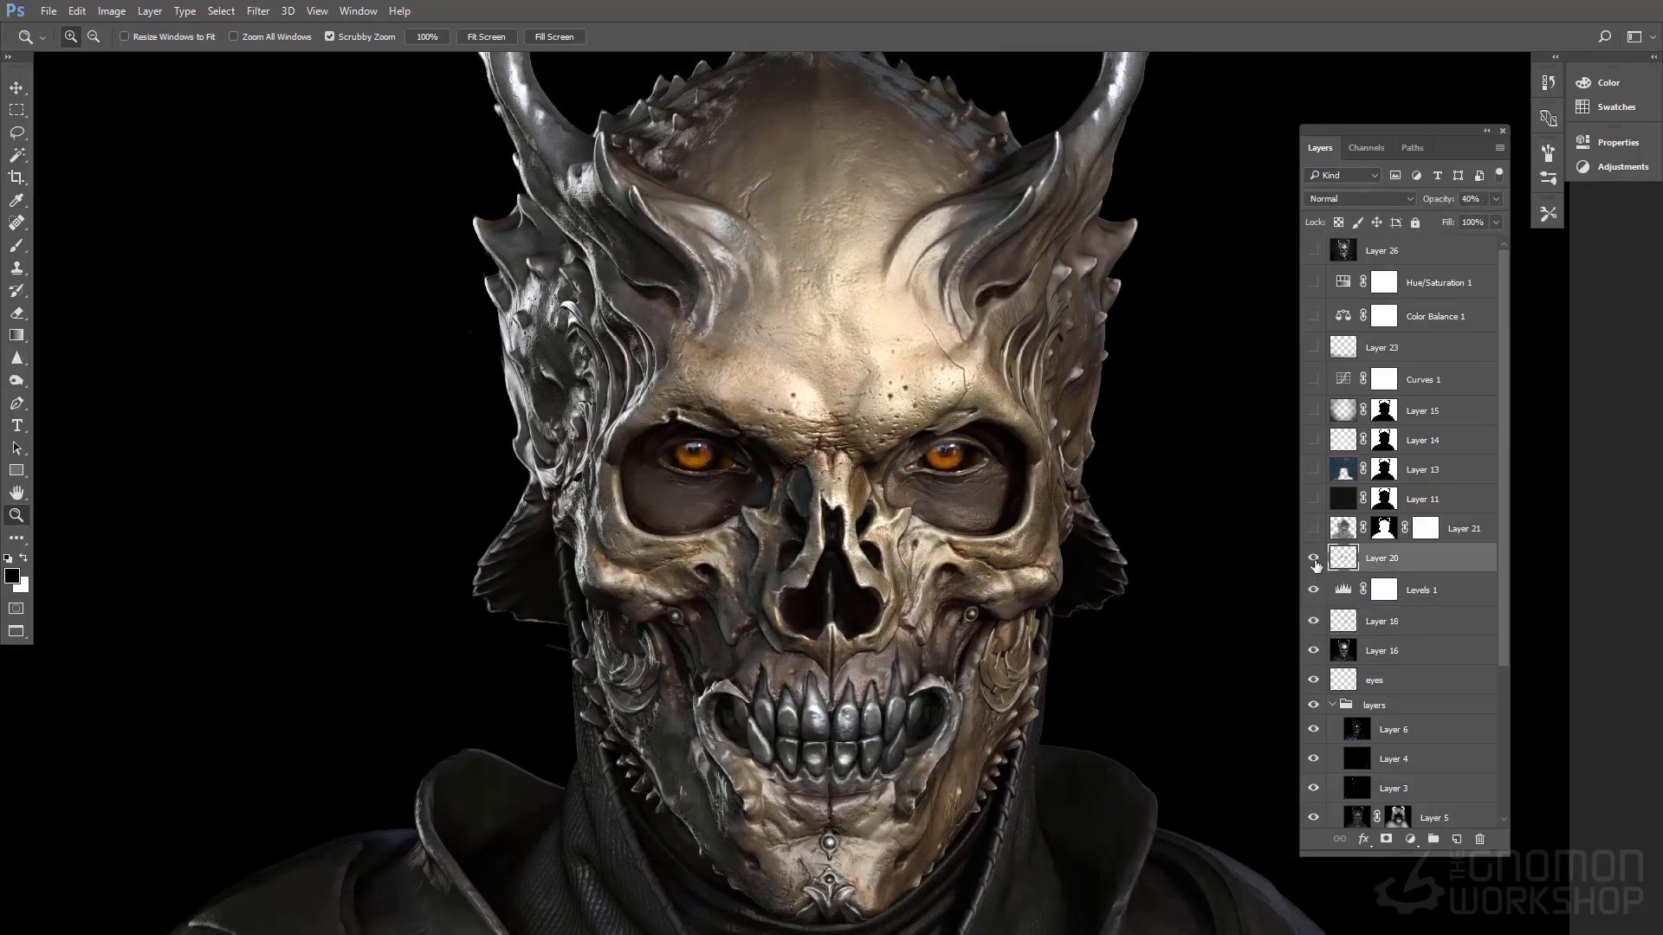
left_click(1314, 559)
left_click(1314, 559)
Examine the eye sockets and face up close with Layer 20 toggled off and on
left_click(722, 528)
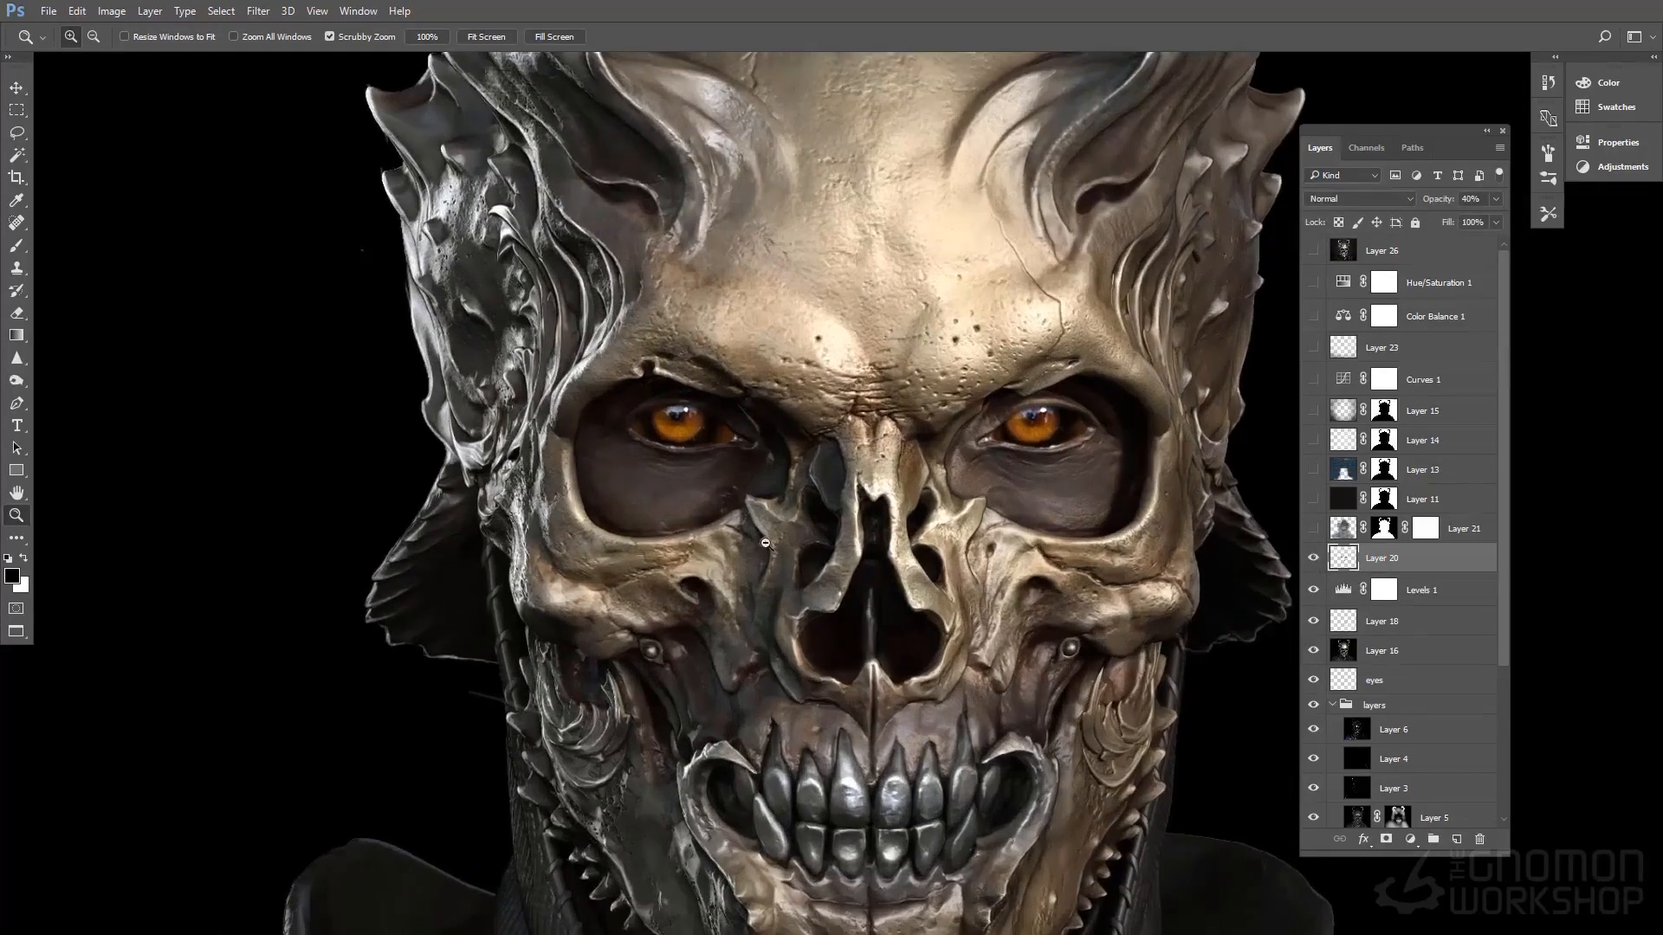
left_click(1314, 559)
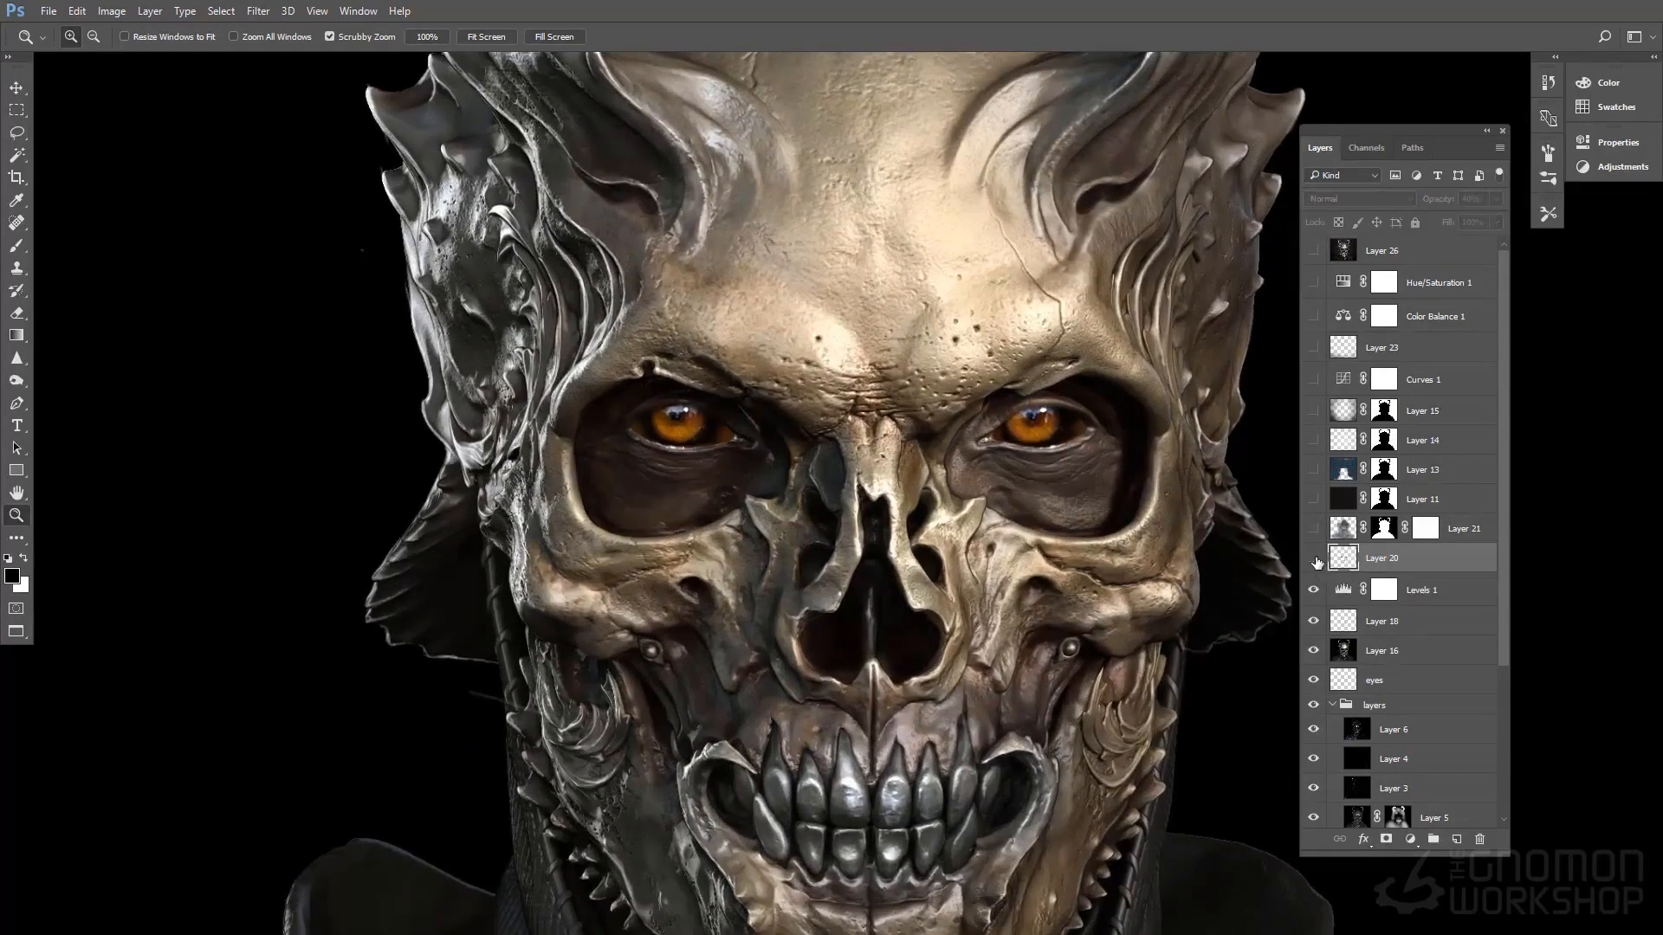
left_click(1315, 562)
left_click_drag(1205, 591, 1159, 562)
left_click_drag(1159, 563, 1107, 538)
left_click(1314, 562)
left_click(1314, 562)
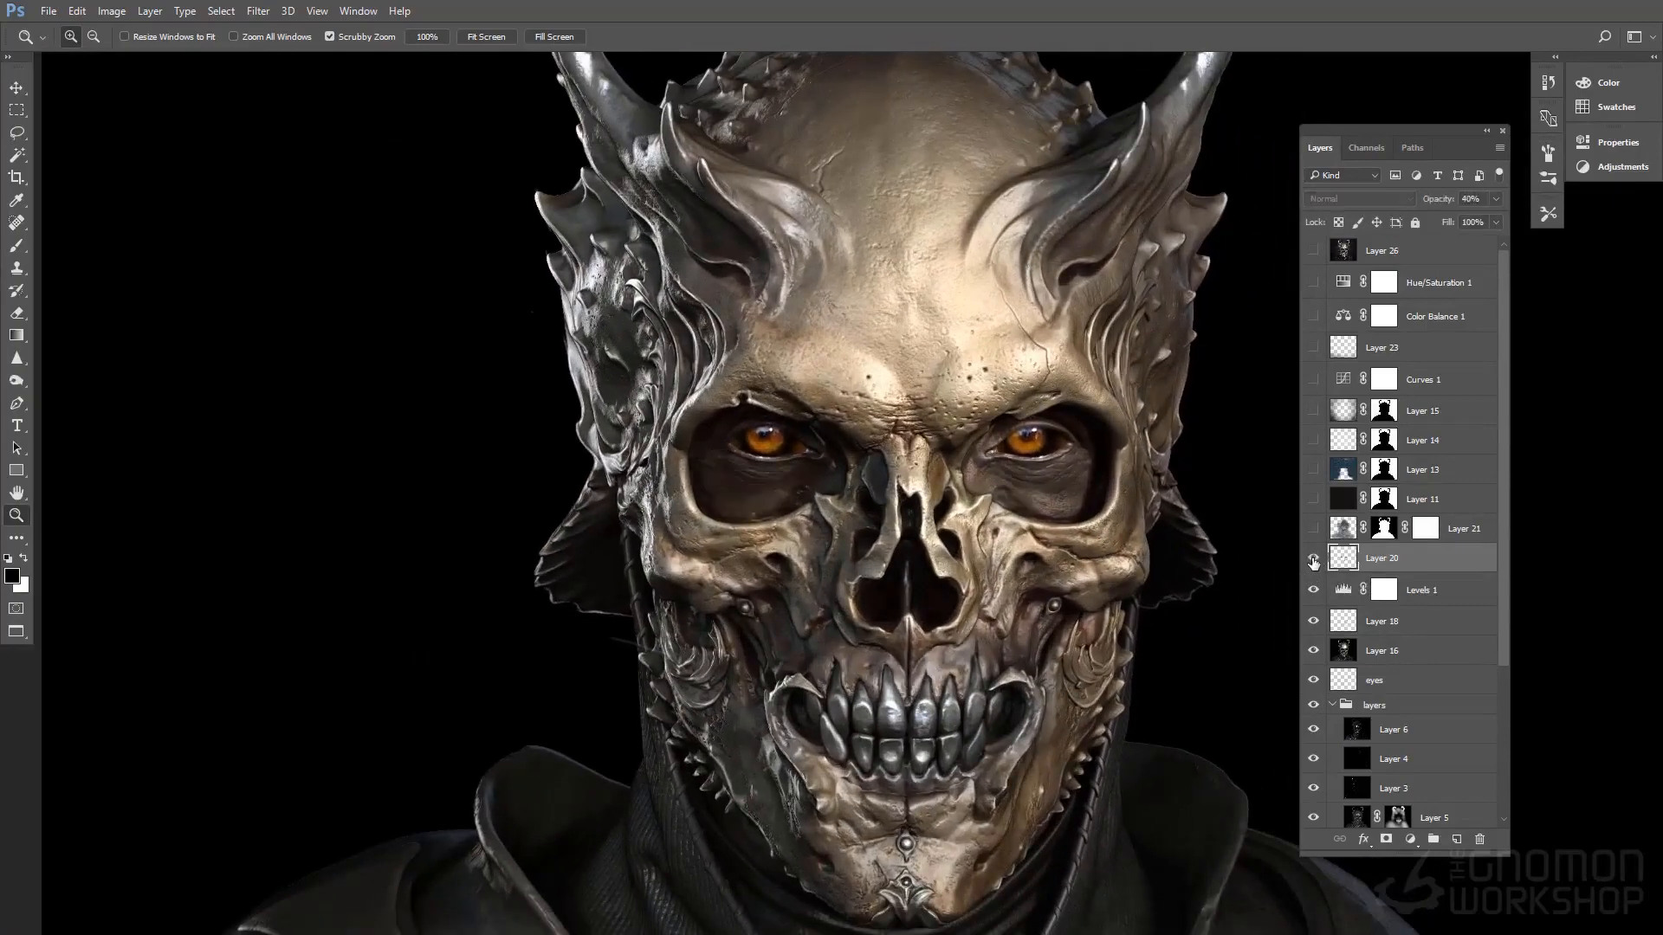
Show and select Layer 21 with the entire bust in view
left_click_drag(977, 561, 865, 581)
left_click_drag(1183, 525, 1155, 518)
mouse_move(1129, 557)
left_mouse_down()
mouse_move(1066, 554)
mouse_move(1118, 567)
left_mouse_up()
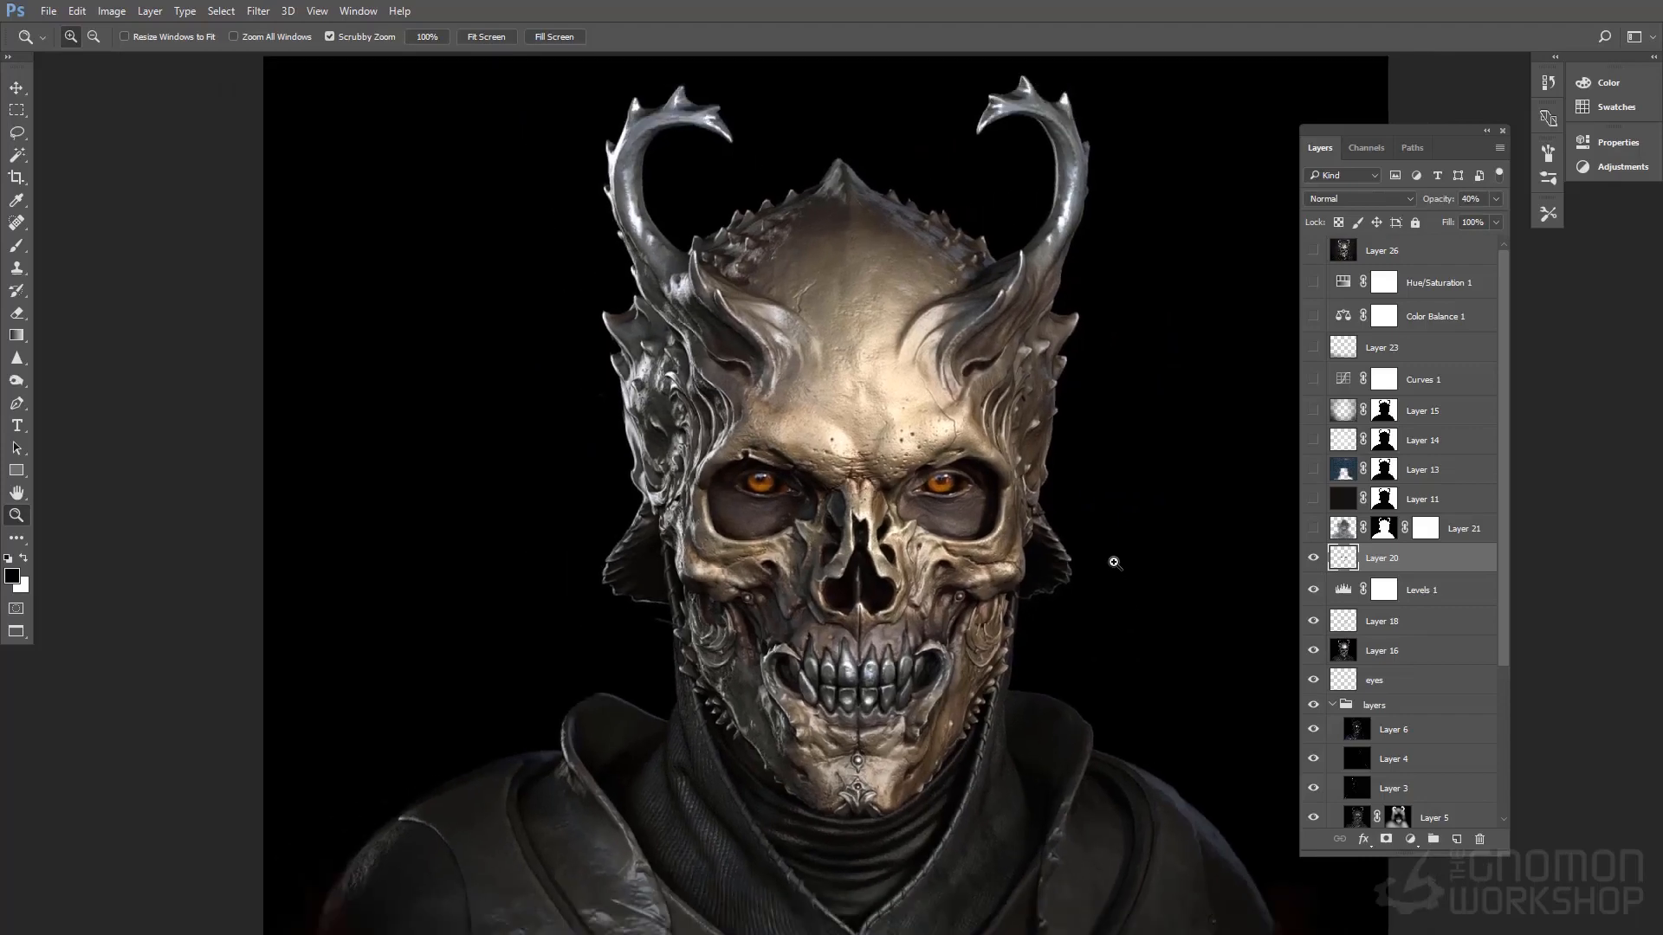
left_click(1113, 562, "alt")
key("ctrl+plus")
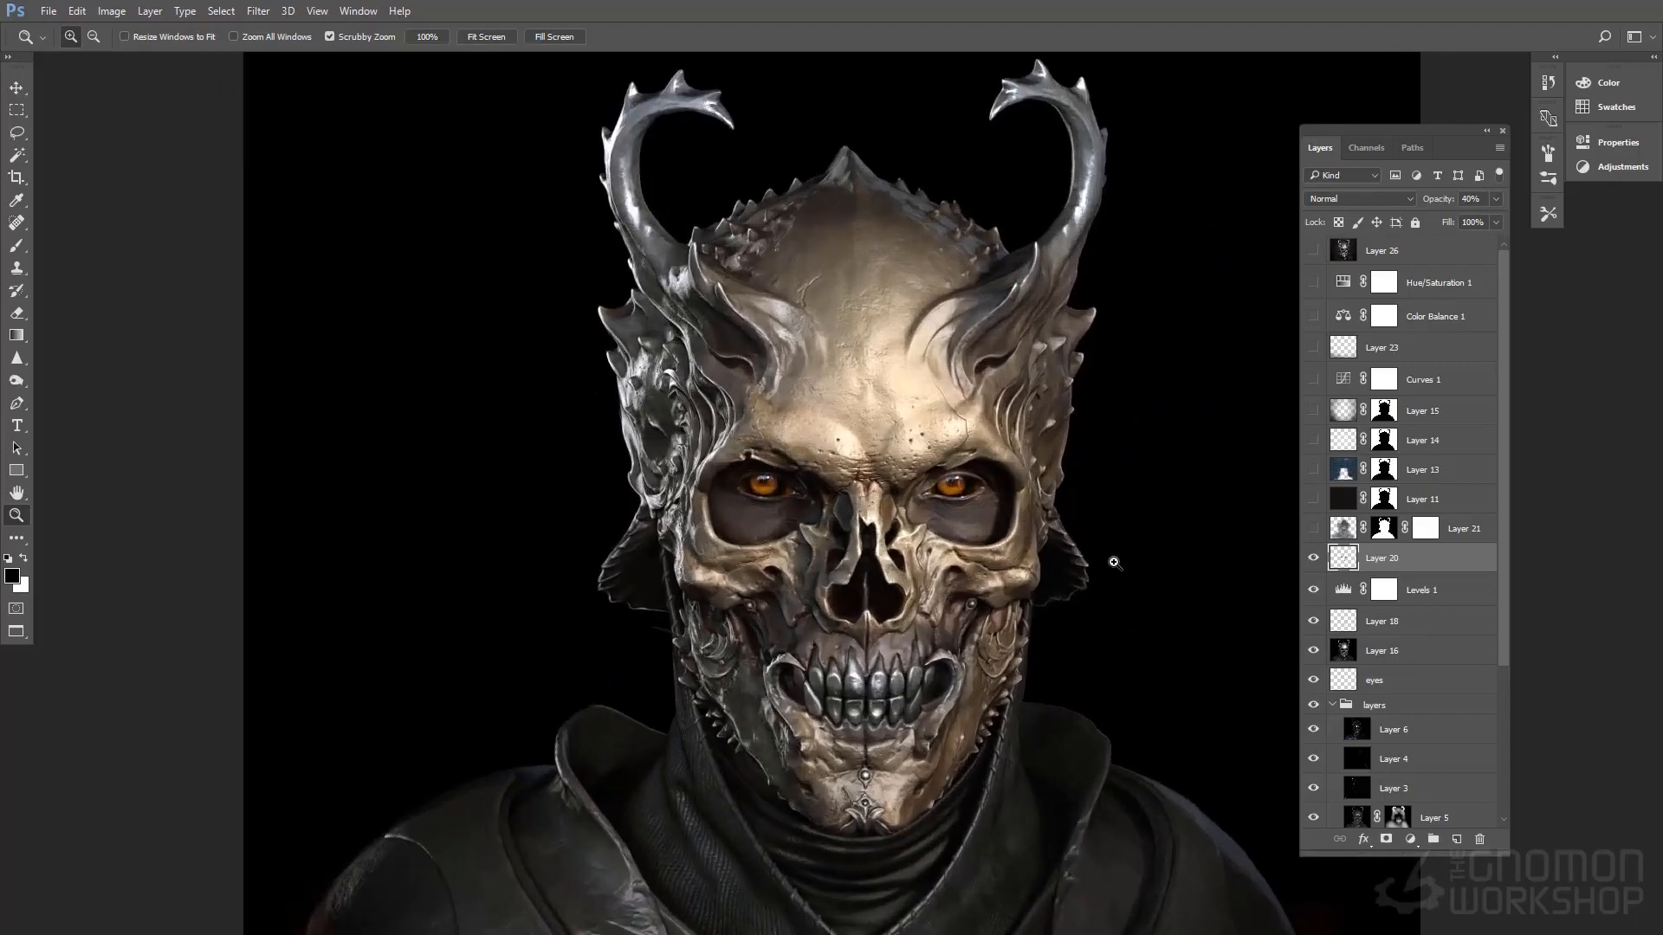
left_click_drag(1066, 644, 1040, 628)
left_click(1314, 530)
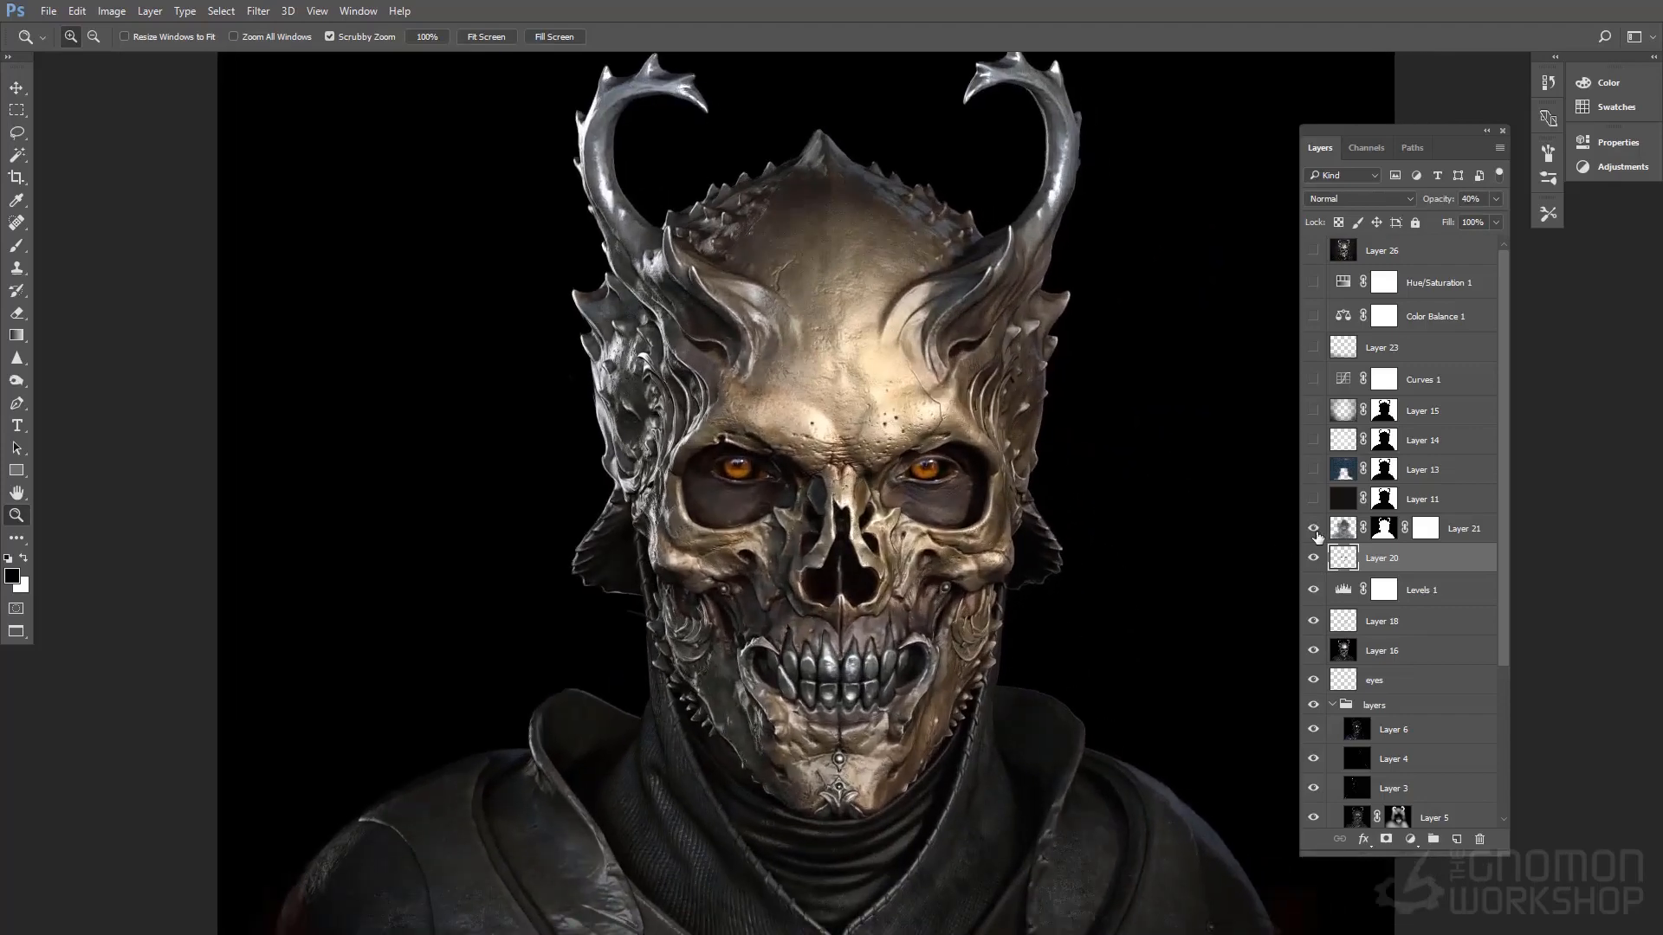
left_click(1342, 529)
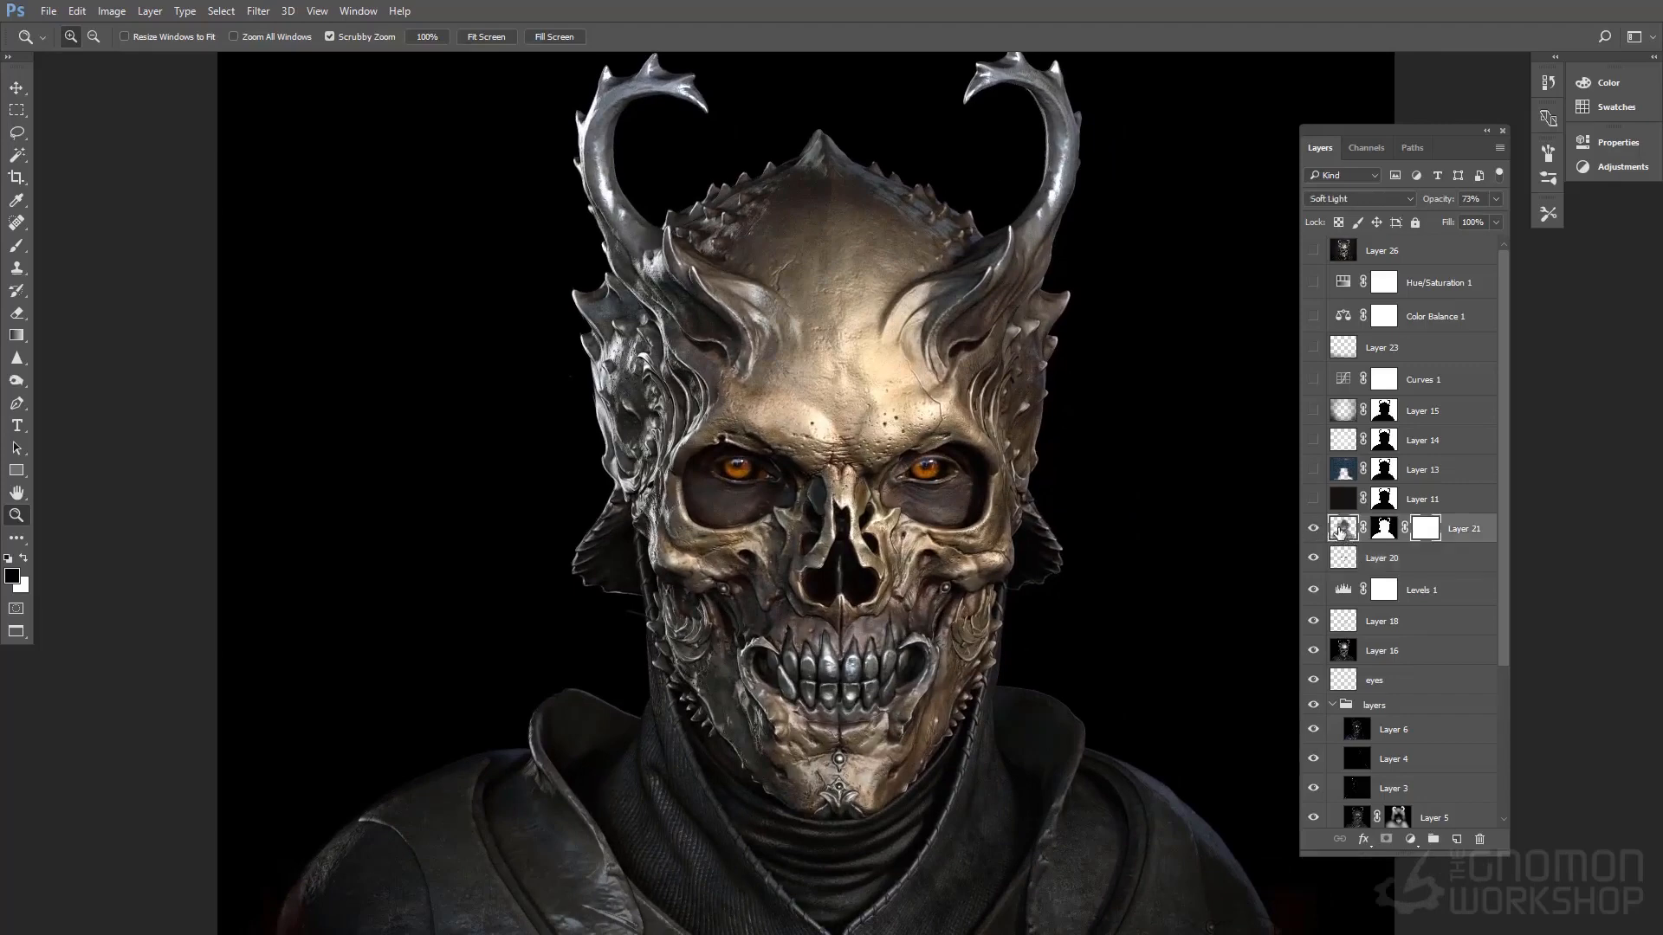
Try Layer 21 in Normal blend mode with a higher opacity
left_click(1359, 199)
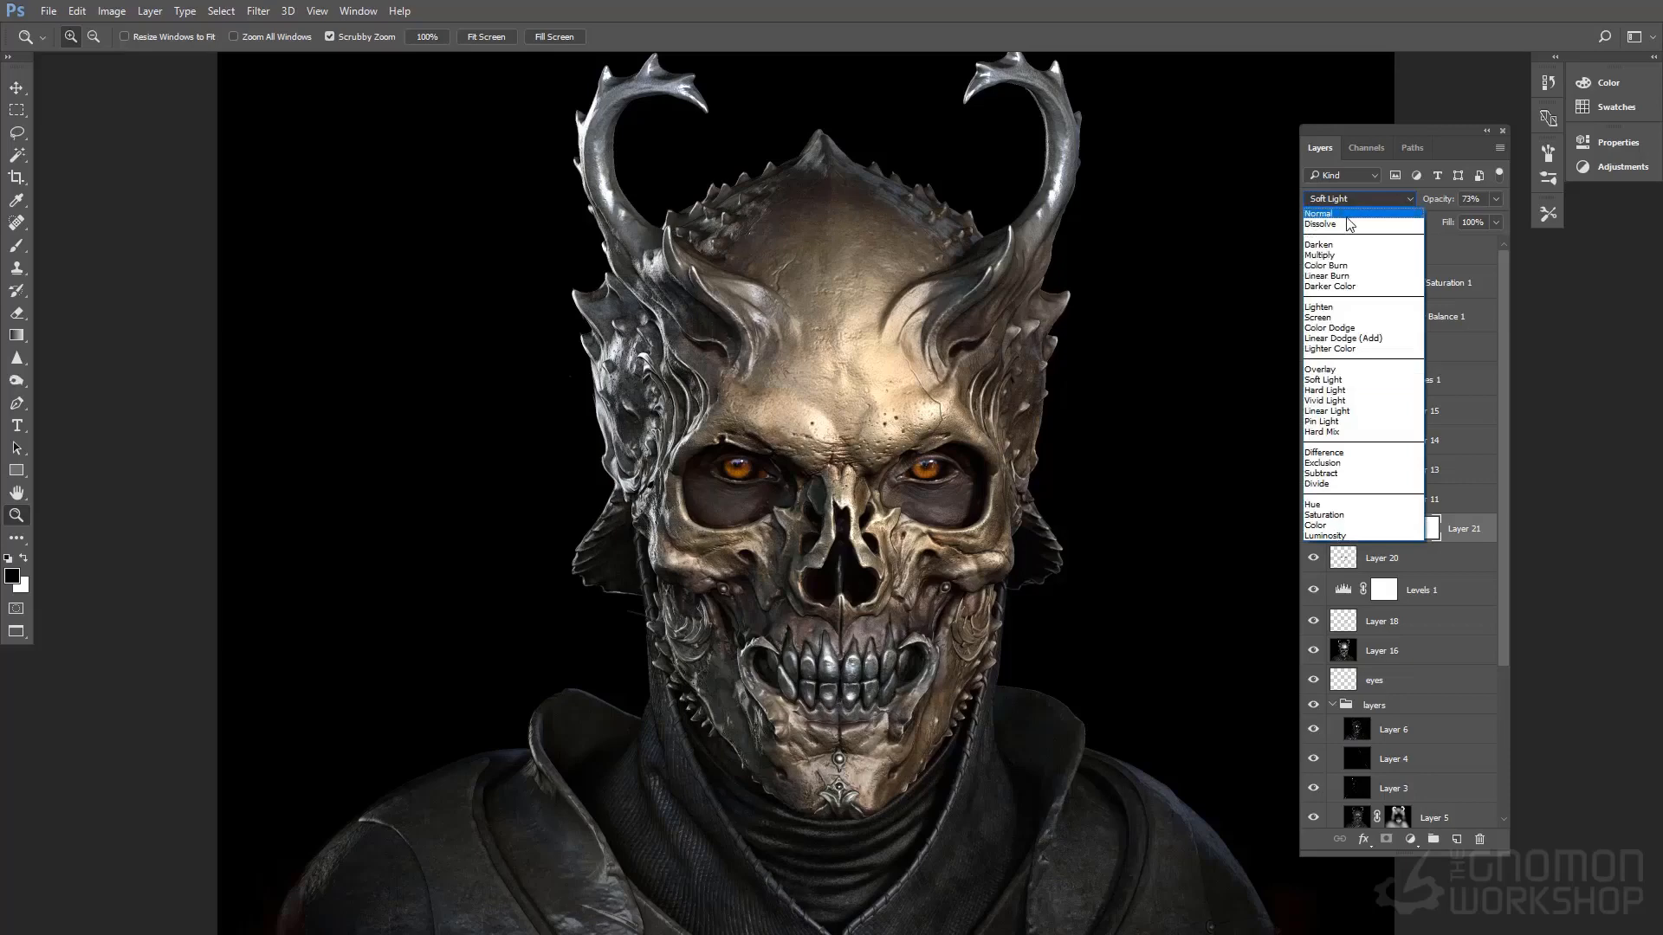
left_click(1348, 217)
left_click(1495, 198)
left_click_drag(1476, 219, 1497, 219)
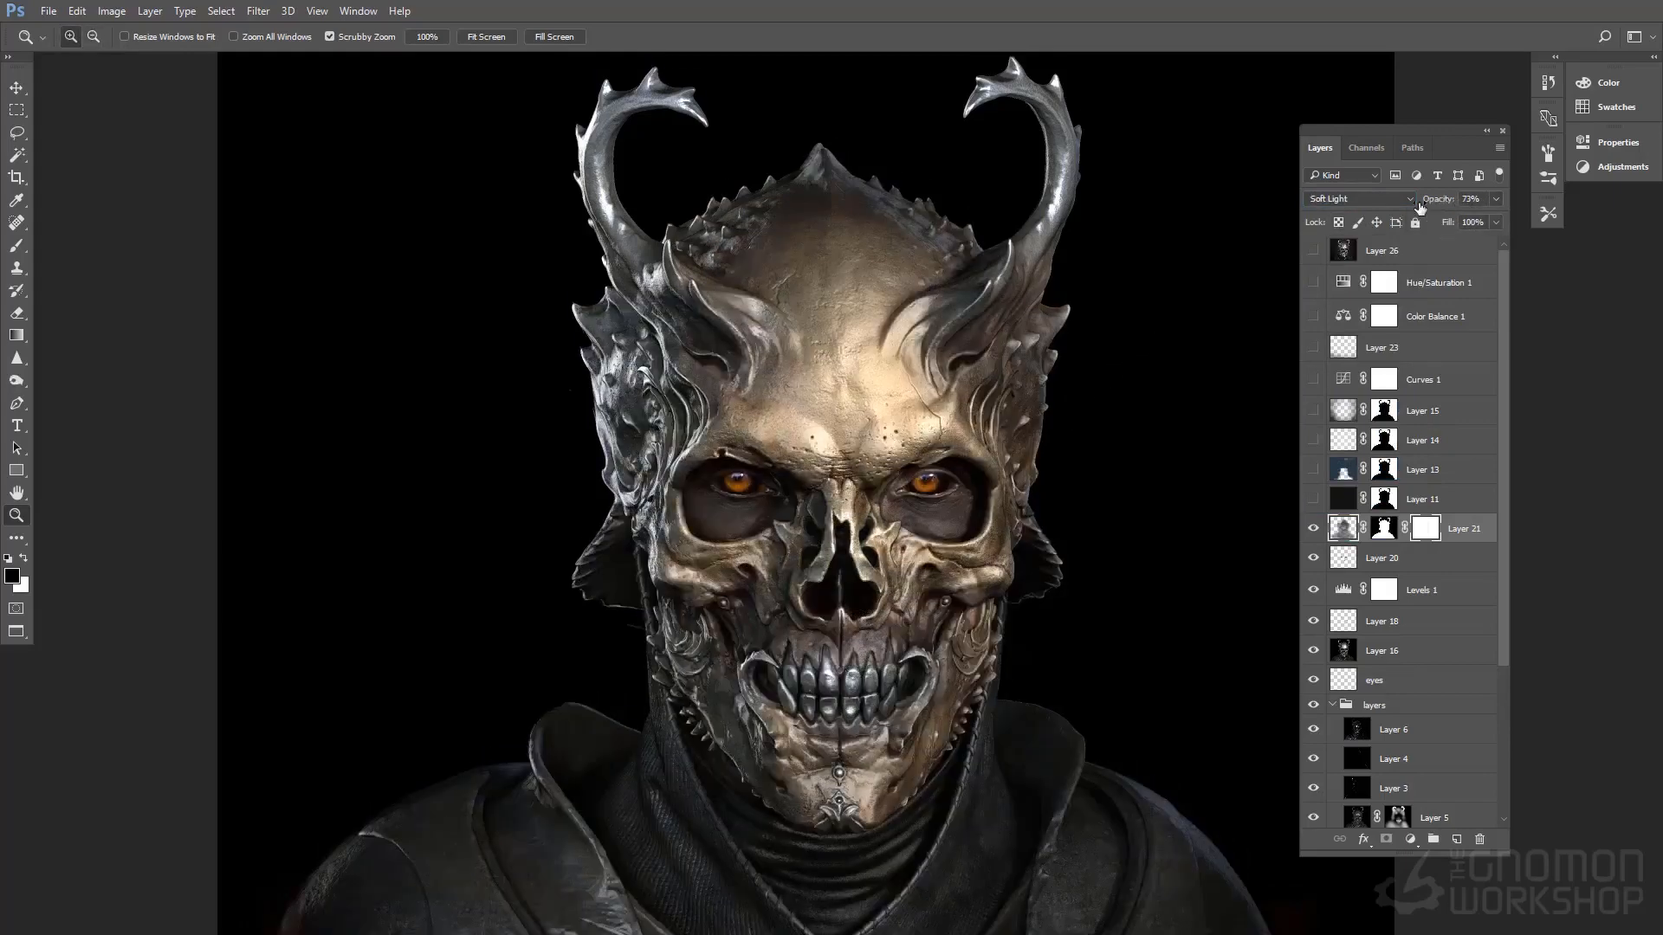
Toggle Layer 21's visibility to examine its Soft Light texture on the horn and the side of the head
left_click(1314, 528)
left_click(1314, 528)
left_click_drag(570, 333, 641, 335)
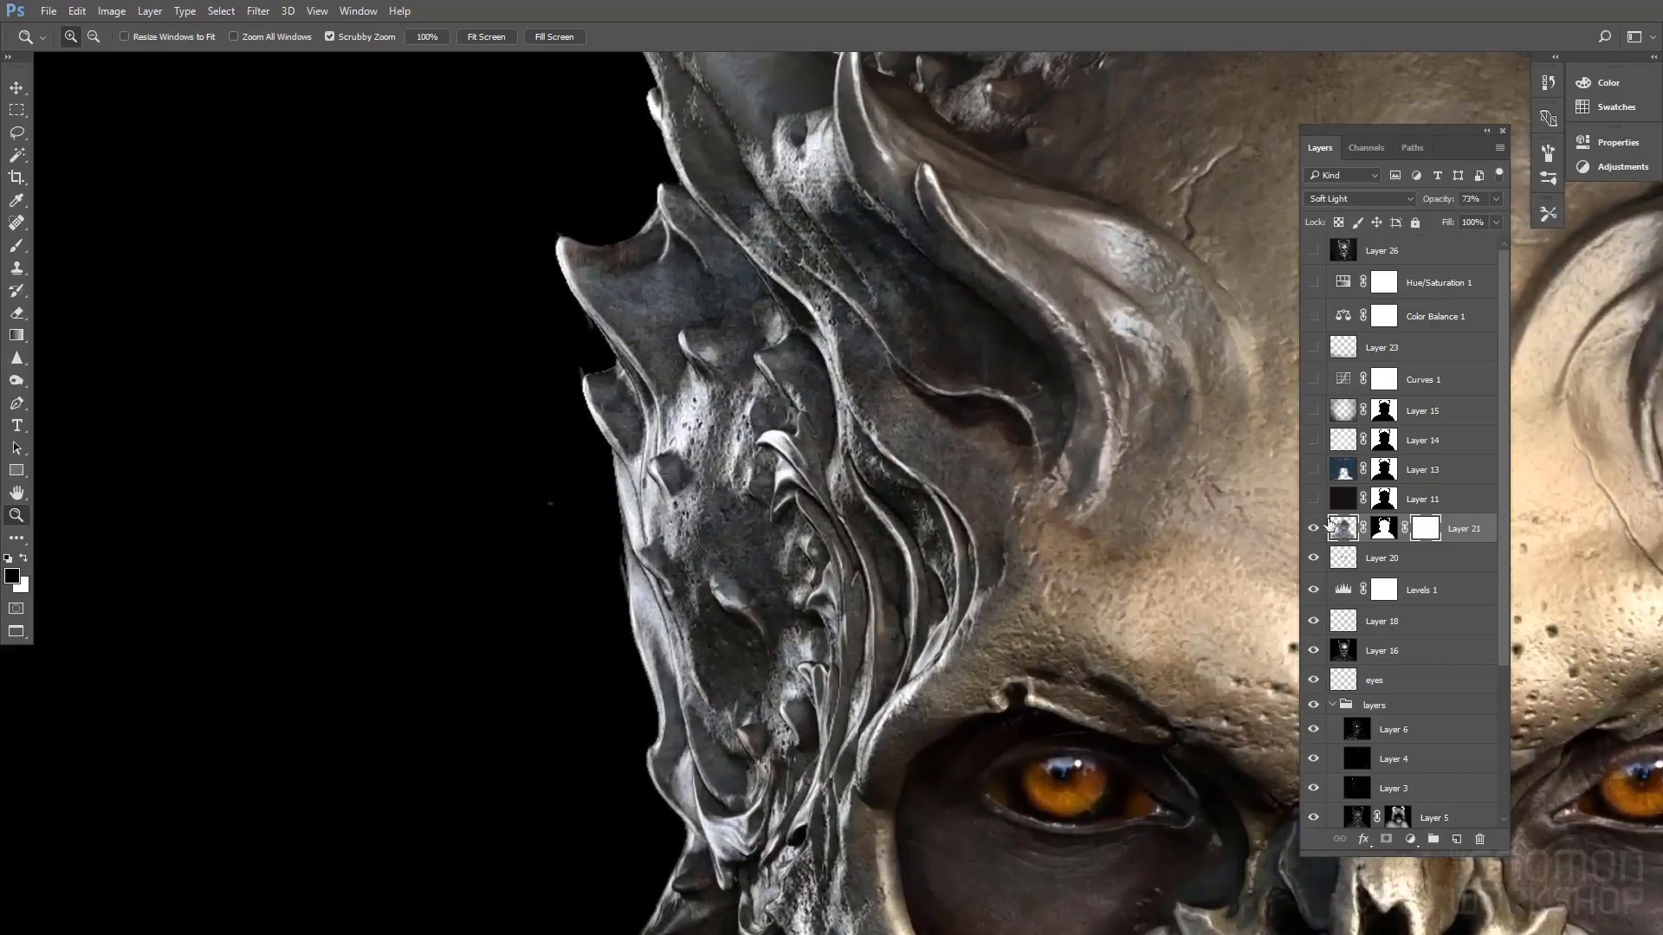
left_click(1314, 528)
left_click(1314, 529)
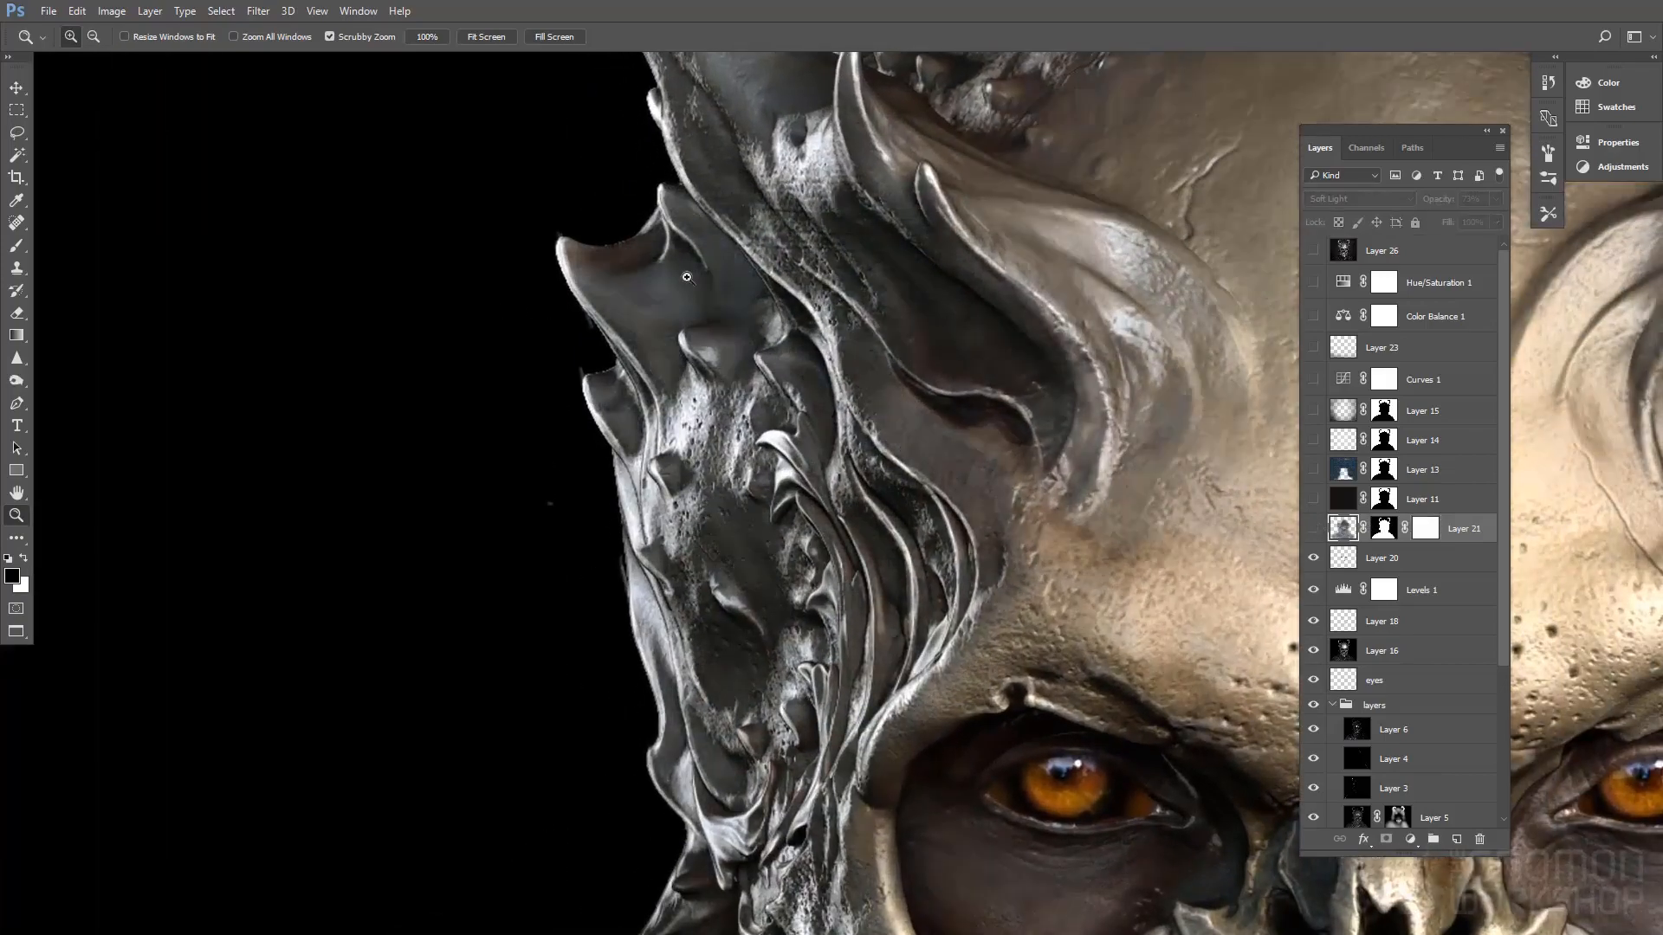
left_click_drag(892, 273, 861, 273)
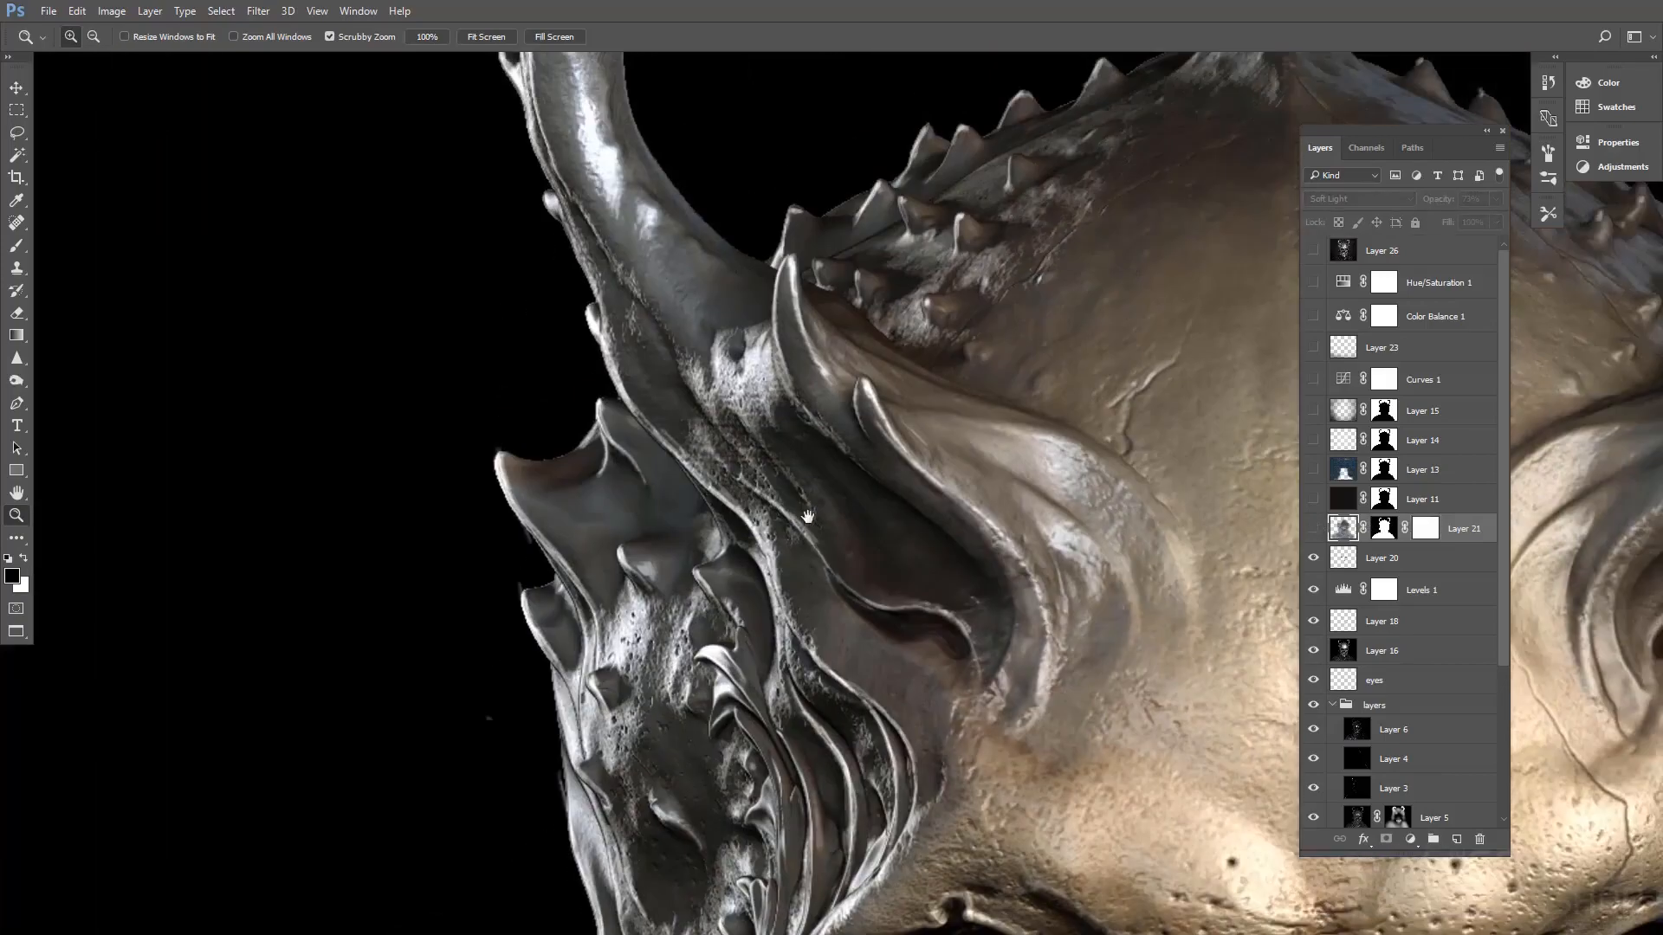
left_click(1313, 527)
left_click(1313, 527)
left_click(1313, 528)
left_click_drag(1070, 538, 1009, 539)
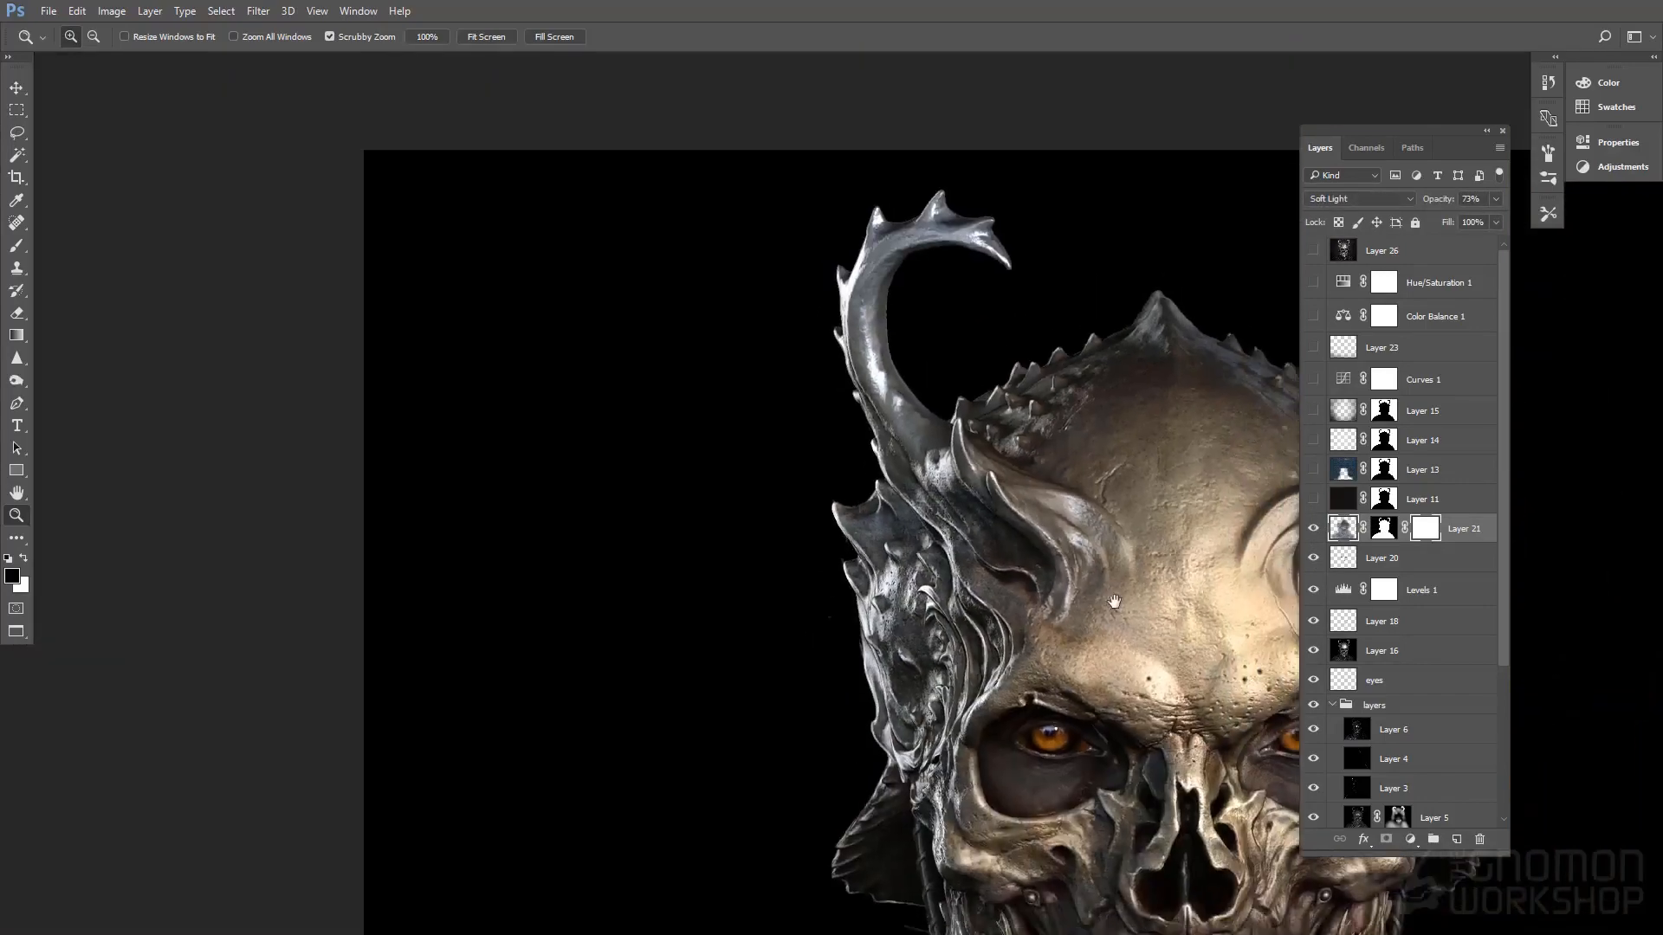
Show background Layer 11, load its mask as a selection to check the bust's outline, and deselect
left_click_drag(1114, 601, 736, 225)
left_click_drag(901, 359, 877, 358)
left_click_drag(986, 363, 1031, 402)
left_click(1313, 499)
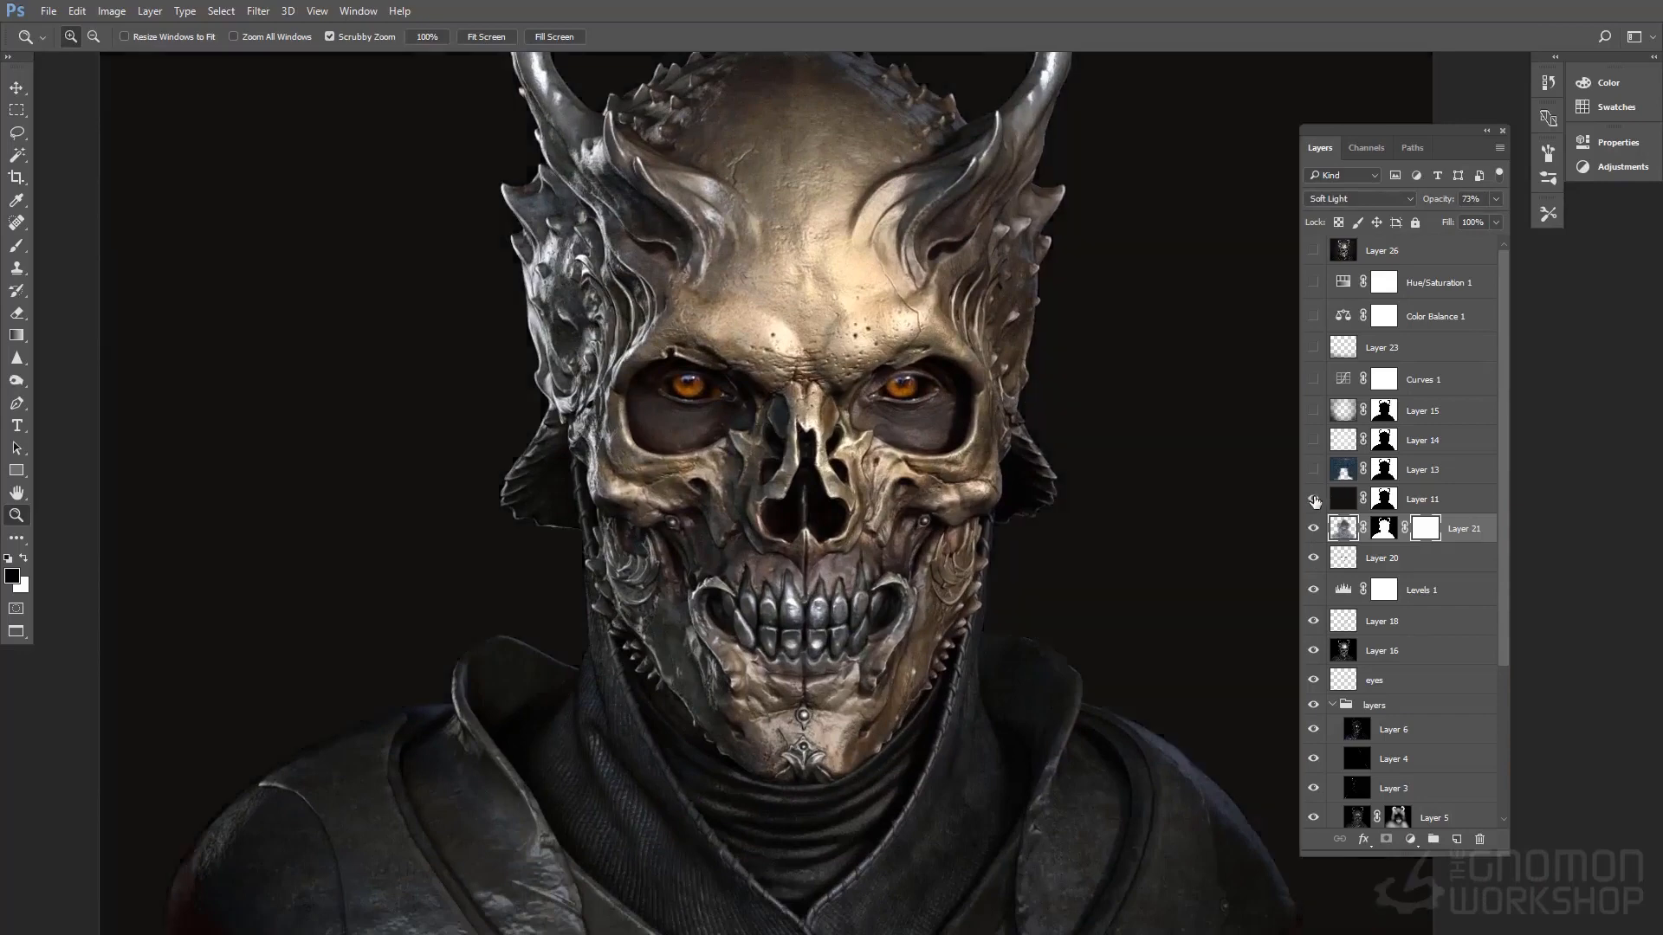
left_click(1384, 498, "ctrl")
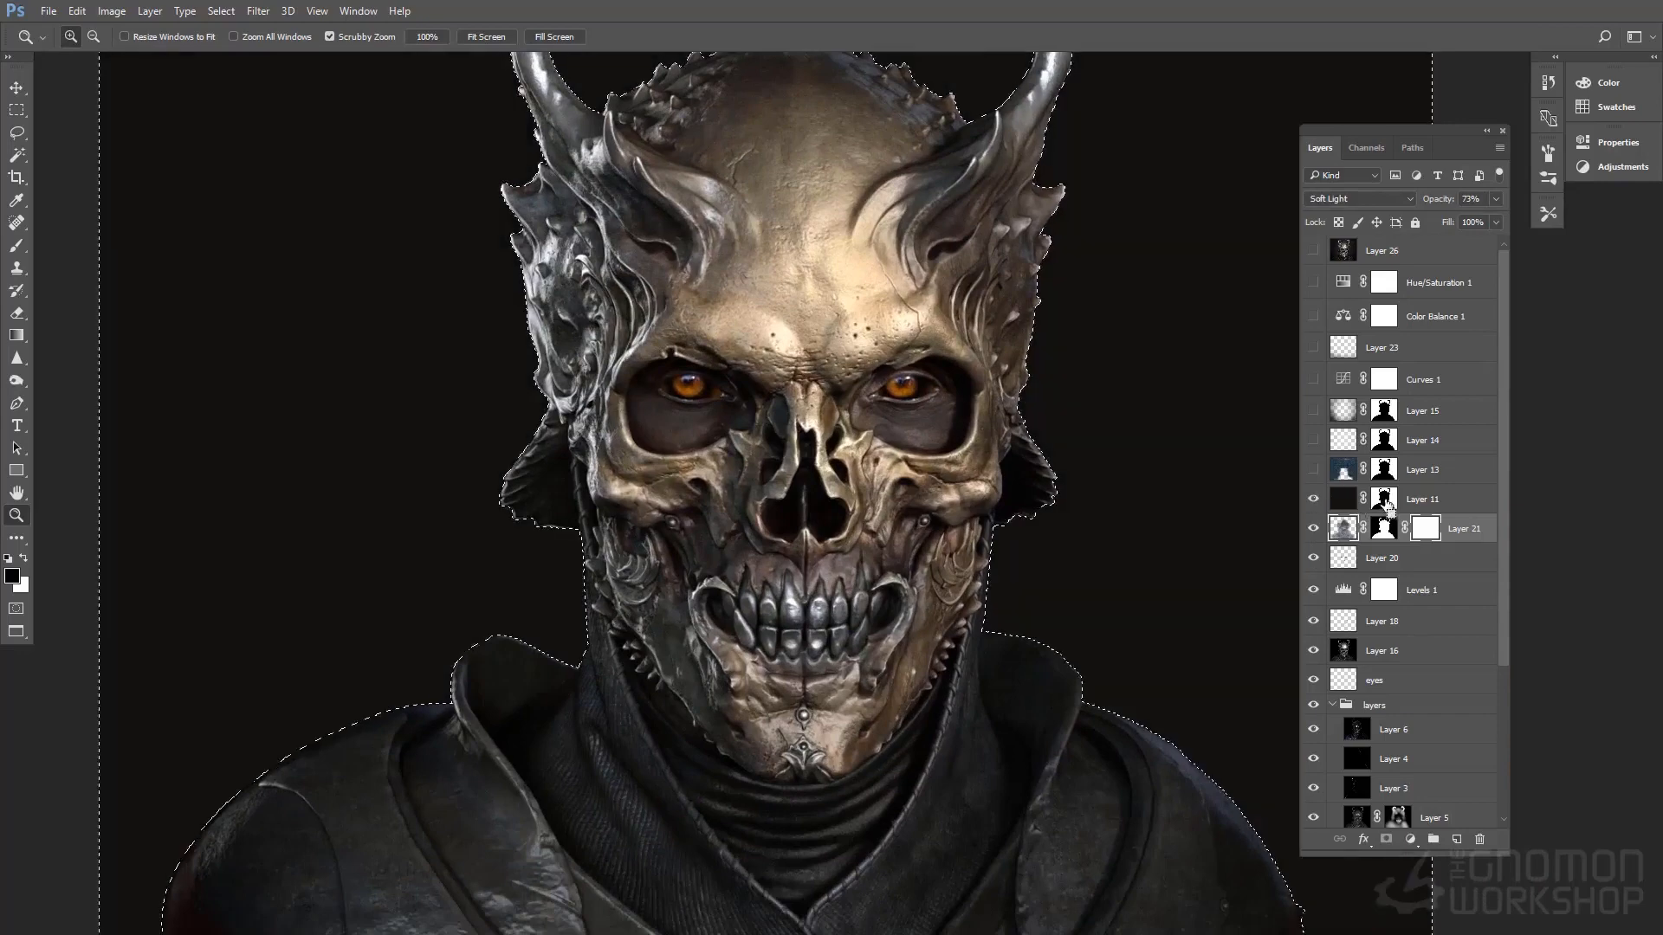
left_click_drag(1101, 432, 1118, 509)
left_click(1117, 509, "alt")
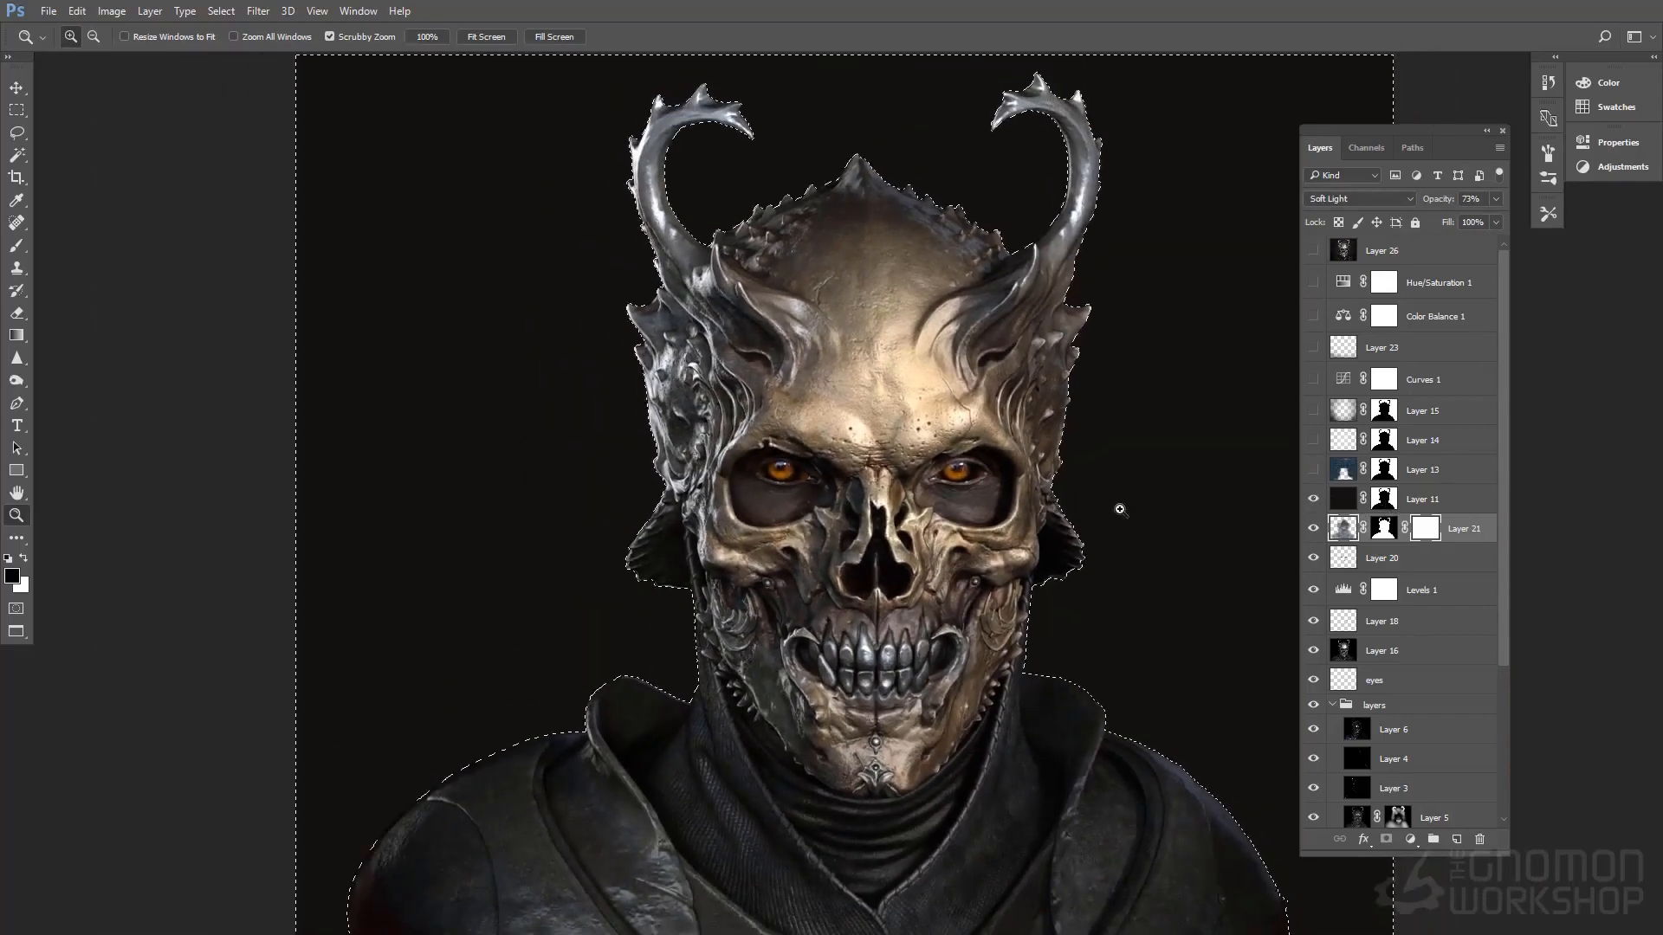
key("ctrl+d")
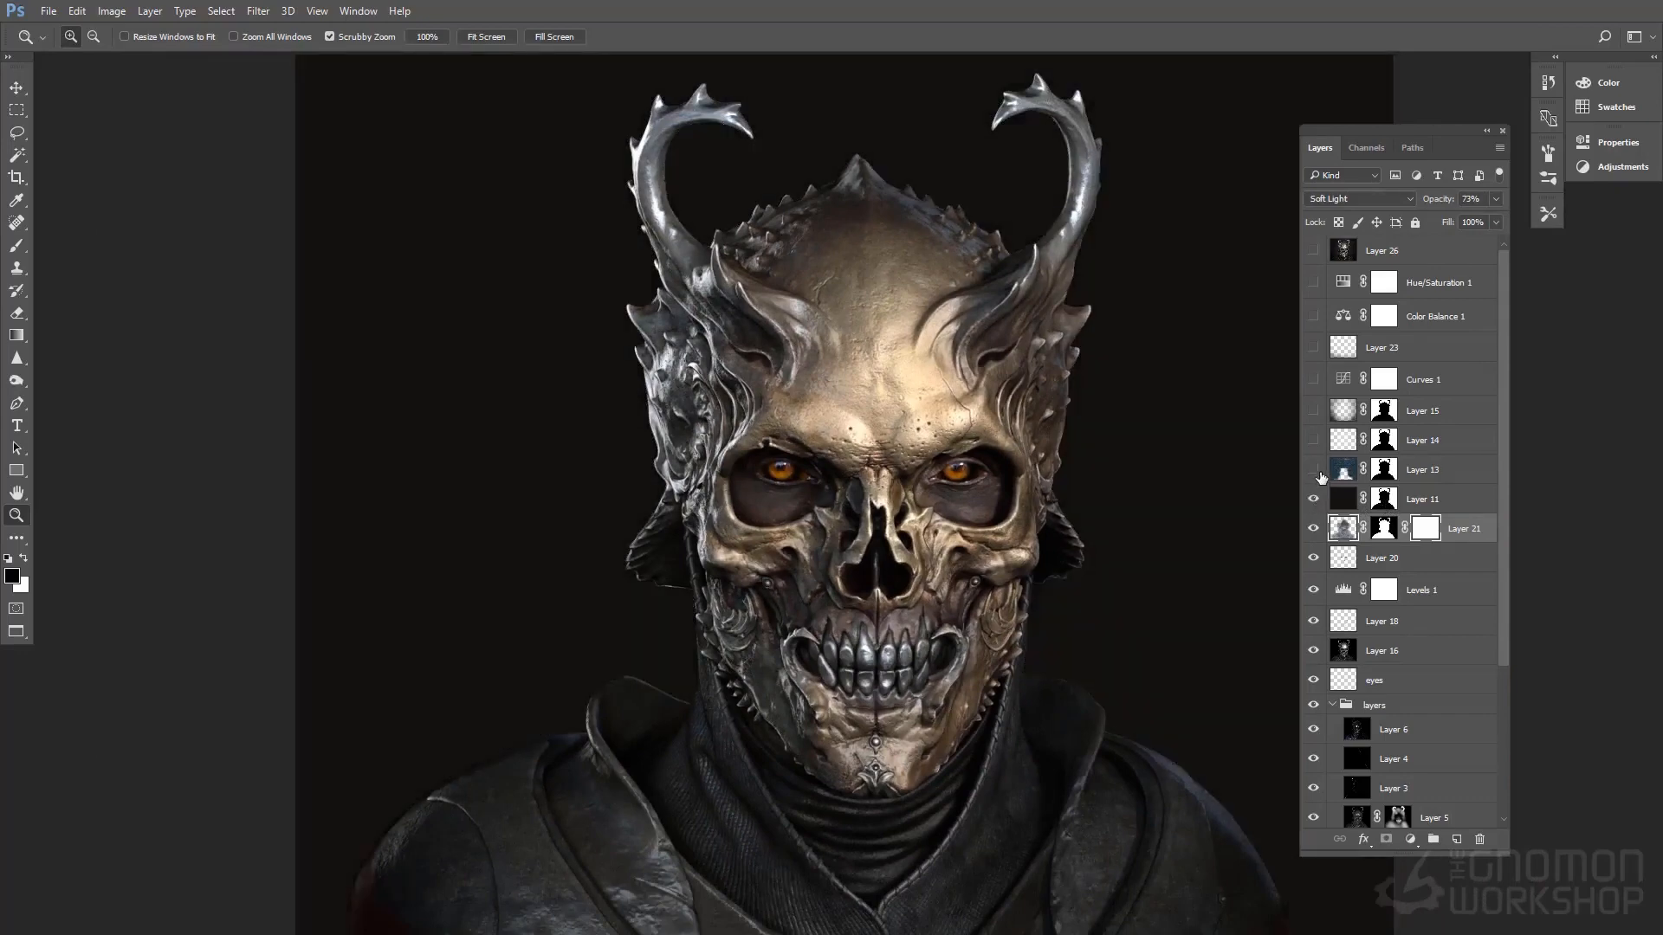
Show background Layers 13, 14 and 15 behind the bust, toggling Layer 14 to compare
left_click(1313, 469)
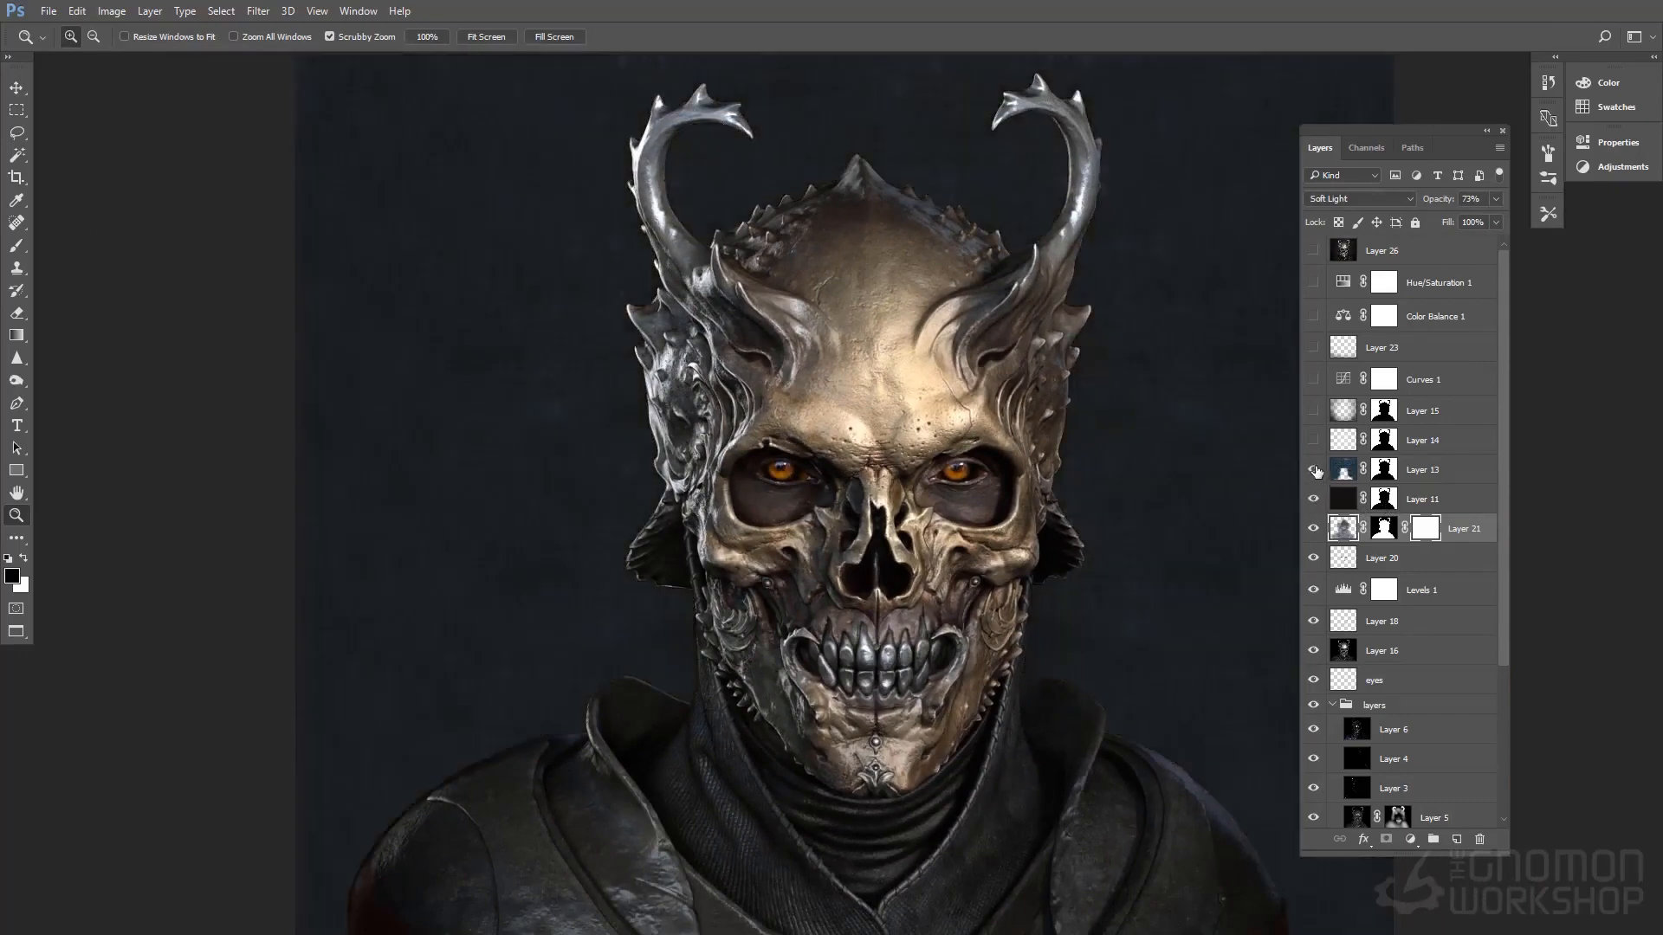
left_click(1309, 440)
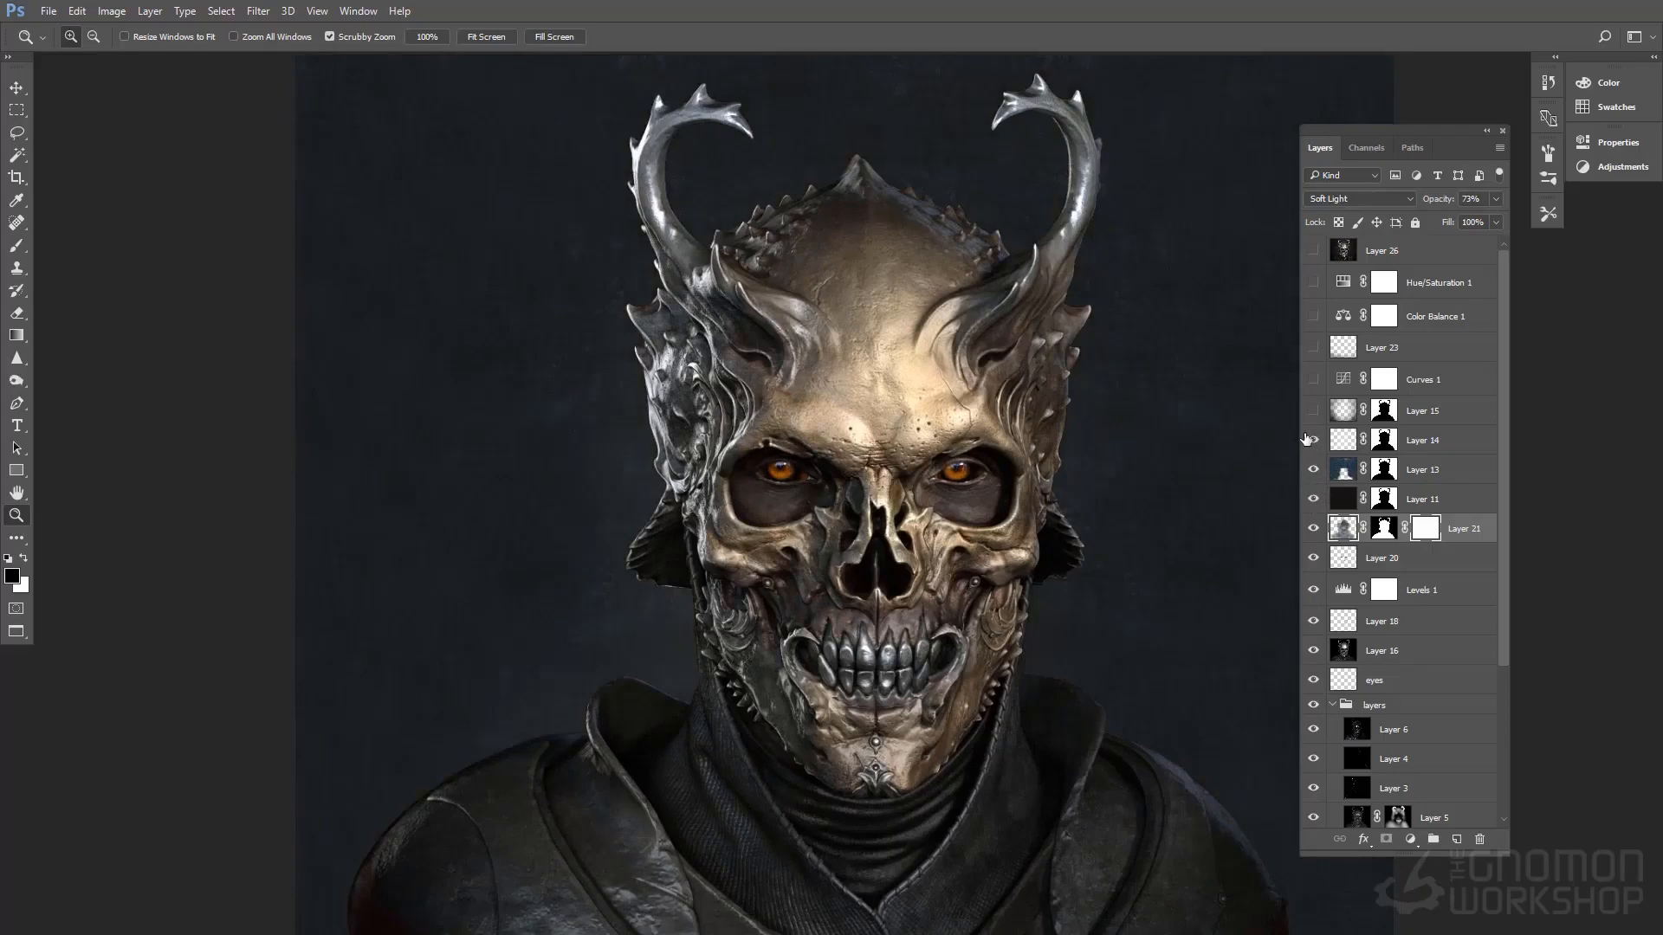
left_click(1315, 440)
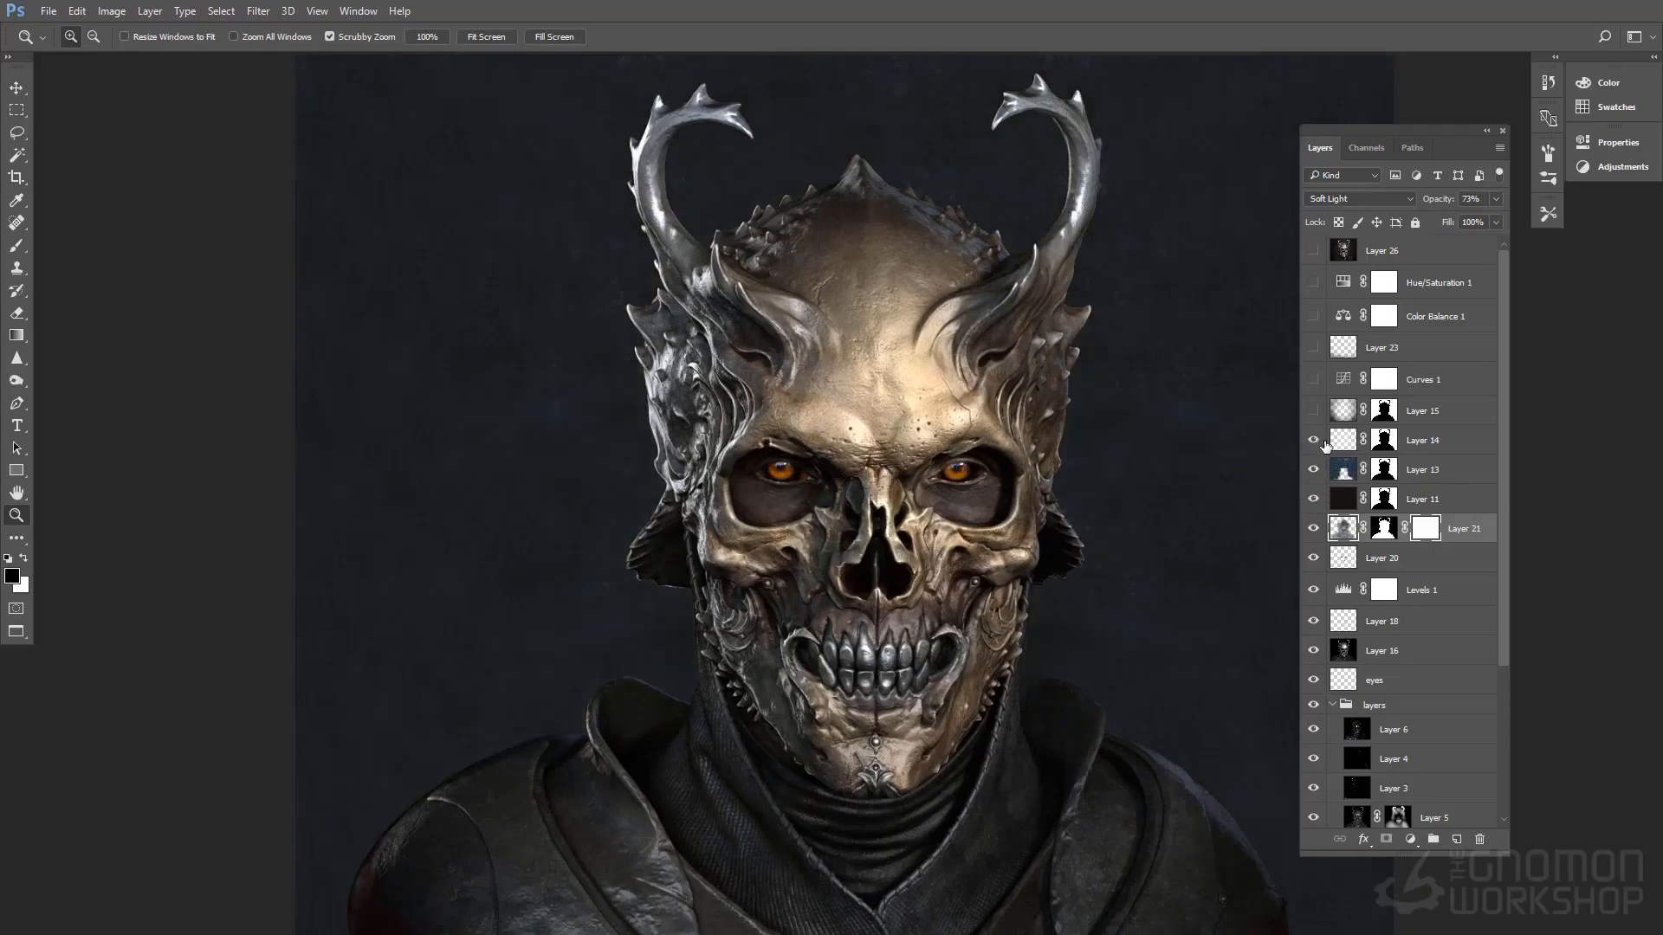
left_click(1314, 440)
left_click(1313, 410)
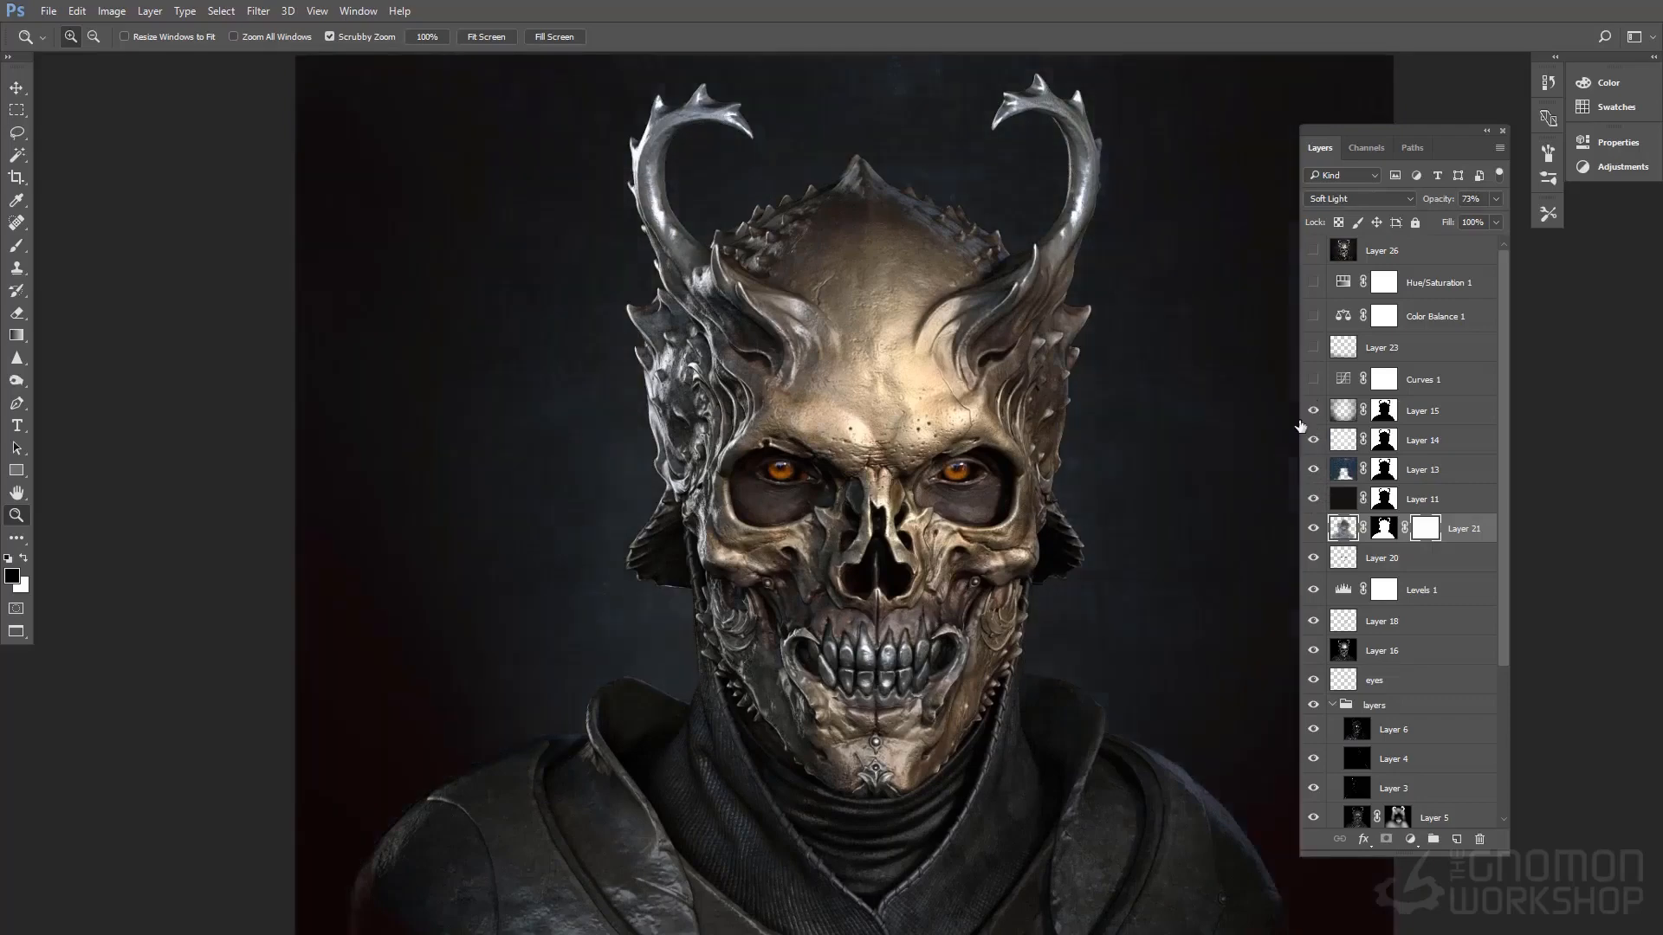
Show Curves 1, Layer 23, Color Balance 1, Hue/Saturation 1 and Layer 26 above the background layers
left_click_drag(1195, 532, 1169, 472)
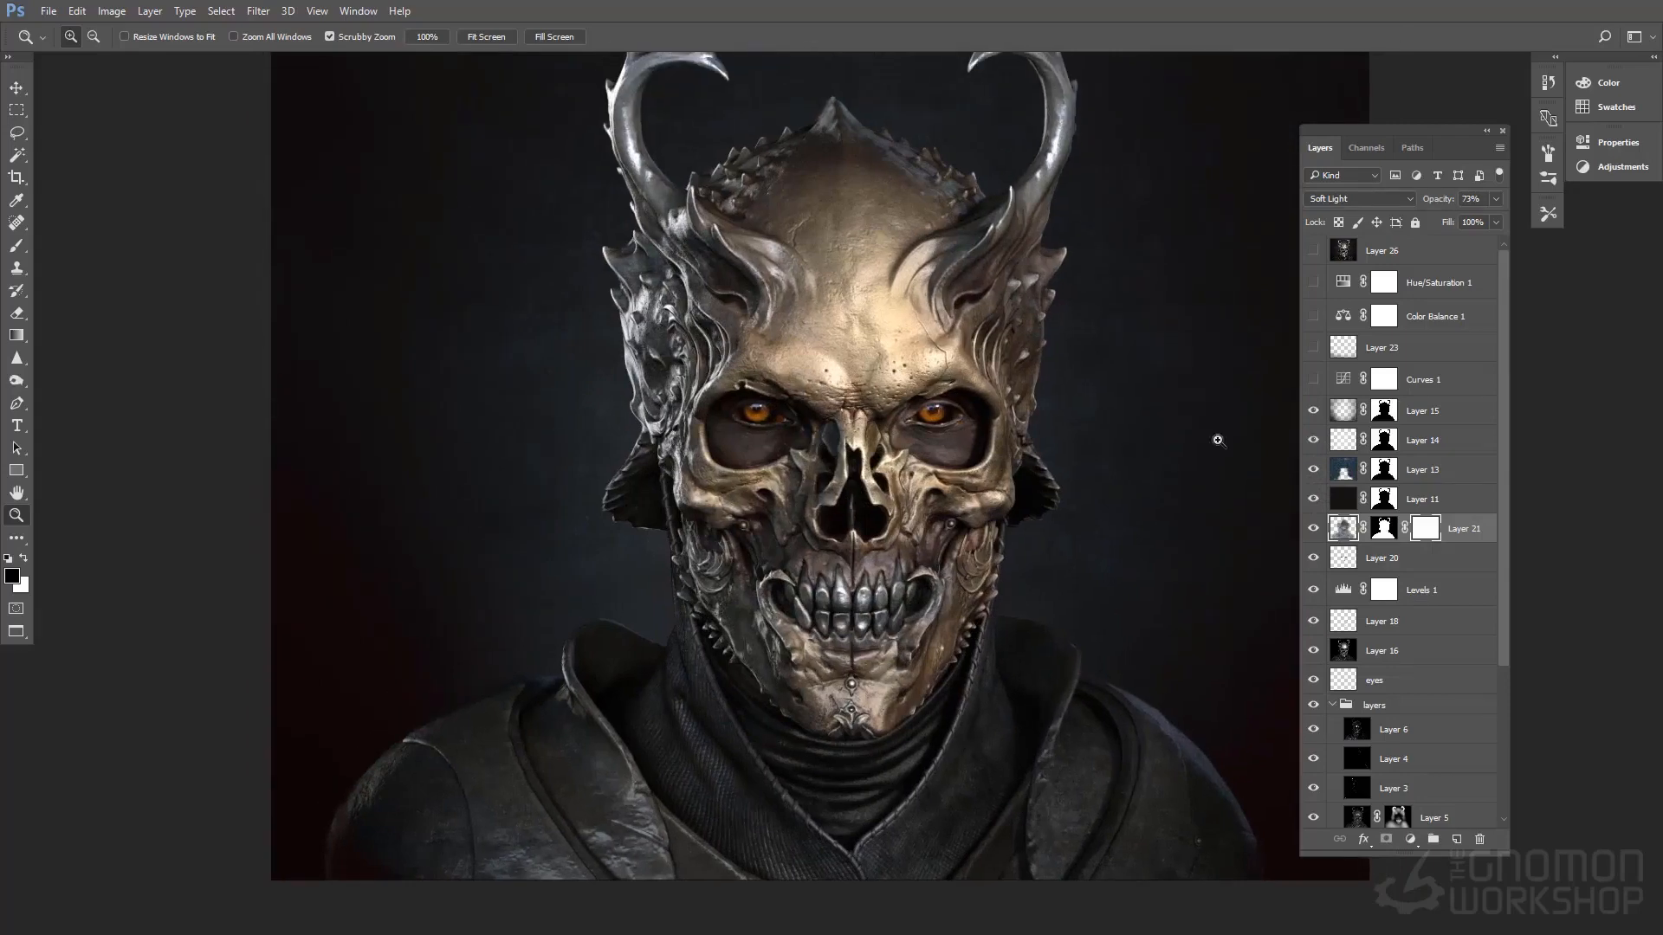
left_click_drag(1147, 376, 1159, 442)
left_click(1314, 380)
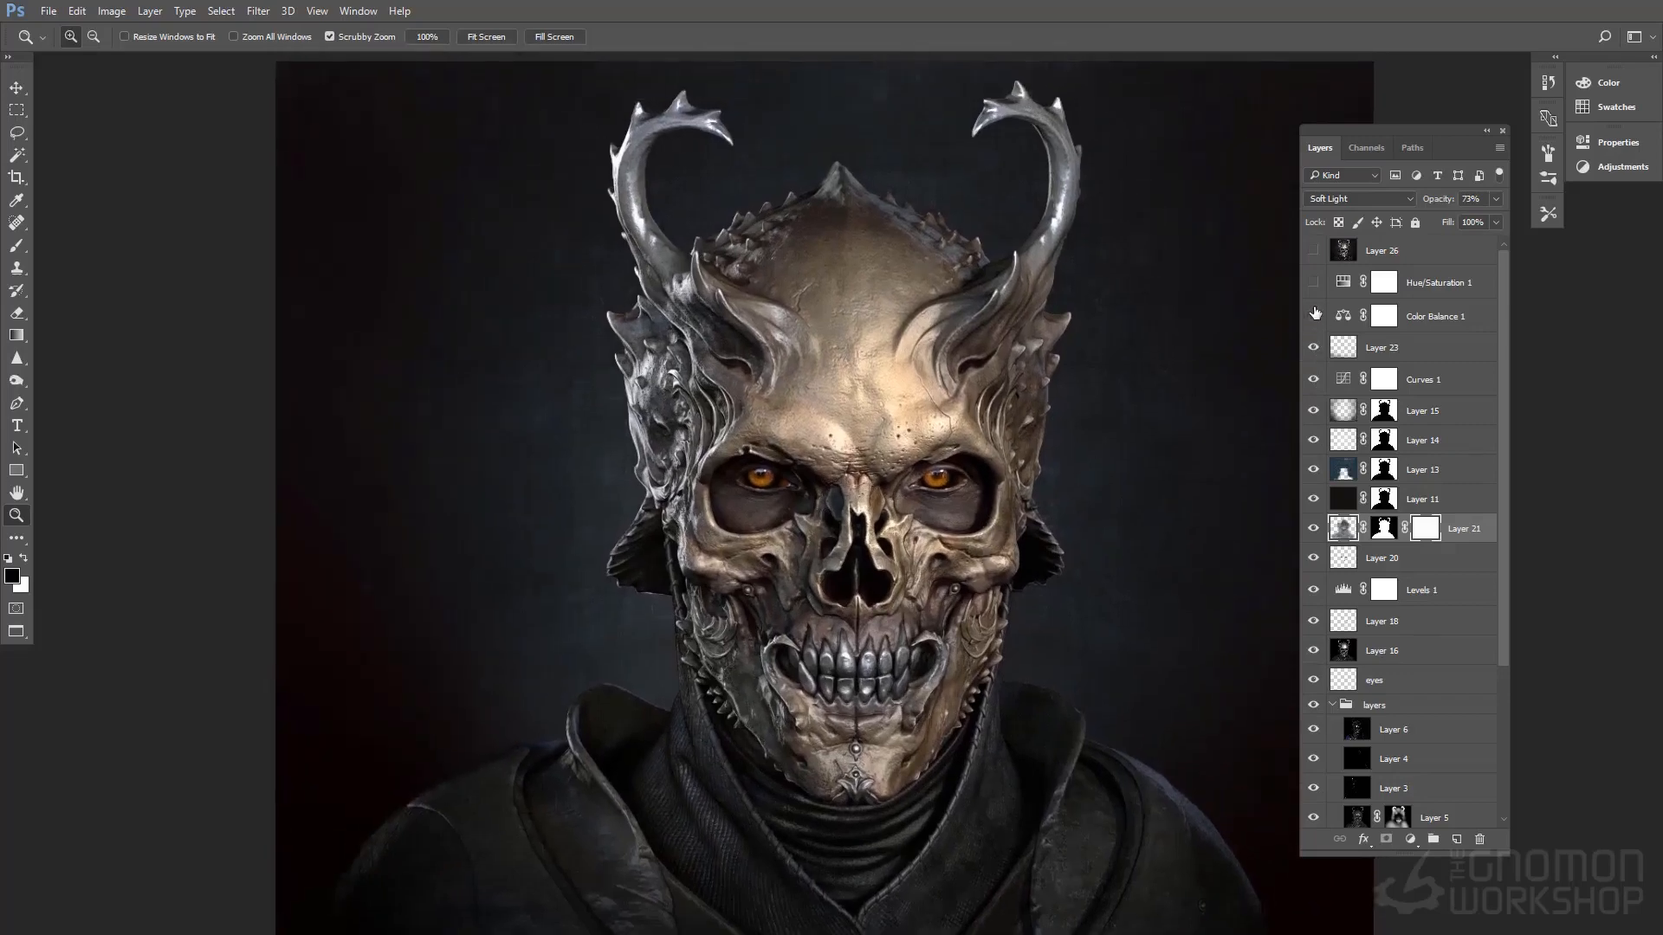
left_click_drag(1313, 315, 1313, 284)
left_click(1313, 251)
Toggle Layer 26's visibility to compare its effect on the skull, leaving the layer hidden and selected
left_click_drag(981, 583, 924, 540)
left_click_drag(1037, 582, 1039, 554)
left_click(1318, 250)
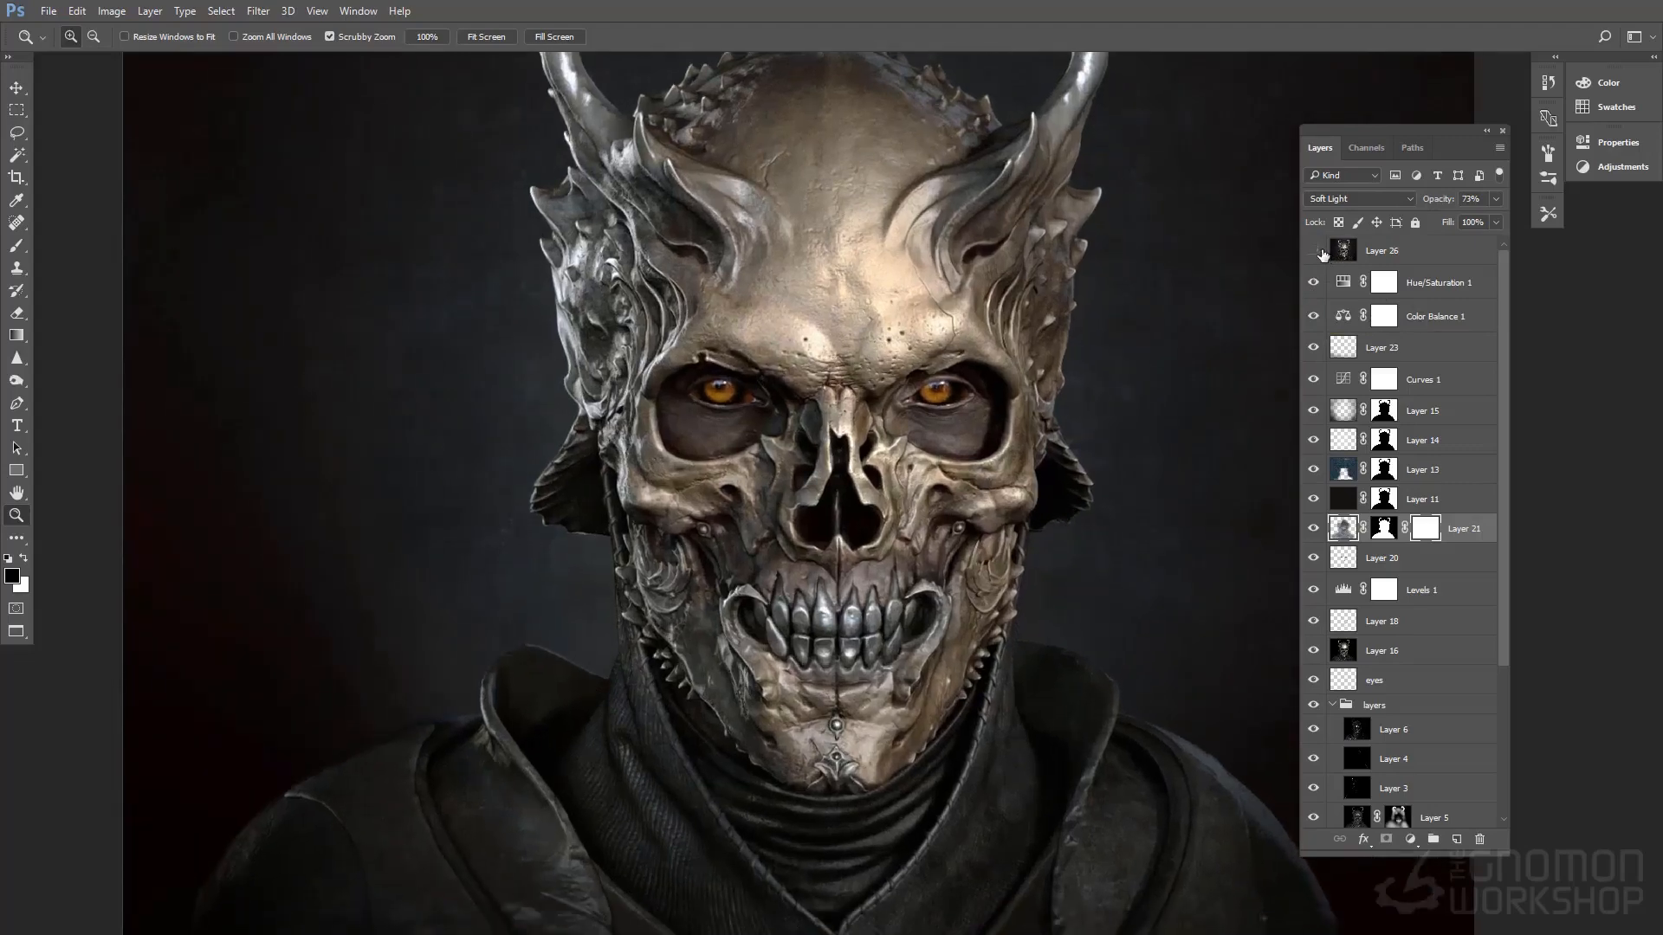
left_click(1320, 249)
left_click(1321, 248)
left_click(1379, 255)
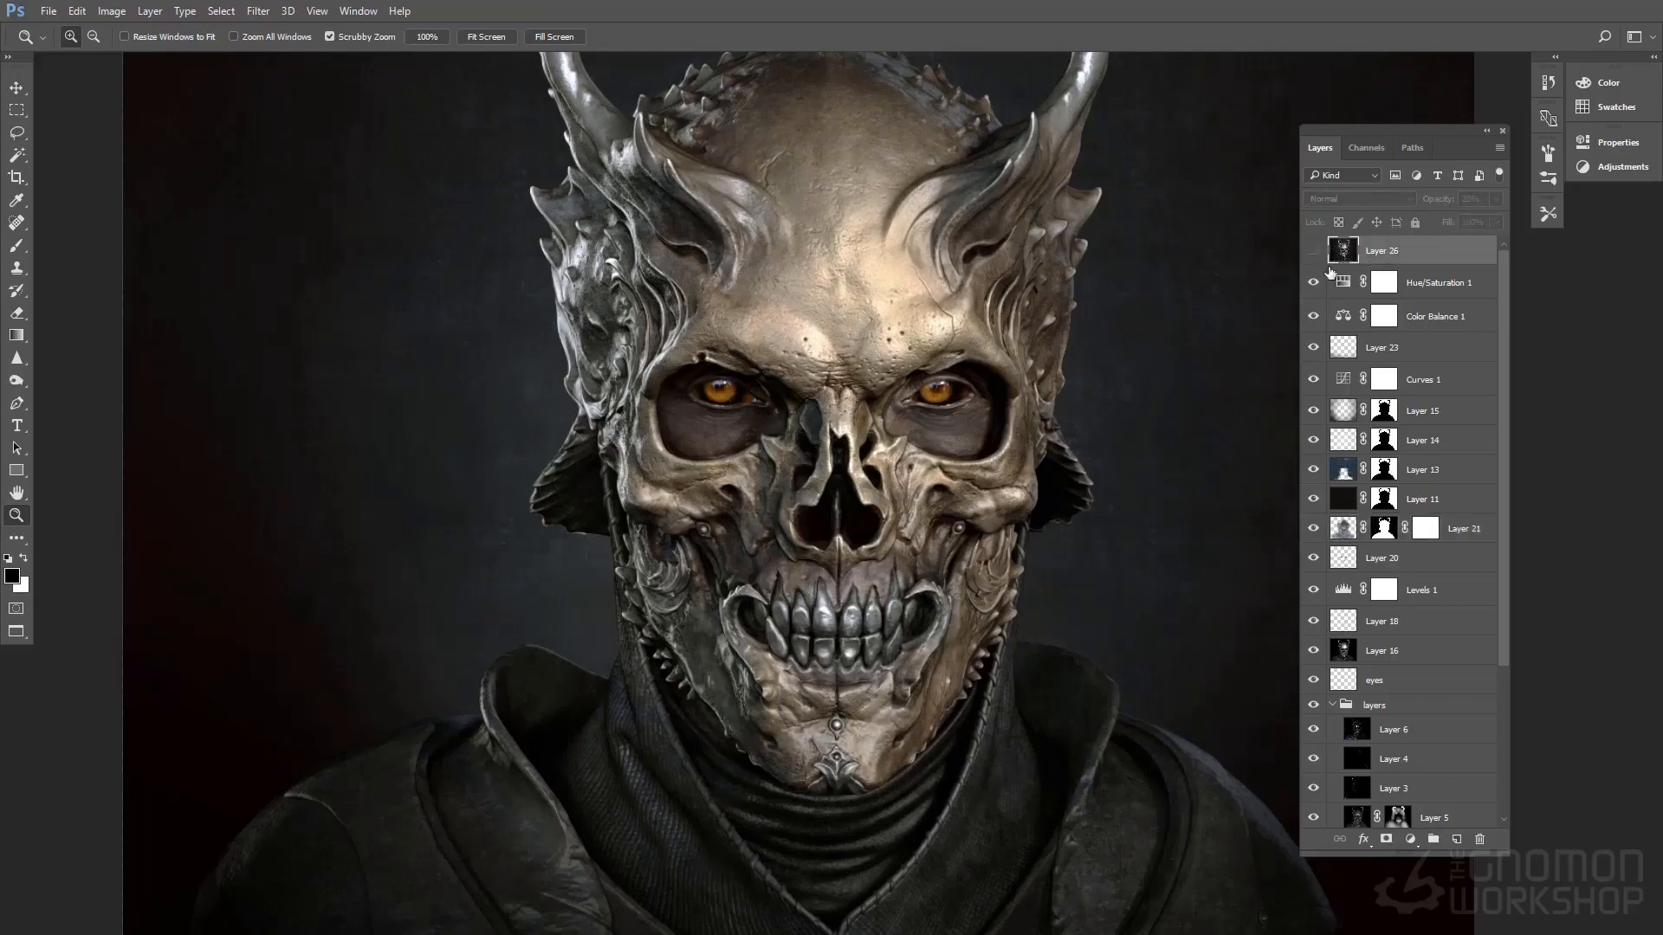
Hide Layer 16 and set the opacity of Layer 12 in the layers group to 75%
scroll(1373, 452, "down", 1)
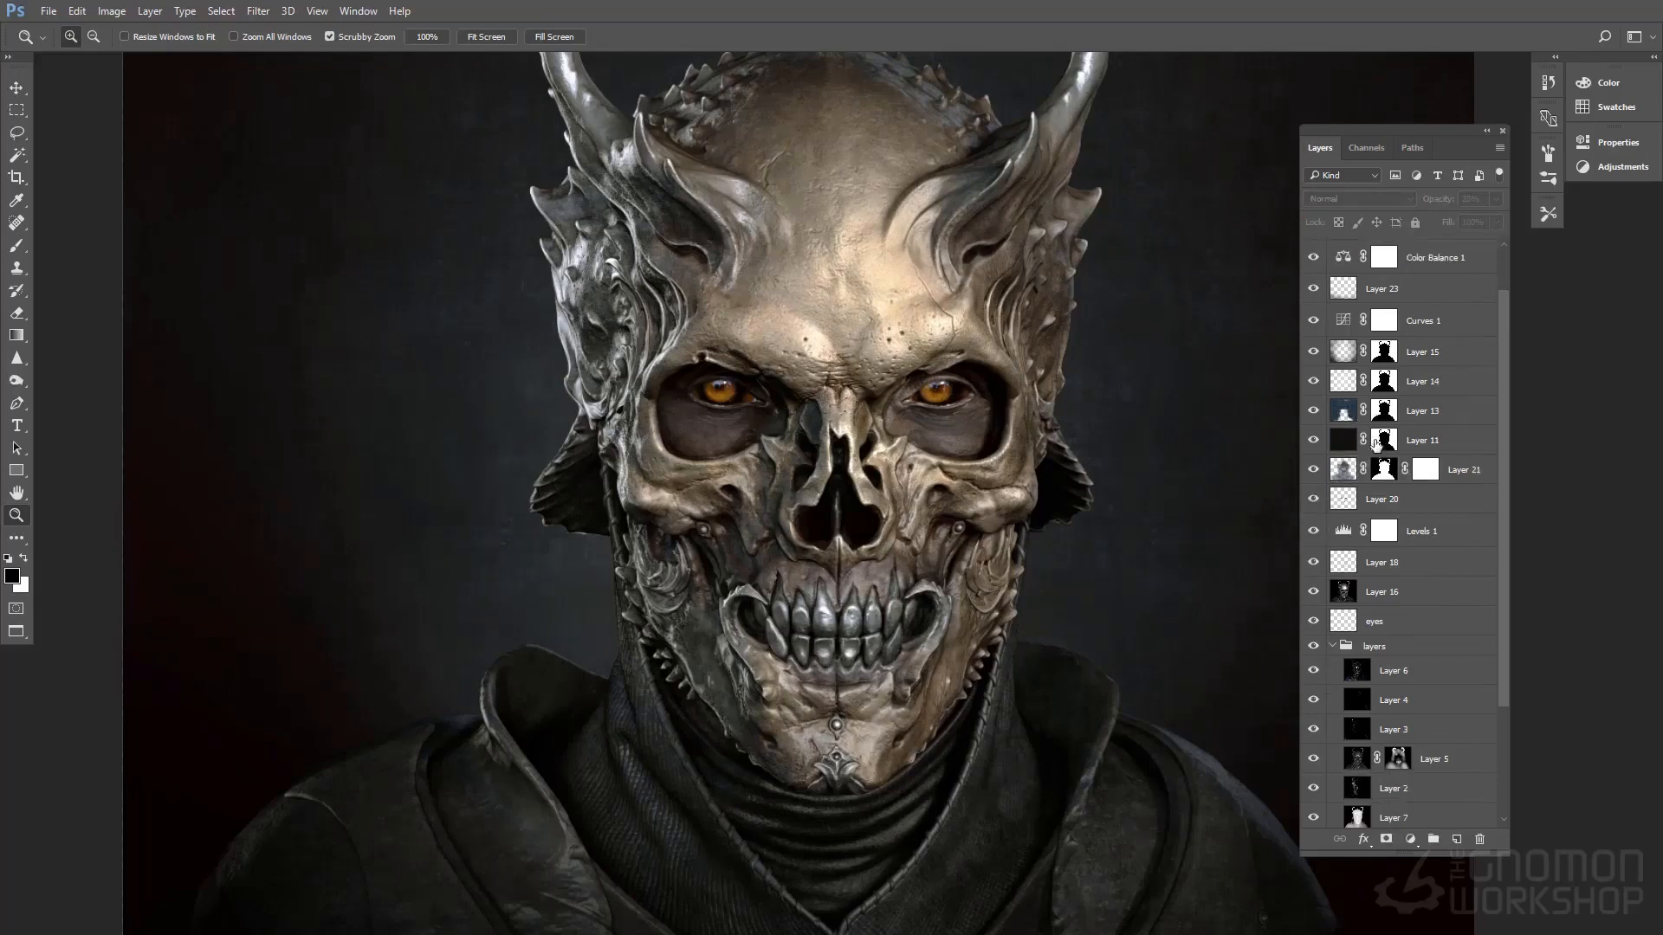
scroll(1376, 450, "up", 1)
scroll(1380, 498, "down", 2)
scroll(1382, 502, "down", 5)
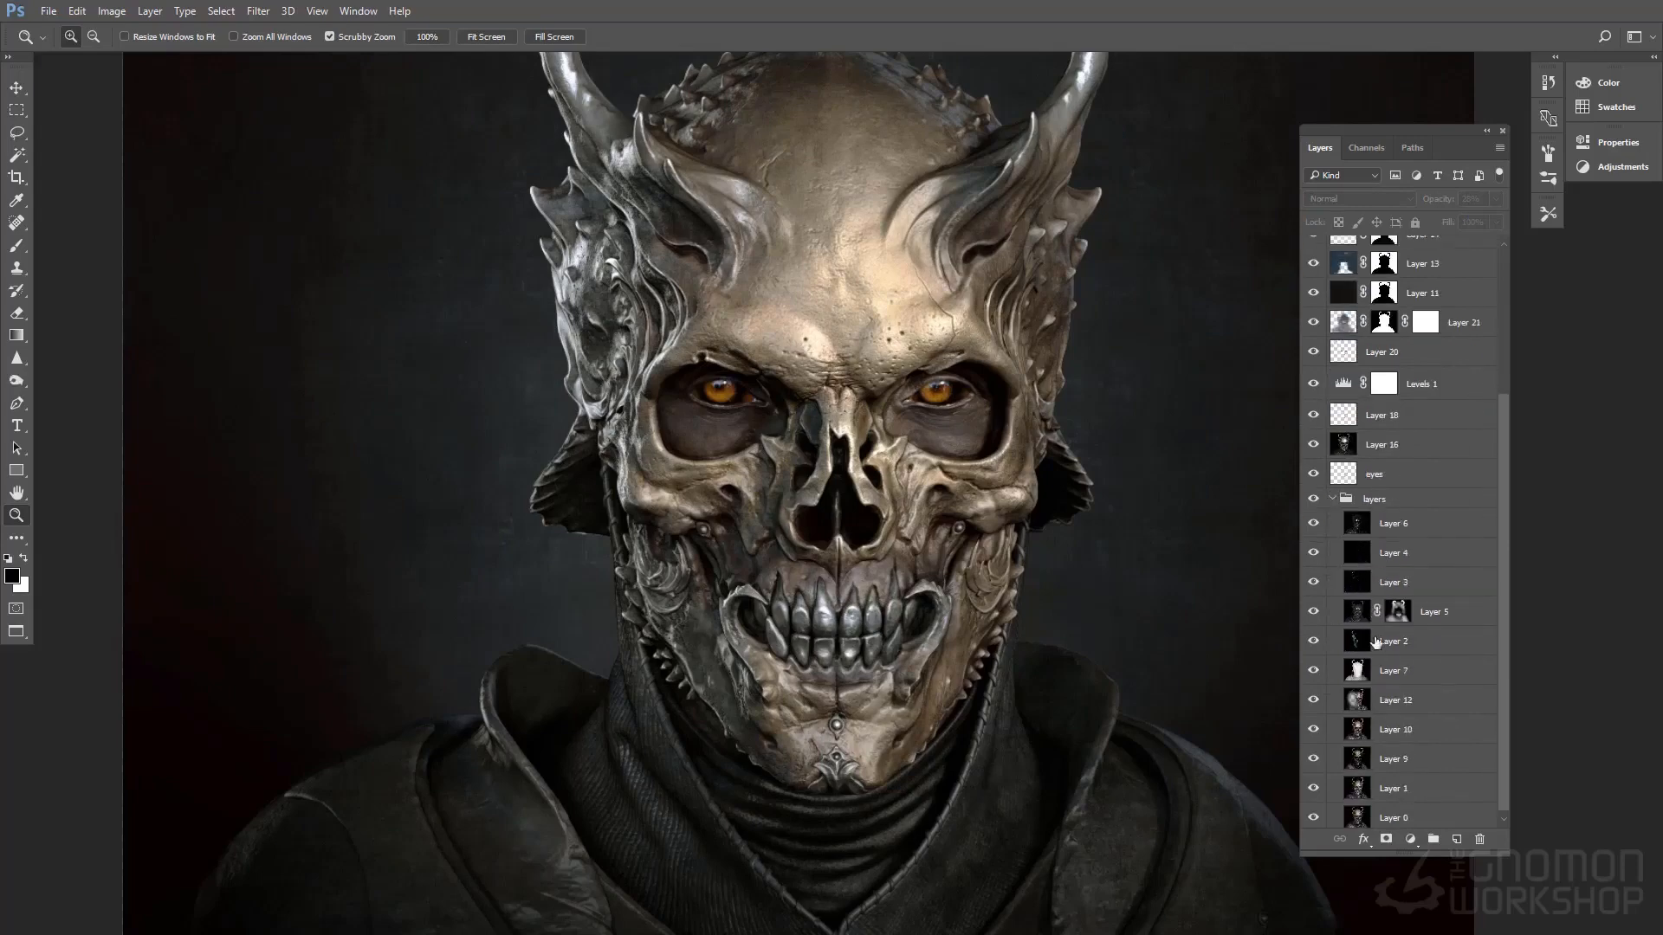
left_click(1421, 703)
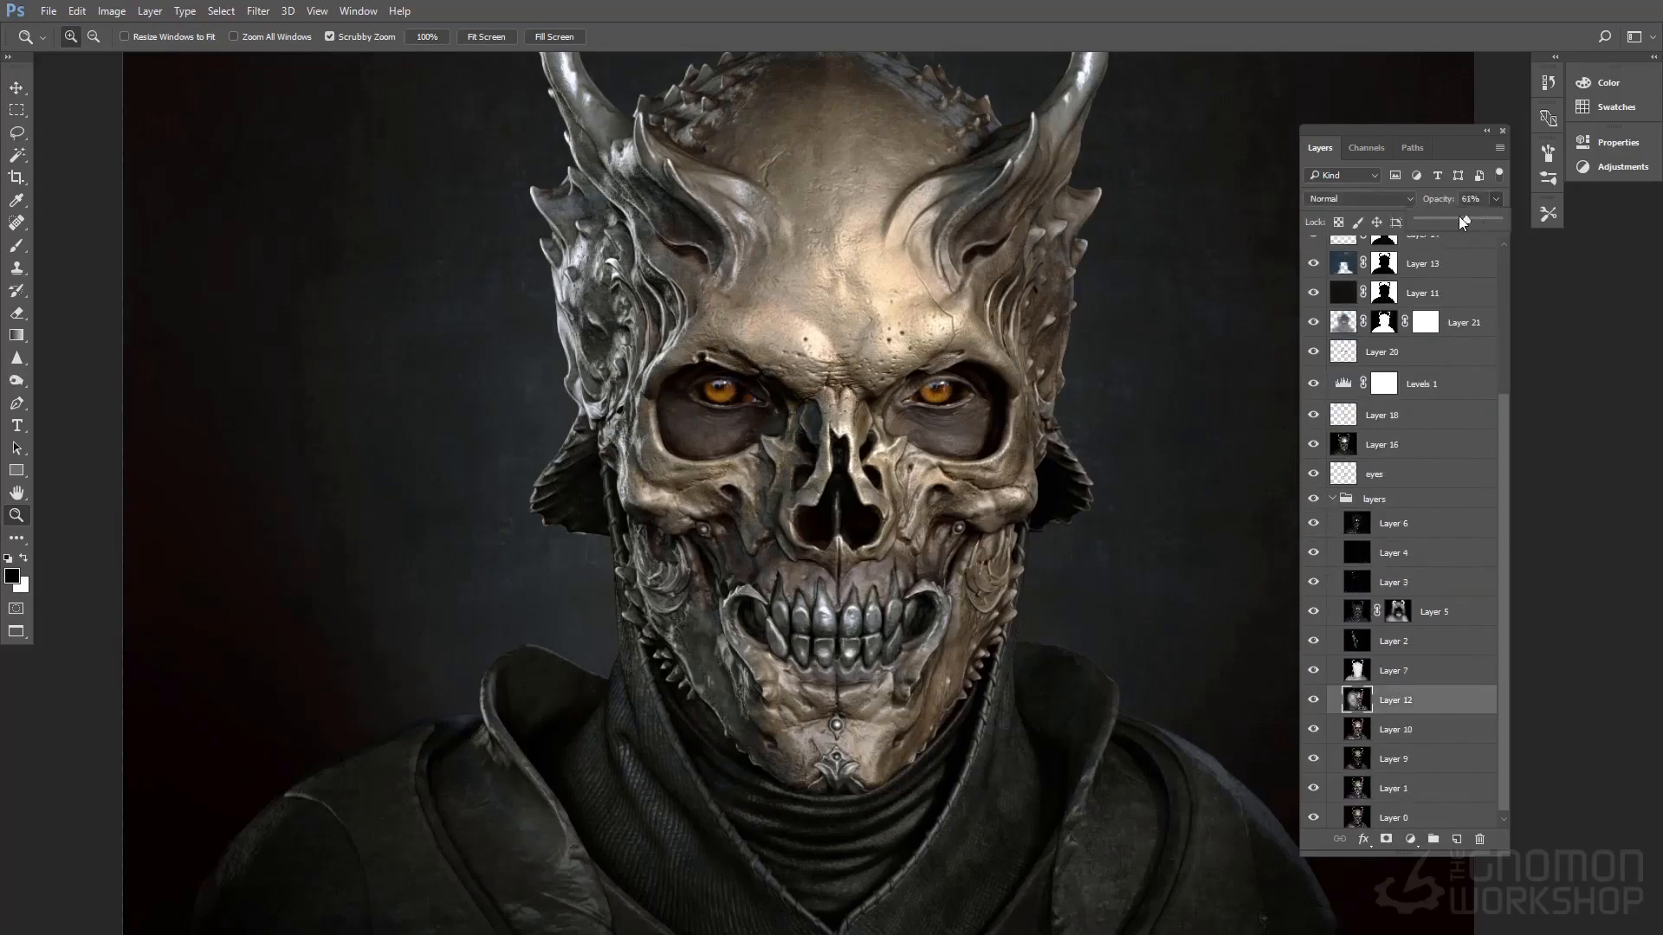
left_click_drag(1459, 217, 1467, 217)
scroll(1409, 617, "up", 1)
scroll(1409, 617, "up", 1)
left_click(1313, 504)
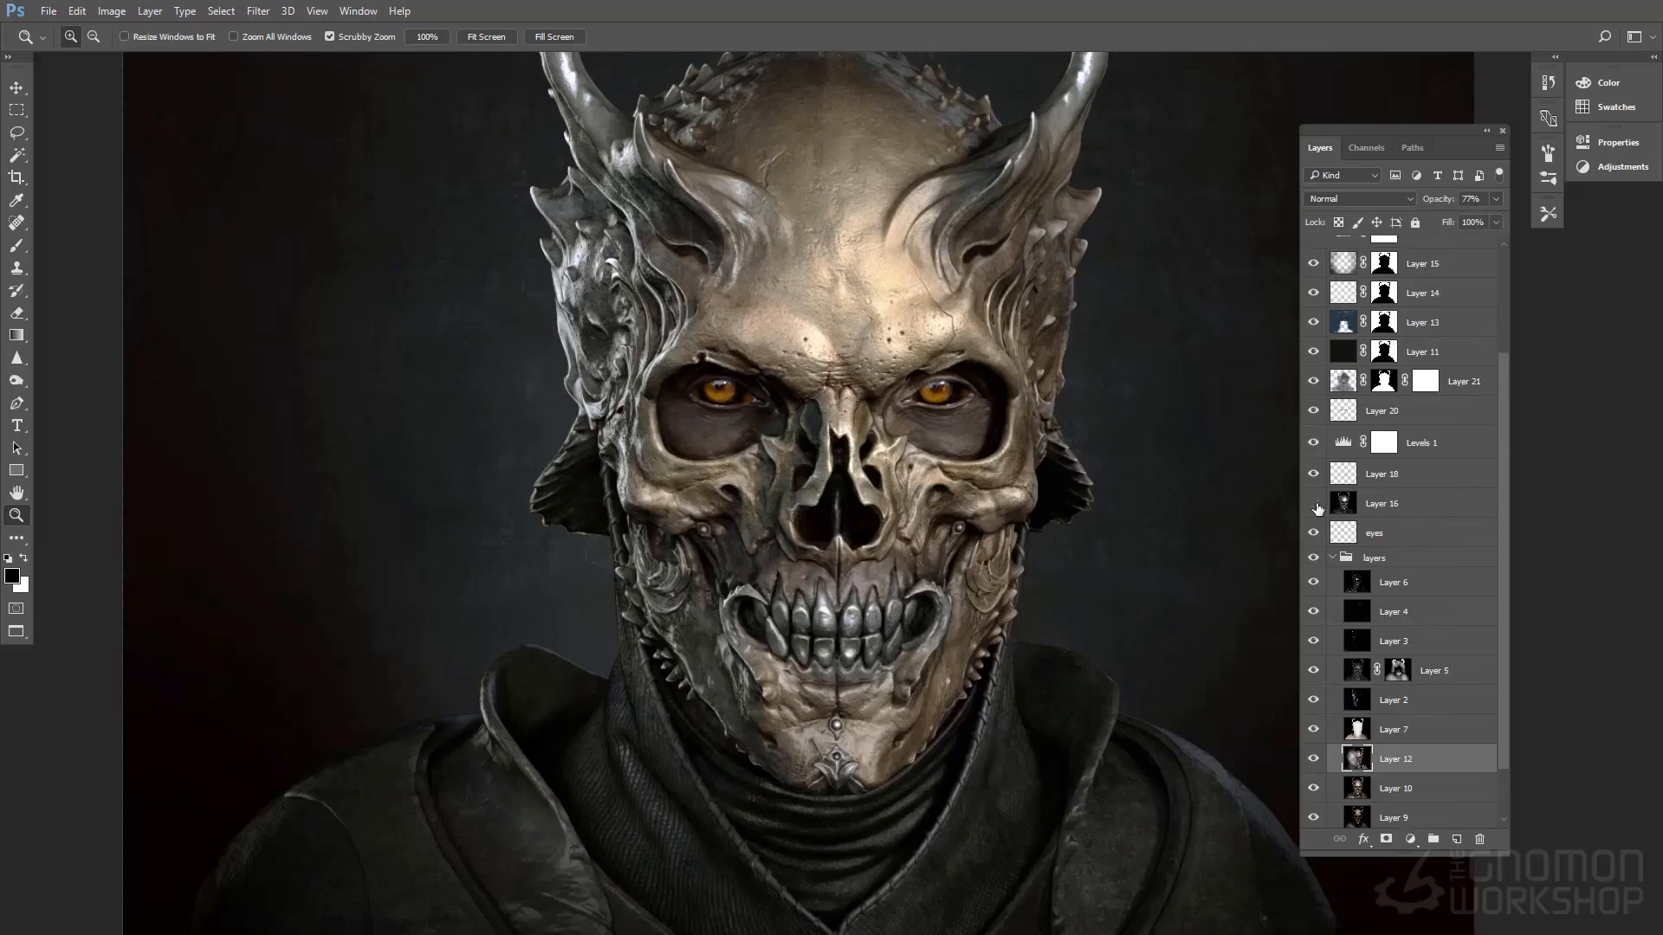
scroll(1403, 586, "down", 2)
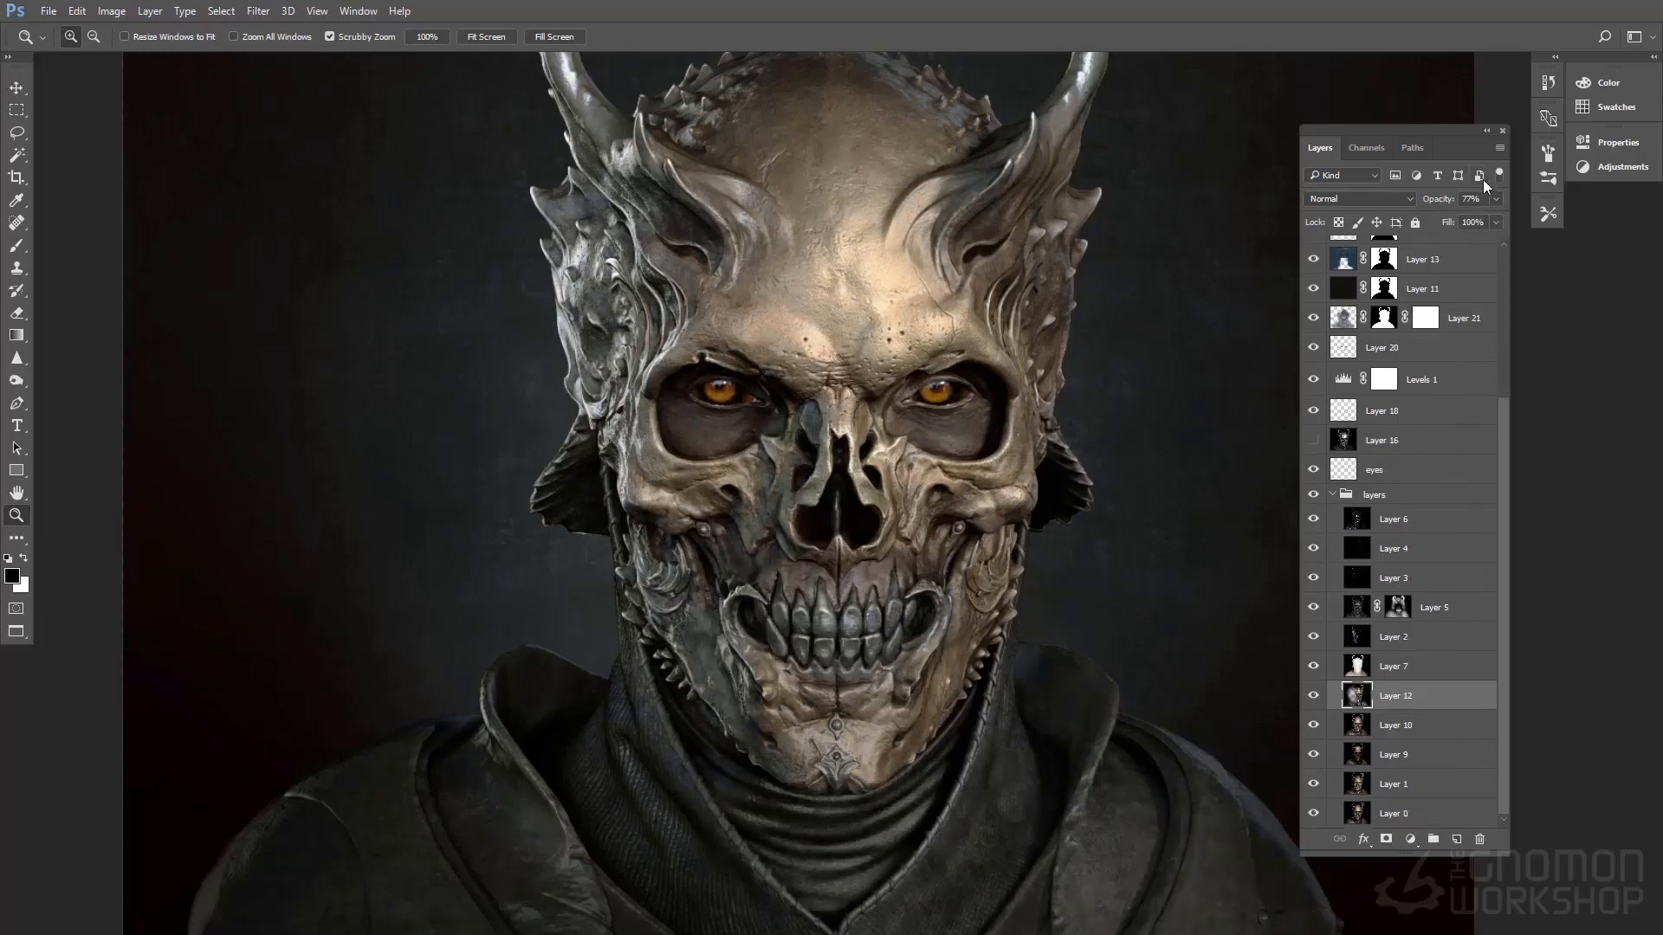
left_click(1496, 198)
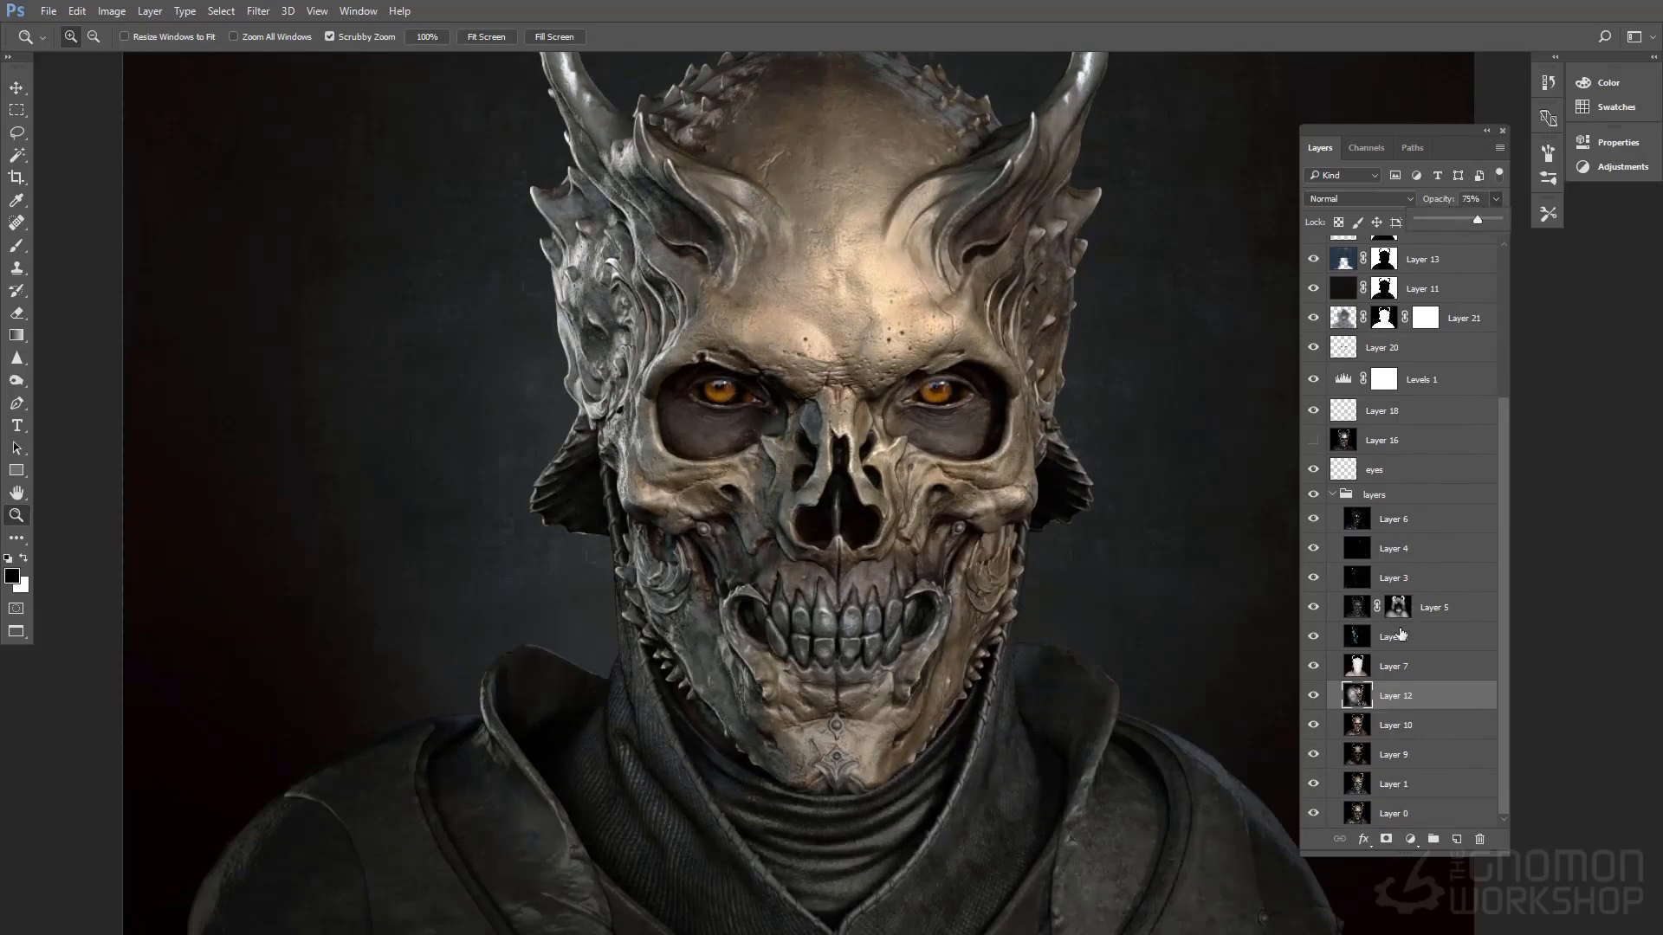
Set the opacity of Screen-mode Layer 2 to 62% to strengthen the blue light on the skull
left_click(1401, 613)
left_click(1416, 645)
left_click(1493, 201)
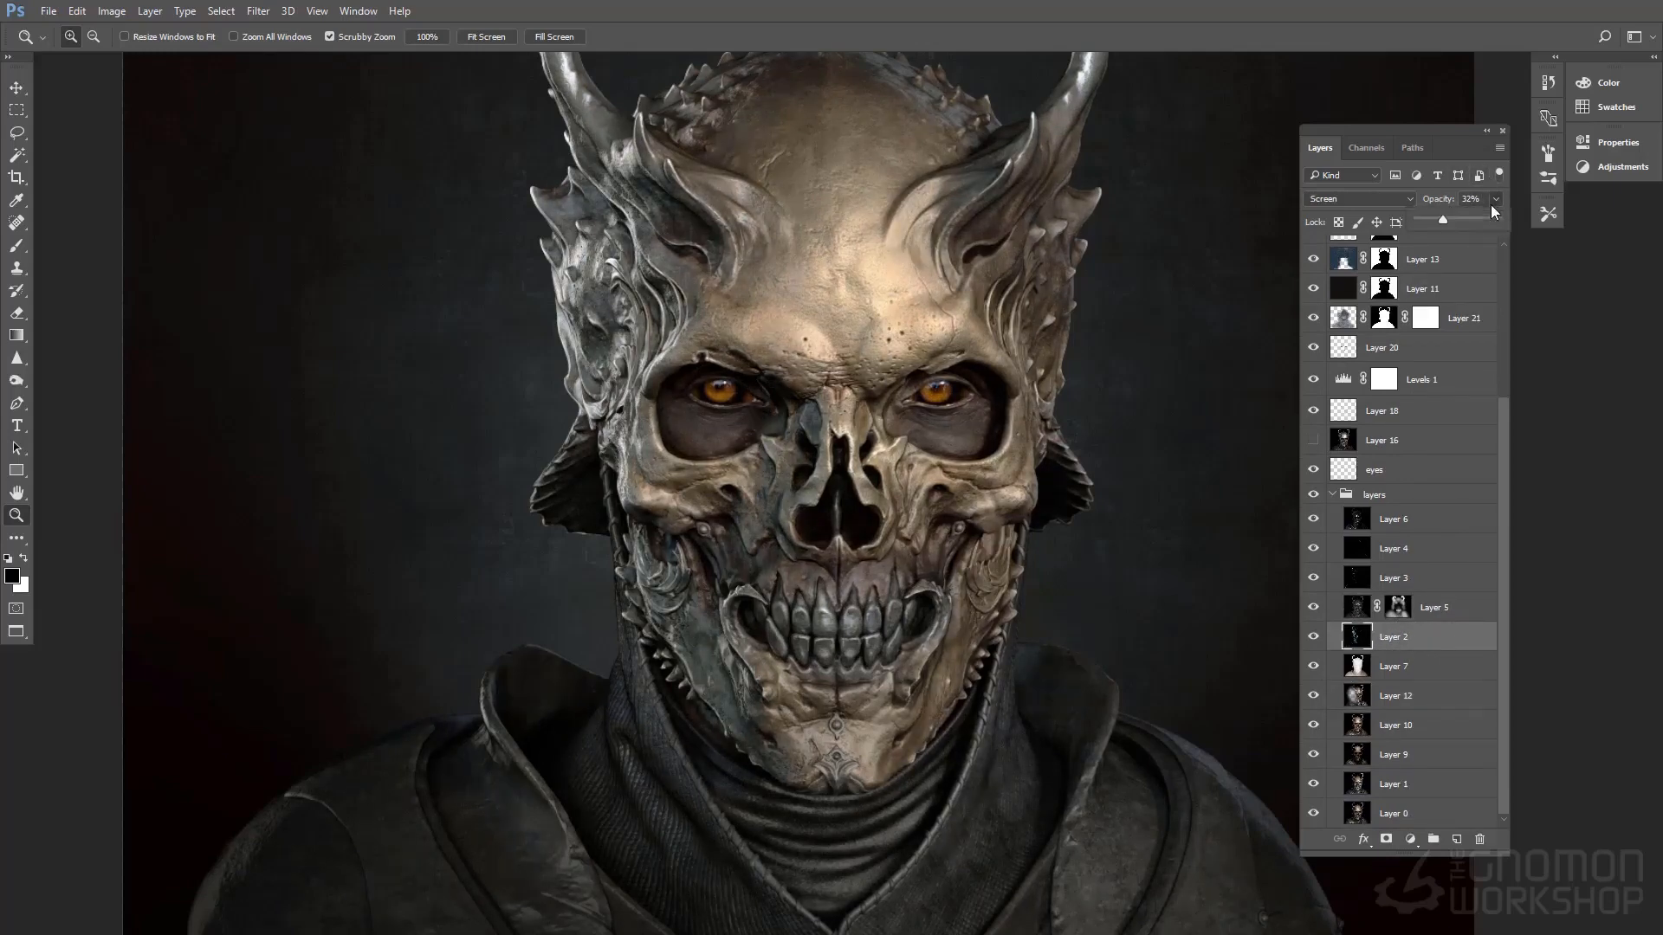
left_click_drag(1476, 221, 1467, 214)
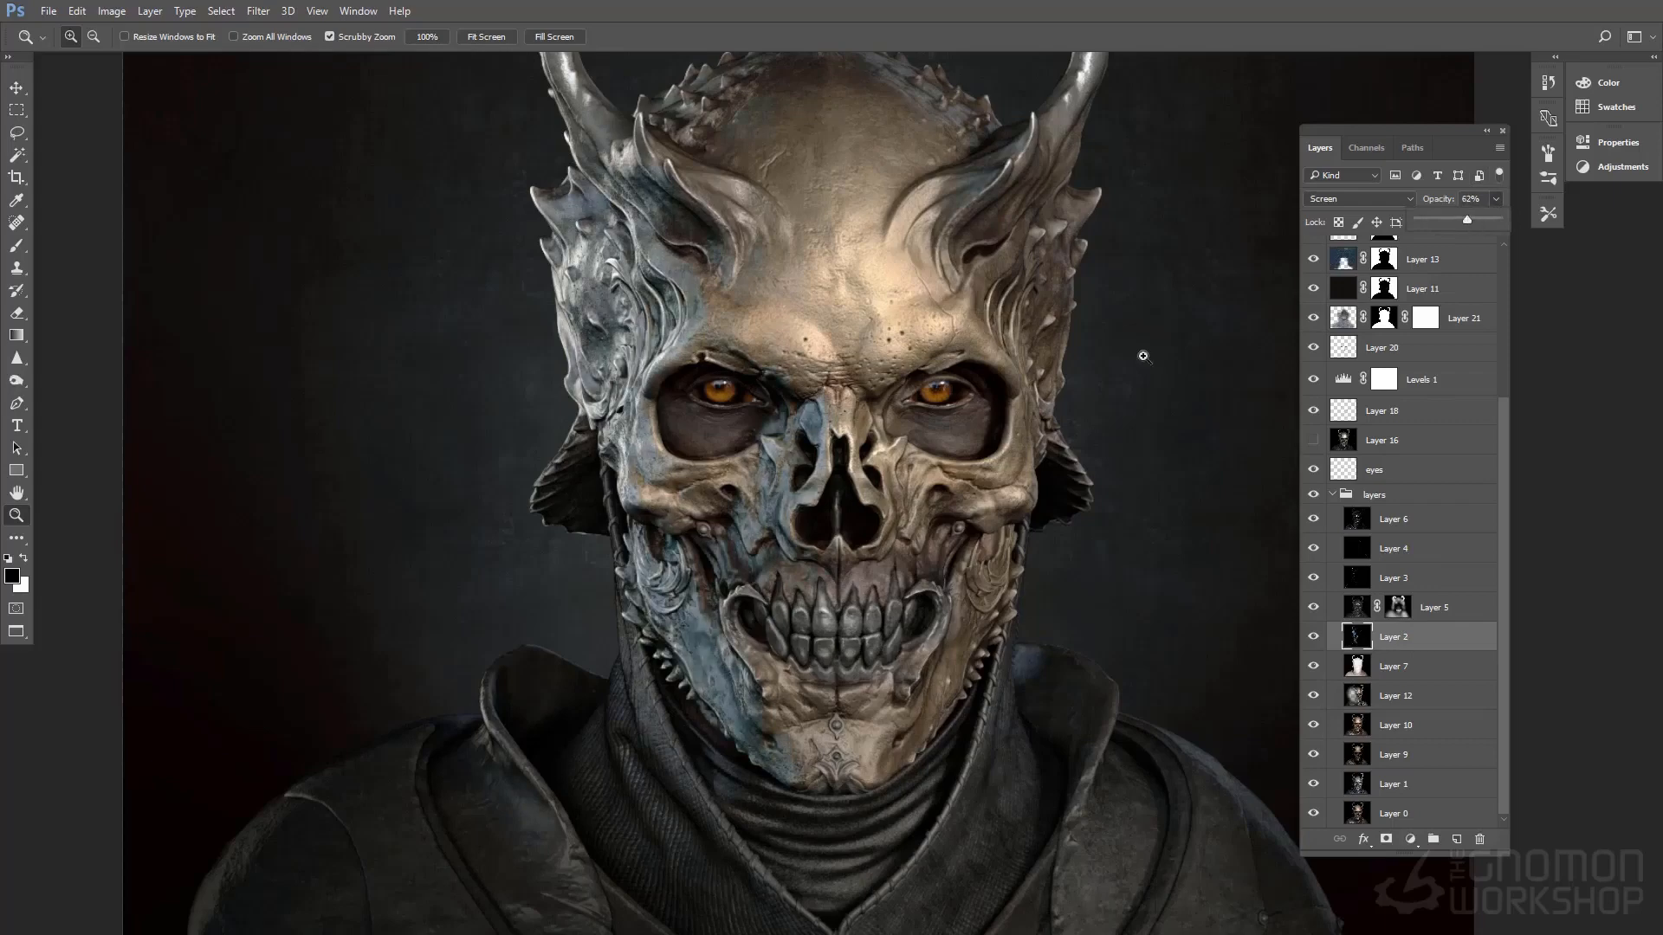
left_click(1084, 367)
left_click_drag(1085, 368, 1075, 448)
Examine the whole layer stack, from the render passes in the layers group up to Layer 26
scroll(1452, 458, "up", 2)
scroll(1446, 456, "up", 5)
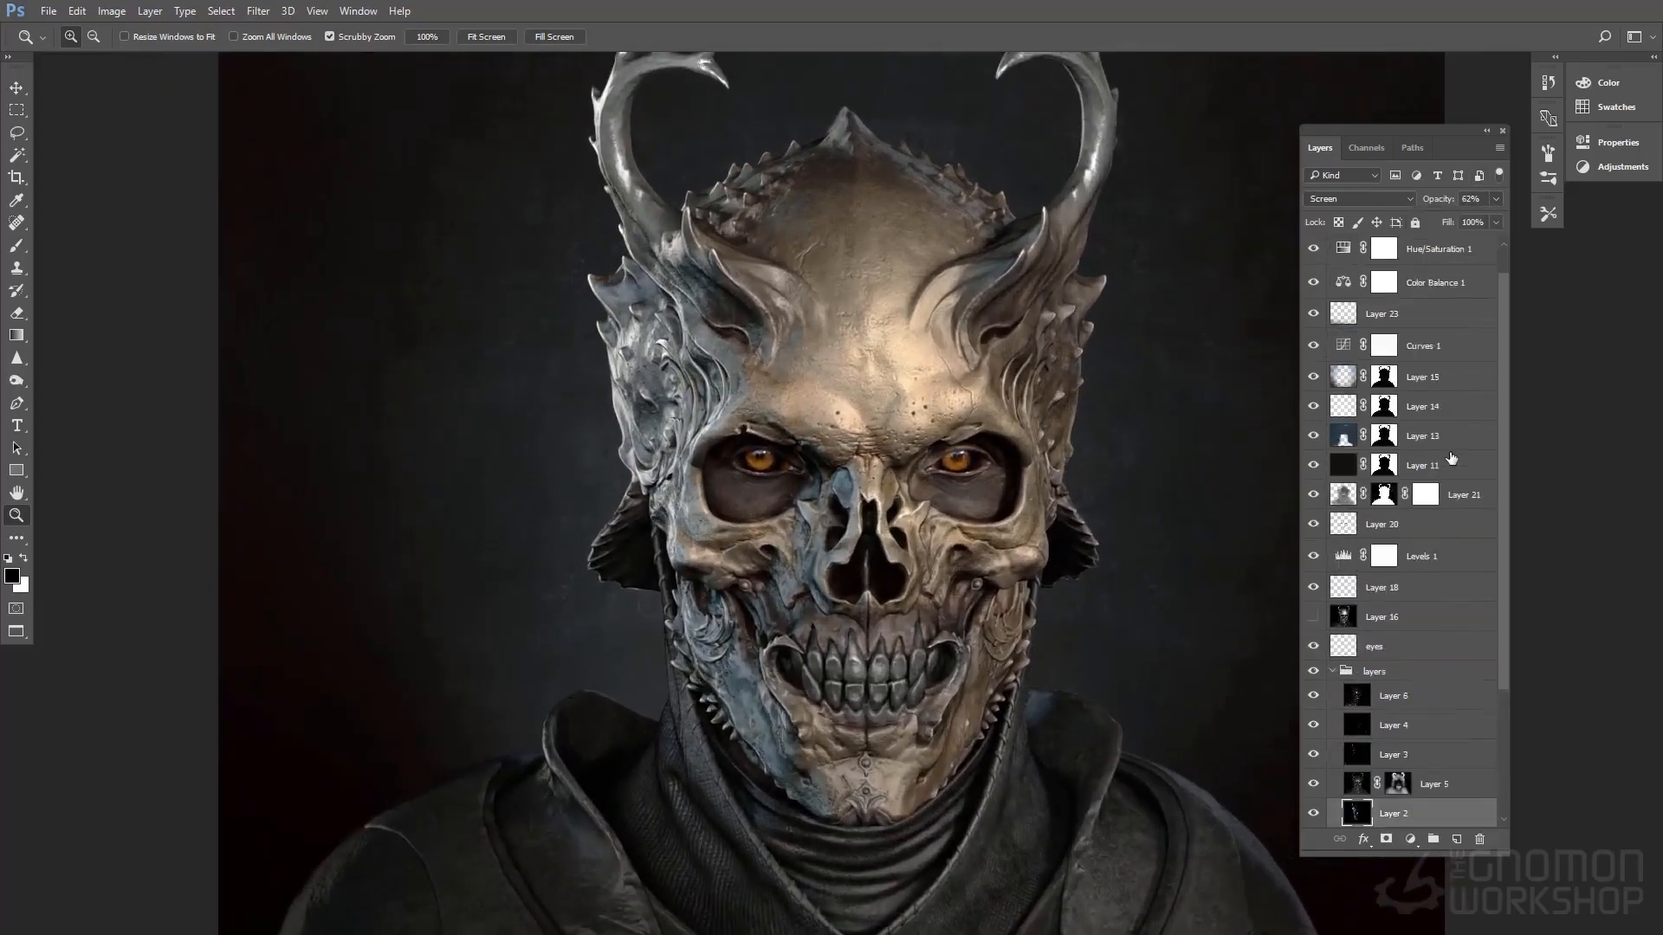
scroll(1376, 590, "down", 7)
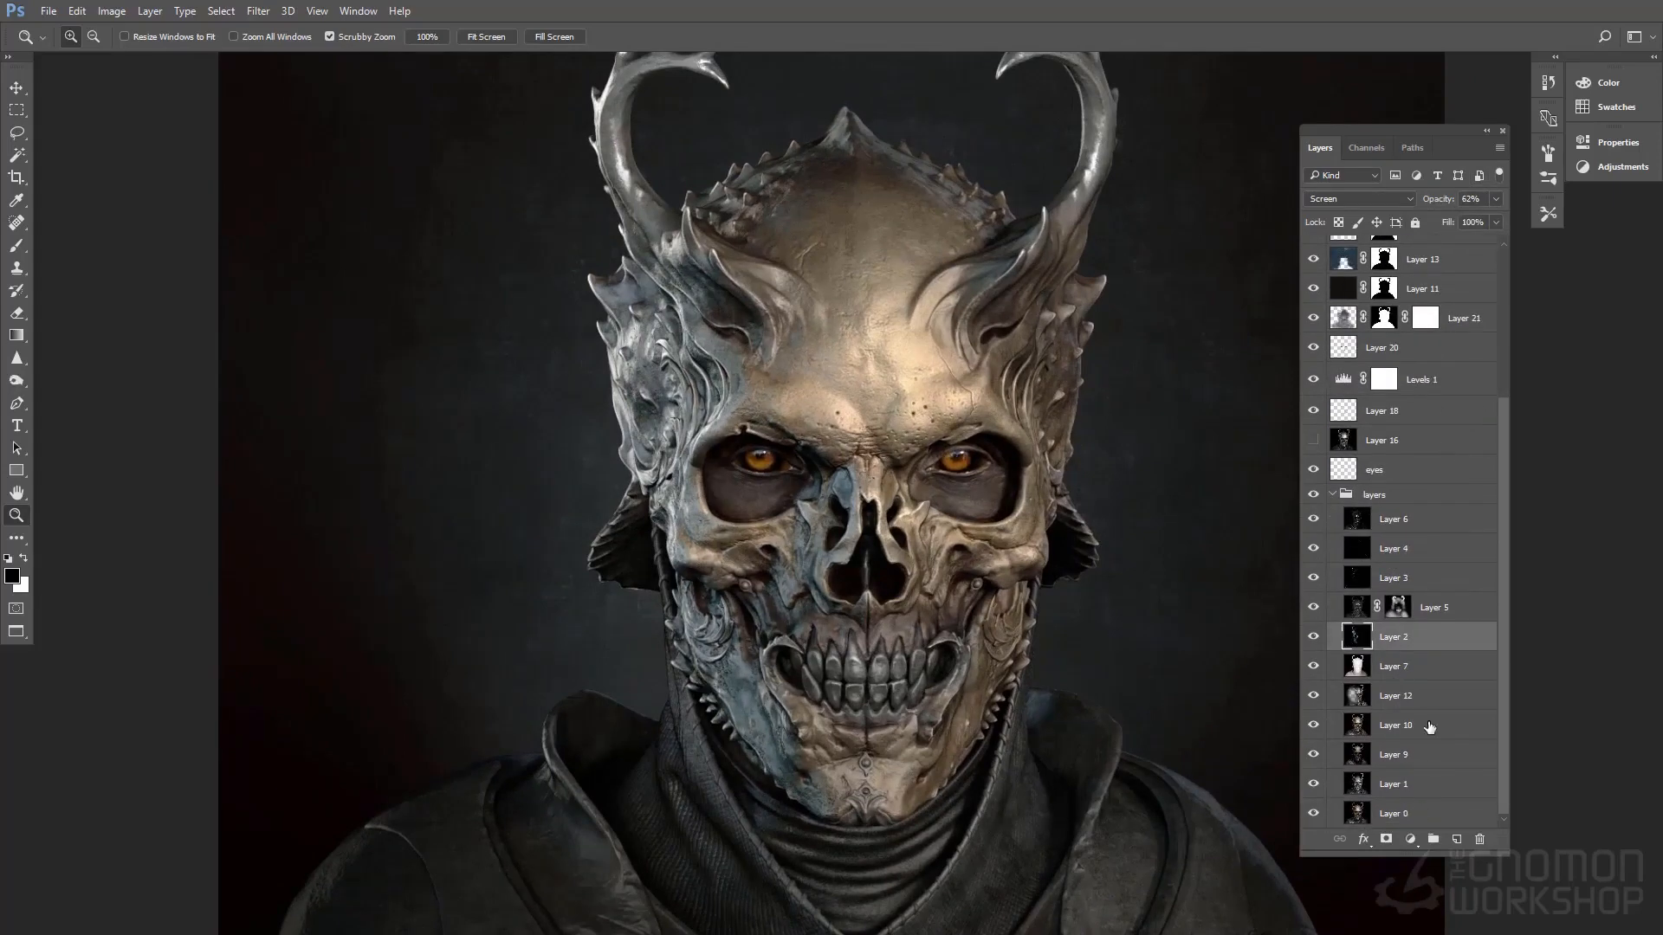
scroll(1427, 672, "up", 7)
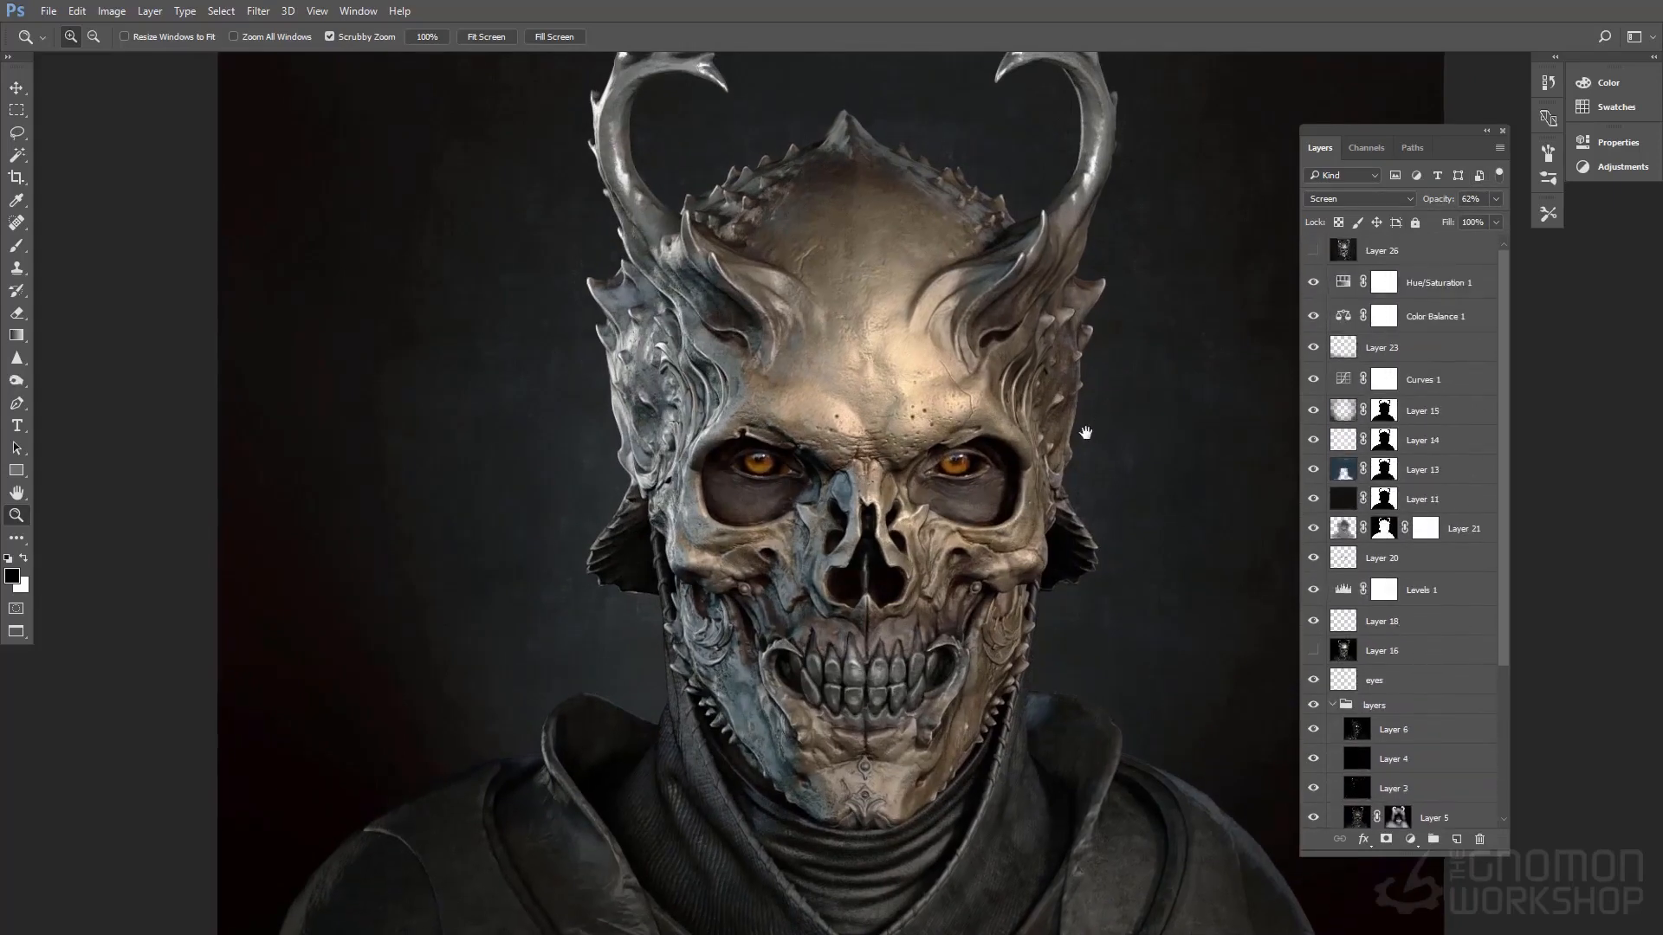
left_click_drag(1086, 431, 1071, 436)
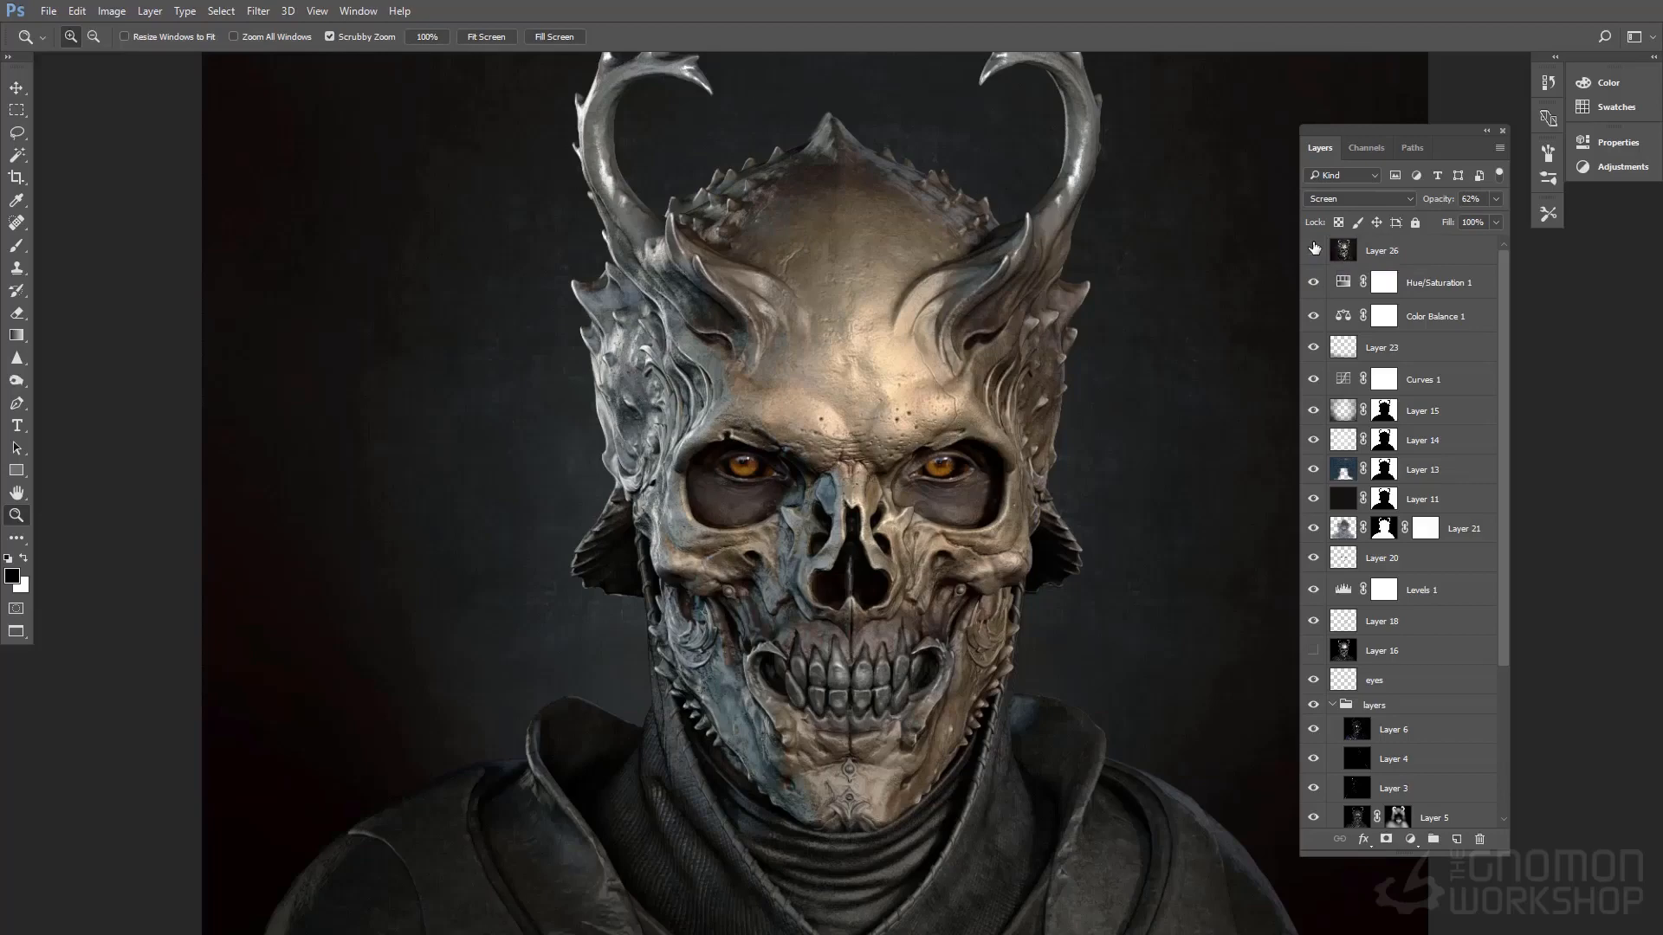
scroll(1411, 416, "down", 4)
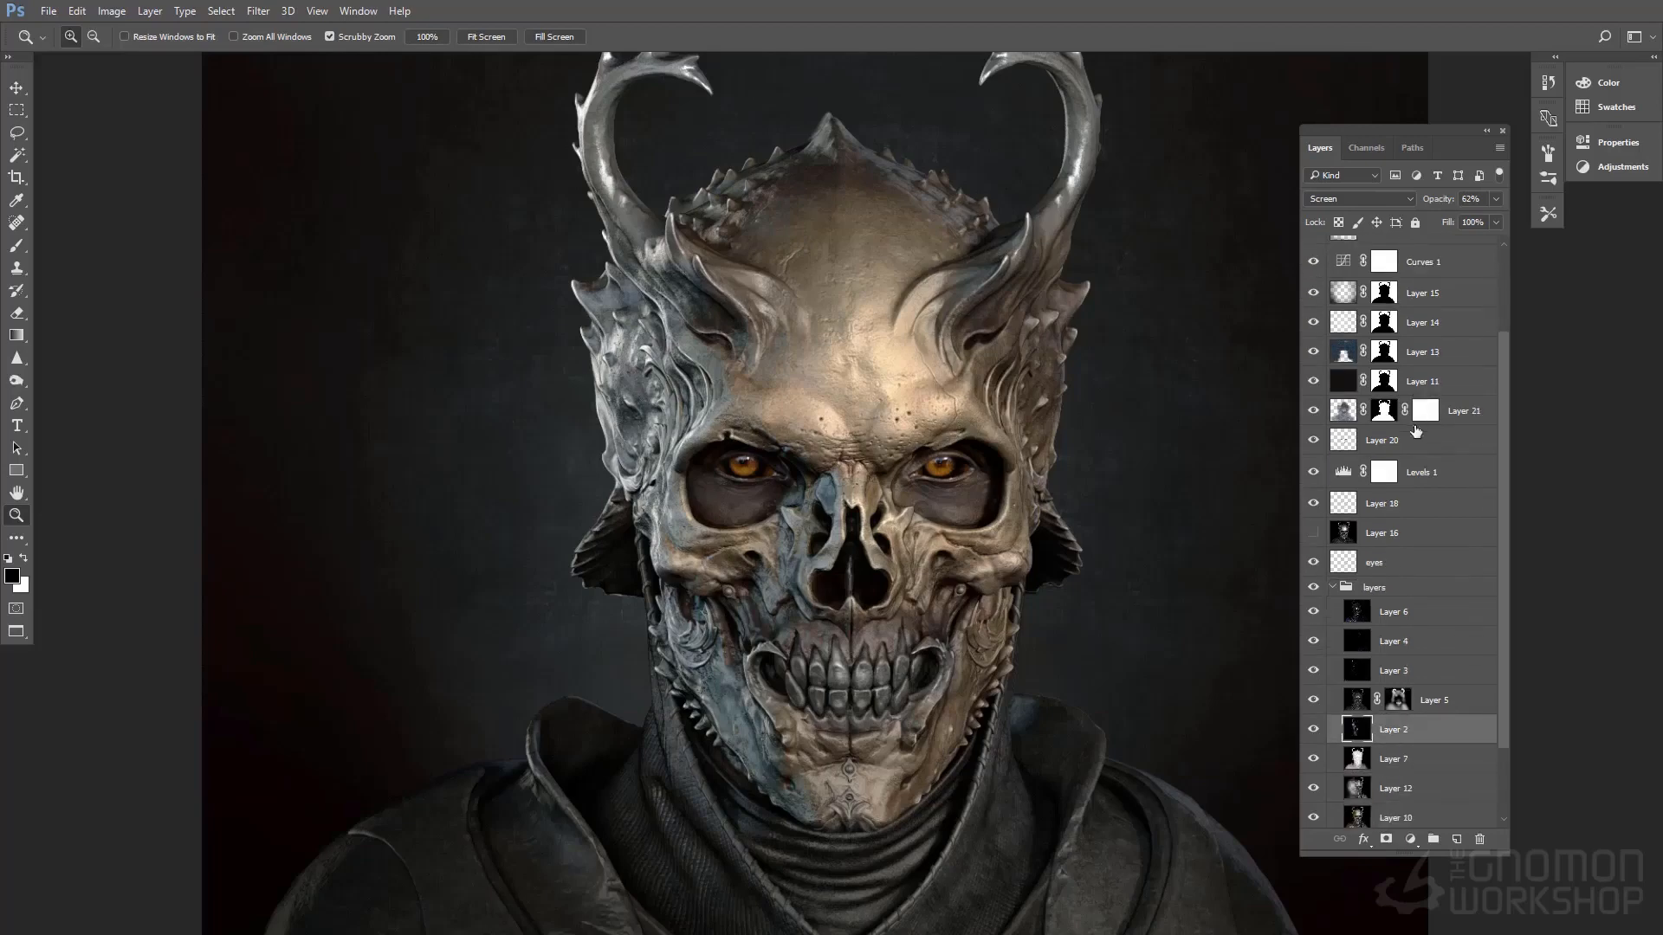
scroll(1407, 619, "up", 4)
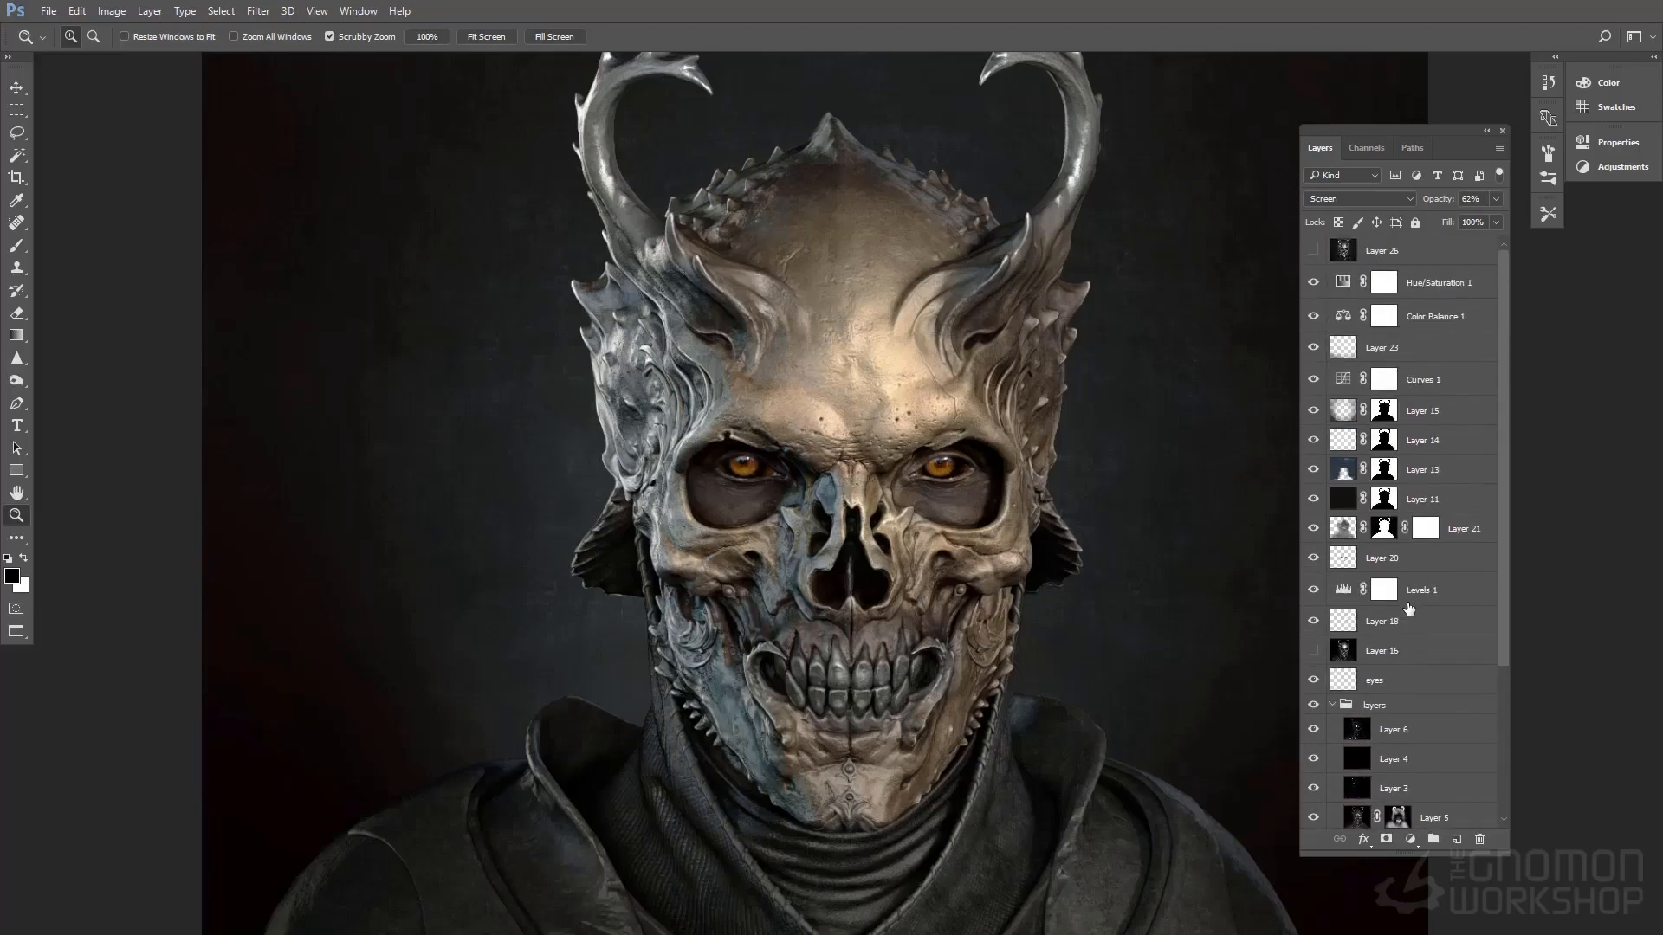
scroll(1413, 599, "down", 7)
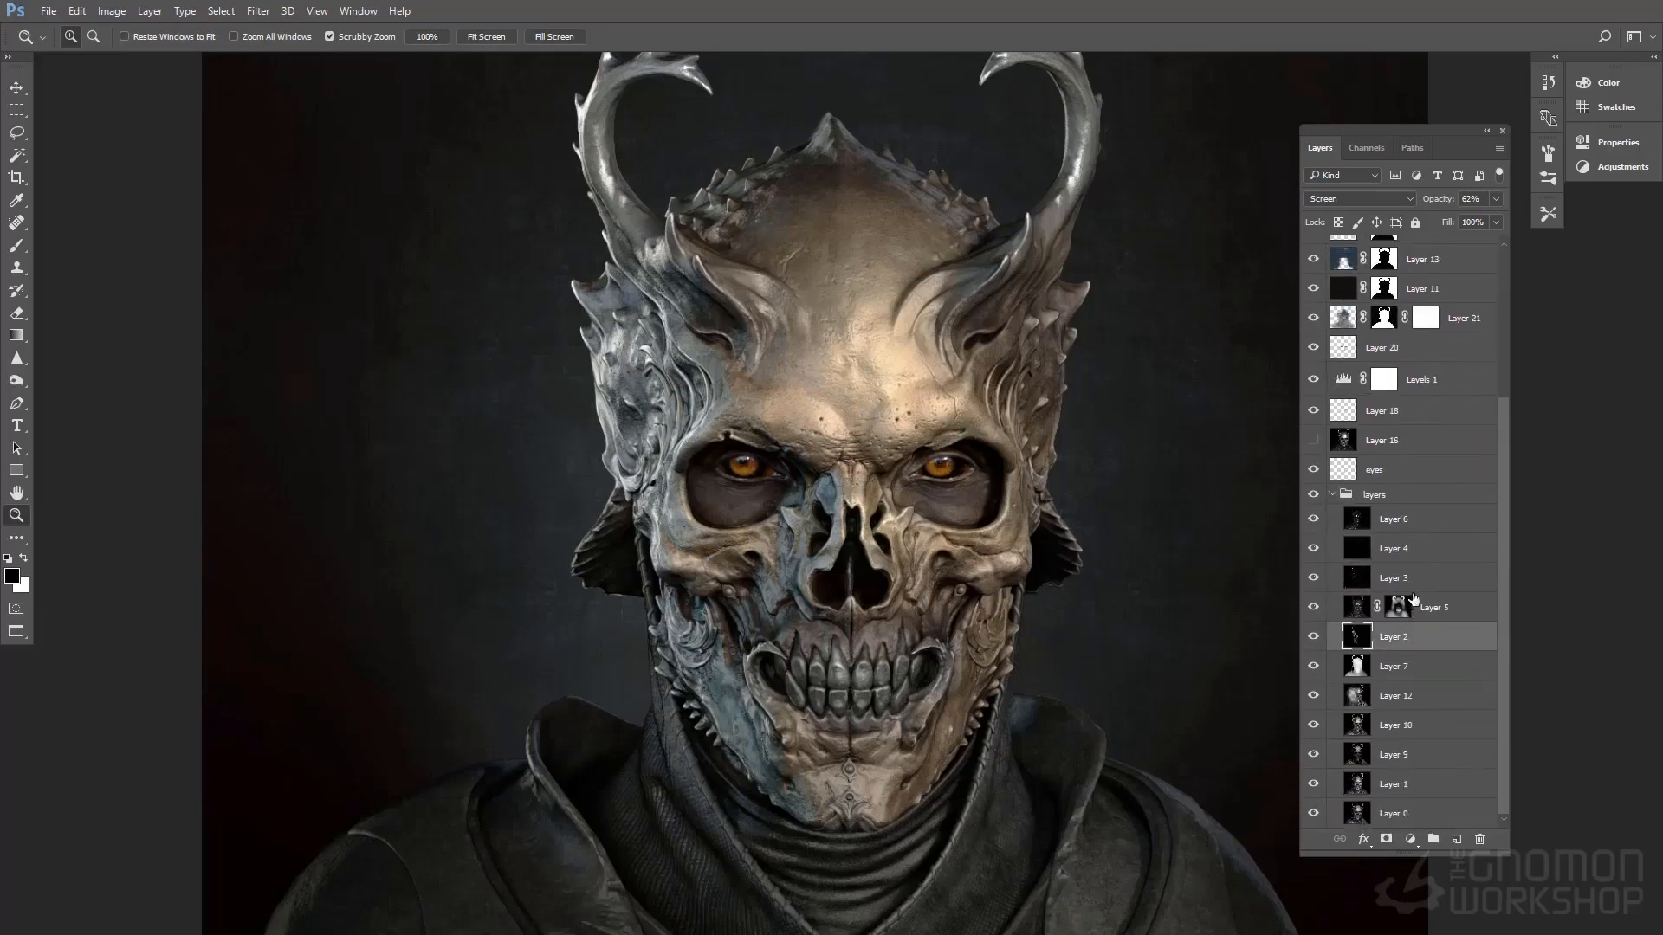
scroll(1414, 602, "up", 6)
scroll(1414, 602, "up", 1)
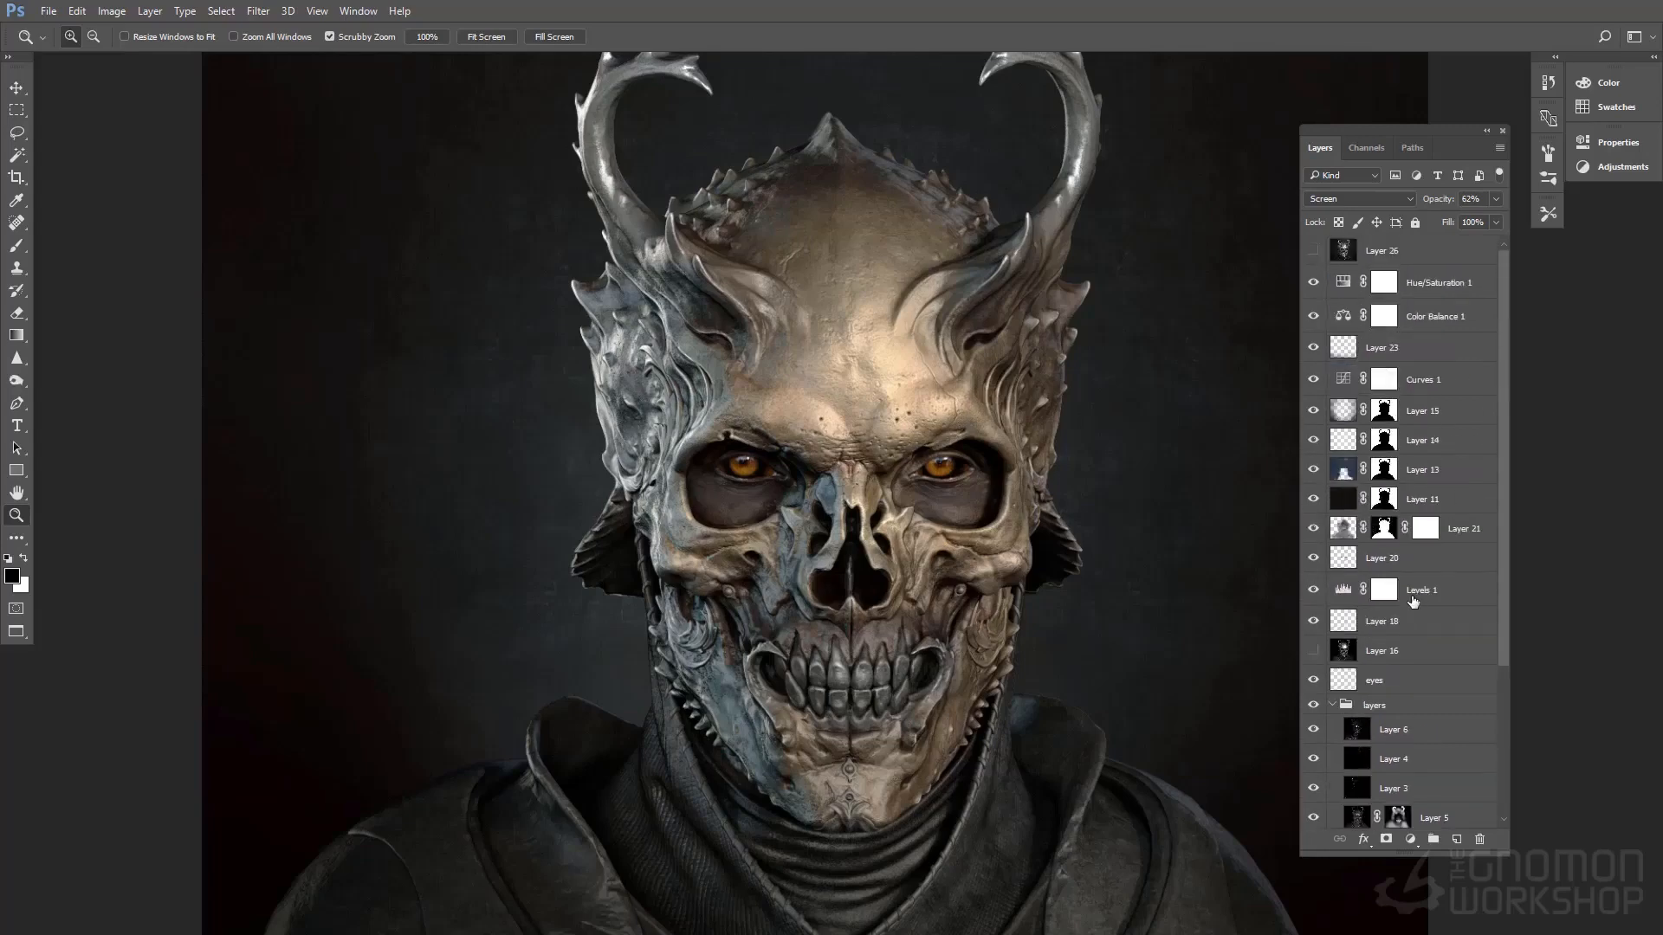
Show Layer 26 over the stack and examine the final bust up close and as a whole
left_click(1312, 250)
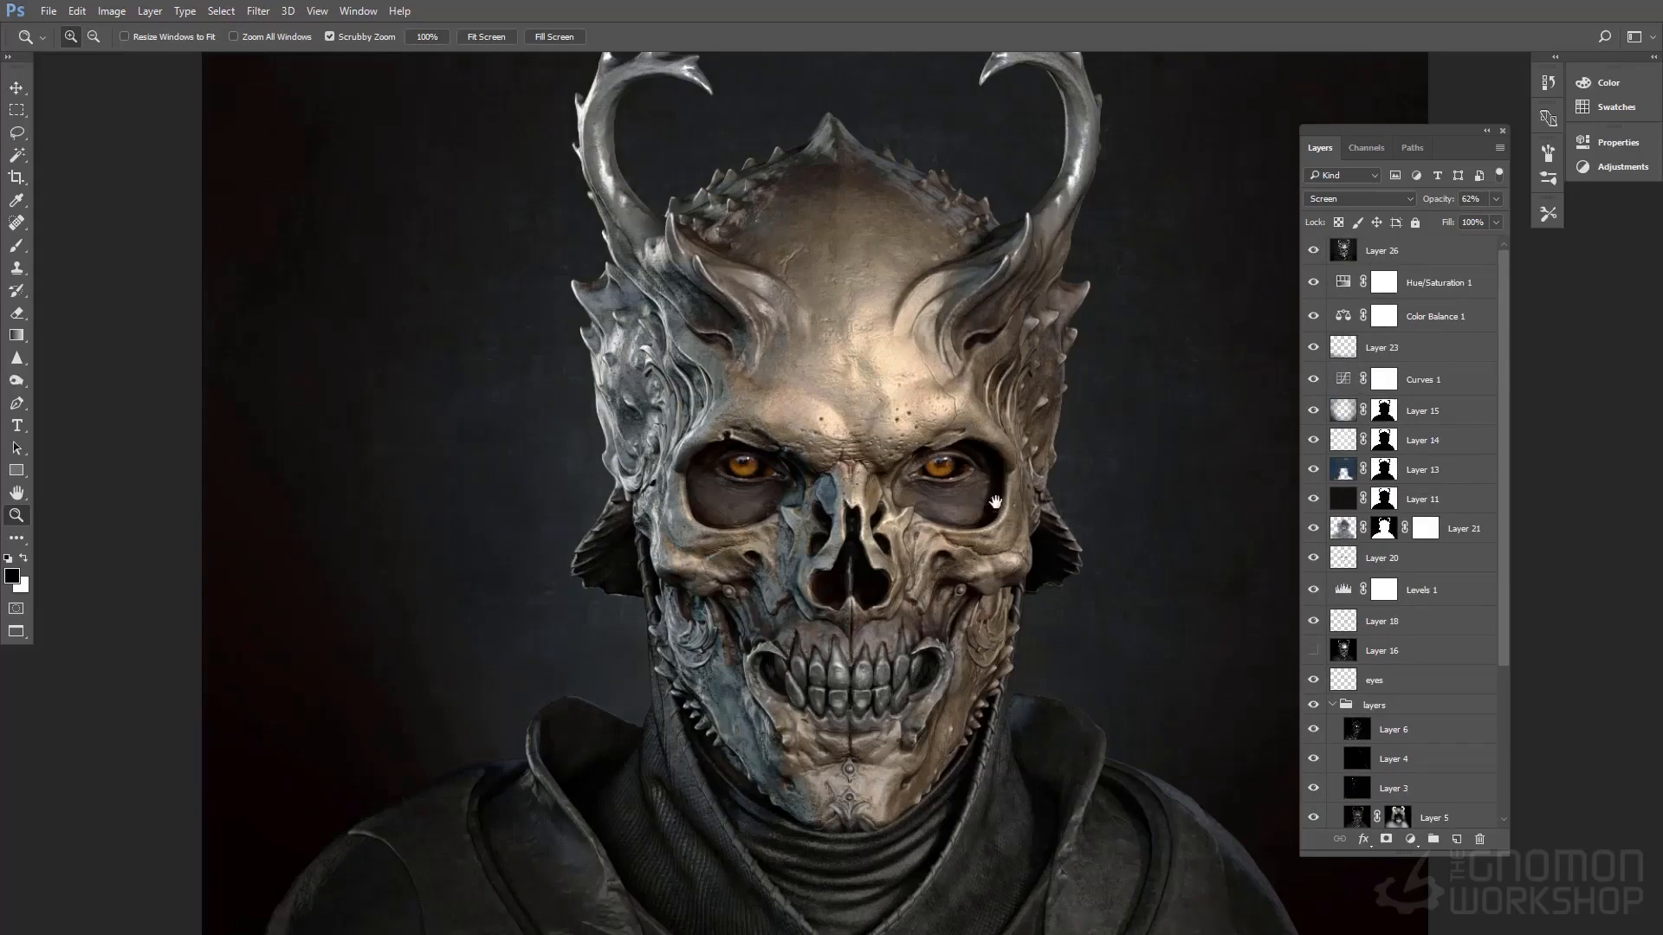
mouse_move(1003, 510)
left_mouse_down()
mouse_move(989, 502)
mouse_move(1011, 523)
left_mouse_up()
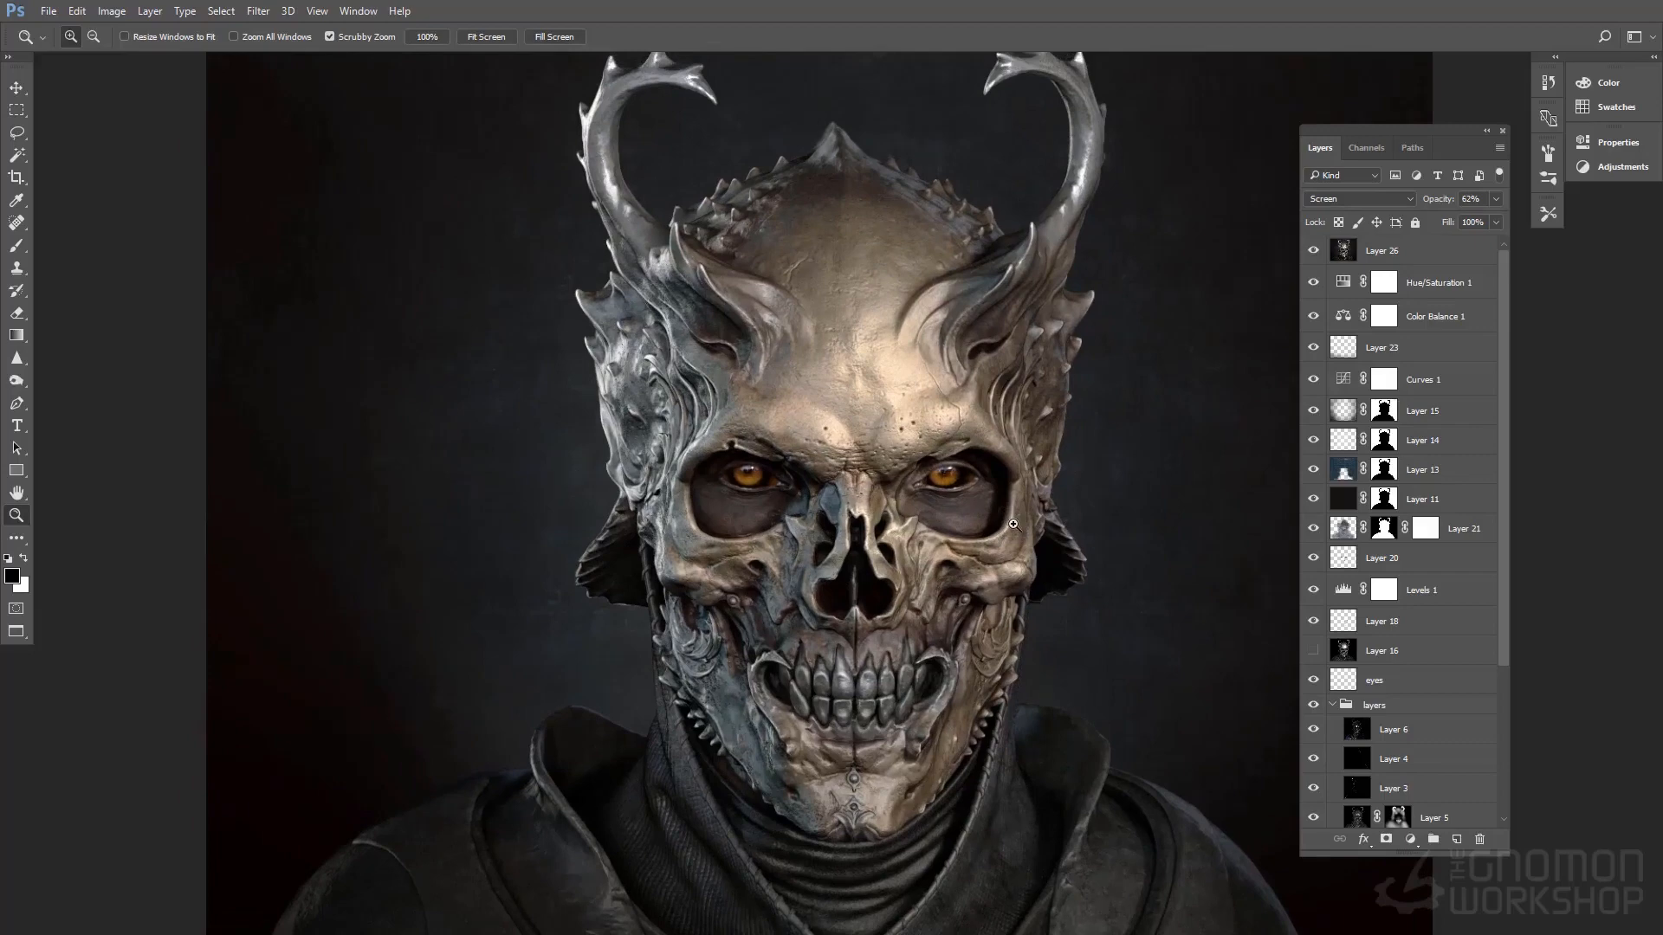
left_click(1014, 525)
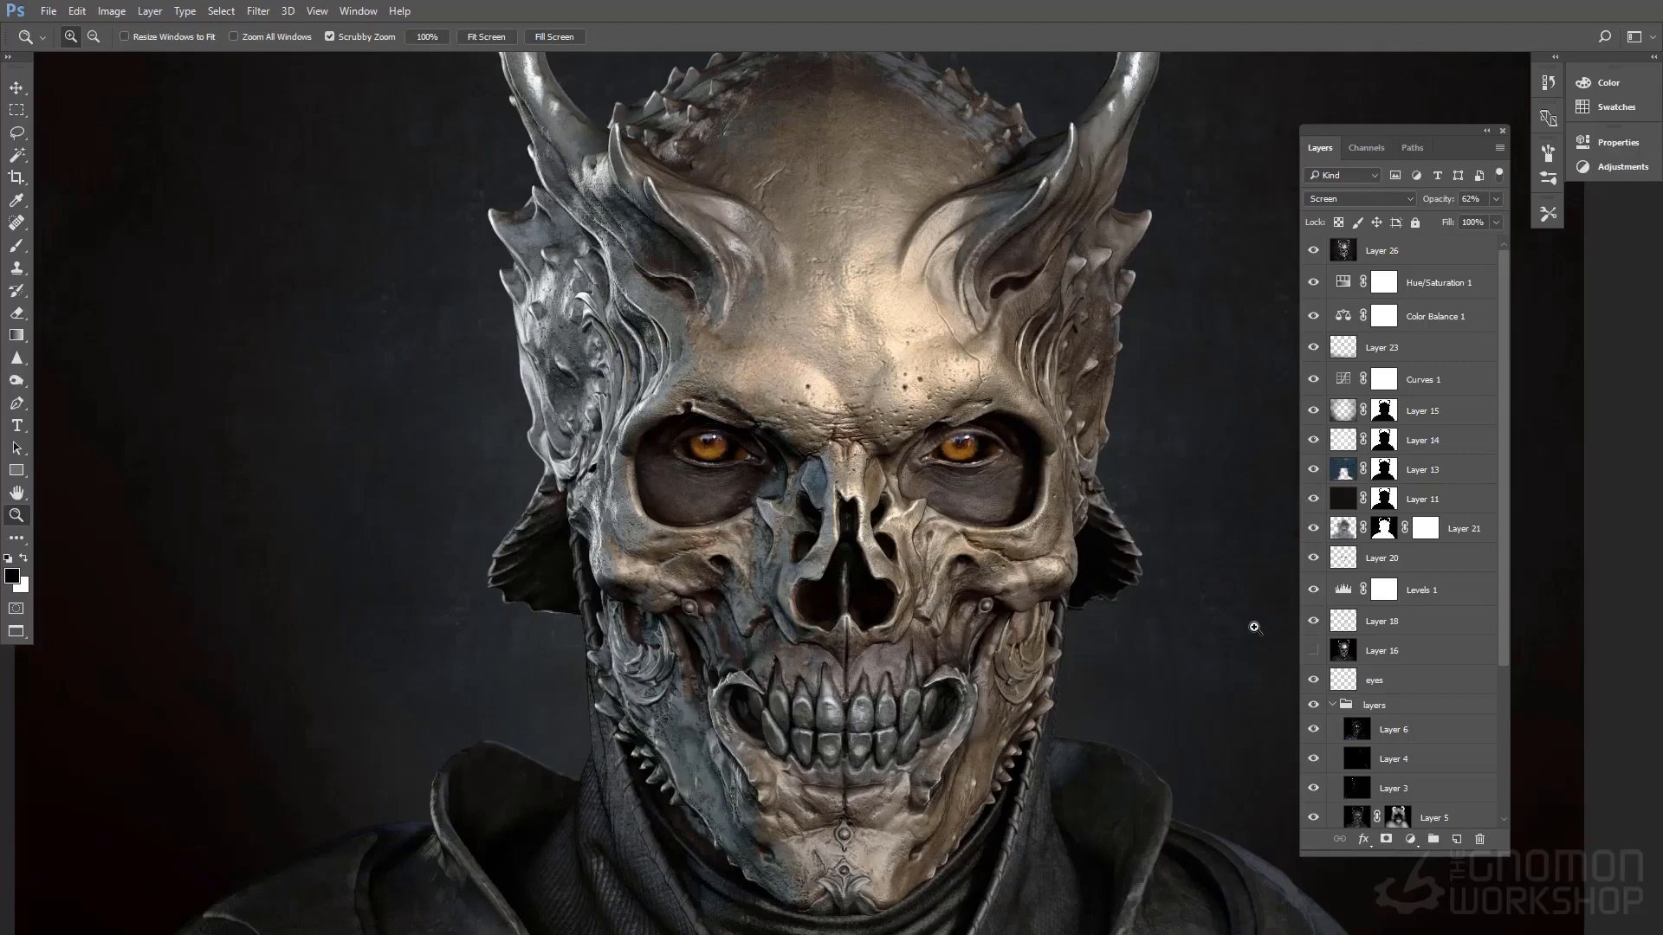
left_click_drag(1186, 569, 1121, 572)
key("ctrl+minus")
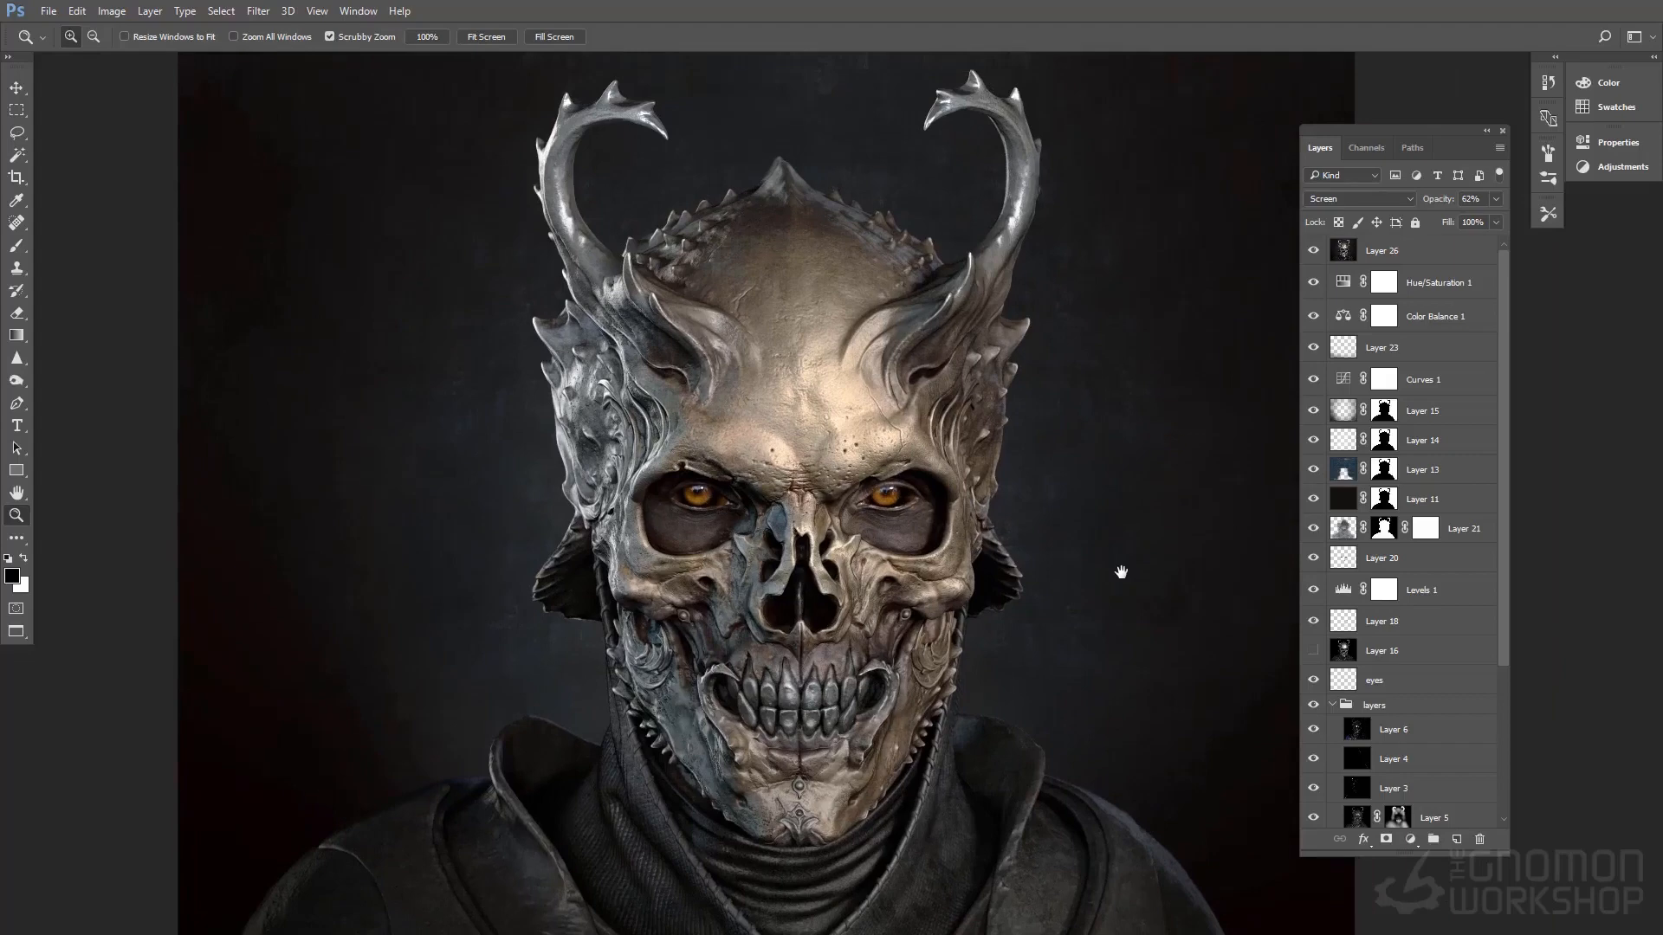